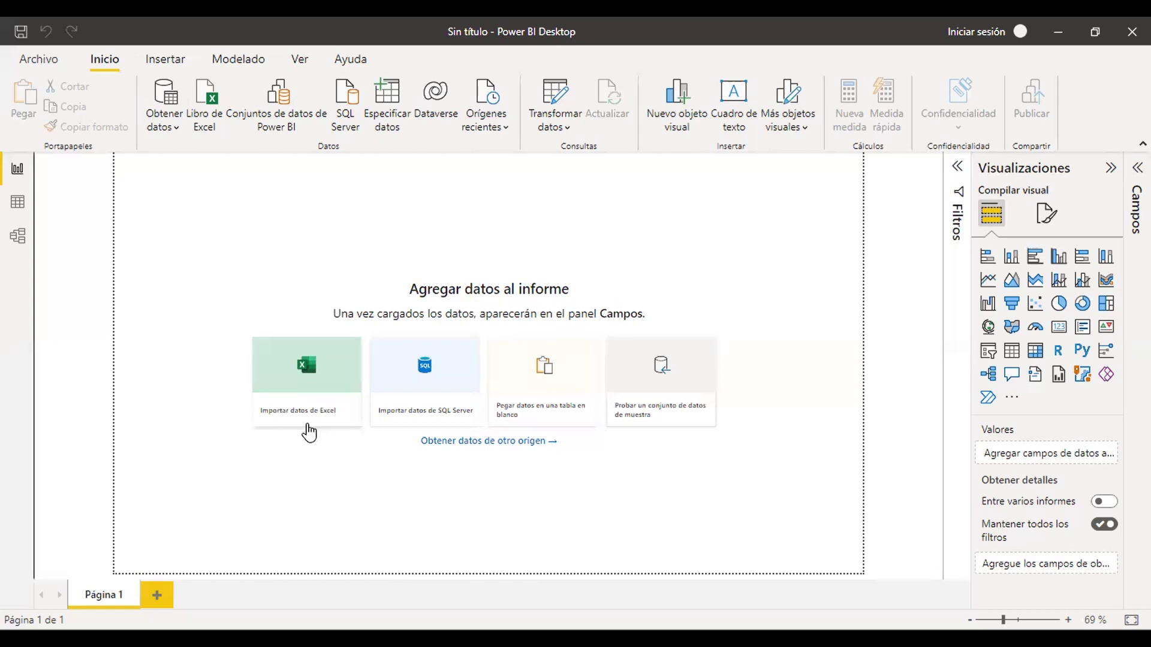
# Import data from the Excel workbook Ejemplo de calidad en power bi in the Documentos folder
pyautogui.click(302, 409)
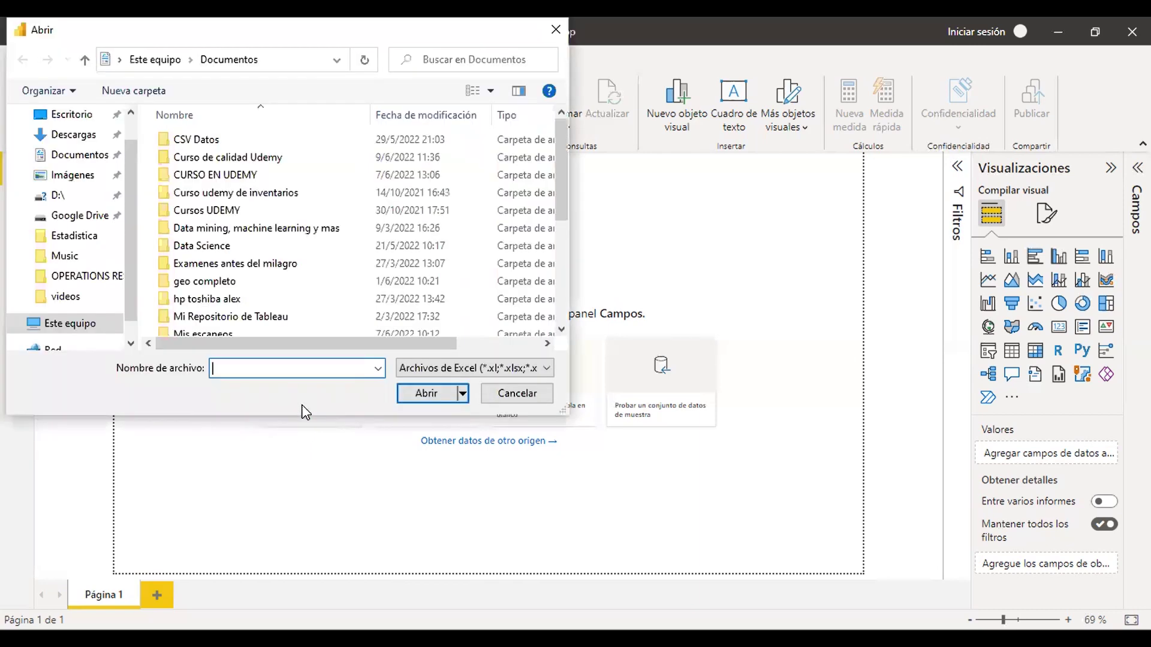
pyautogui.scroll(-5, 334, 250)
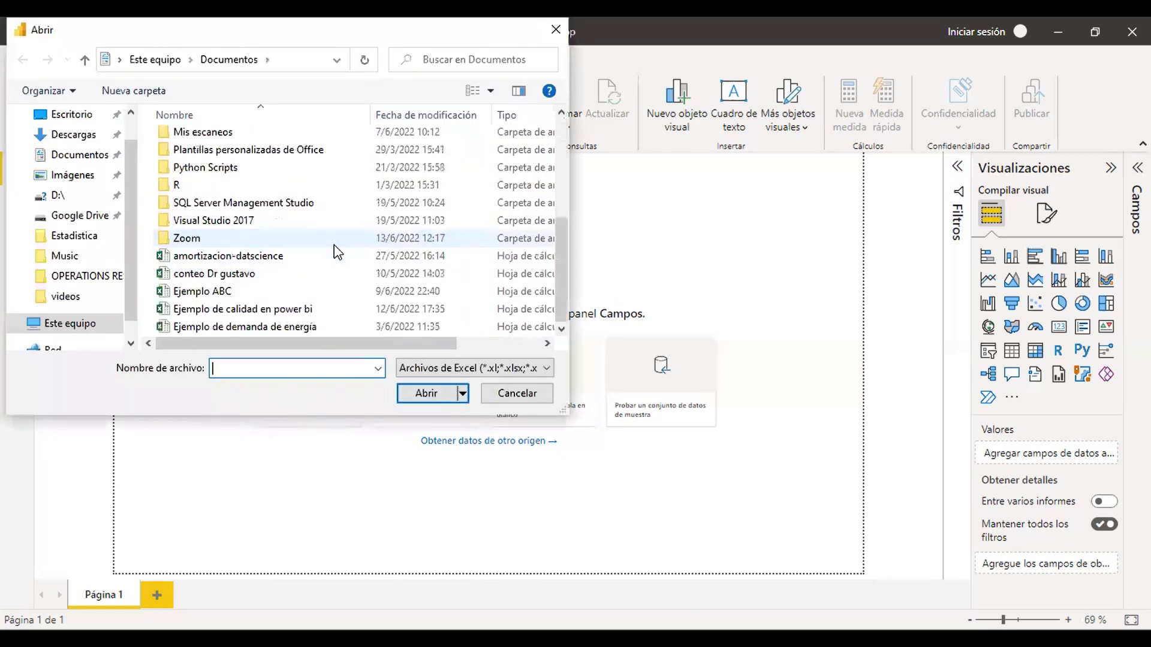
pyautogui.click(303, 309)
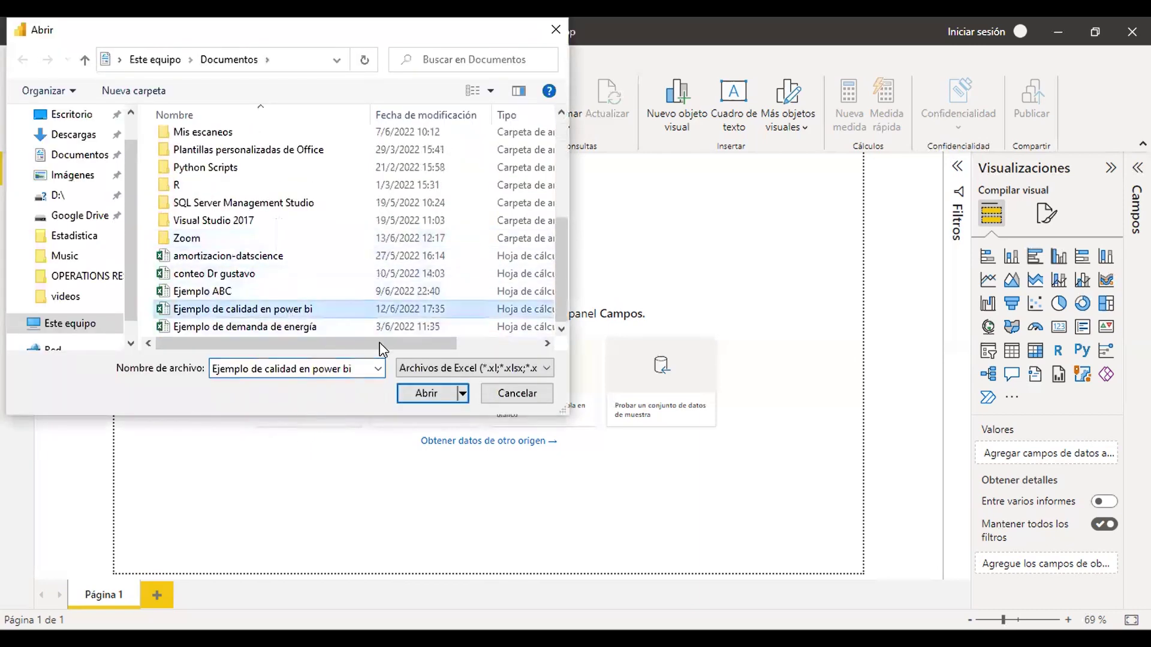
pyautogui.click(431, 394)
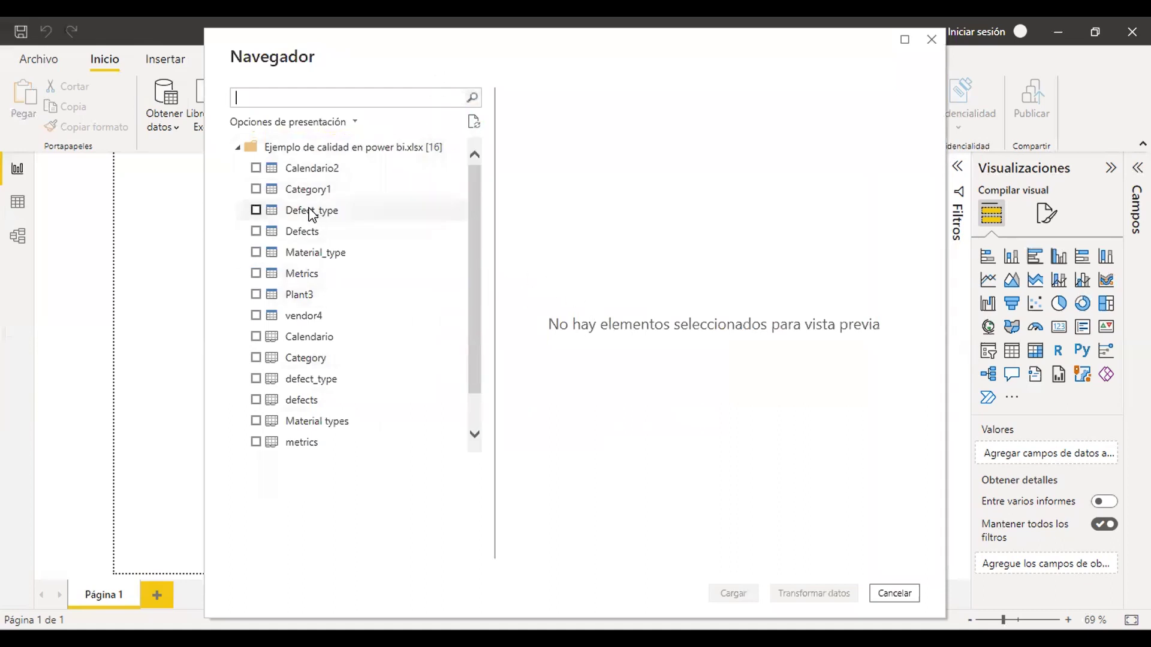
# Select the tables Calendario2, Category1, Defect_type, Defects, Material_type, Metrics, Plant3 and vendor4 for import
pyautogui.scroll(-2, 303, 233)
pyautogui.scroll(2, 302, 230)
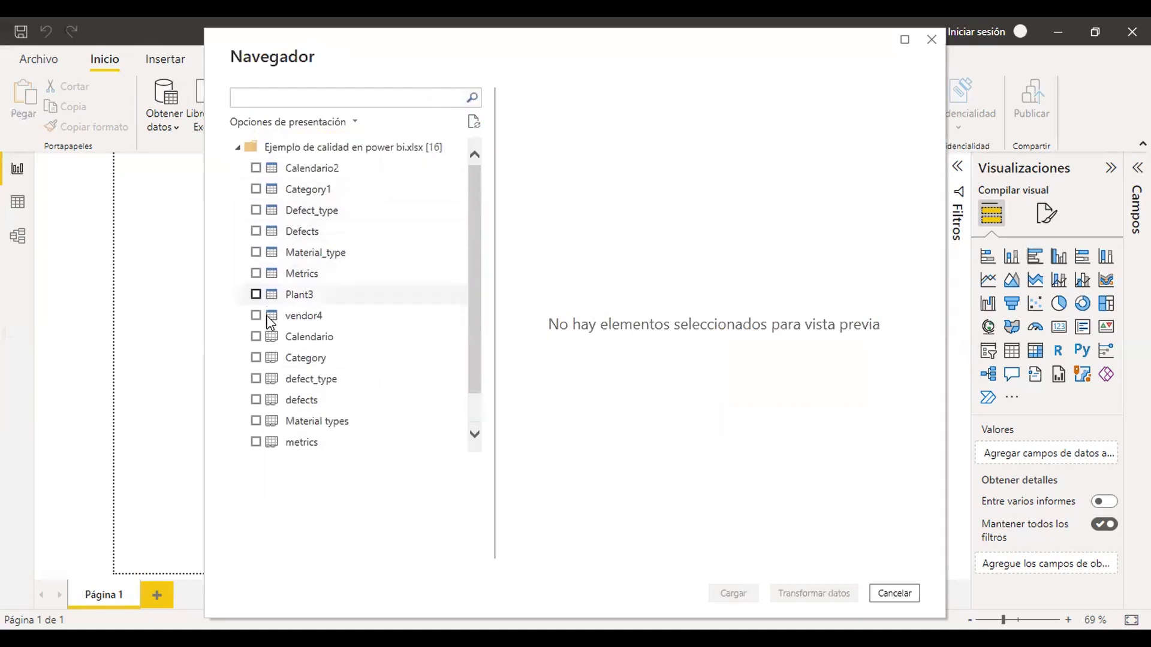
pyautogui.scroll(-1, 297, 360)
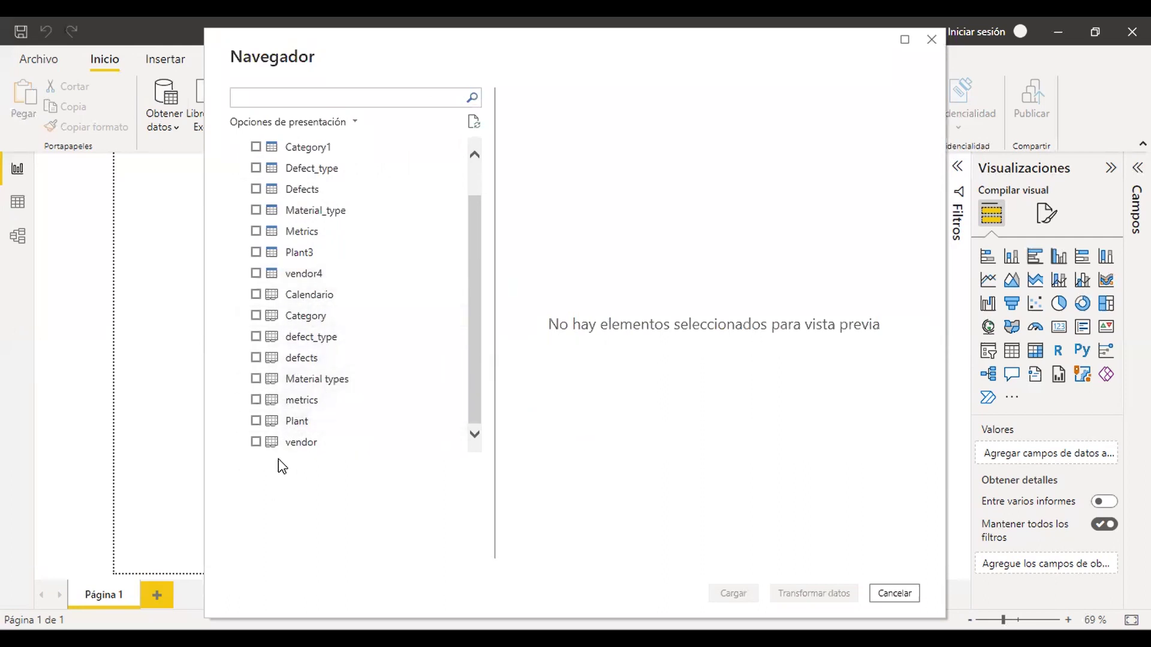
pyautogui.scroll(1, 293, 336)
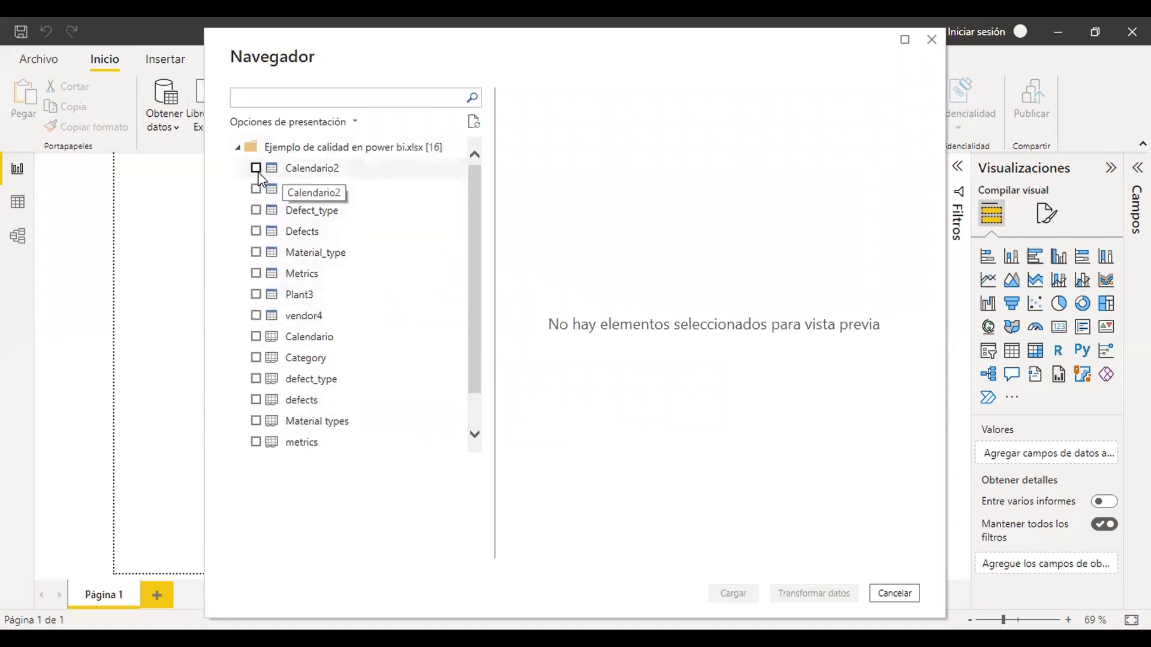
pyautogui.click(256, 167)
pyautogui.click(256, 189)
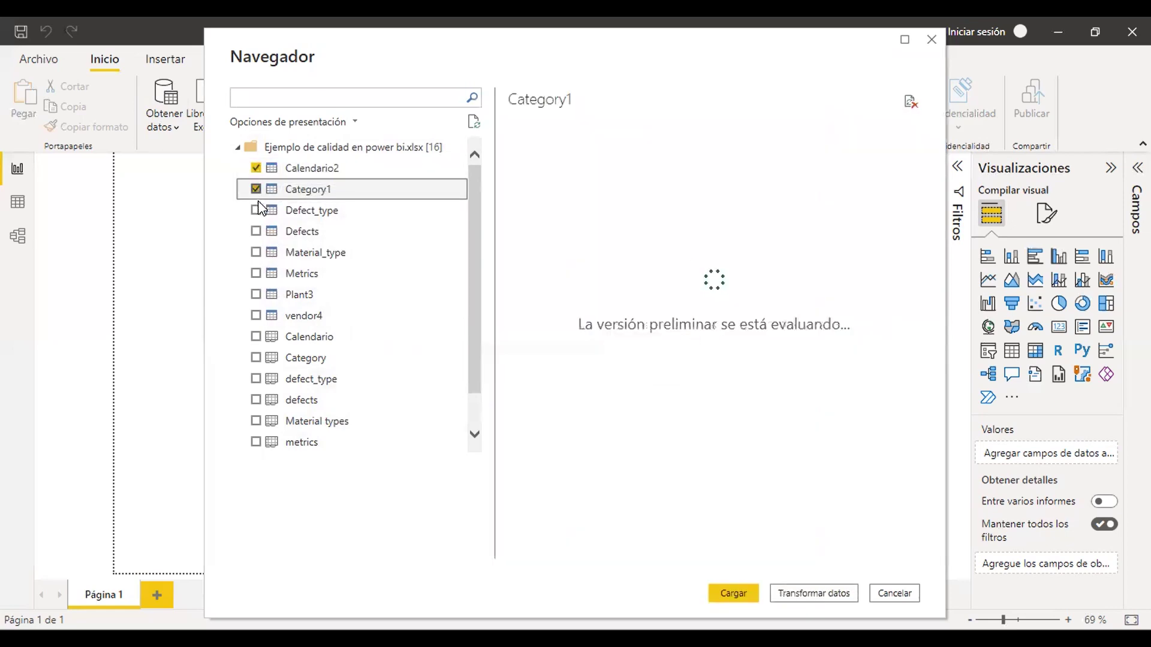
pyautogui.click(256, 211)
pyautogui.click(256, 231)
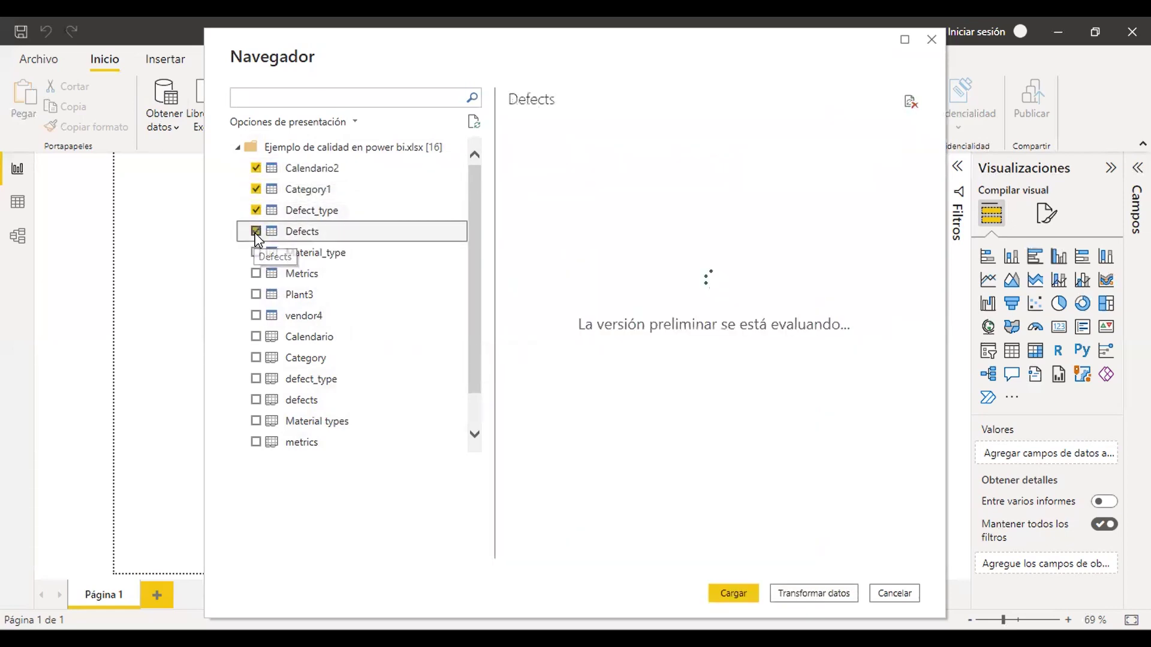
pyautogui.click(256, 252)
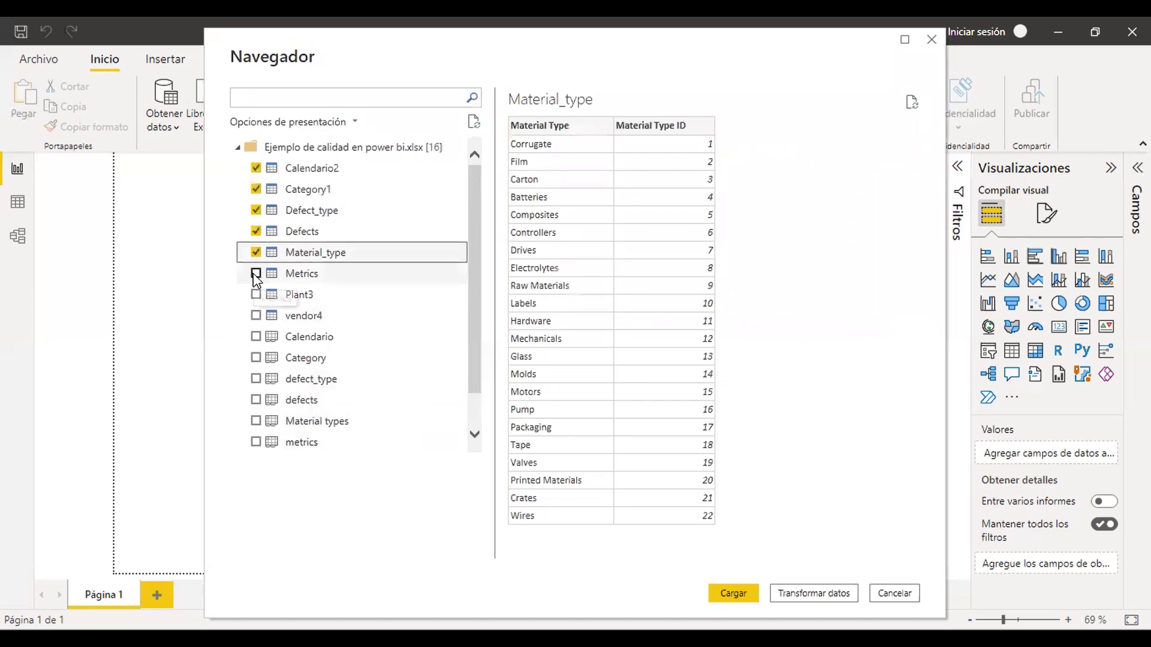
pyautogui.click(255, 273)
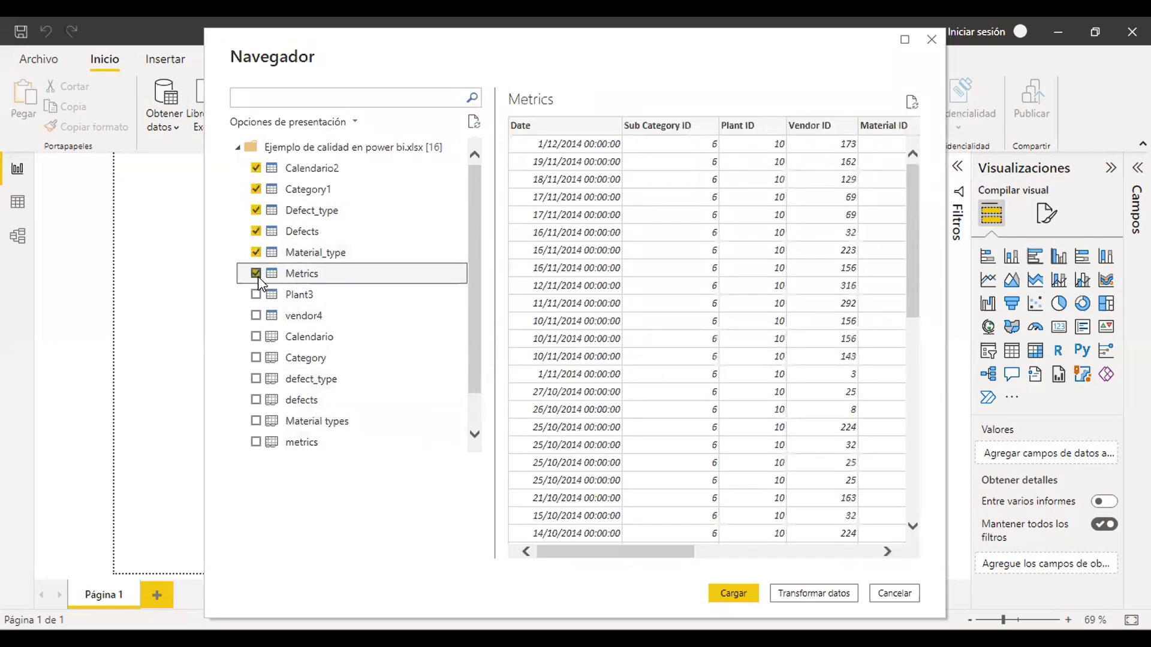
pyautogui.click(256, 294)
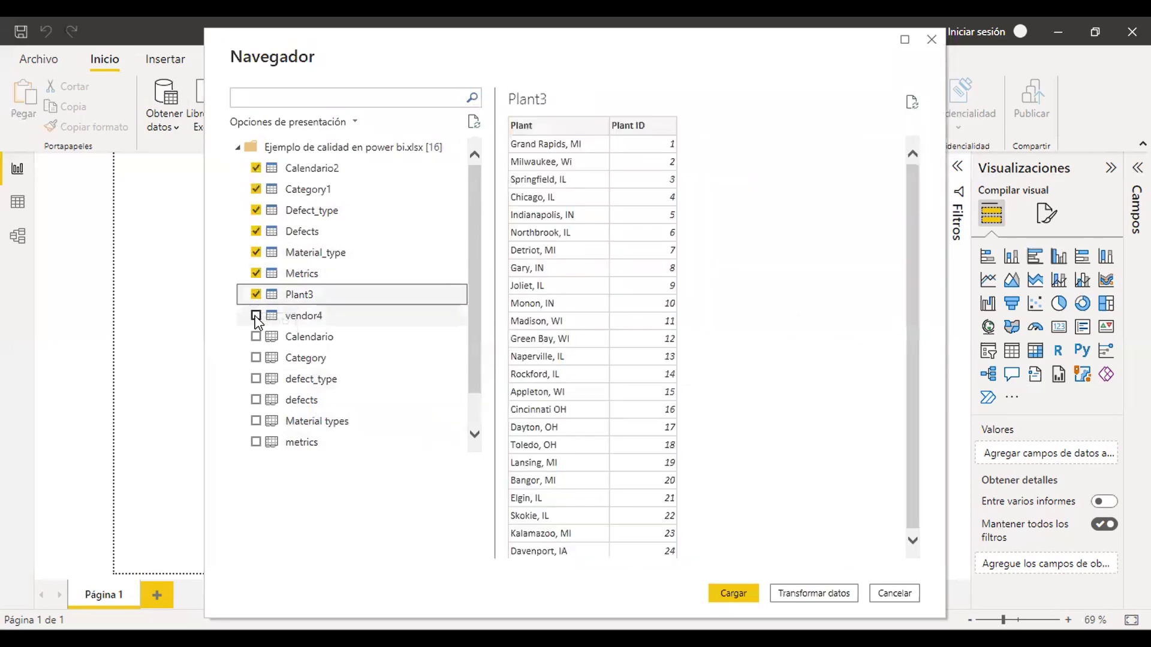
pyautogui.click(256, 316)
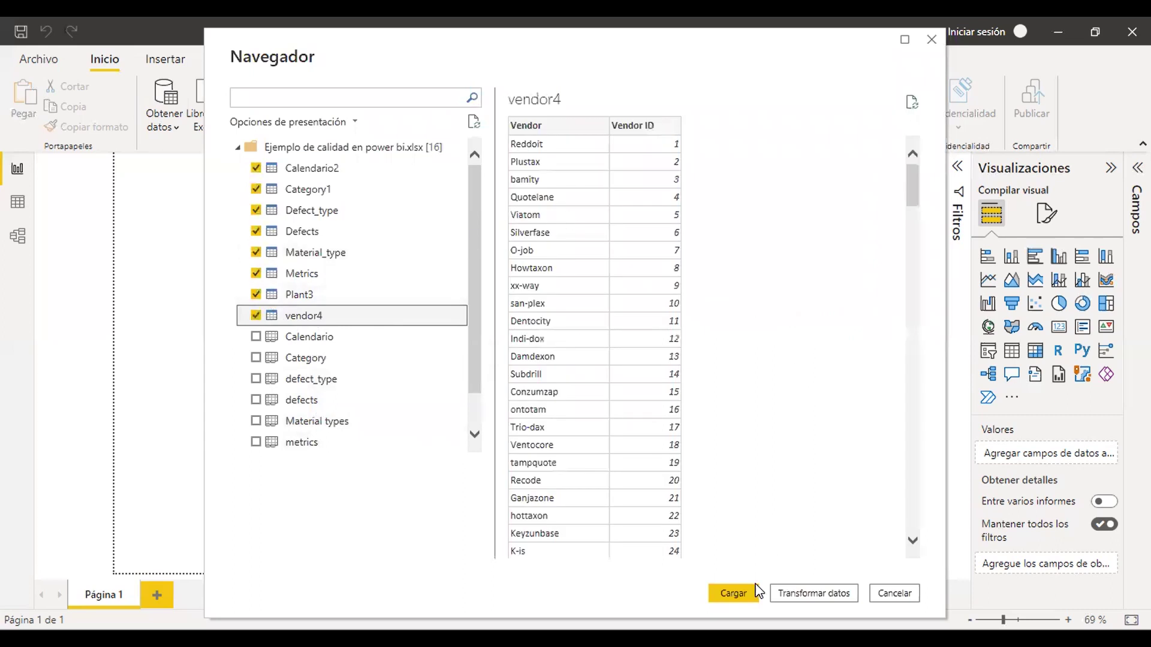
# Review the vendor4 preview and load the selected tables without transforming them
pyautogui.click(733, 600)
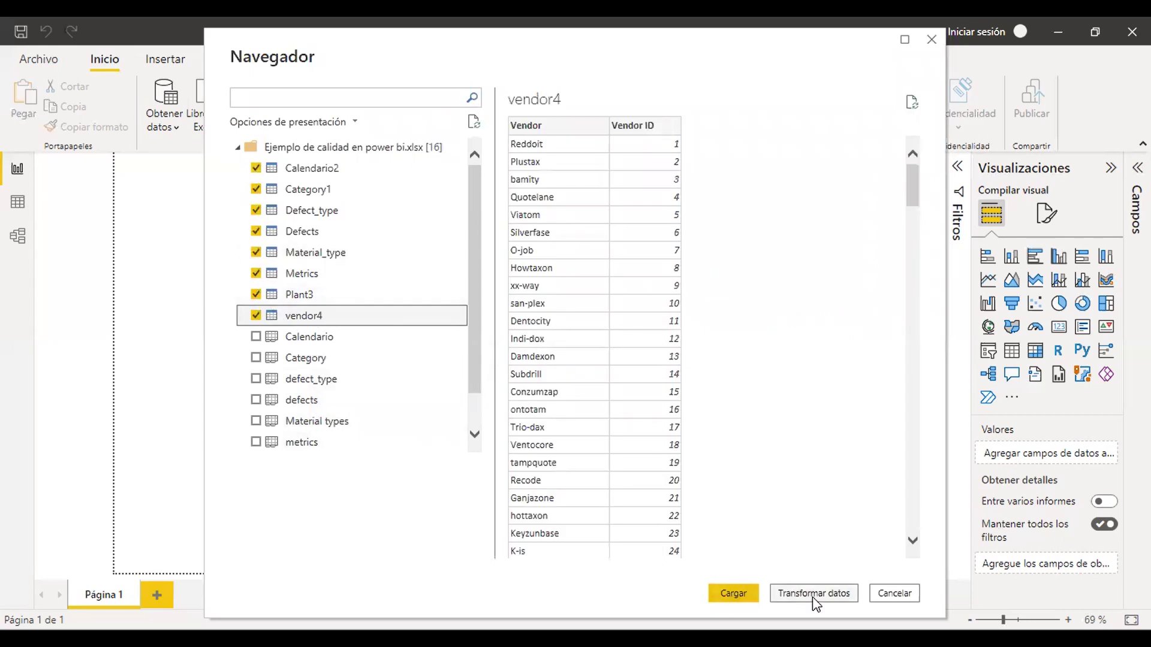
pyautogui.scroll(-4, 667, 359)
pyautogui.scroll(2, 665, 368)
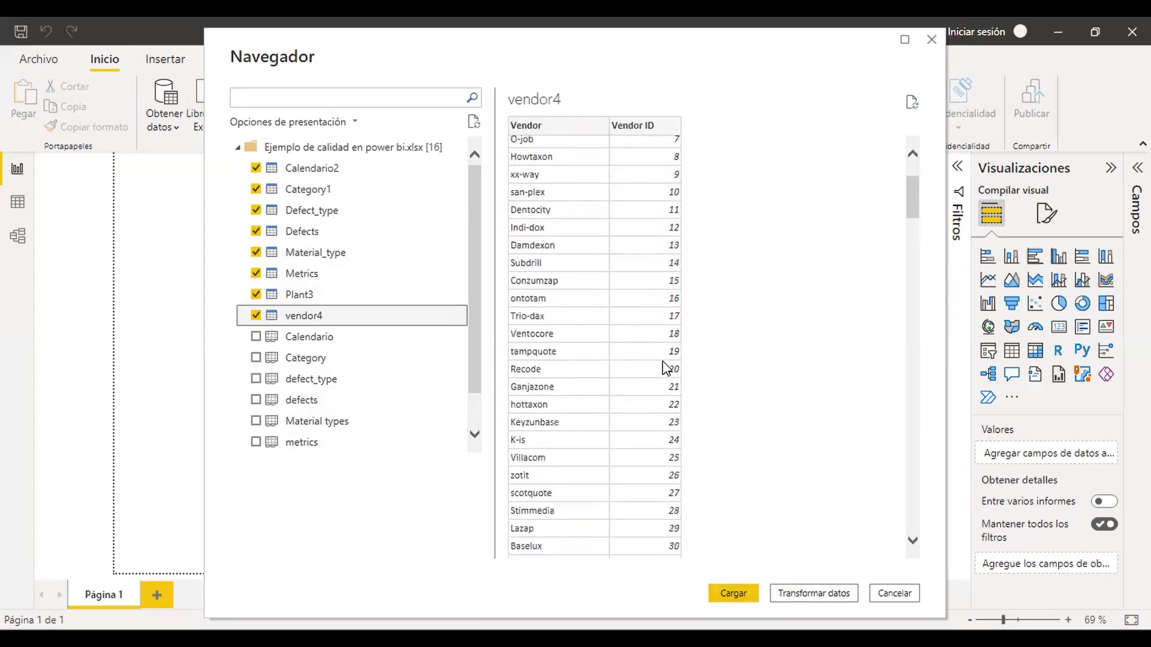
pyautogui.scroll(2, 665, 368)
pyautogui.scroll(-10, 665, 368)
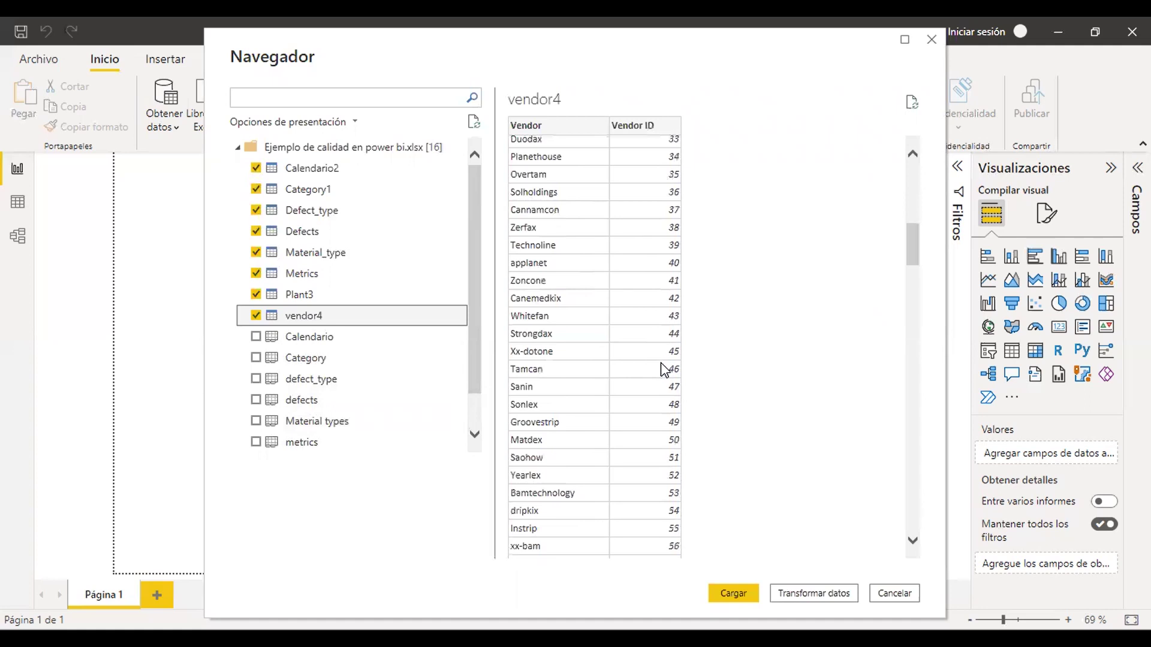
pyautogui.scroll(6, 709, 341)
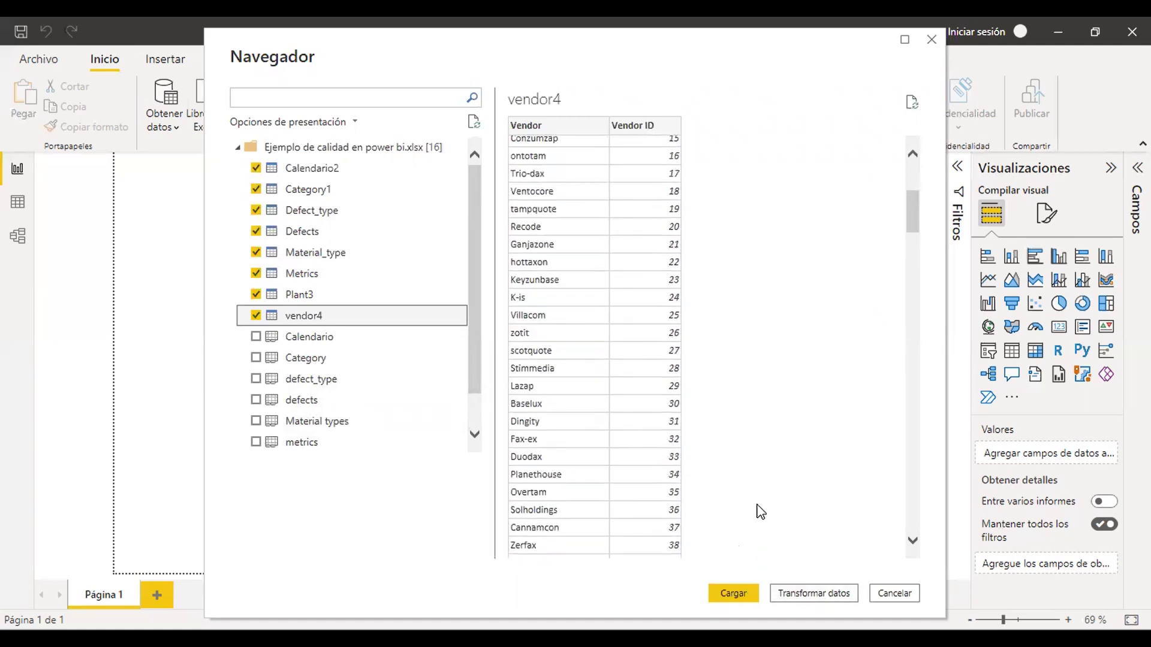
pyautogui.click(733, 595)
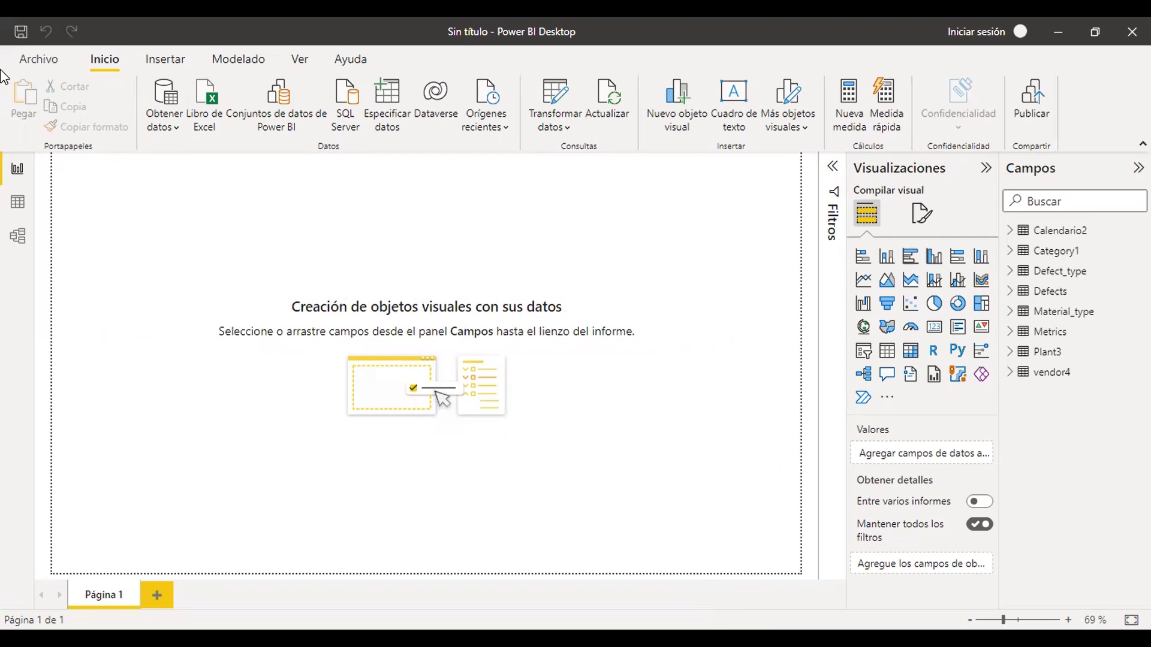
# Examine the table relationships around Metrics in the model view, with the properties collapsed and the diagram zoomed out to 70%
pyautogui.click(18, 236)
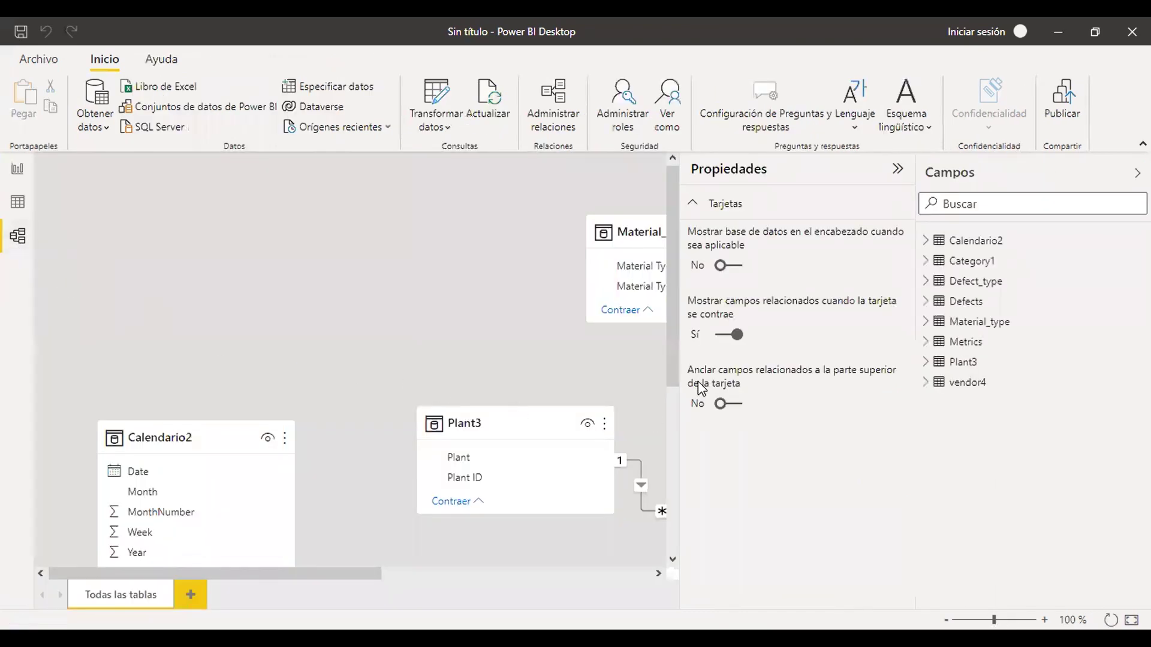
pyautogui.click(899, 169)
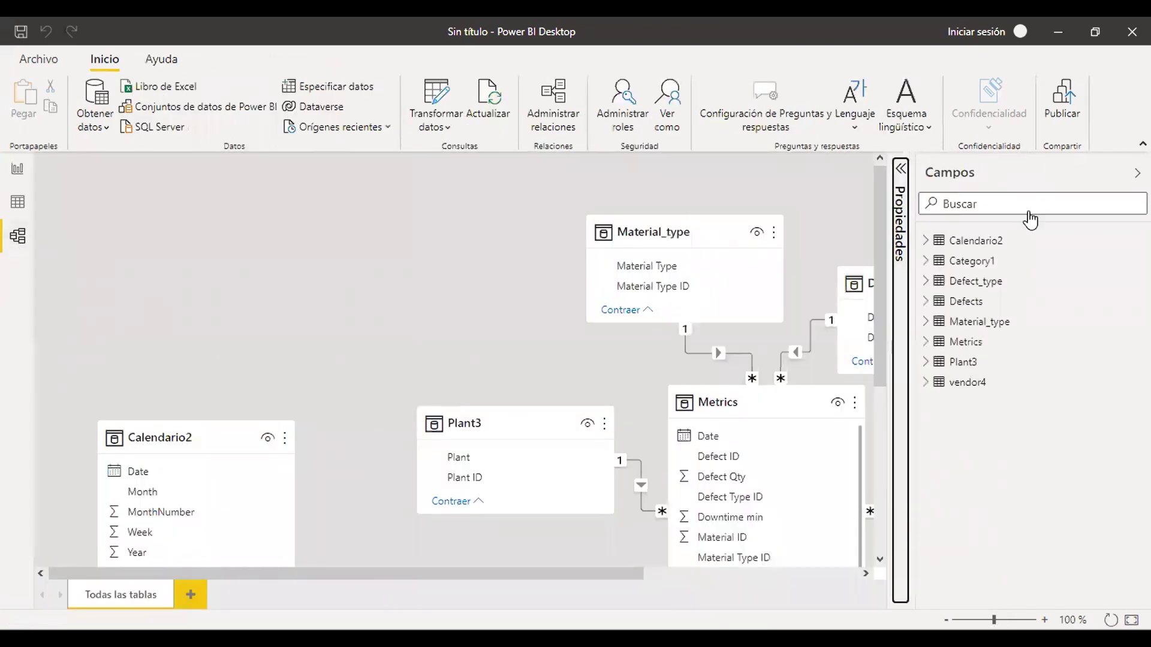
pyautogui.scroll(-5, 676, 506)
pyautogui.moveTo(541, 577); pyautogui.dragTo(717, 576)
pyautogui.click(946, 620)
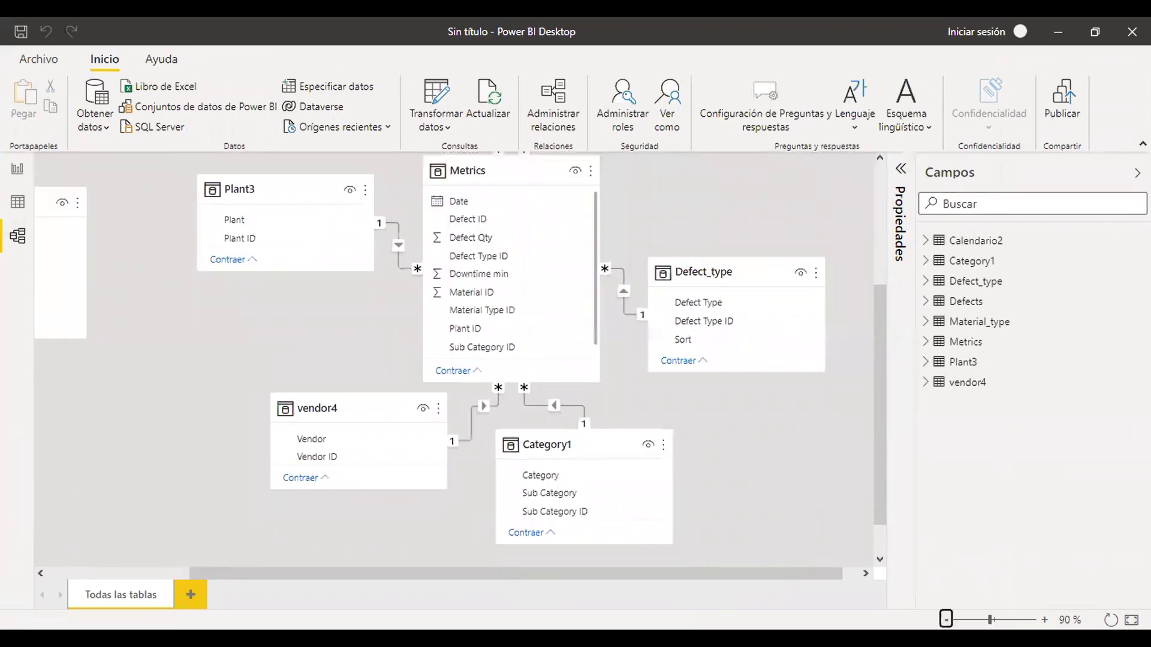
pyautogui.click(945, 620)
pyautogui.click(945, 619)
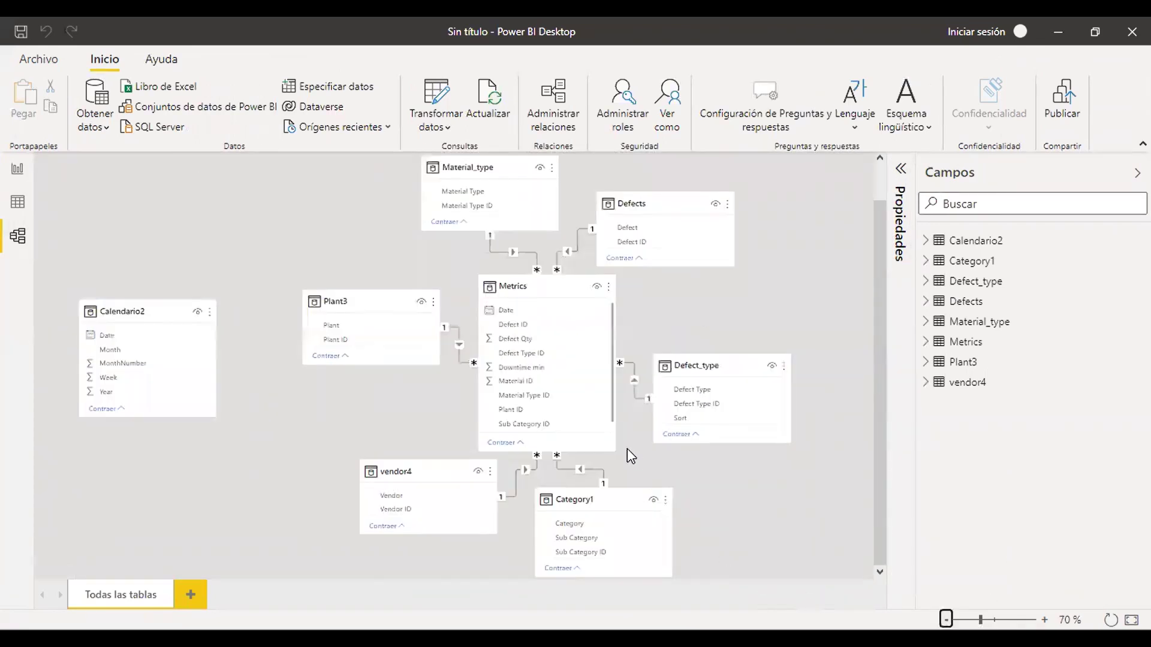
pyautogui.moveTo(495, 228)
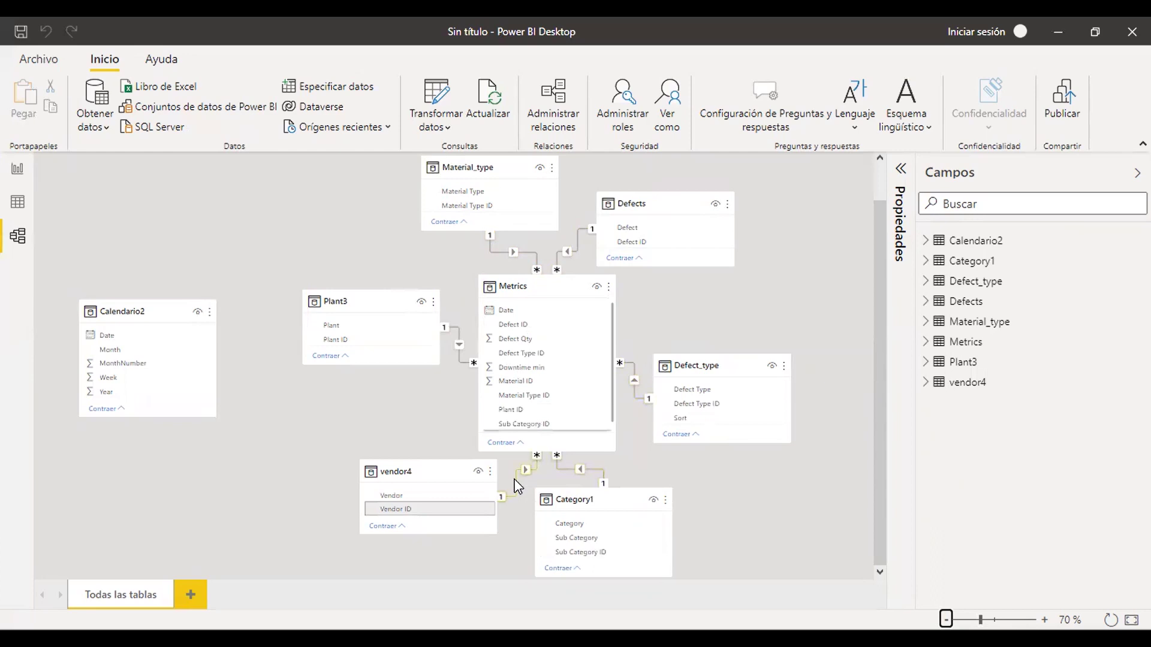
pyautogui.scroll(-1, 580, 423)
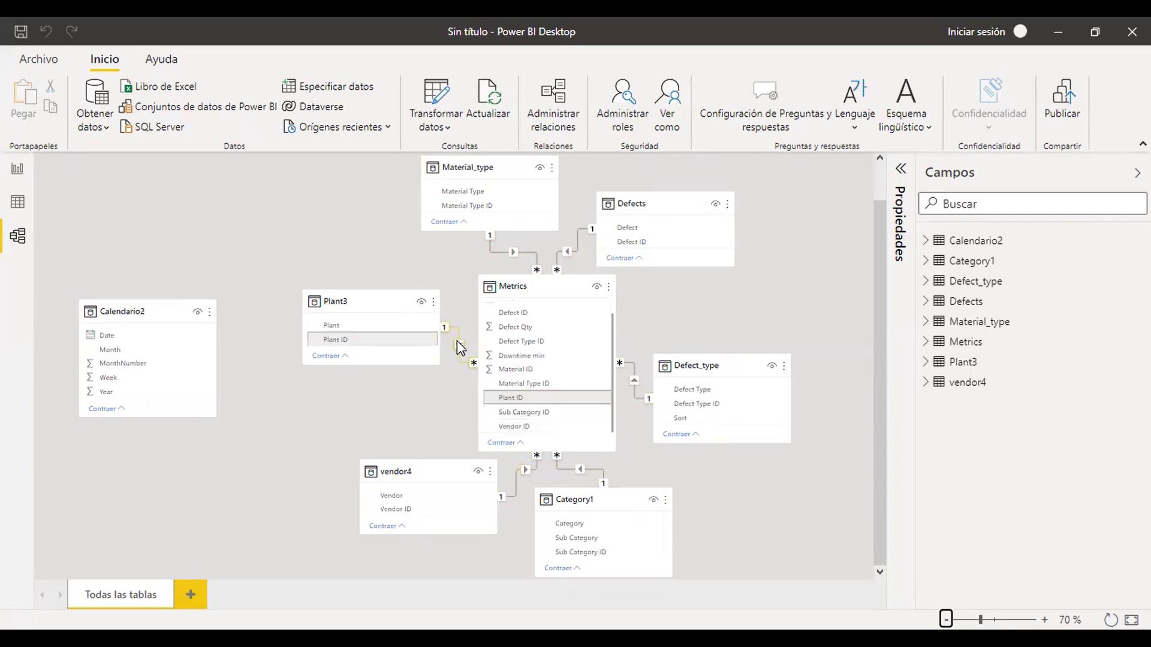
# Relate the Date field of Calendario2 to the Date field of Metrics and place the Calendario2 card below and left of Plant3
pyautogui.moveTo(142, 311); pyautogui.dragTo(189, 239)
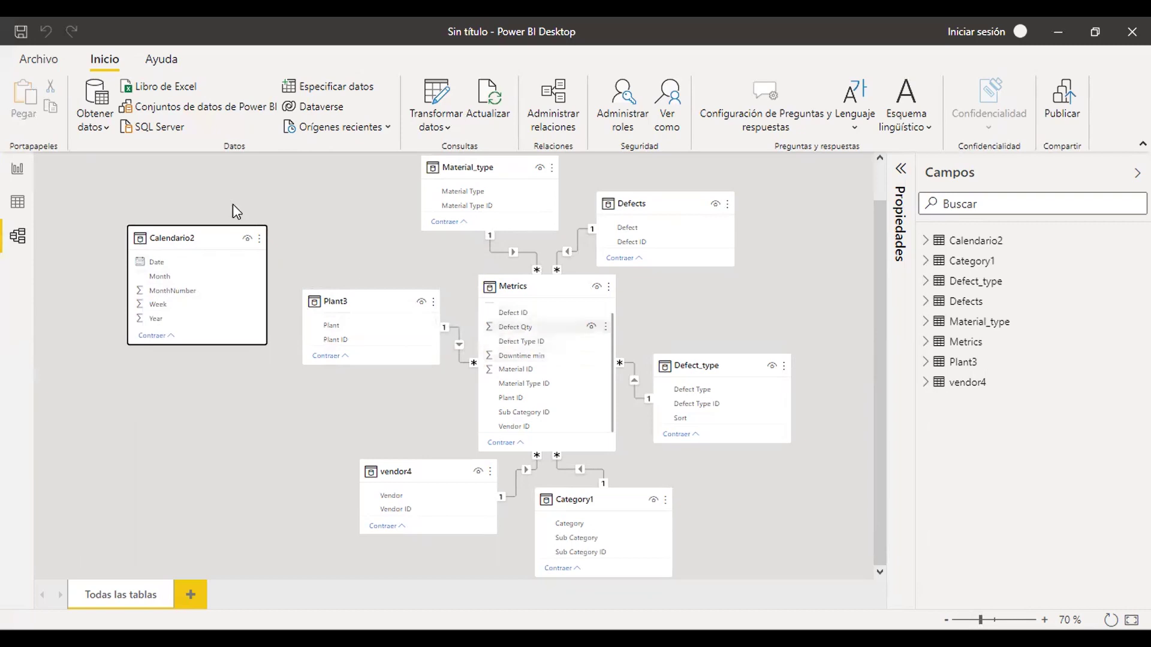
pyautogui.click(168, 264)
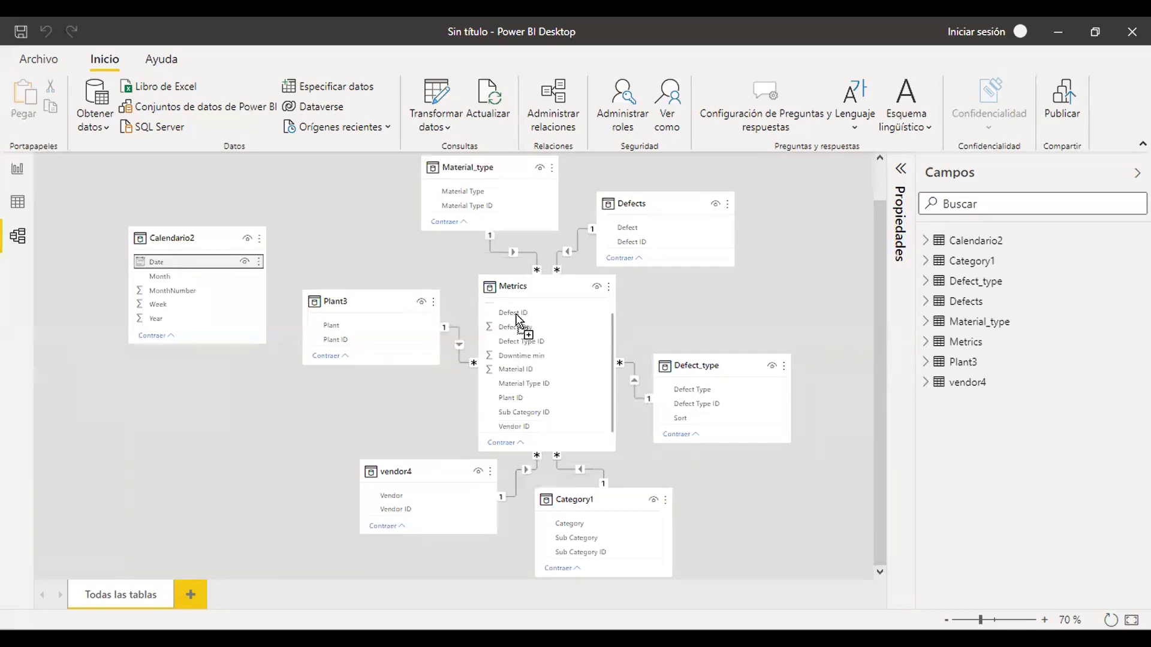
pyautogui.moveTo(516, 314)
pyautogui.mouseDown()
pyautogui.moveTo(516, 329)
pyautogui.moveTo(517, 309)
pyautogui.mouseUp()
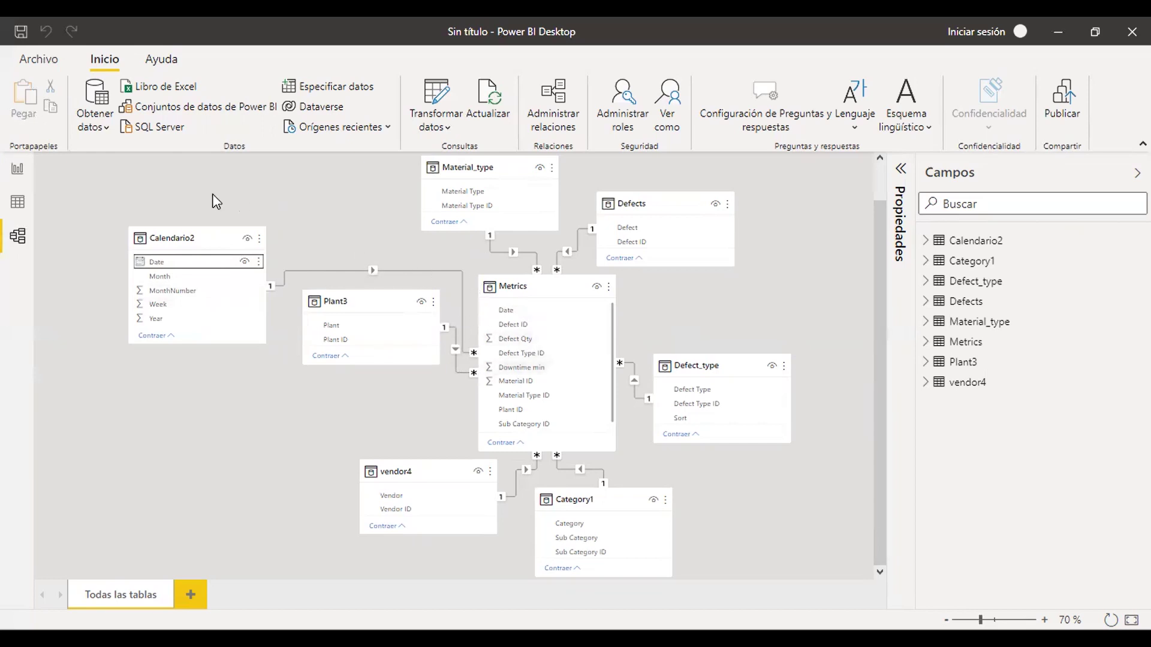
pyautogui.moveTo(188, 239); pyautogui.dragTo(157, 389)
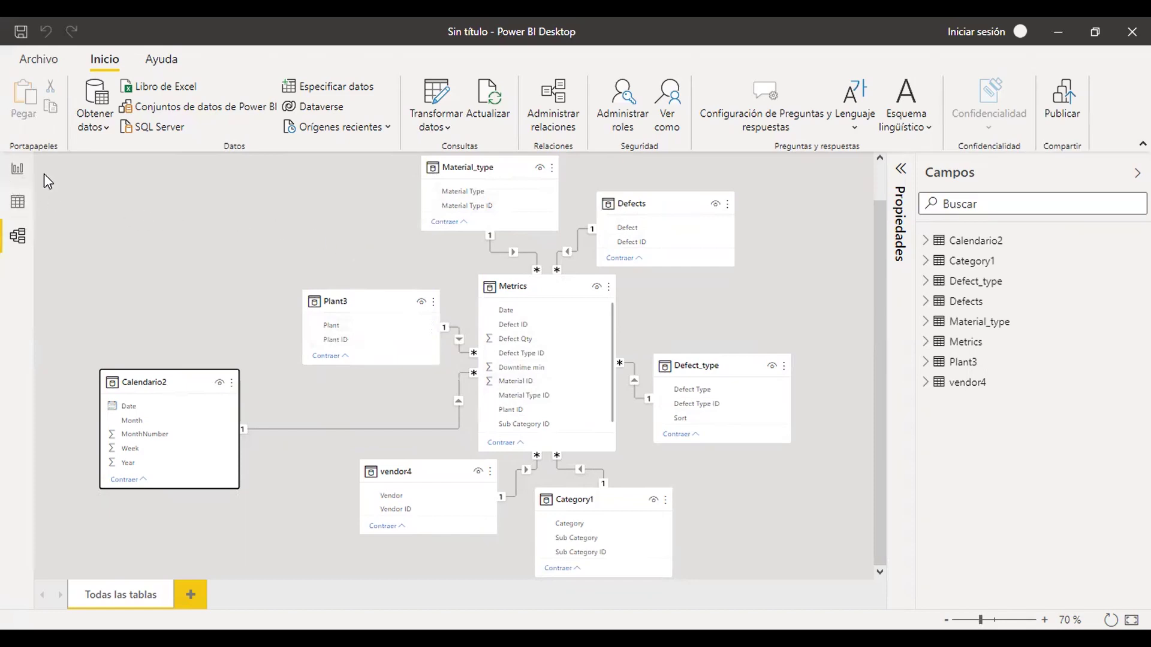
# Return to the report view and rename Página 1 as Analisis del tiempo de paro
pyautogui.click(16, 174)
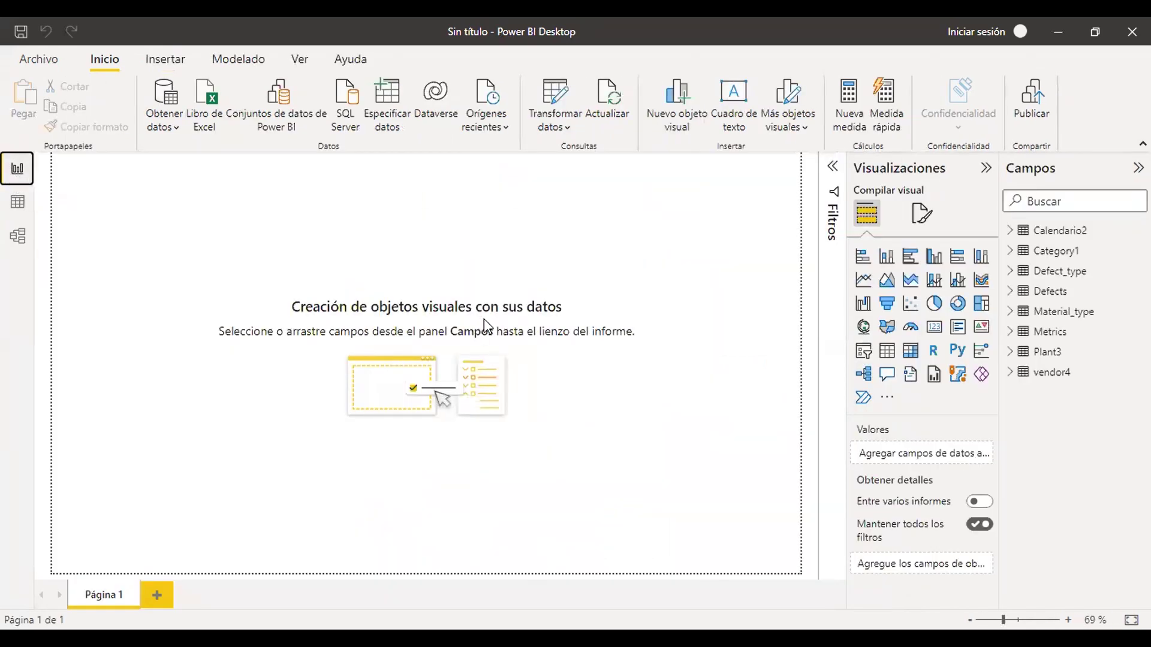
pyautogui.rightClick(117, 595)
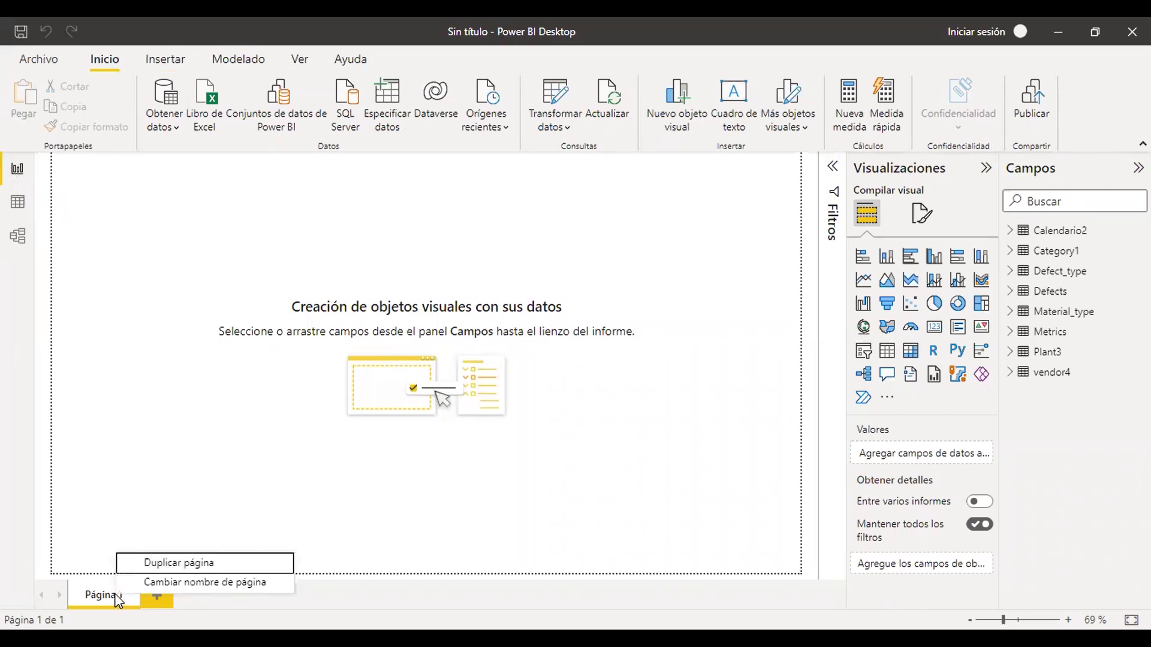
pyautogui.click(197, 583)
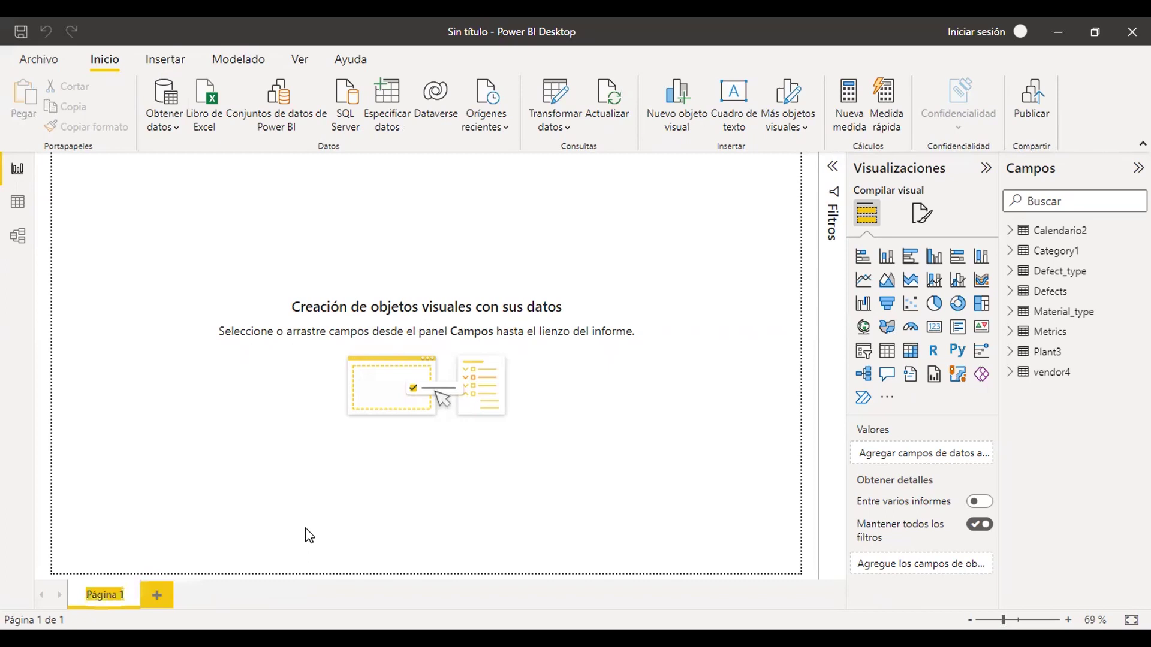
pyautogui.press('BackSpace')
pyautogui.write('Ana')
pyautogui.write('lisi')
pyautogui.write('s del t')
pyautogui.write('ie')
pyautogui.write('mpo de')
pyautogui.write(' parc')
pyautogui.press('Return')
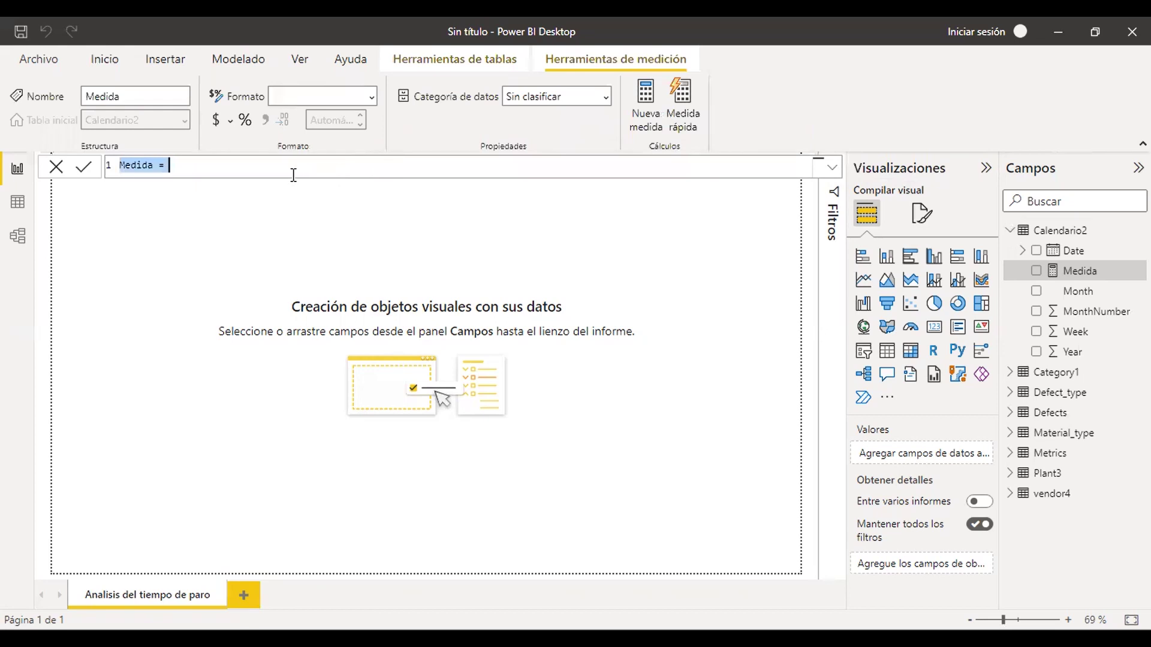
# Define the measure Total de defectos = SUM(Metrics[Defect Qty]) and format it with a thousands separator
pyautogui.press('BackSpace')
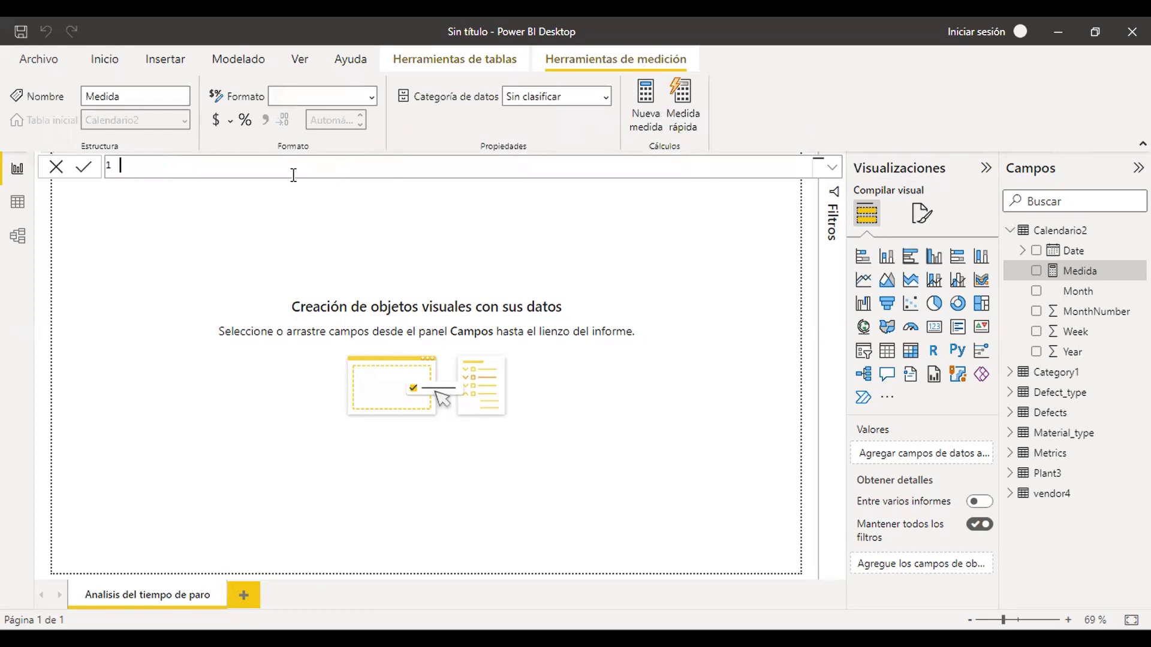
pyautogui.write('Total de defectos= sum')
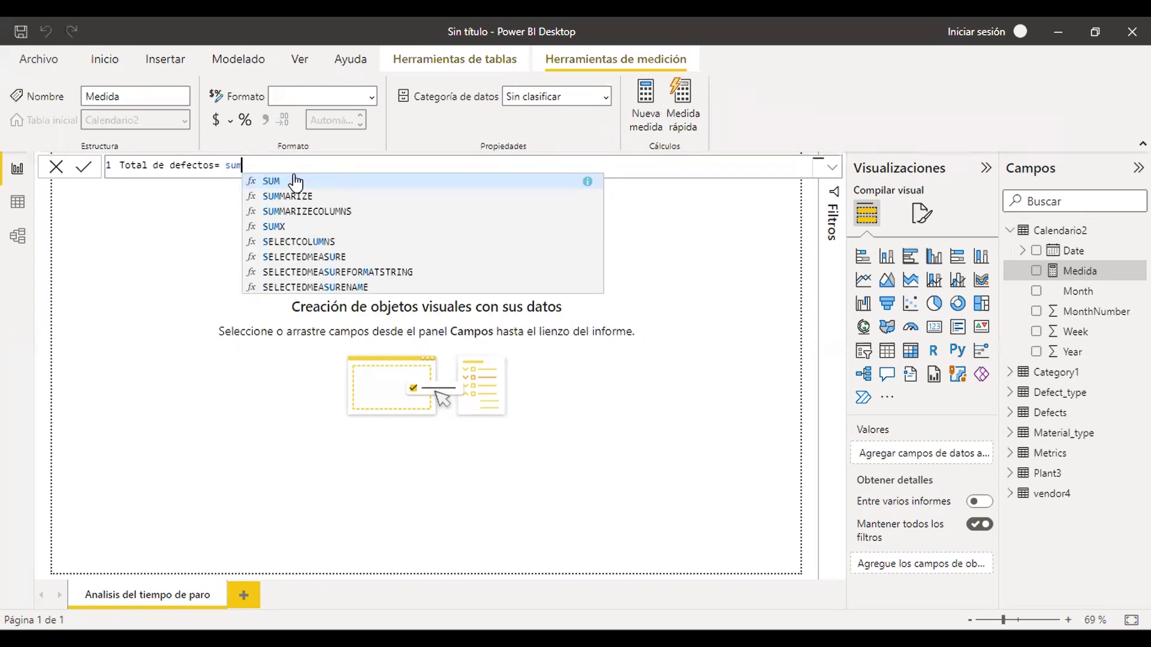
pyautogui.doubleClick(295, 182)
pyautogui.scroll(-3, 329, 226)
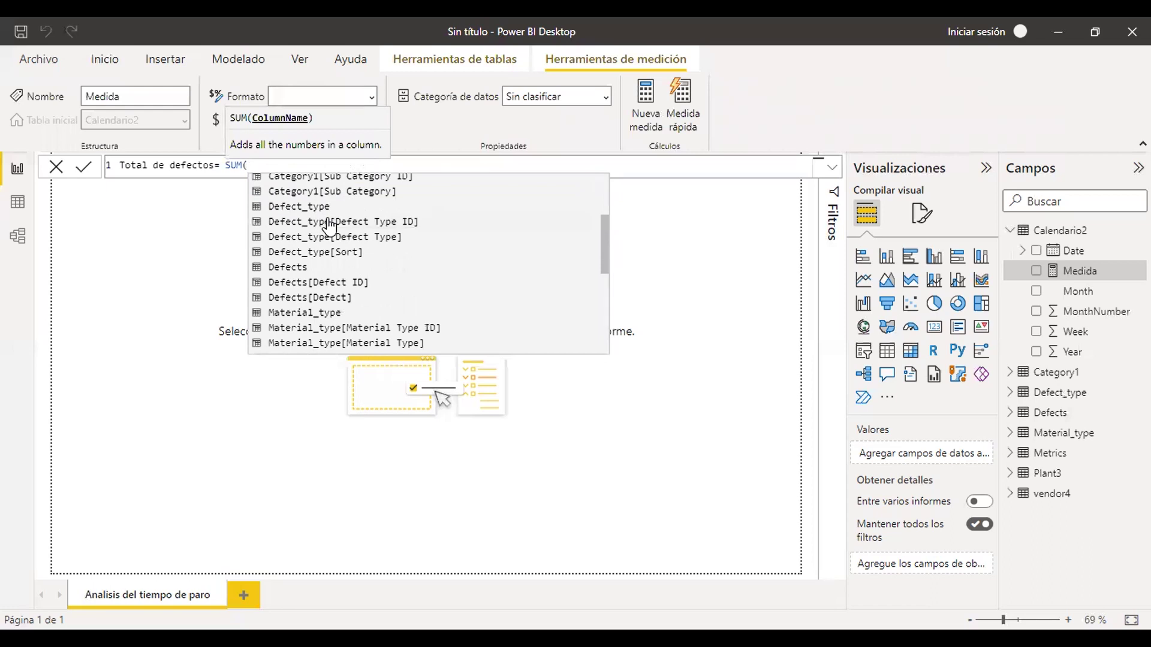
pyautogui.scroll(-4, 328, 226)
pyautogui.scroll(-1, 359, 300)
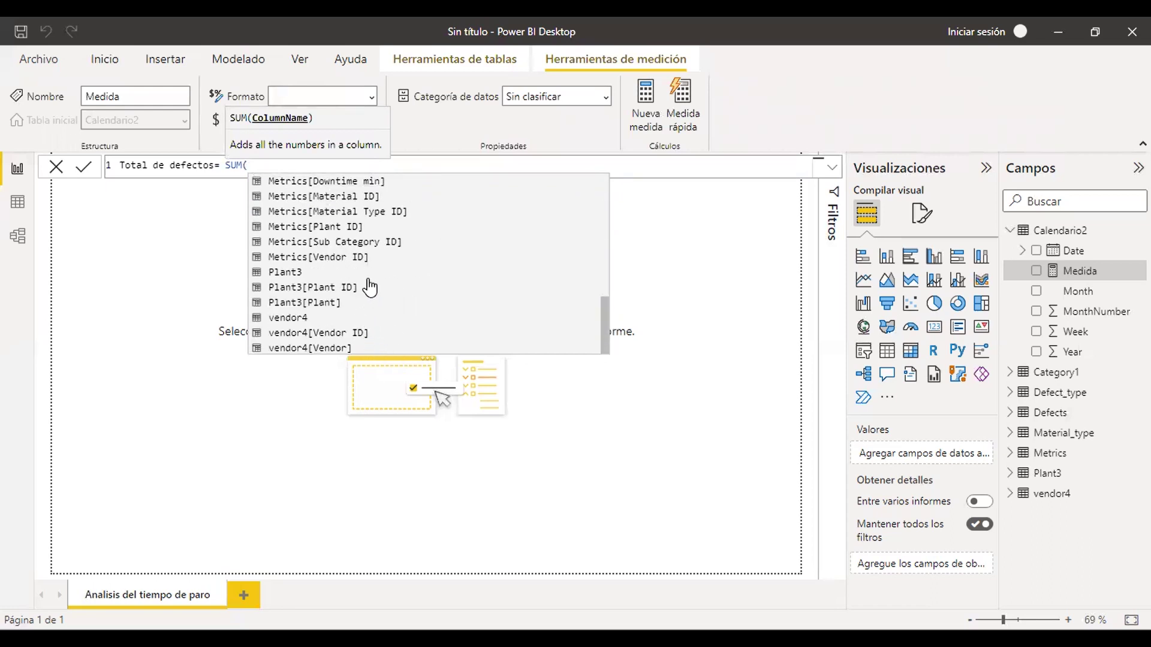
pyautogui.scroll(1, 361, 246)
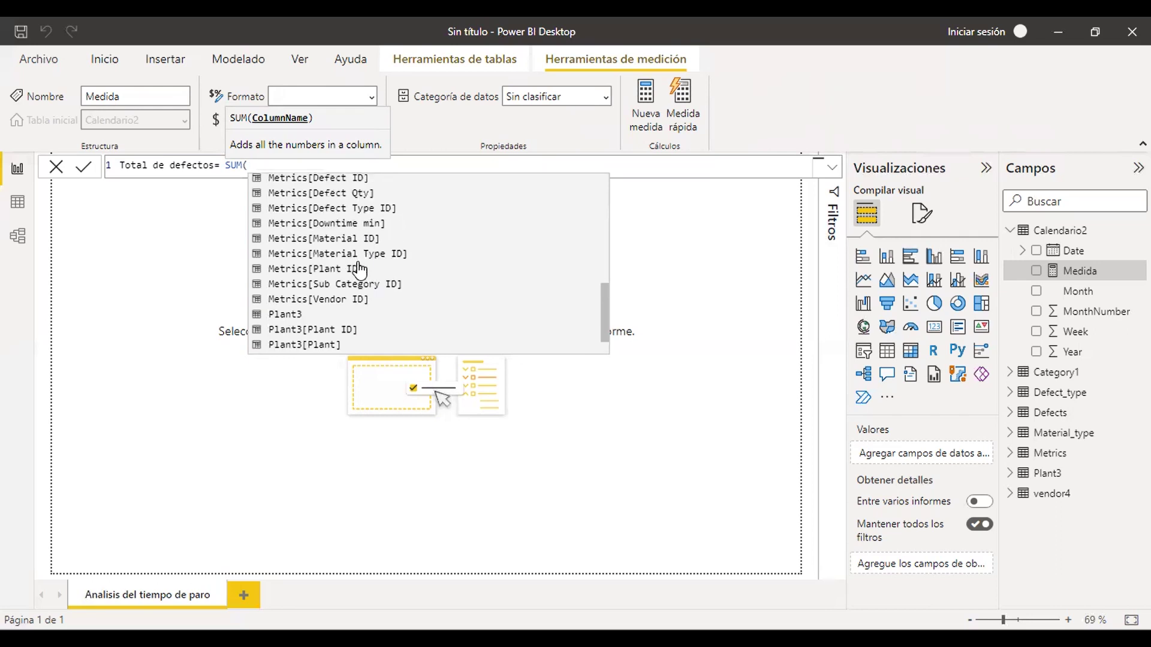
pyautogui.click(346, 193)
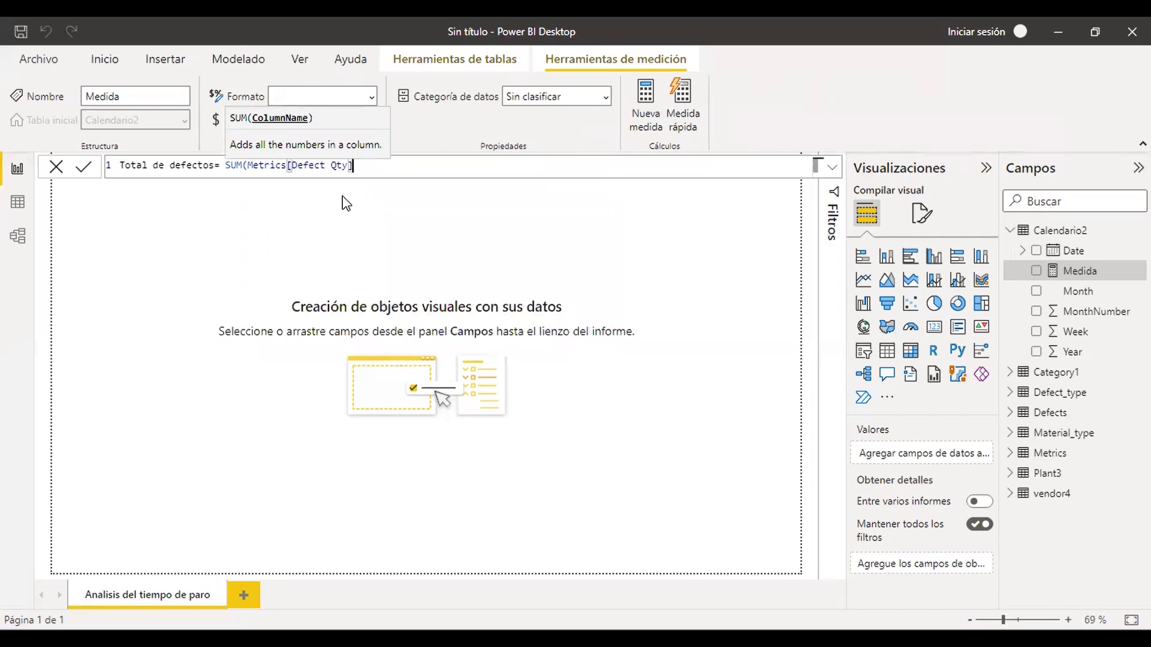
pyautogui.write(')')
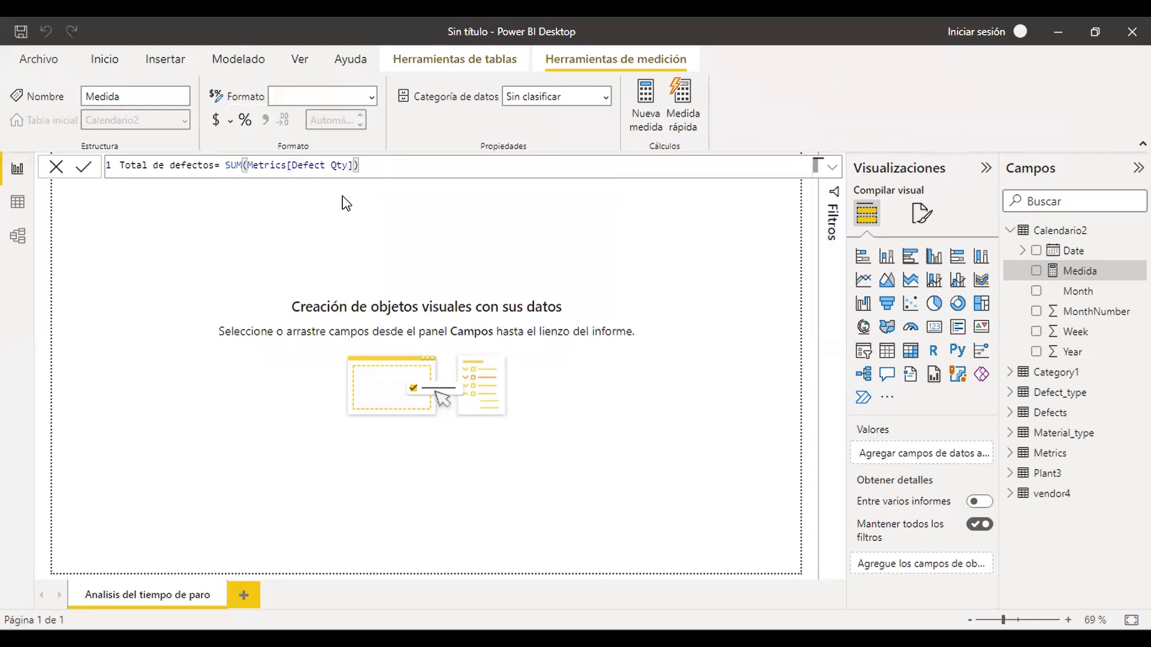
pyautogui.press('Return')
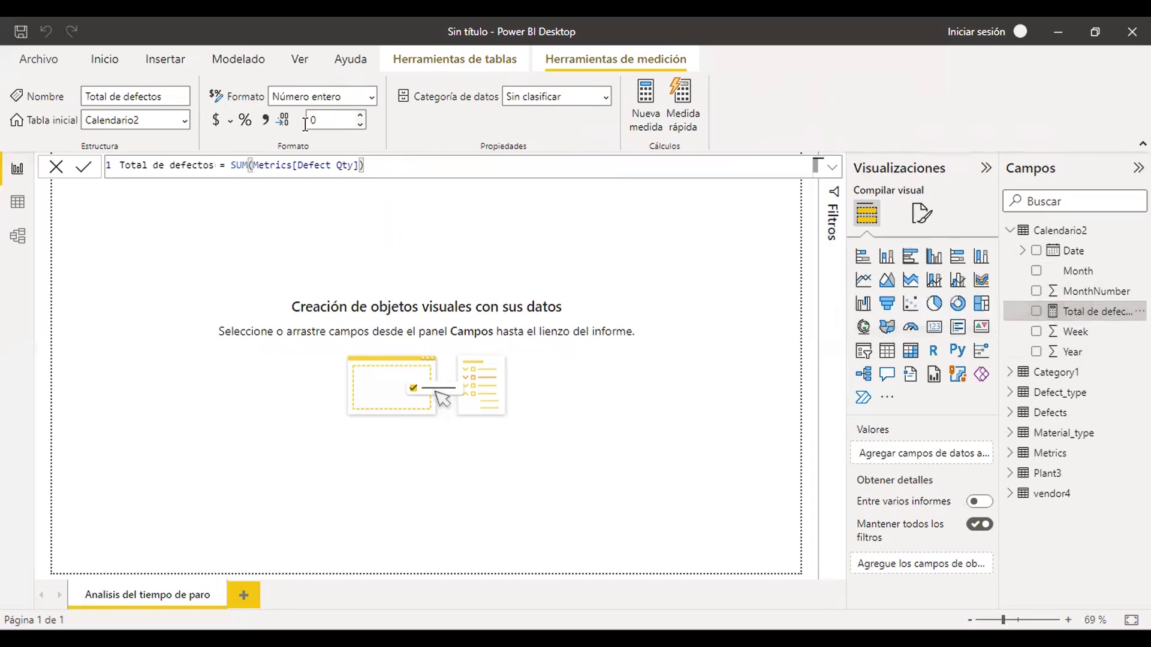
pyautogui.click(264, 123)
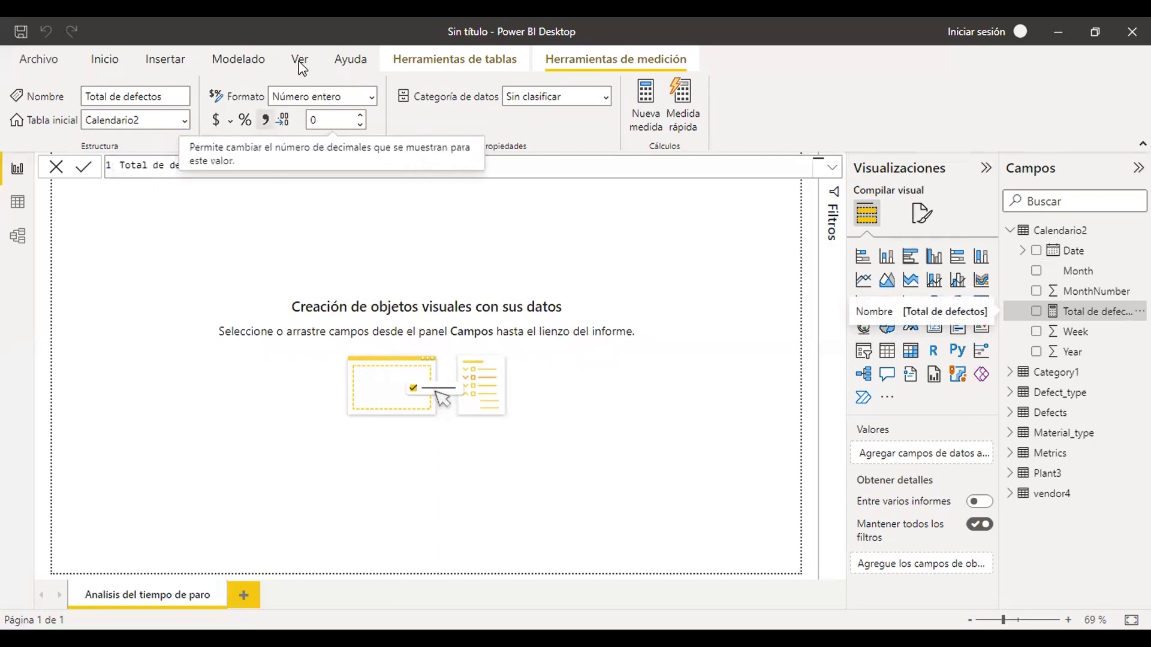
# Add a card showing Total de defectos in the report page's upper-left corner and widen it slightly
pyautogui.click(935, 329)
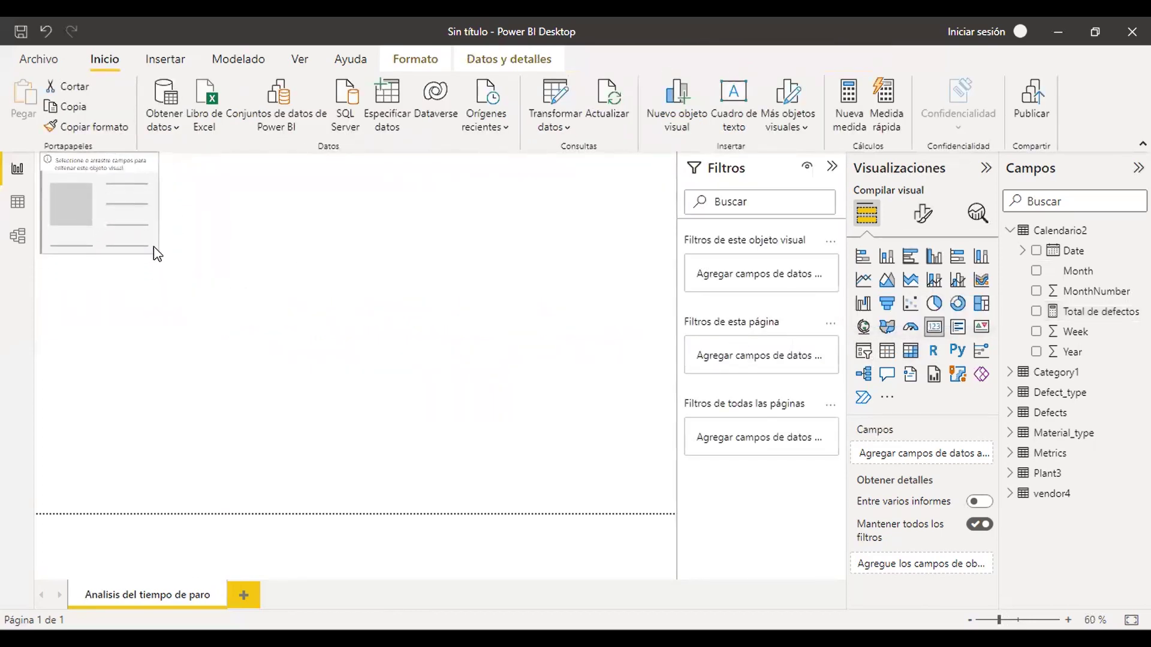
pyautogui.click(1035, 312)
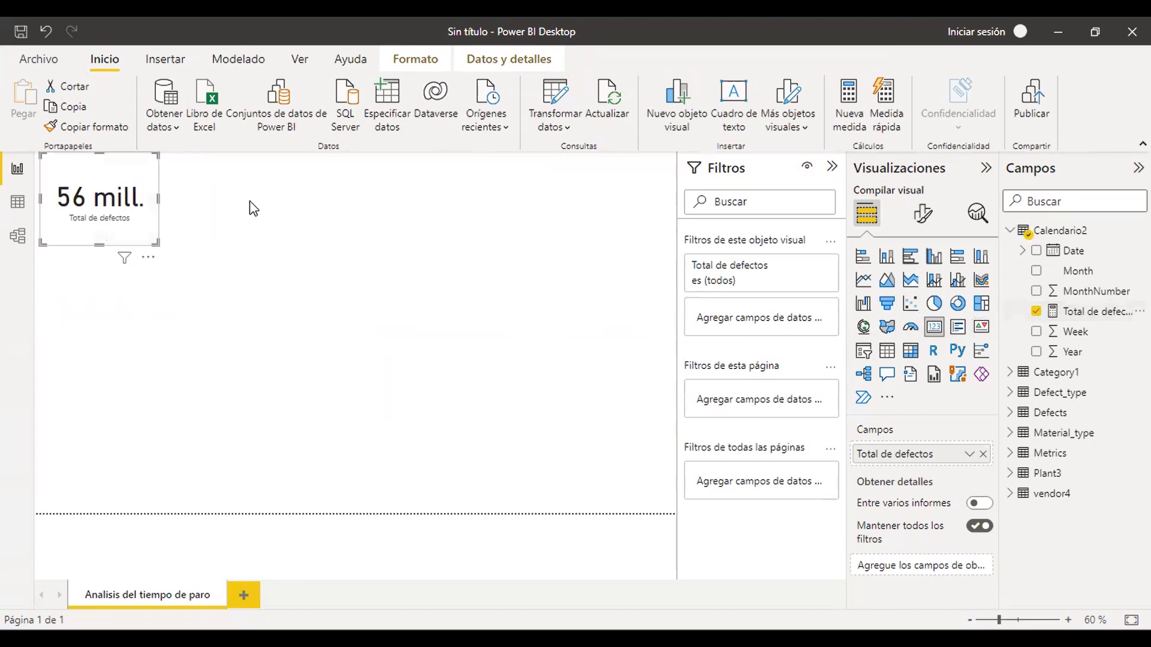
pyautogui.moveTo(159, 204); pyautogui.dragTo(177, 205)
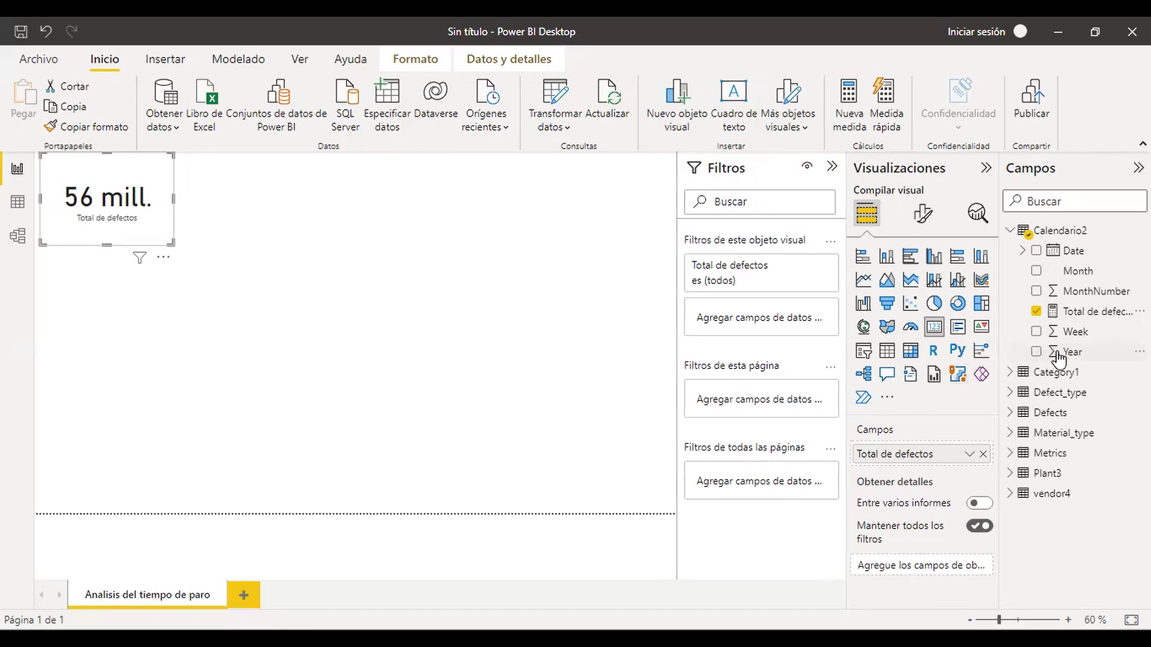
# Add Year from Calendario2 as a page-level filter with the condition es 2014 and apply it
pyautogui.moveTo(1084, 360); pyautogui.dragTo(757, 409)
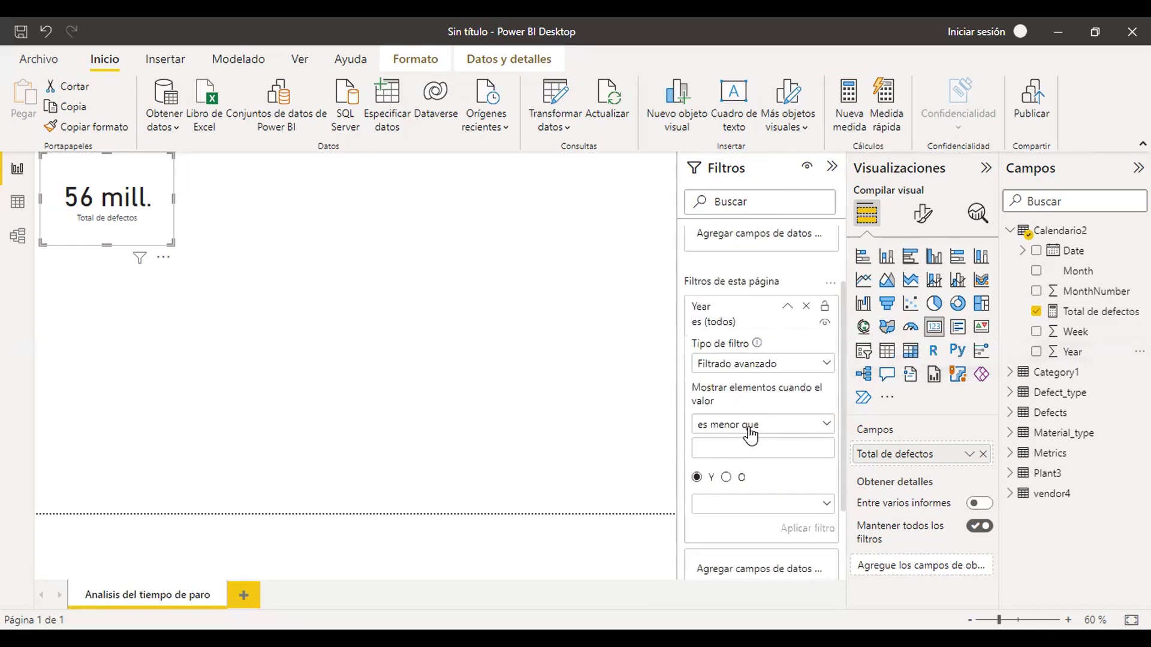
pyautogui.click(751, 429)
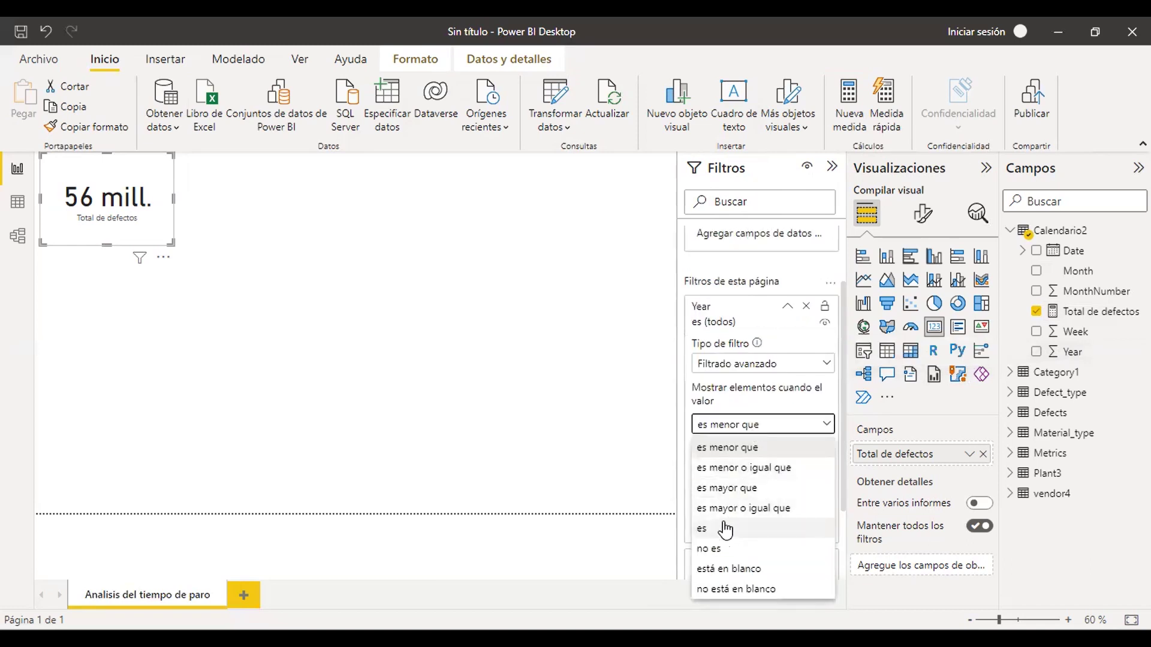
pyautogui.click(725, 528)
pyautogui.click(741, 451)
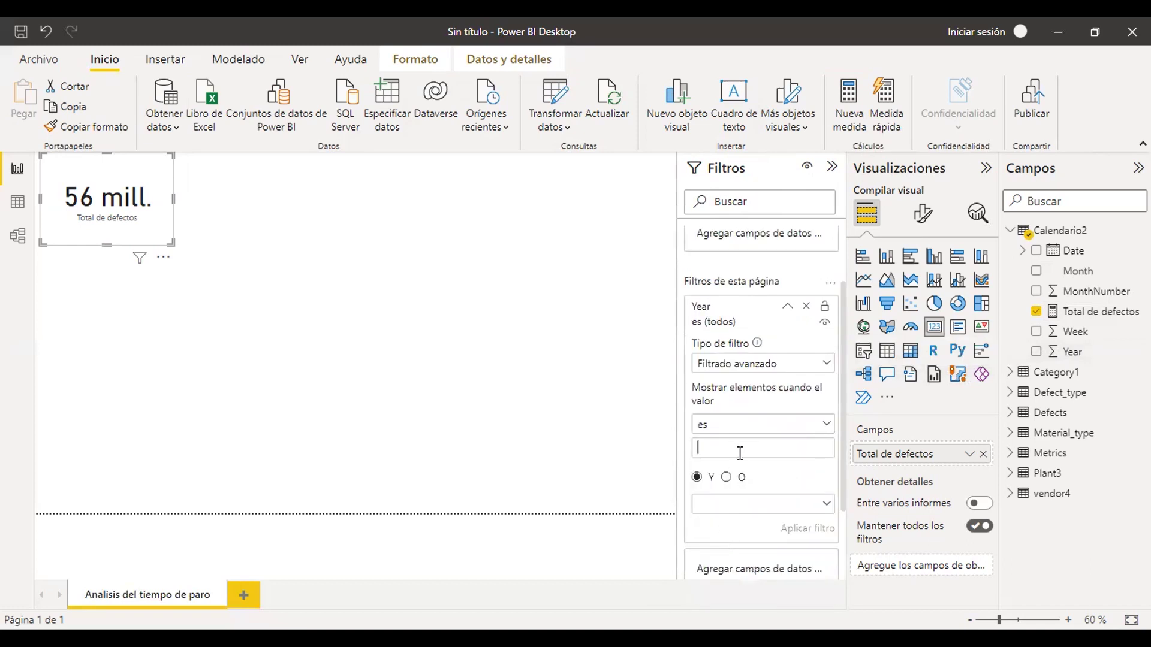
pyautogui.write('2014')
pyautogui.click(798, 530)
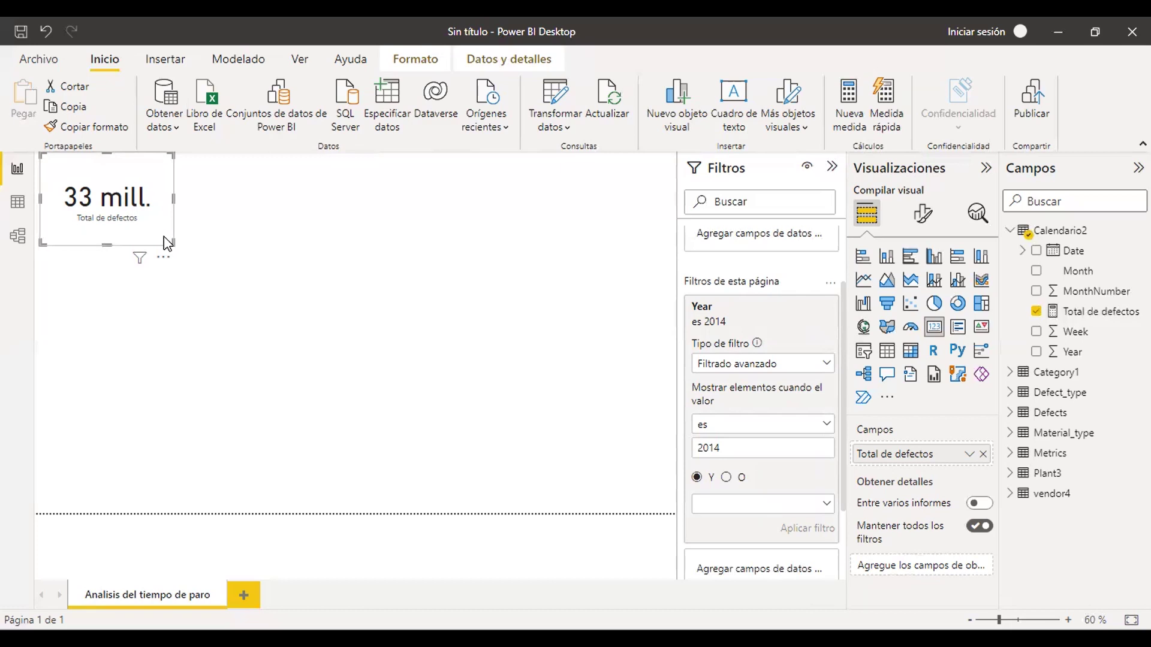
# Make the Total de defectos card slightly smaller and deselect it
pyautogui.moveTo(167, 243); pyautogui.dragTo(159, 238)
pyautogui.click(198, 262)
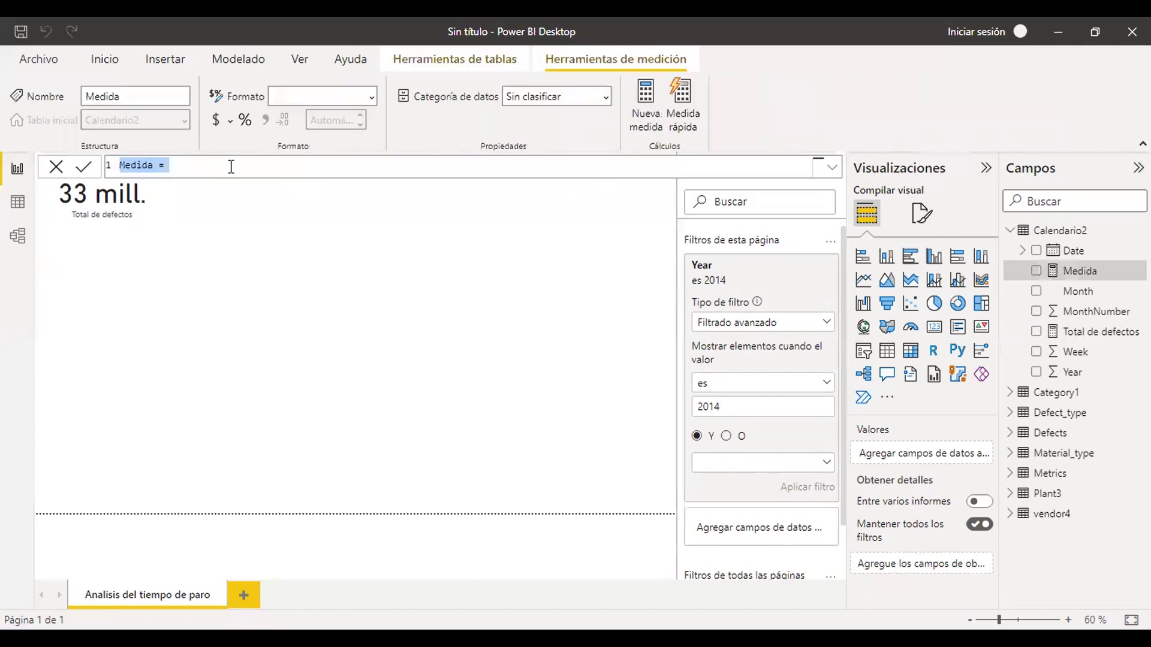
# Define the new measure Tiempo total de paro = SUM(Metrics[Downtime min]) and format it with a thousands separator
pyautogui.press('BackSpace')
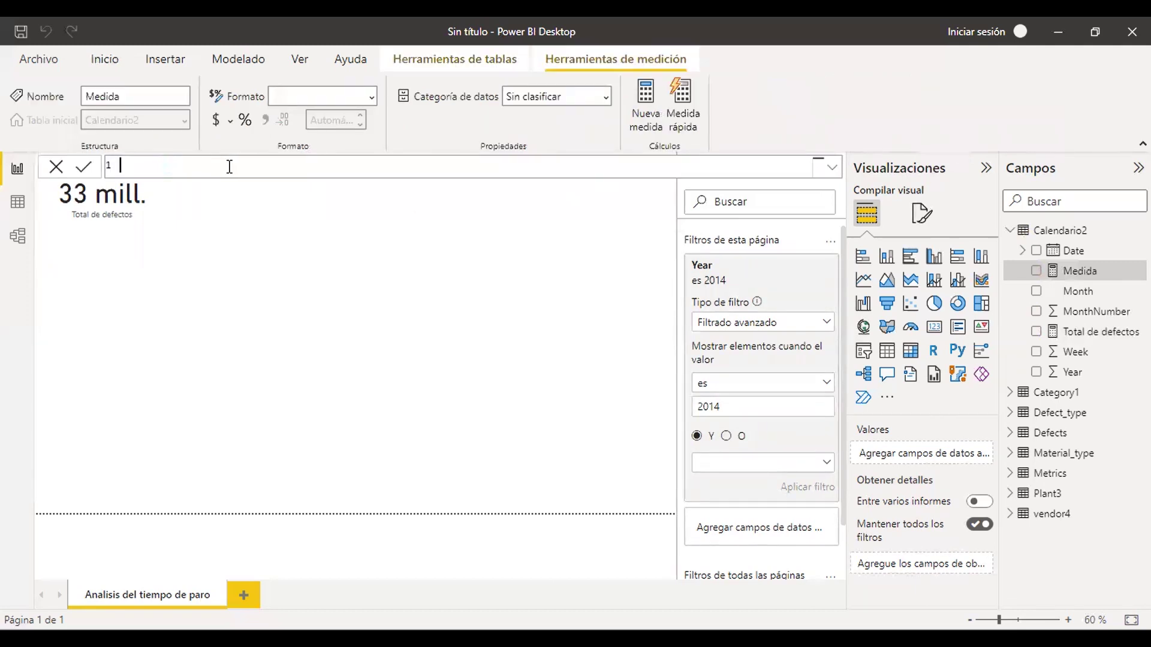
pyautogui.write('Tiempo toa')
pyautogui.press('BackSpace')
pyautogui.write('tal de paro')
pyautogui.press('BackSpace')
pyautogui.write('o= sum')
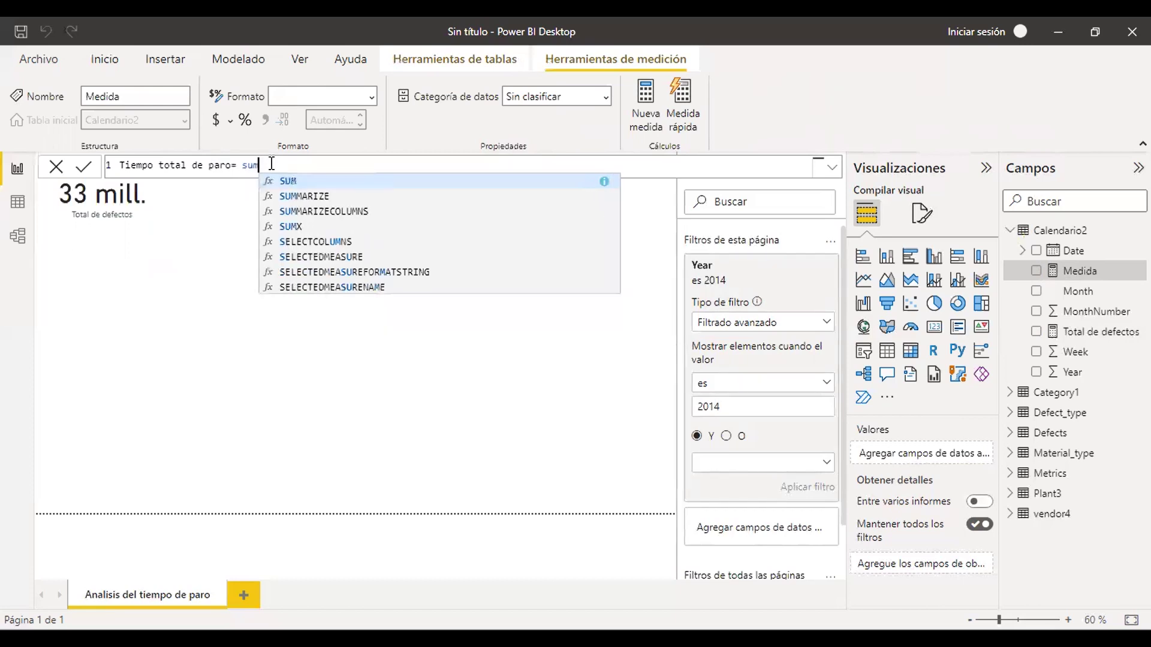
pyautogui.click(297, 181)
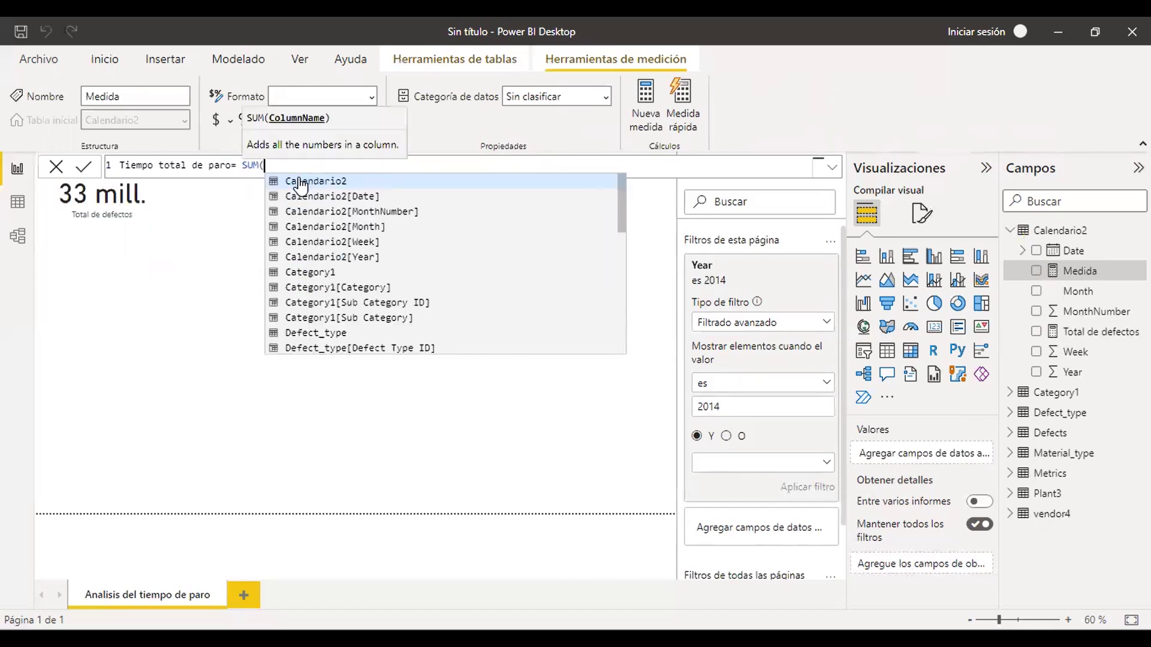
pyautogui.scroll(-10, 360, 246)
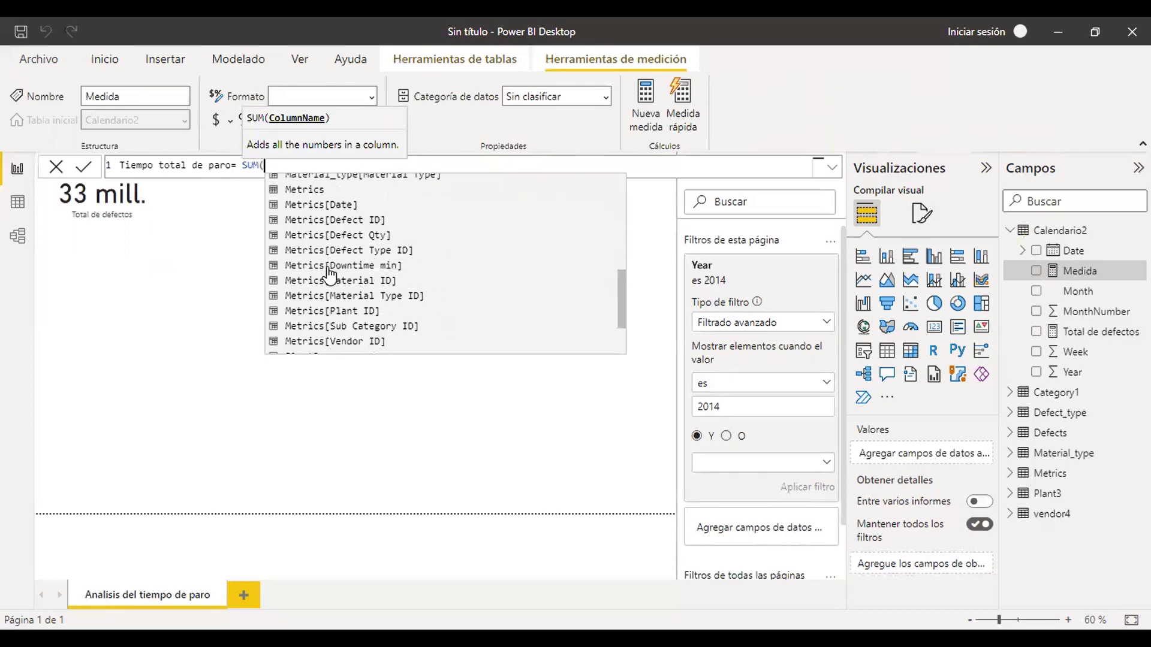
pyautogui.click(378, 265)
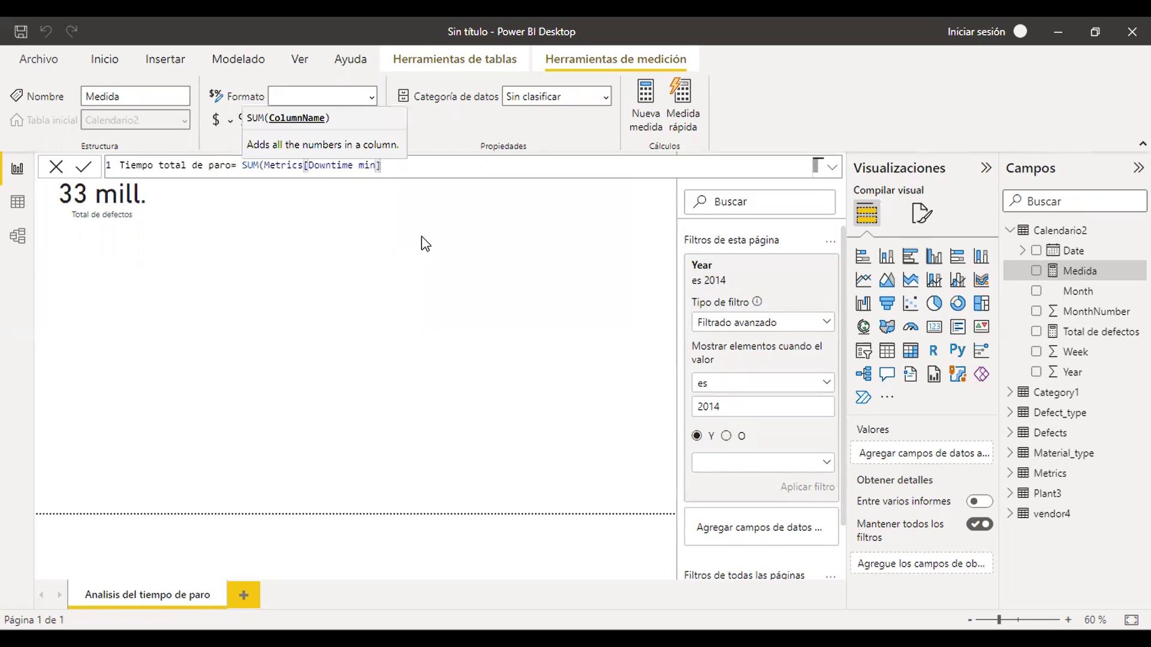
pyautogui.write(')')
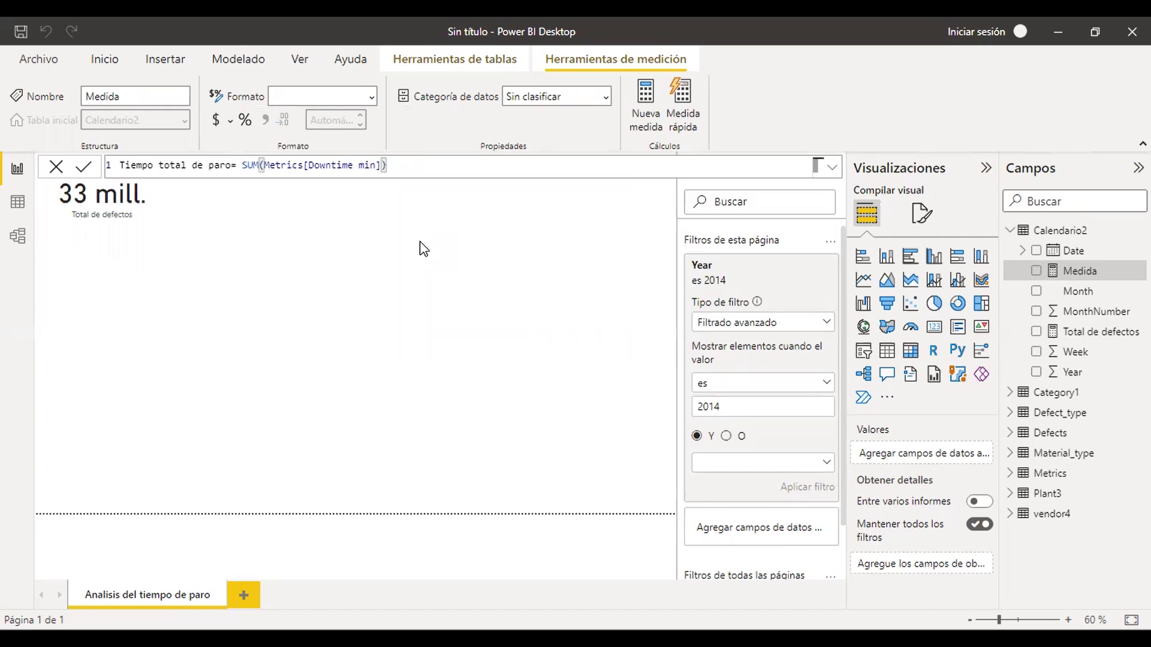
pyautogui.press('Return')
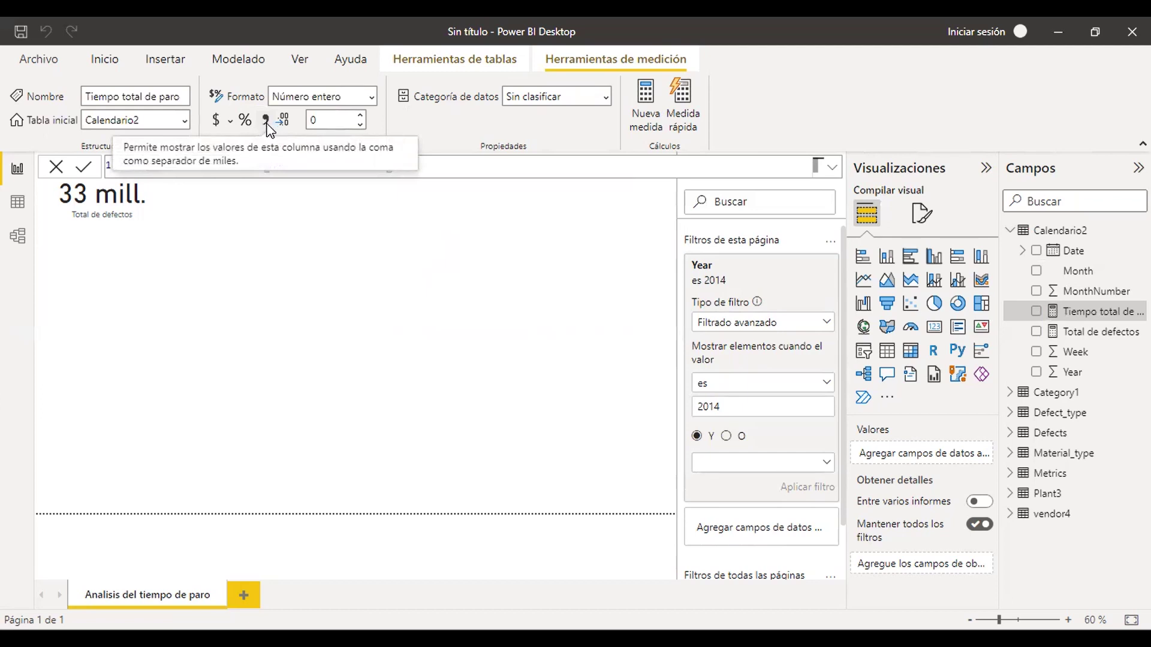
pyautogui.click(266, 123)
# Add a second card beside the Total de defectos card and have it show Tiempo total de paro
pyautogui.click(935, 328)
pyautogui.moveTo(71, 290); pyautogui.dragTo(214, 190)
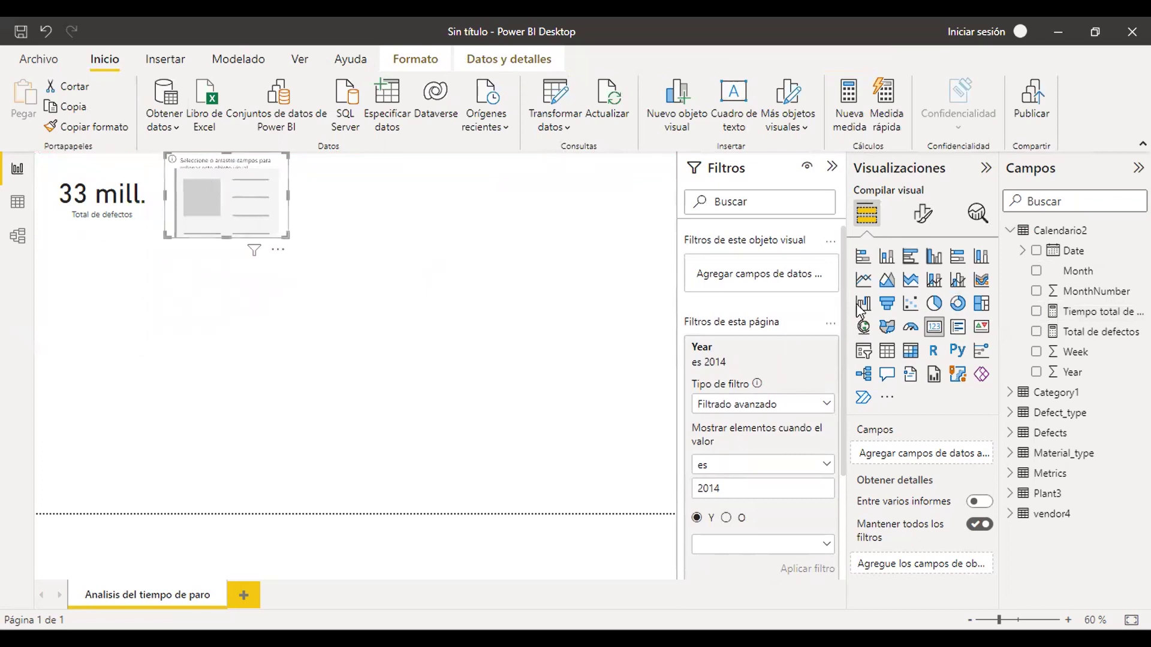
pyautogui.click(1036, 333)
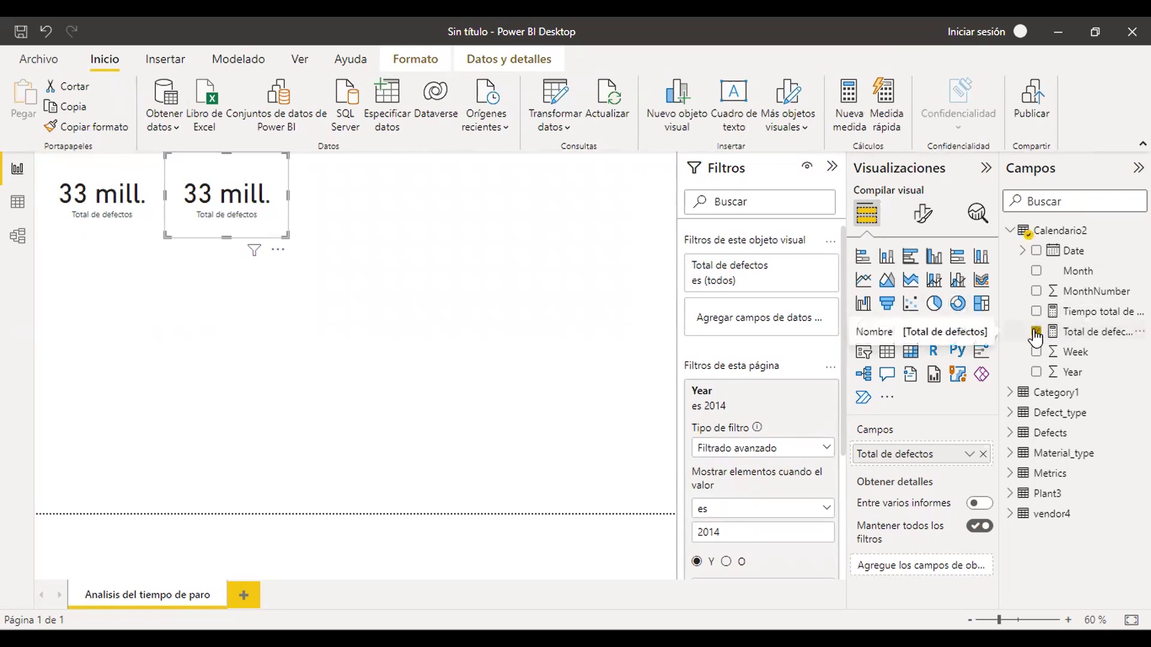
pyautogui.click(1036, 333)
pyautogui.click(1038, 318)
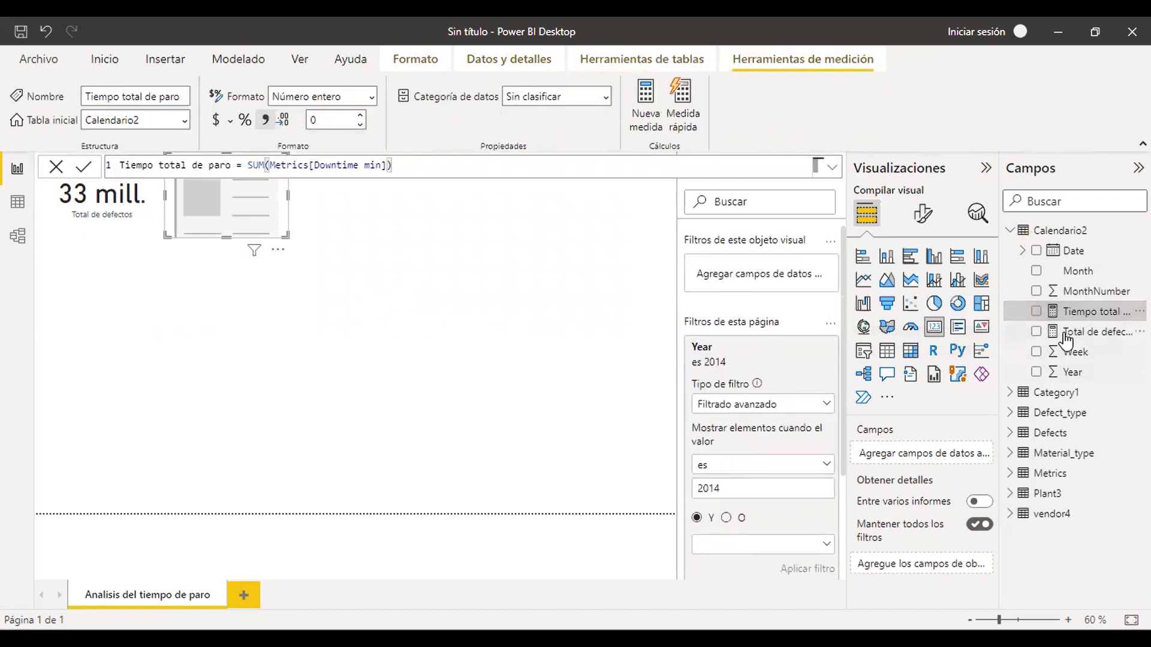
pyautogui.click(1035, 311)
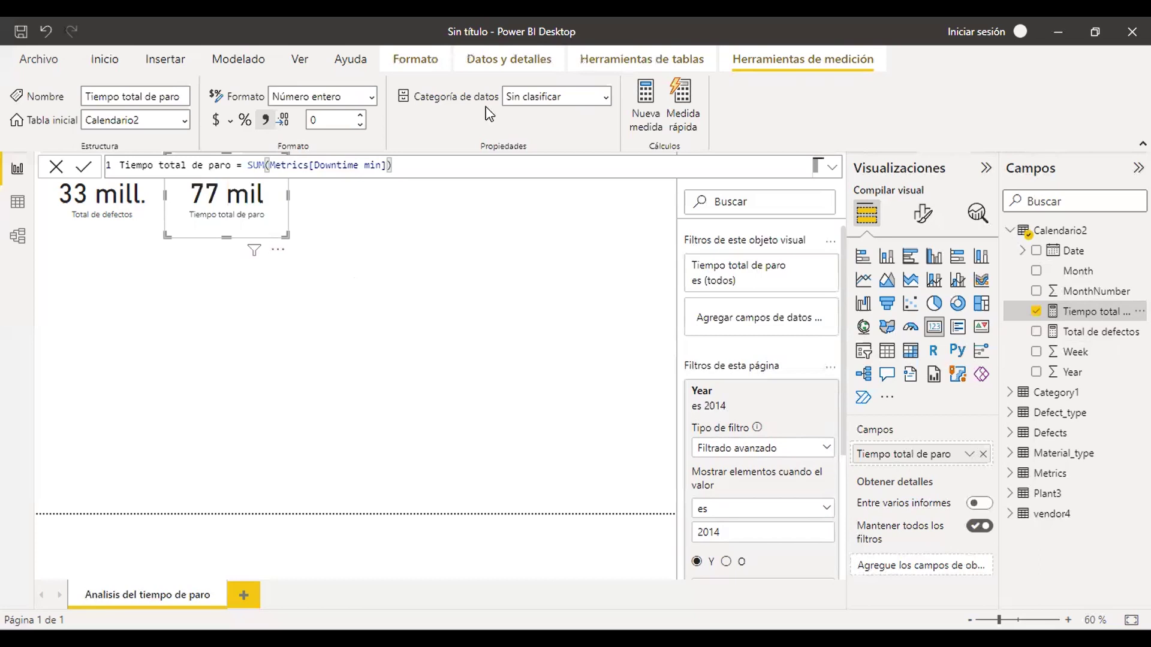
# Add a separate stacked bar chart, place it in the page's upper-right corner and enlarge it, keeping both cards
pyautogui.click(861, 259)
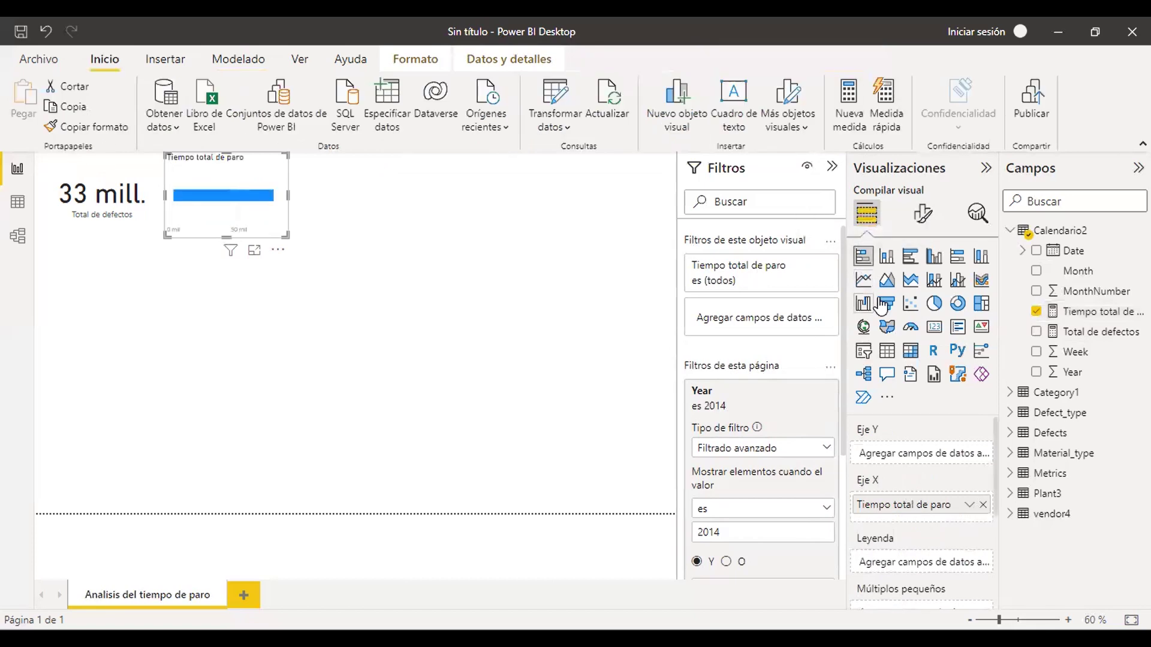
pyautogui.hotkey('ctrl', 'z')
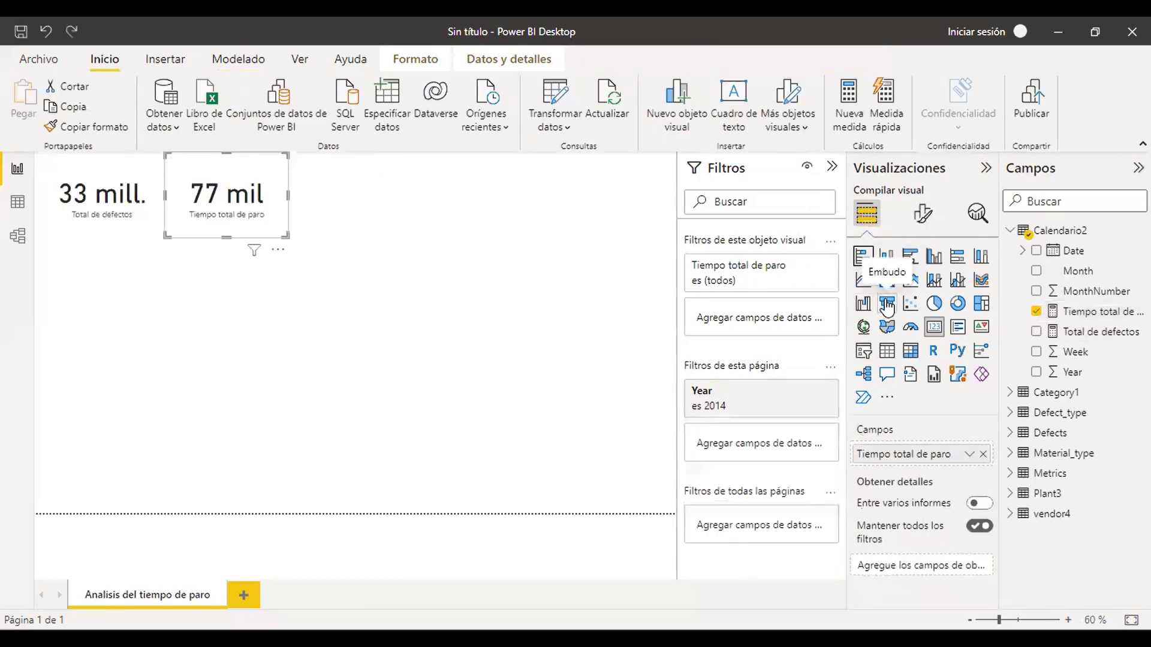
pyautogui.click(394, 309)
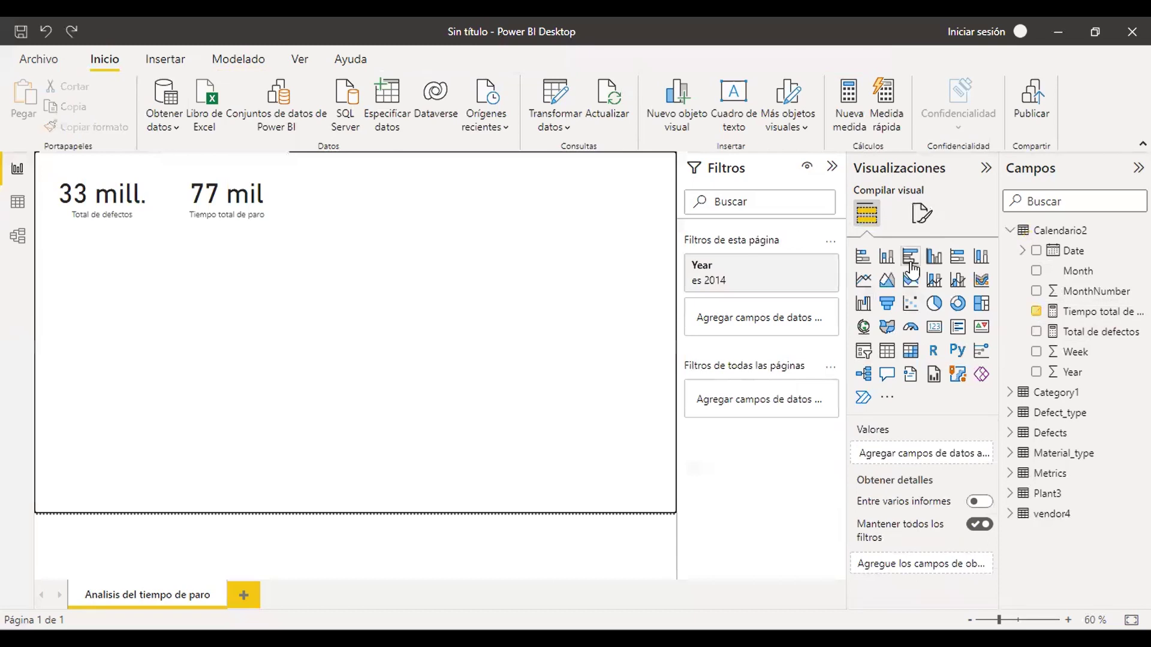
pyautogui.click(864, 259)
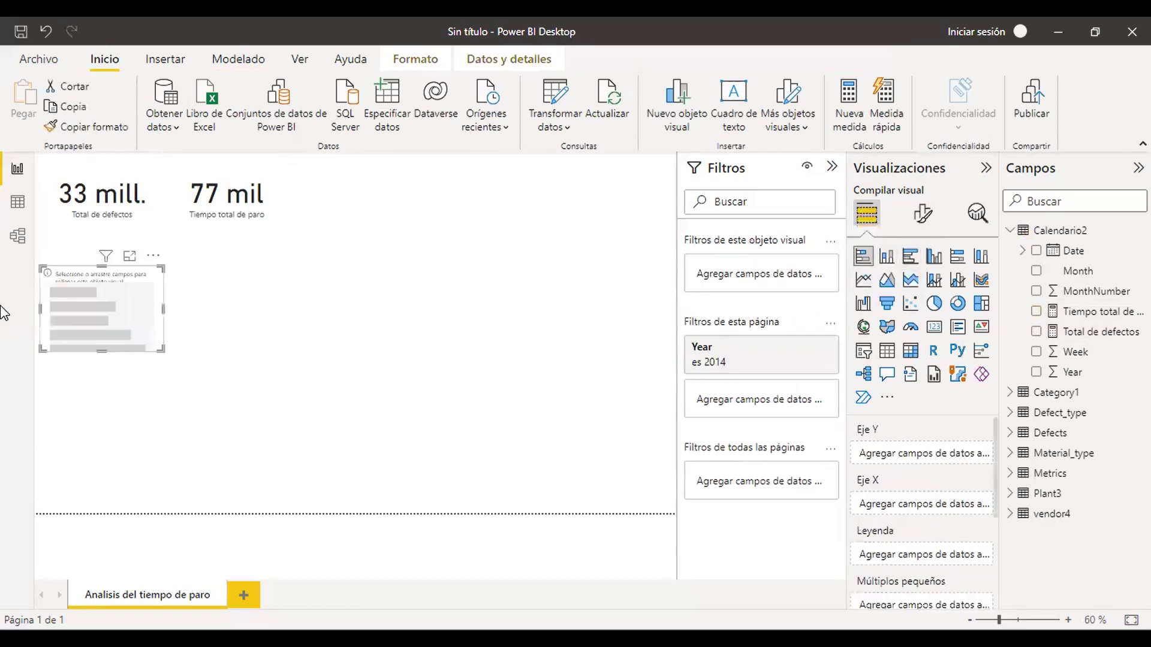
pyautogui.moveTo(300, 267); pyautogui.dragTo(652, 203)
pyautogui.moveTo(552, 237); pyautogui.dragTo(426, 320)
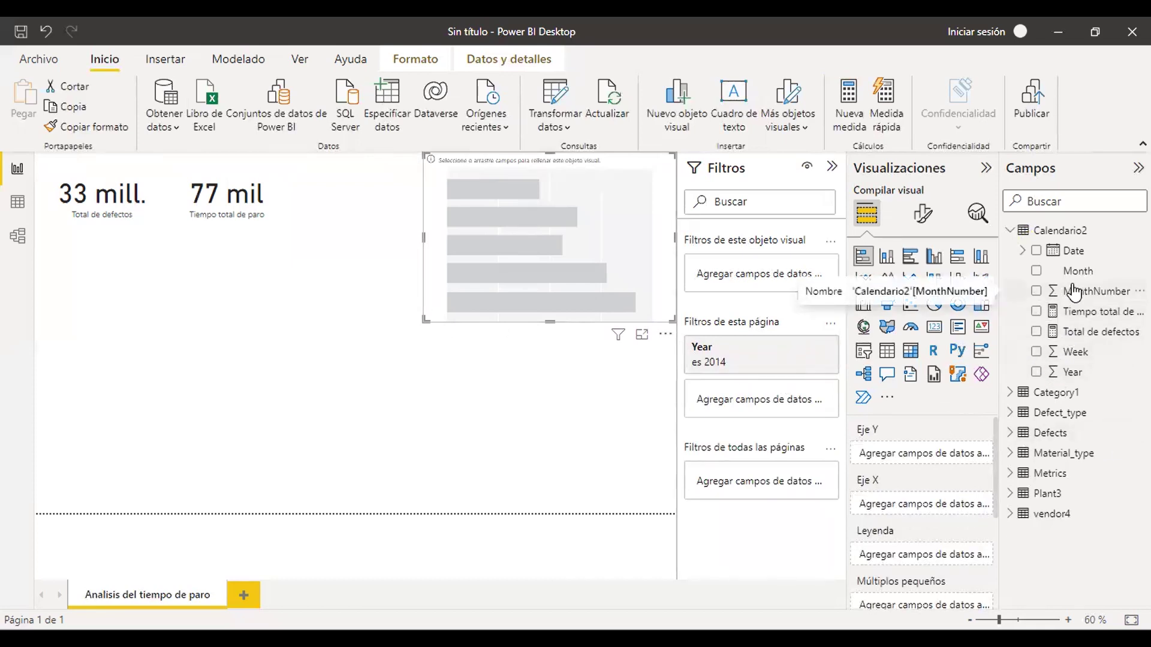
# Put Vendor on the bar chart's Y axis and Total de defectos on its X axis, and make the chart slightly taller
pyautogui.click(1020, 514)
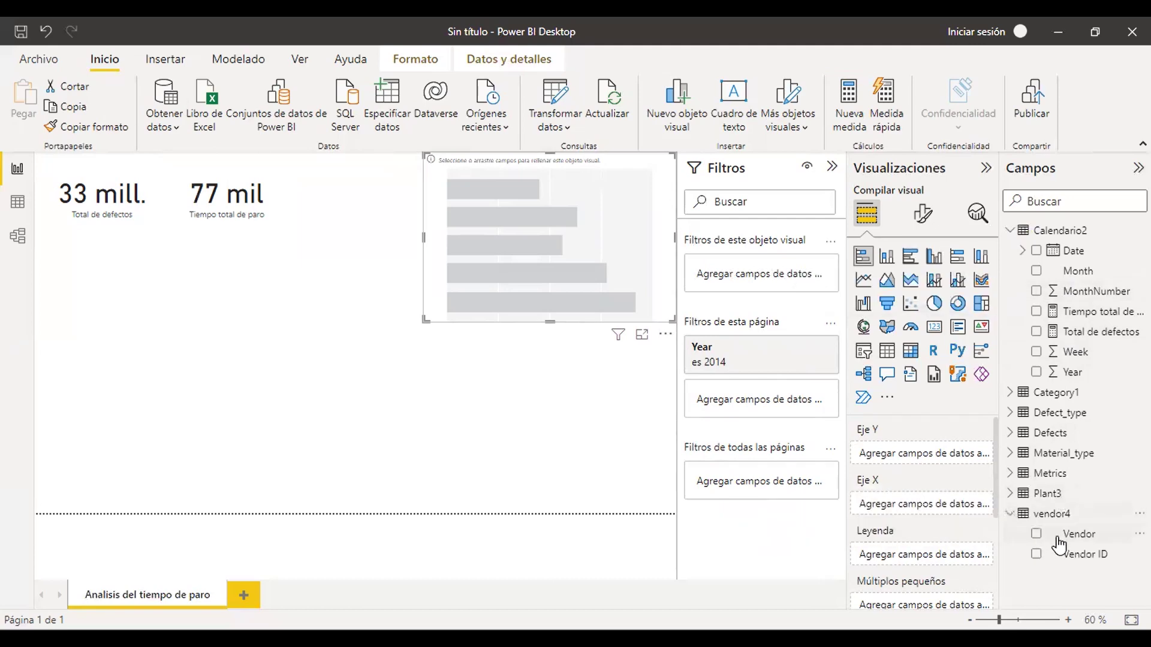
pyautogui.click(1036, 535)
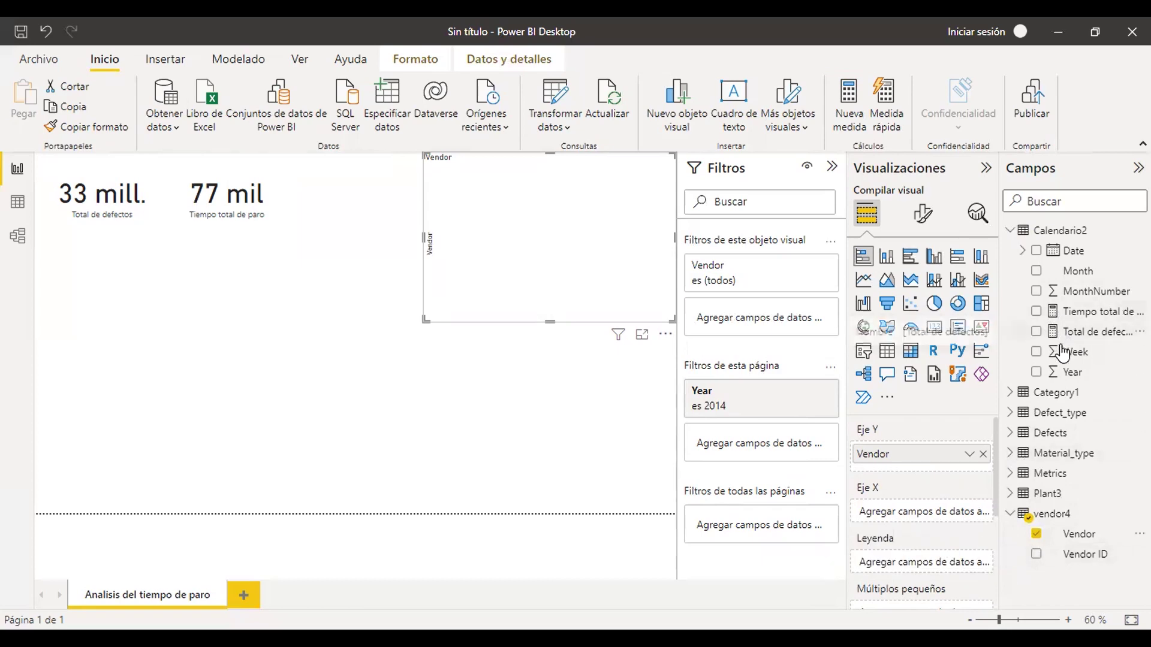
pyautogui.moveTo(1062, 343); pyautogui.dragTo(937, 520)
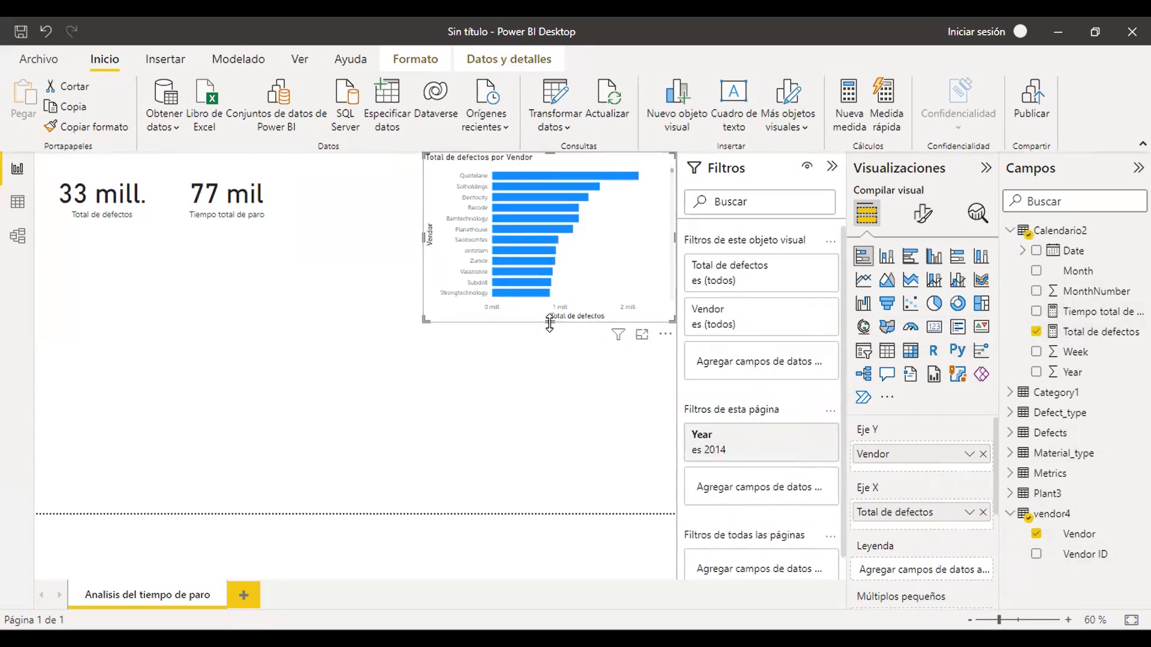
pyautogui.click(555, 359)
pyautogui.click(502, 296)
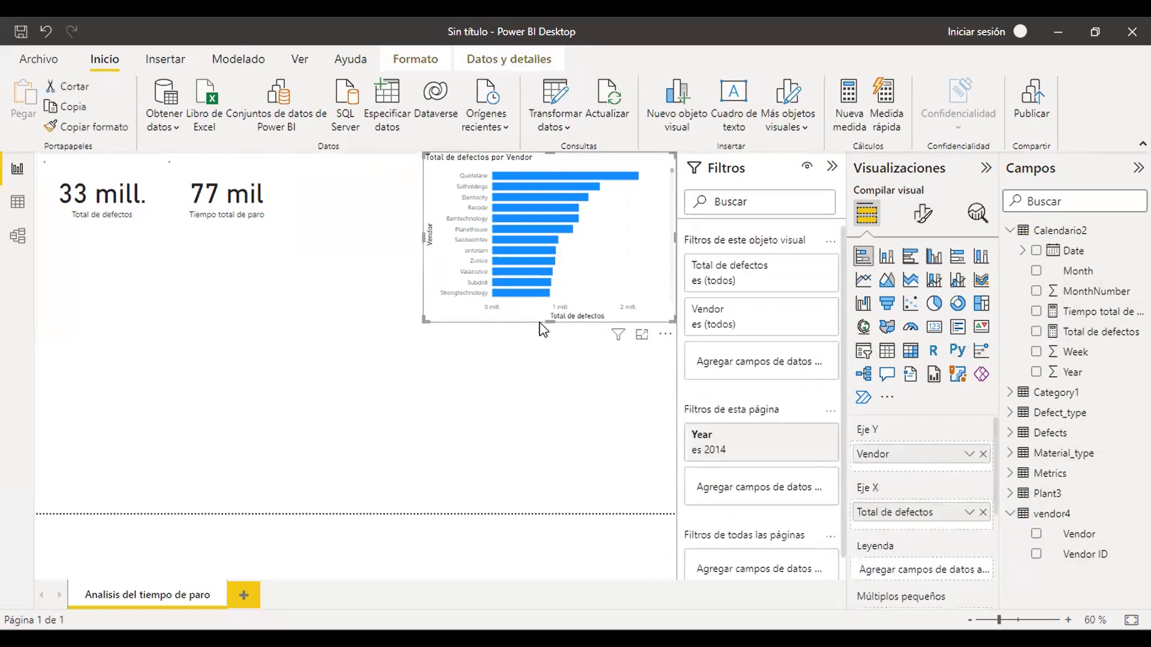
pyautogui.moveTo(547, 327); pyautogui.dragTo(547, 337)
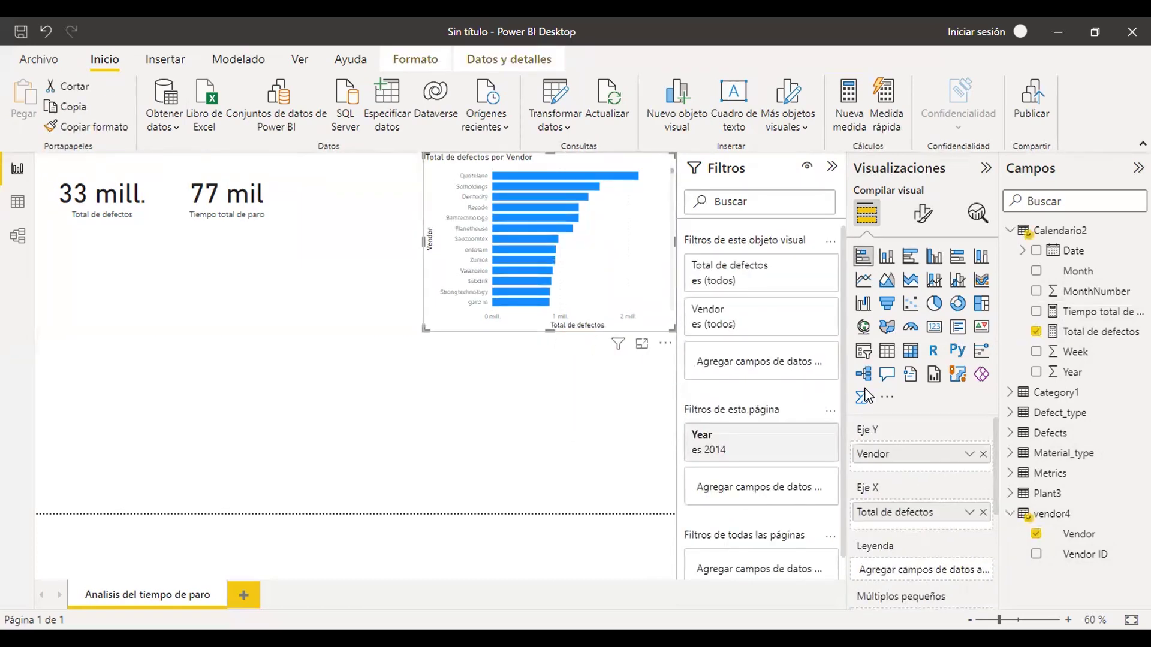
# Set the font size of the vendor chart's Y-axis values to 11
pyautogui.click(921, 218)
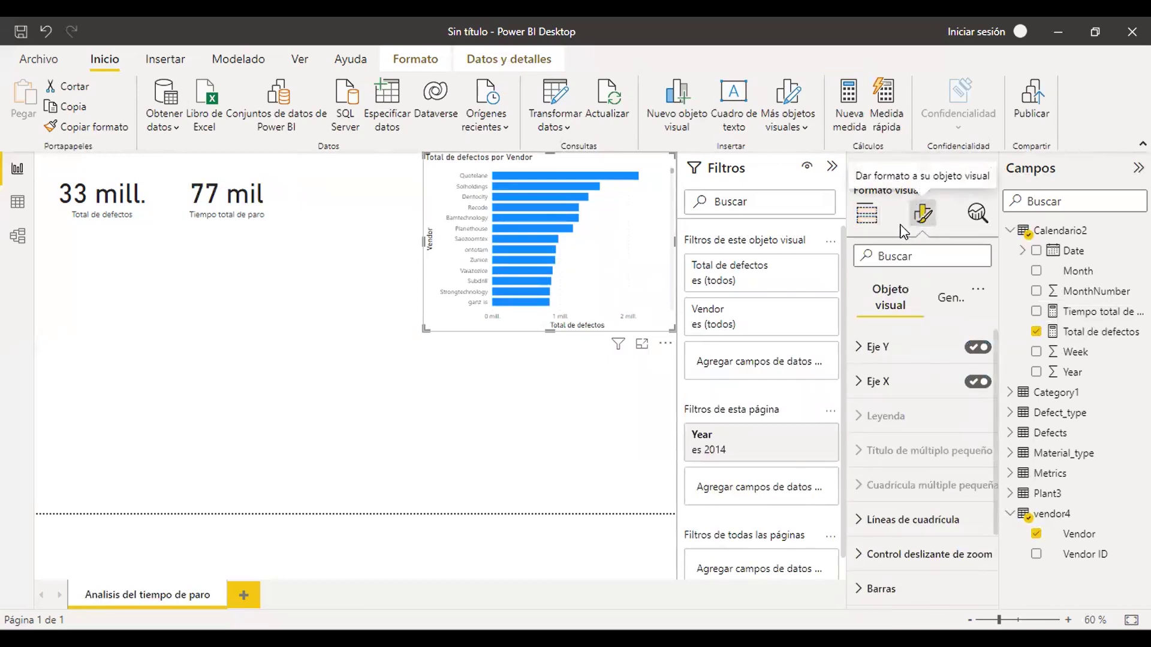
pyautogui.scroll(-1, 937, 401)
pyautogui.scroll(-3, 937, 401)
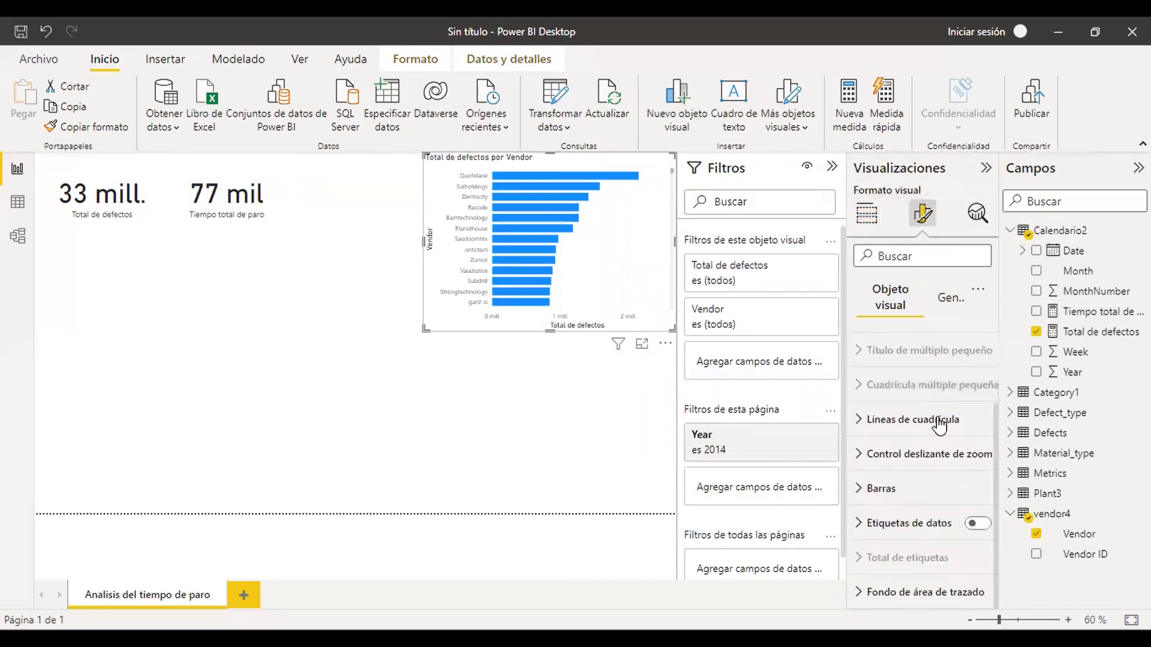
pyautogui.click(947, 300)
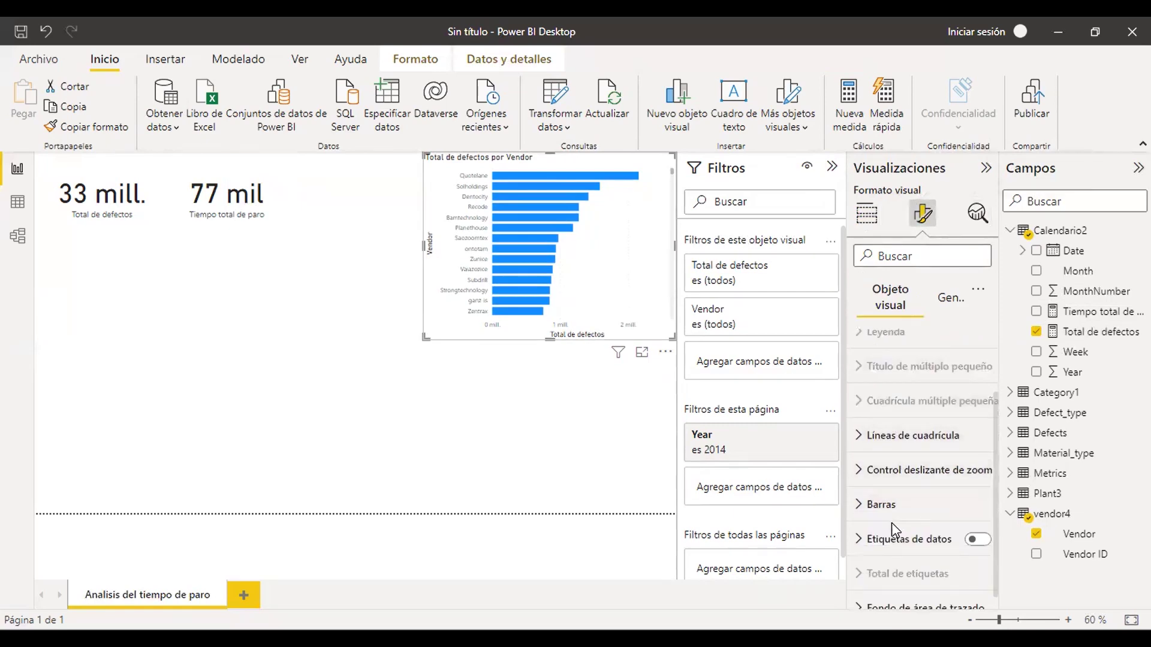
pyautogui.scroll(-1, 895, 530)
pyautogui.scroll(5, 893, 529)
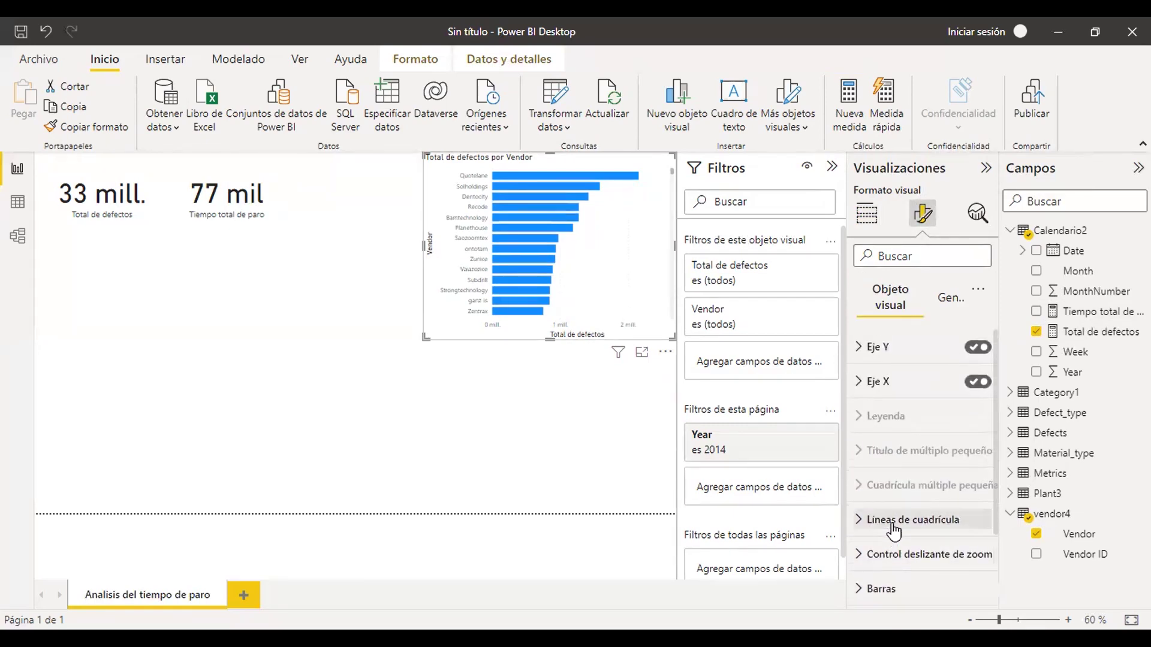
pyautogui.click(859, 383)
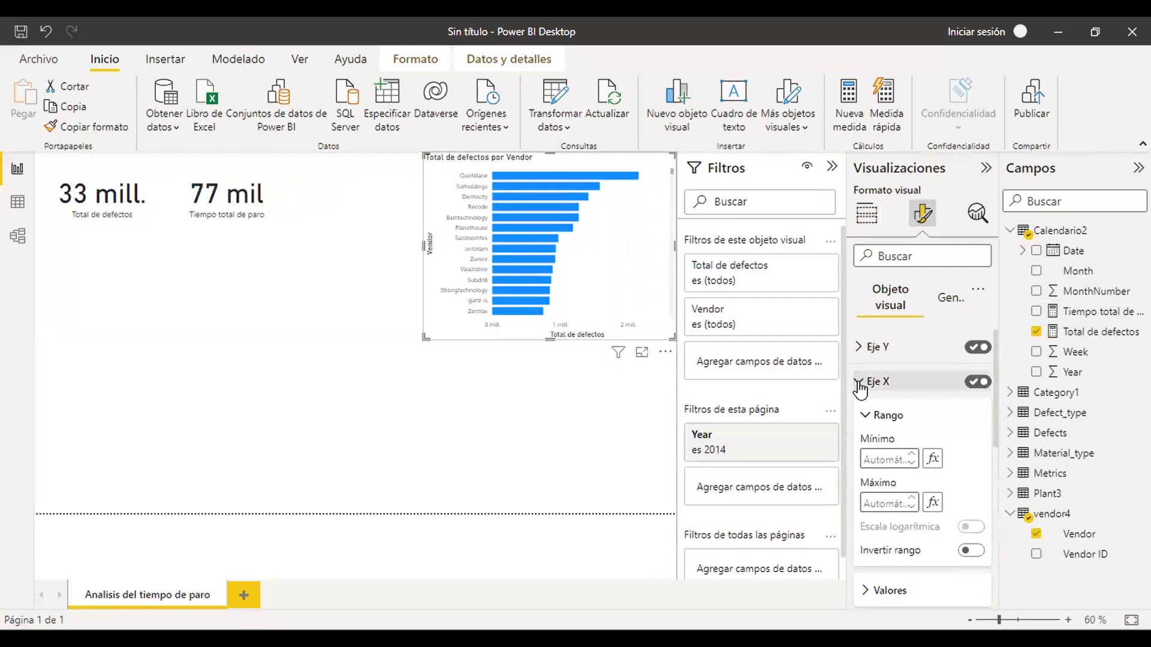
pyautogui.click(861, 347)
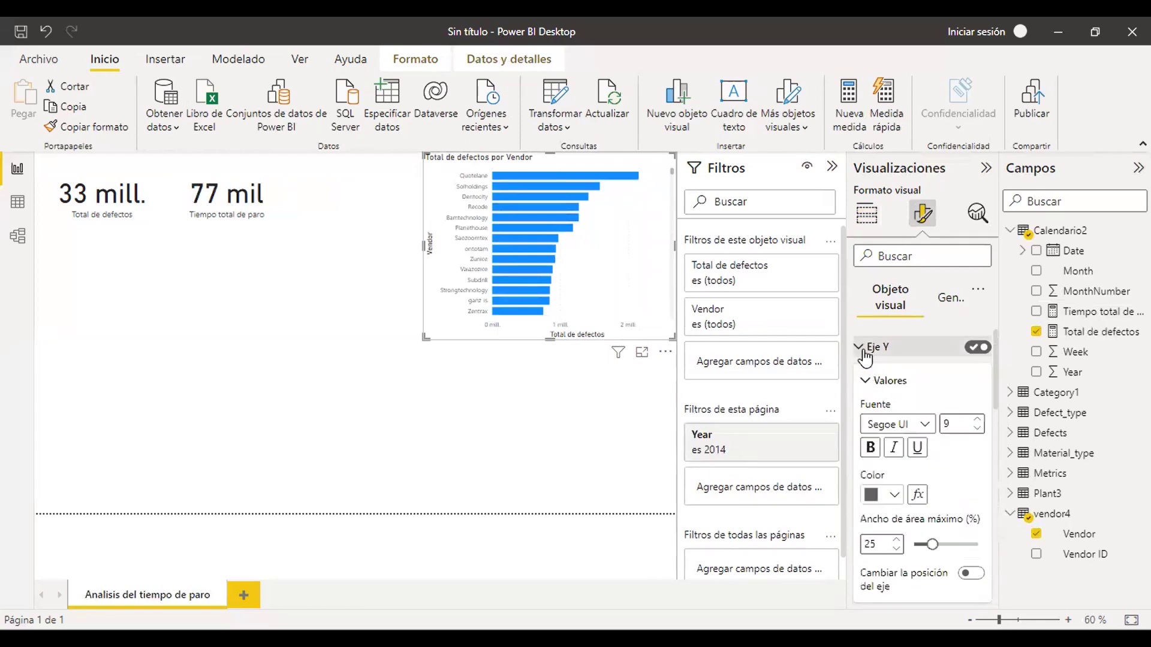
pyautogui.click(976, 418)
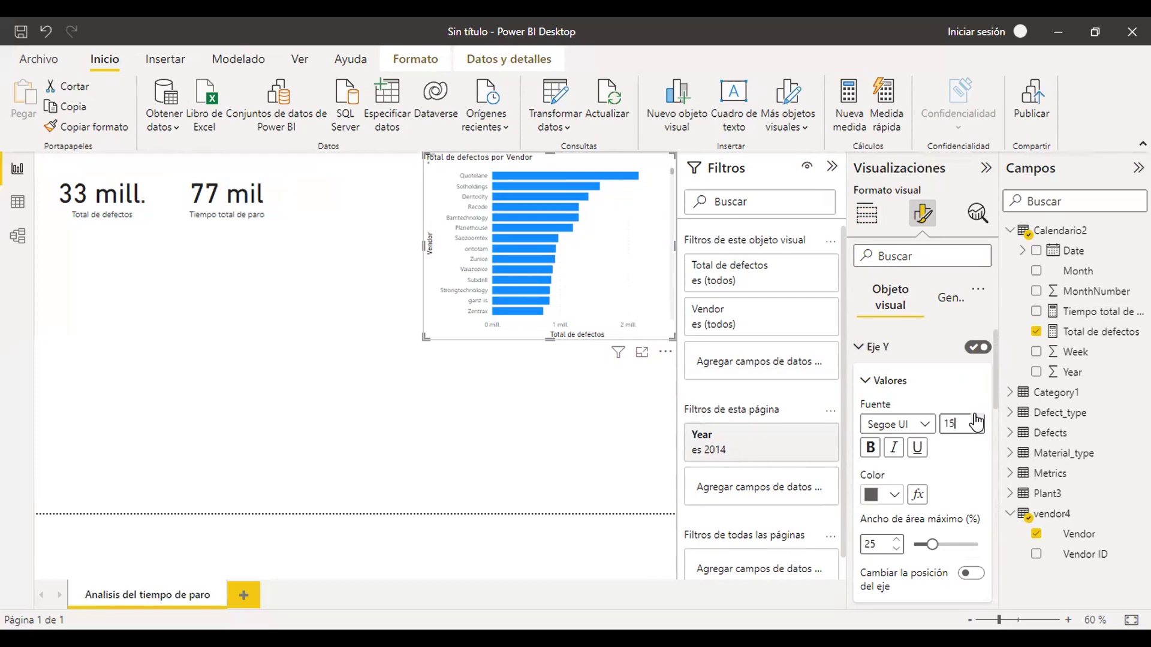
pyautogui.click(977, 429)
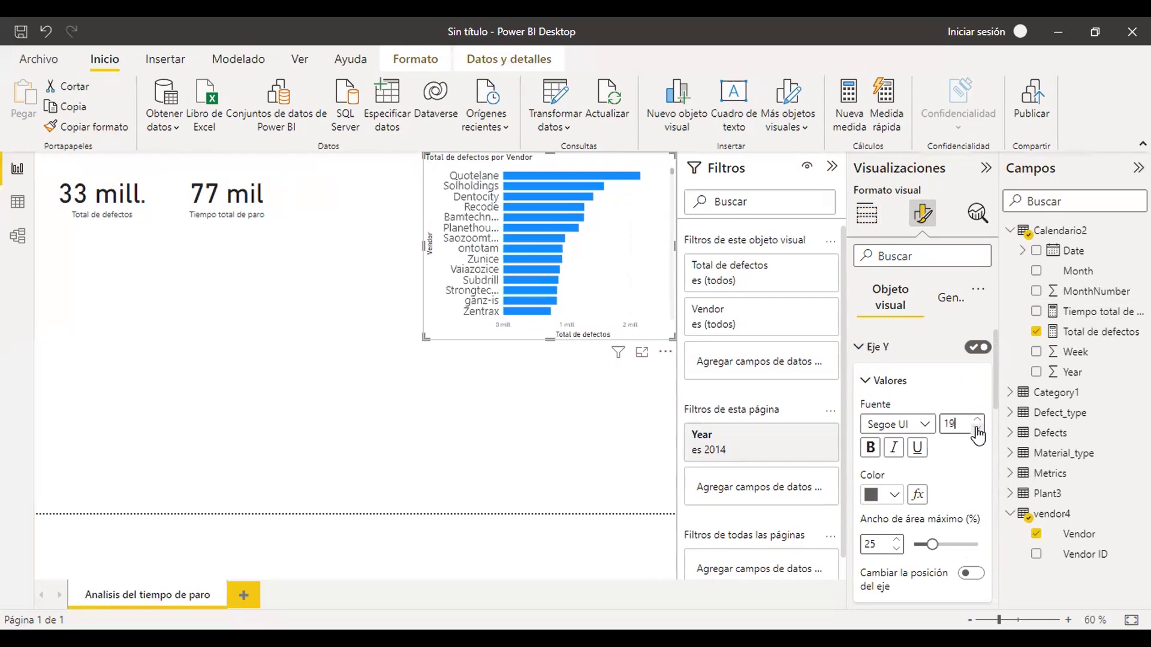
pyautogui.click(977, 429)
pyautogui.click(977, 430)
pyautogui.click(977, 429)
pyautogui.click(976, 429)
pyautogui.click(977, 429)
pyautogui.click(977, 429)
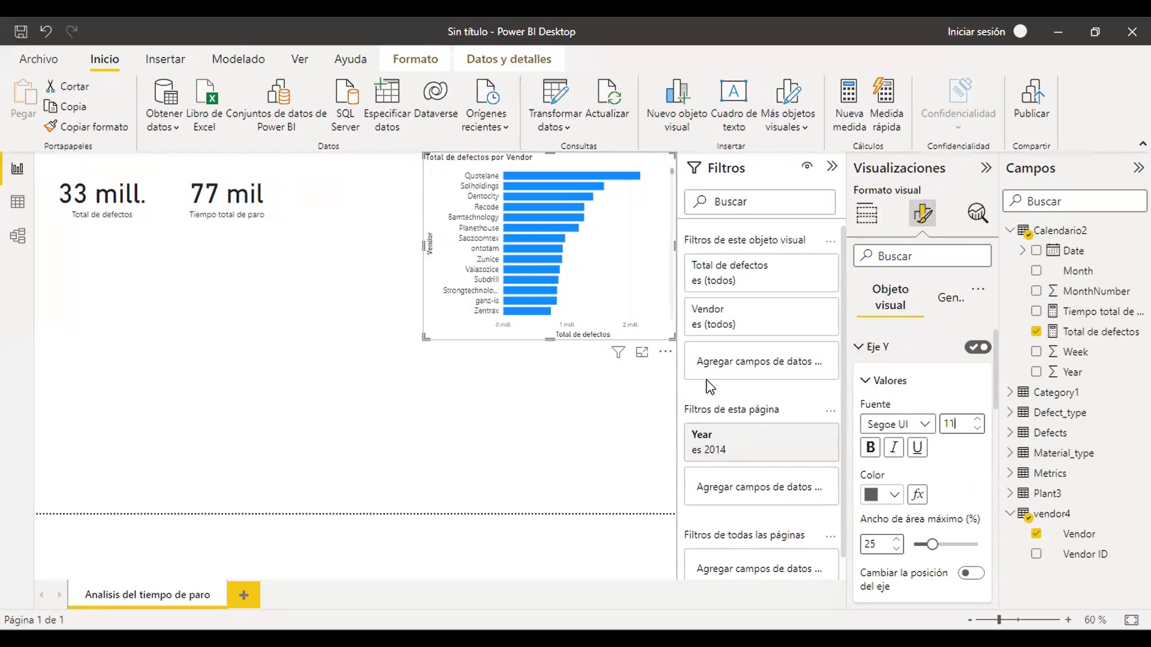
# Extend the vendor bar chart downward to fit more vendors, keeping its width and leaving it selected
pyautogui.moveTo(548, 339); pyautogui.dragTo(549, 394)
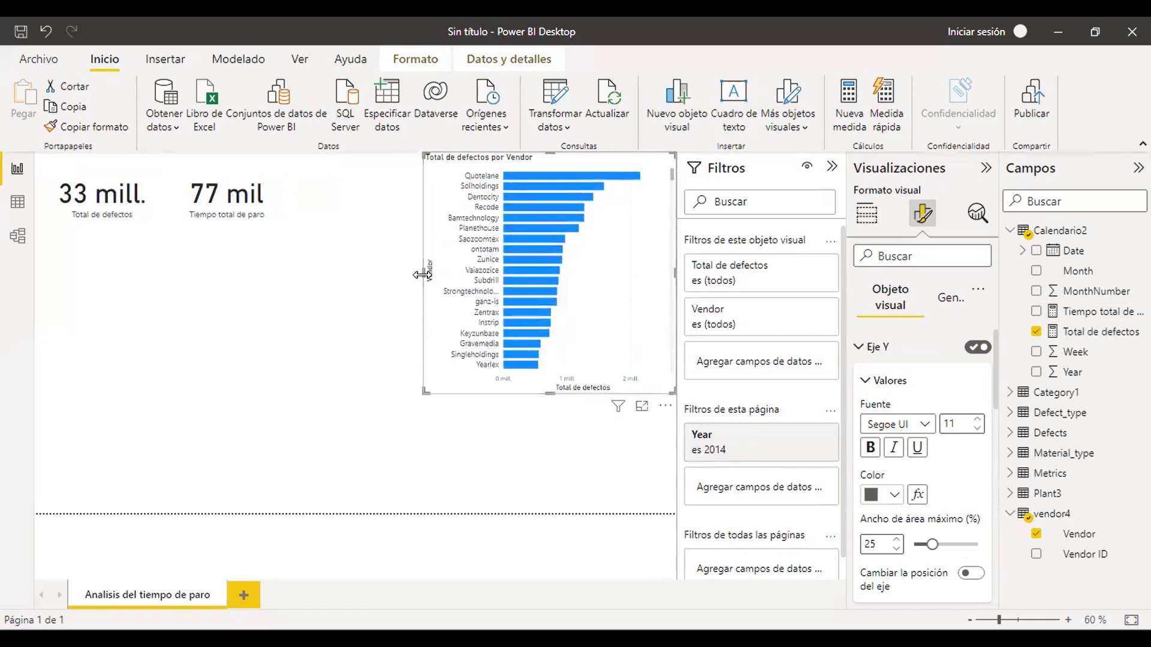
pyautogui.click(368, 276)
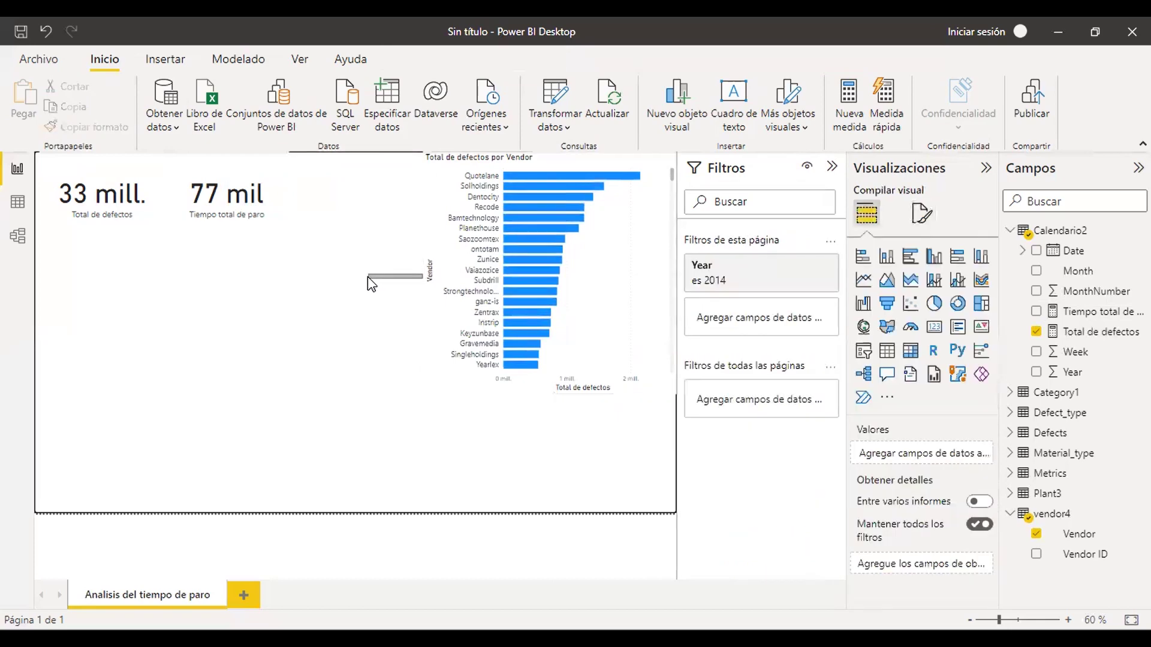
pyautogui.click(451, 318)
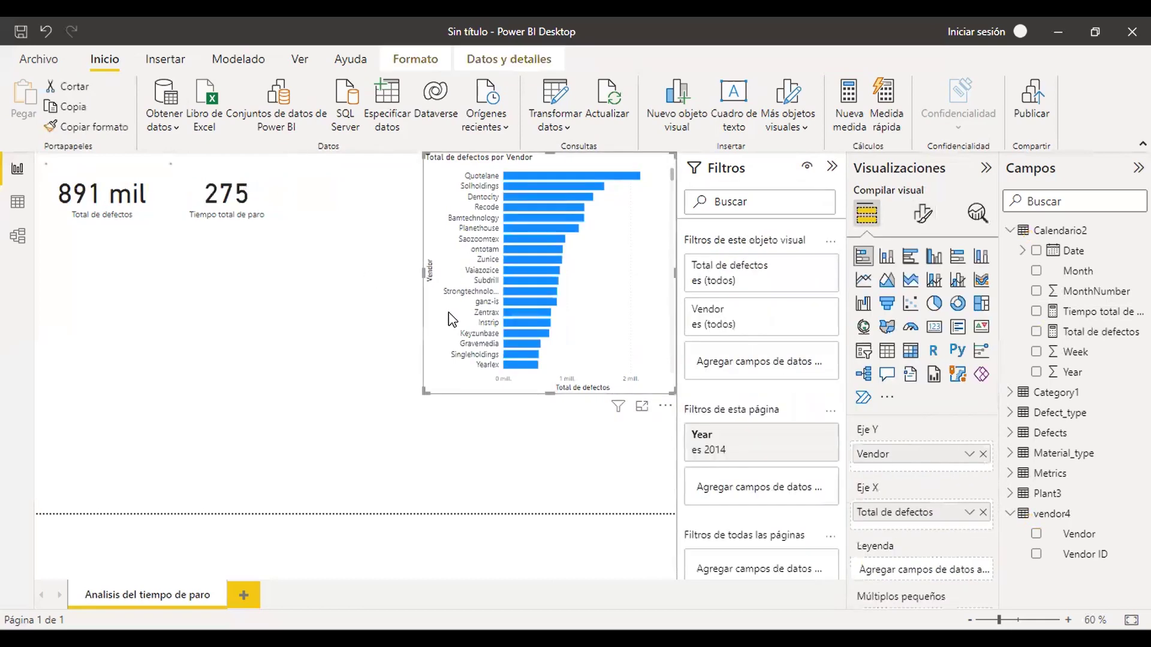
# Check both cards cross-filtered by the Quotelane bar and by the Zentrax bar, and clear the highlight
pyautogui.click(534, 175)
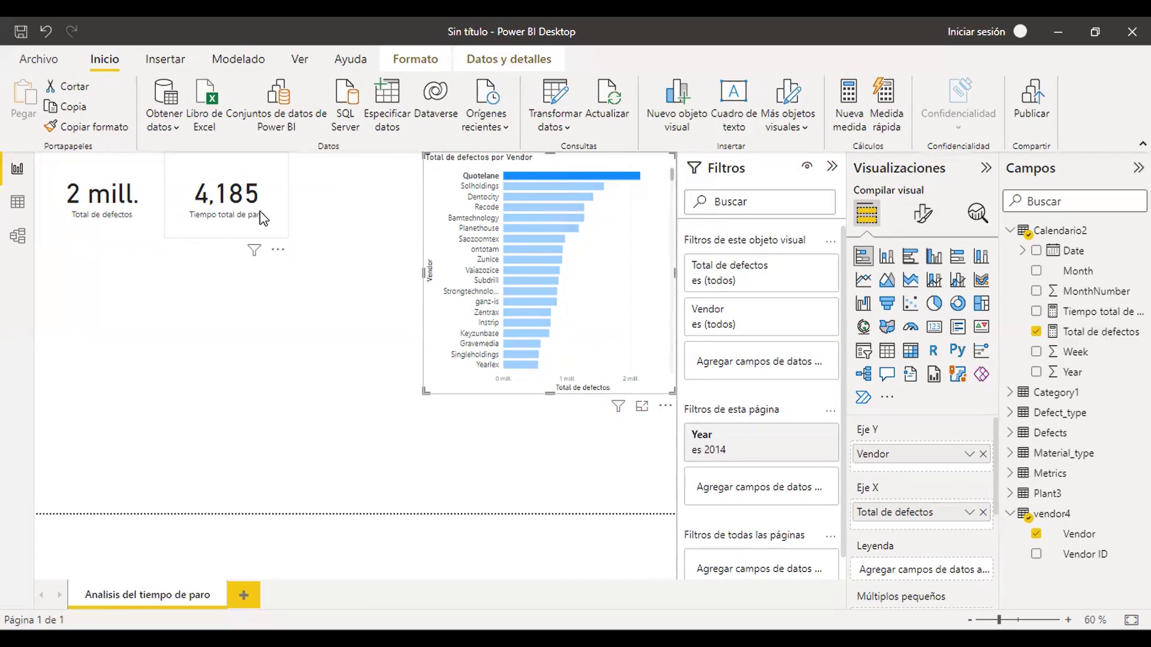
pyautogui.click(519, 313)
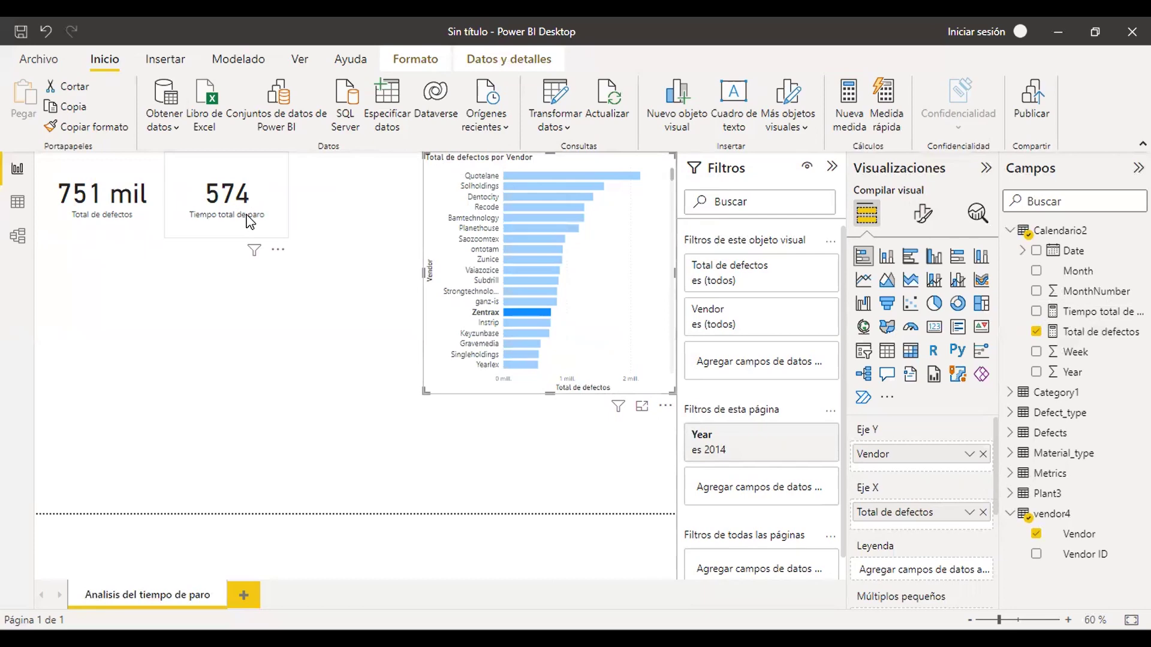
pyautogui.click(437, 261)
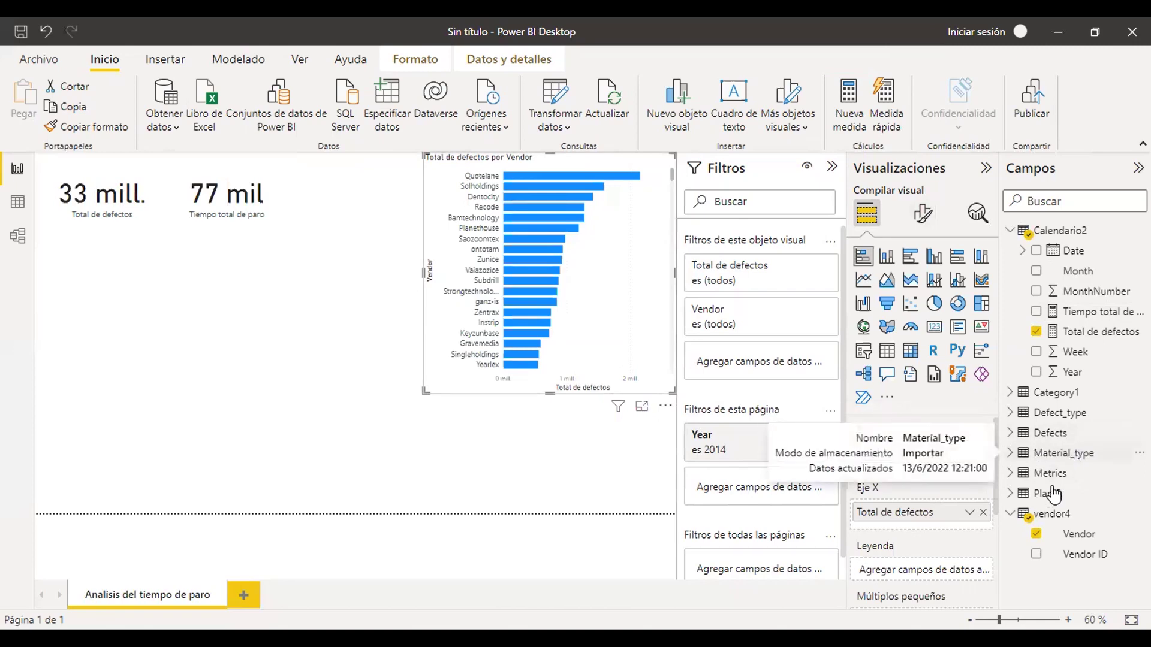
# Add Category from Category1 as the vendor chart's legend and enlarge the chart from its lower-left corner
pyautogui.click(1012, 393)
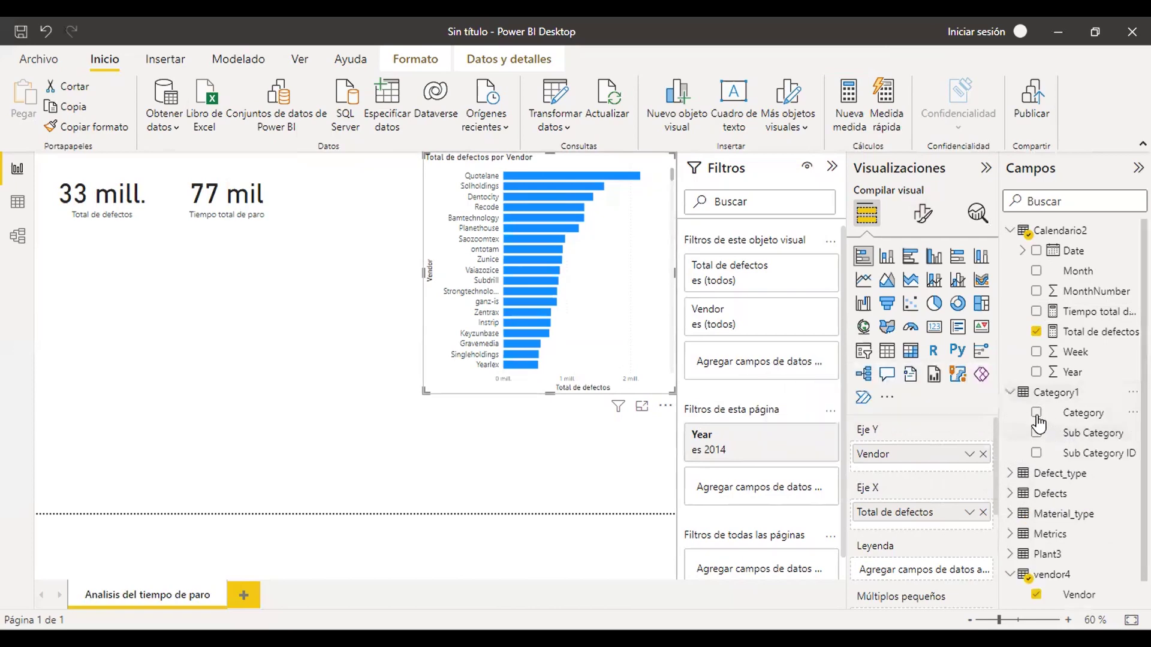
pyautogui.click(1069, 418)
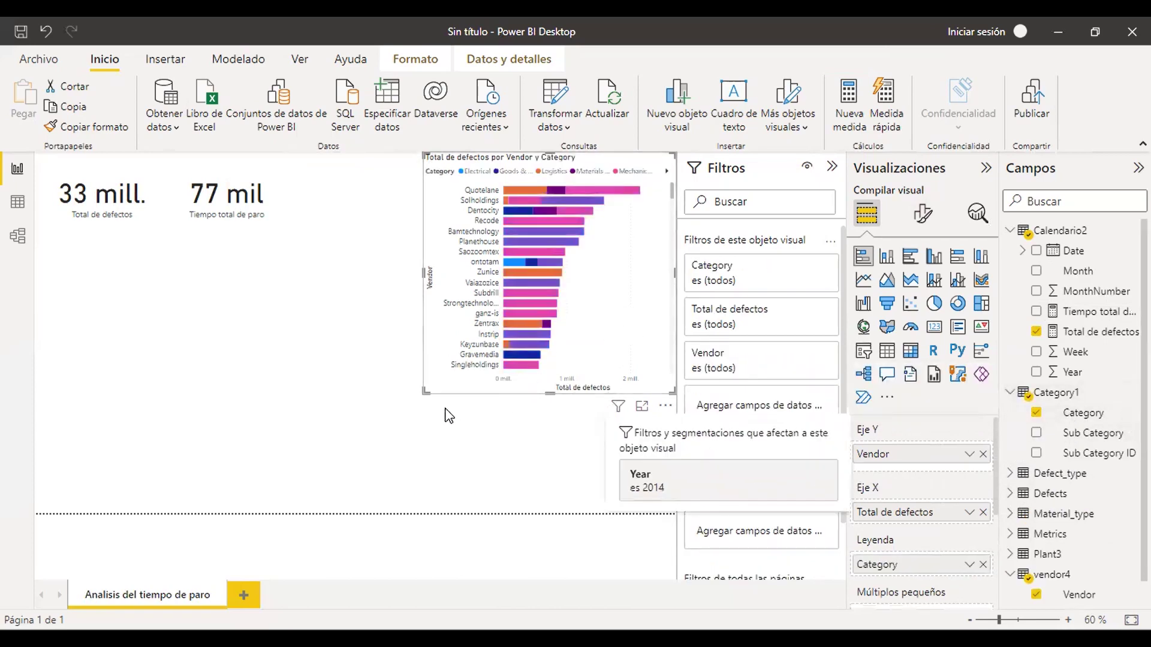
pyautogui.moveTo(427, 391); pyautogui.dragTo(387, 425)
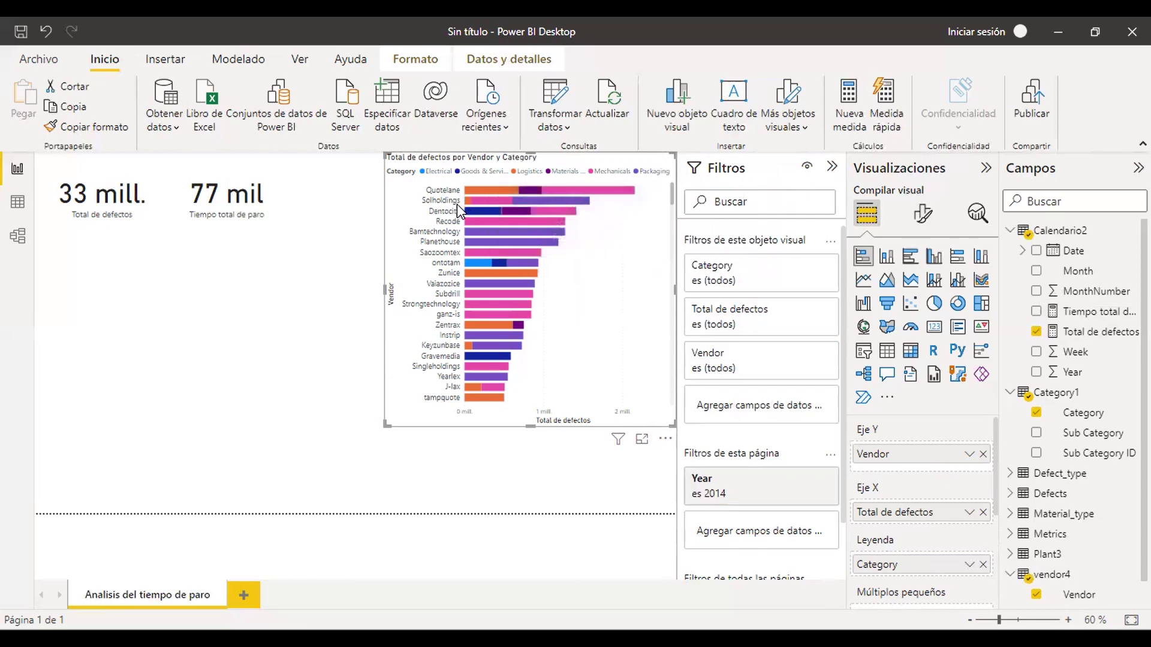
# Check both cards cross-filtered by the Planethouse bar and by ontotam's Electrical segment, and clear the highlight
pyautogui.moveTo(497, 199)
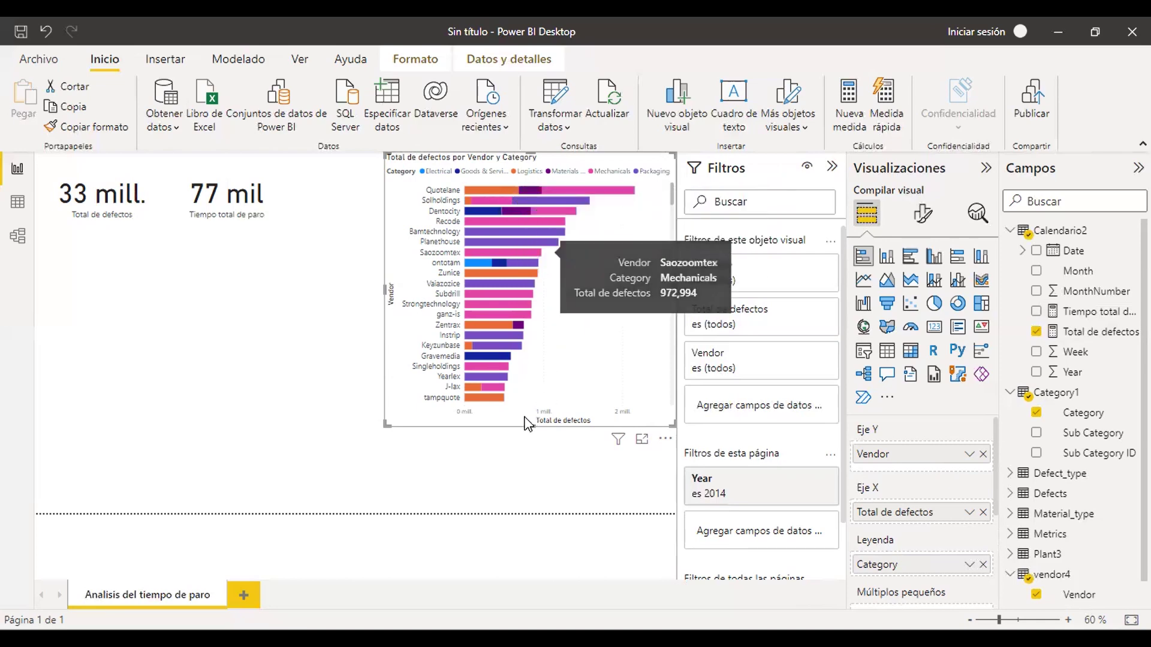
pyautogui.click(527, 242)
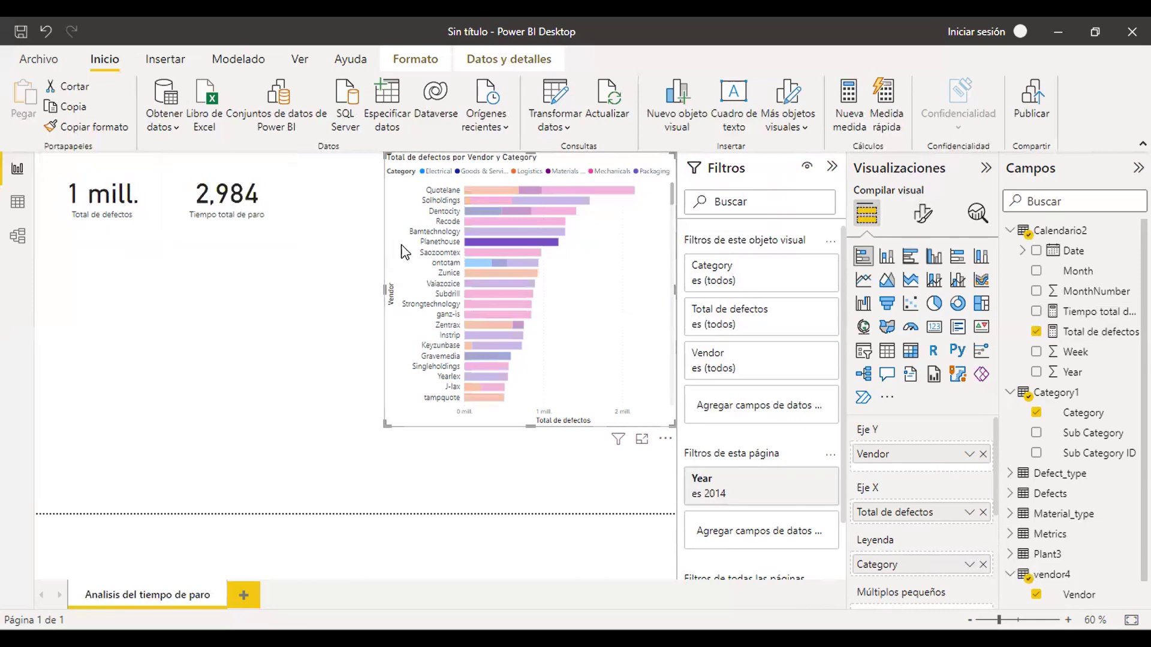
pyautogui.click(477, 260)
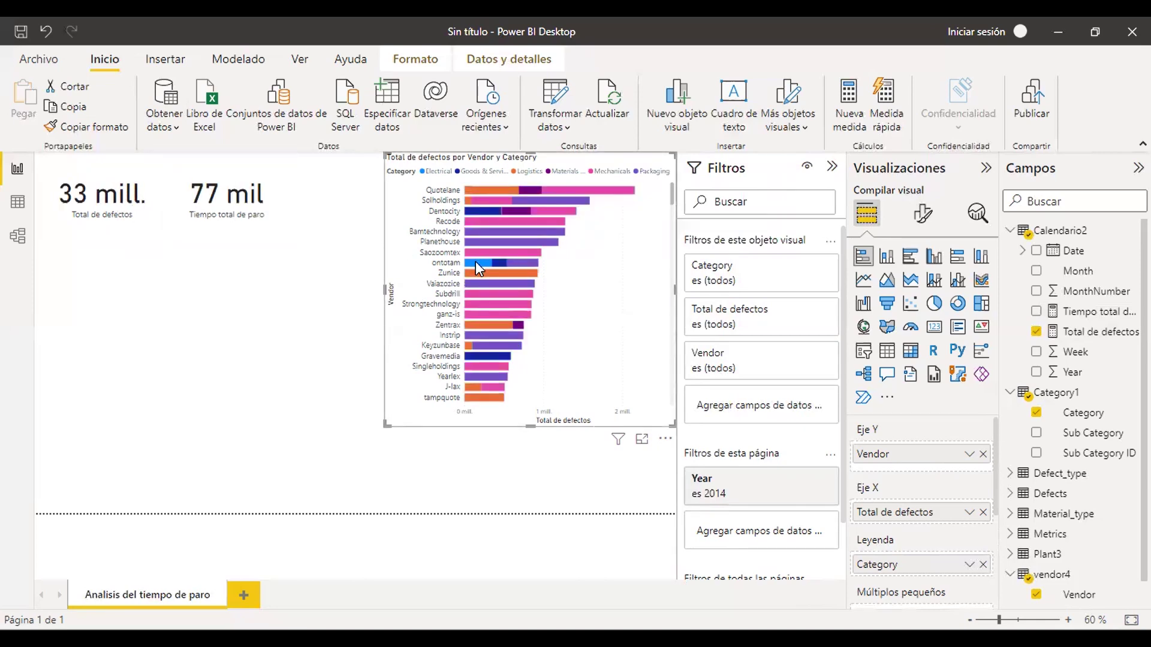
pyautogui.click(476, 261)
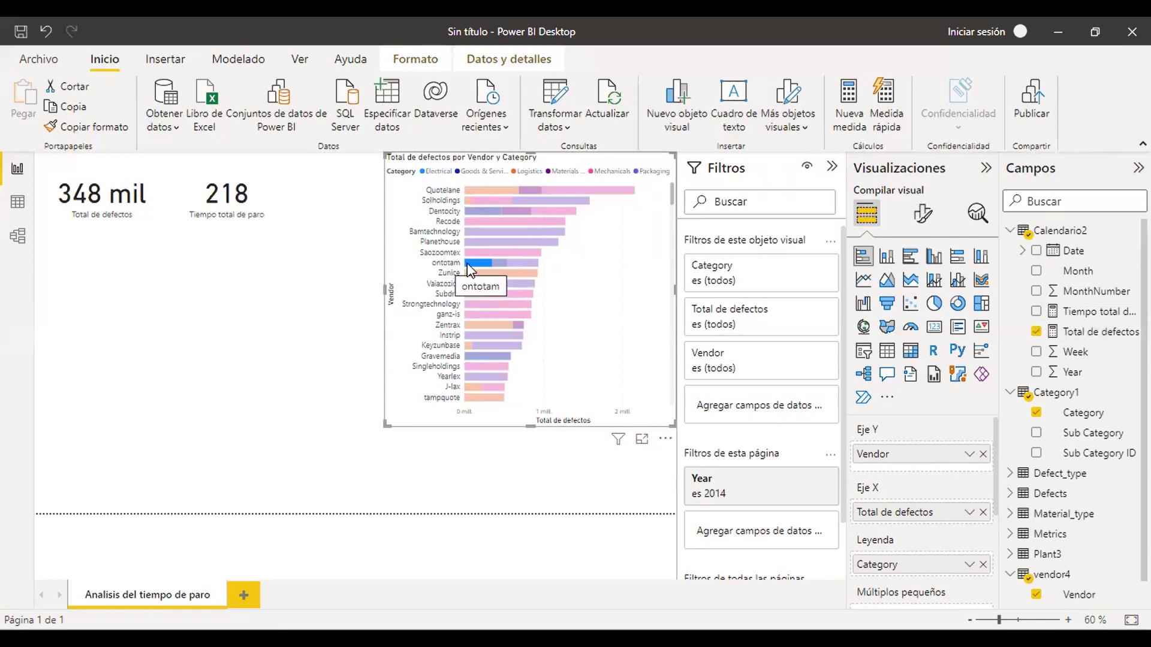
pyautogui.moveTo(486, 271)
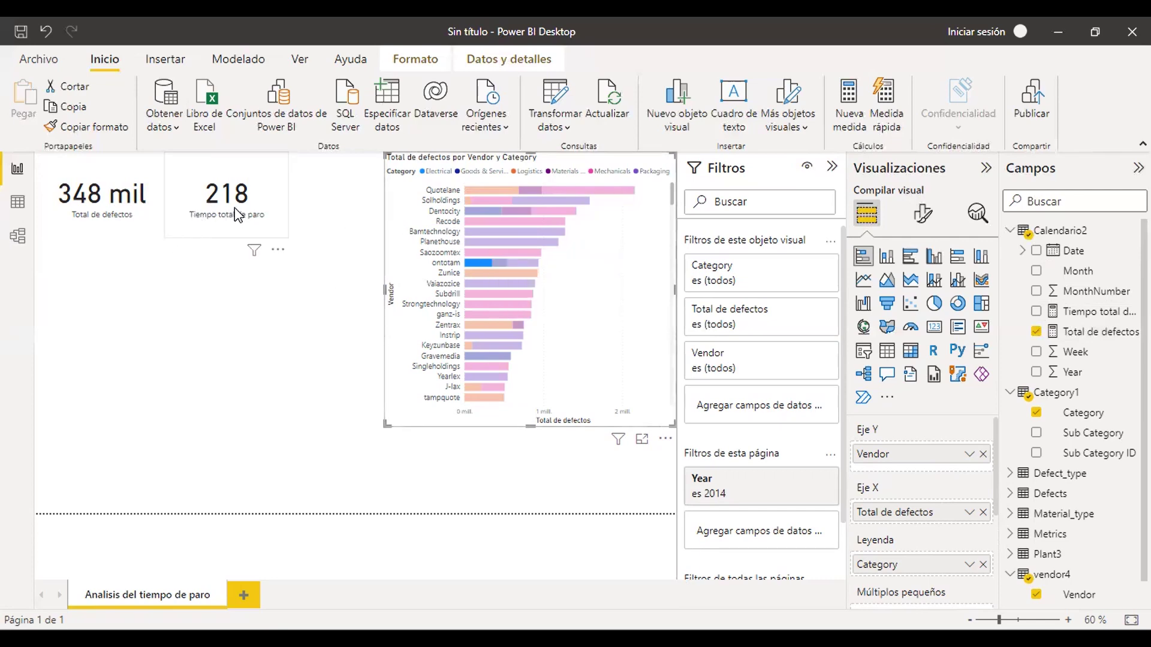
pyautogui.click(310, 332)
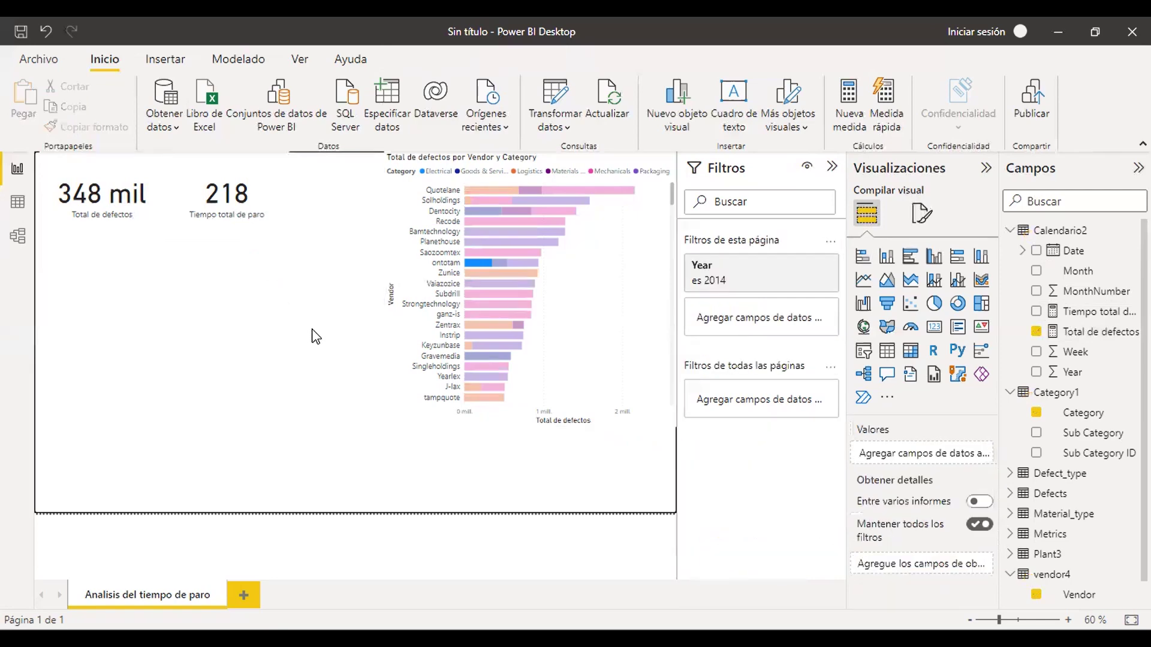
pyautogui.click(611, 340)
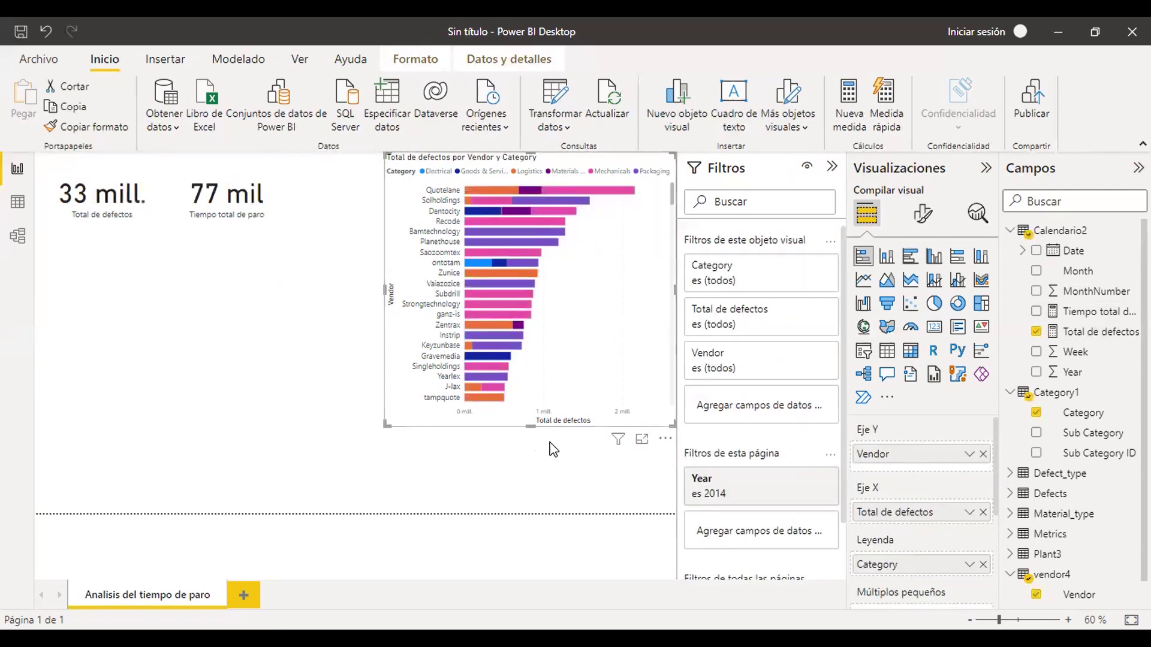
# Add a separate line chart in the page's lower-left area, widening it past mid-page and making it about twice as tall
pyautogui.click(319, 465)
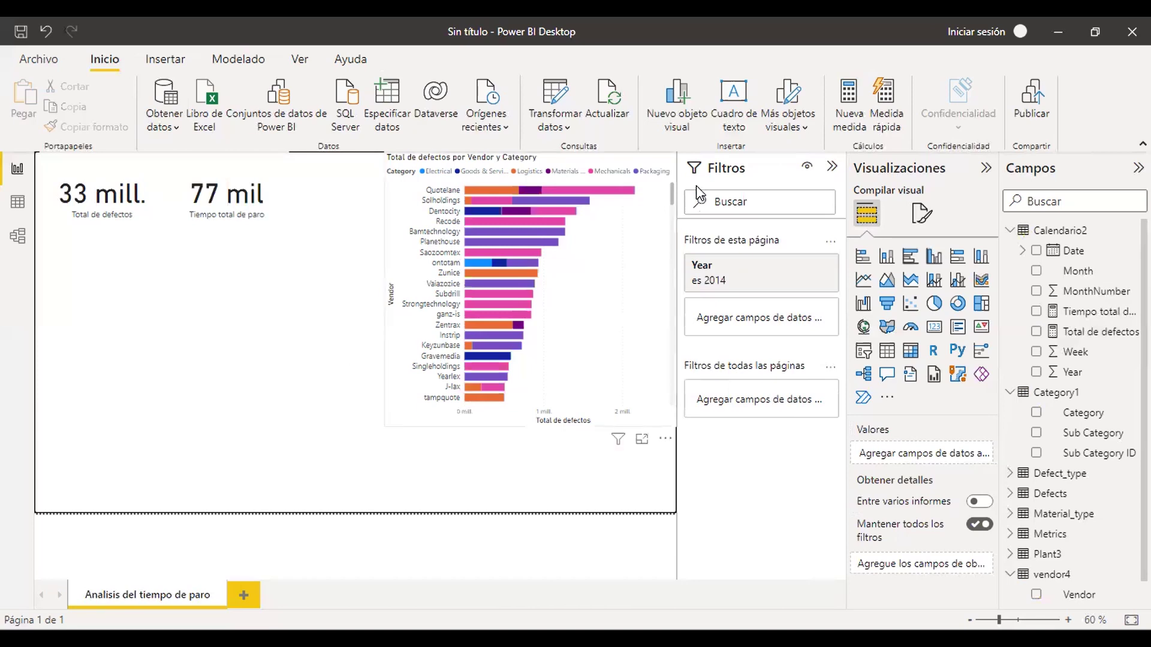
pyautogui.click(863, 288)
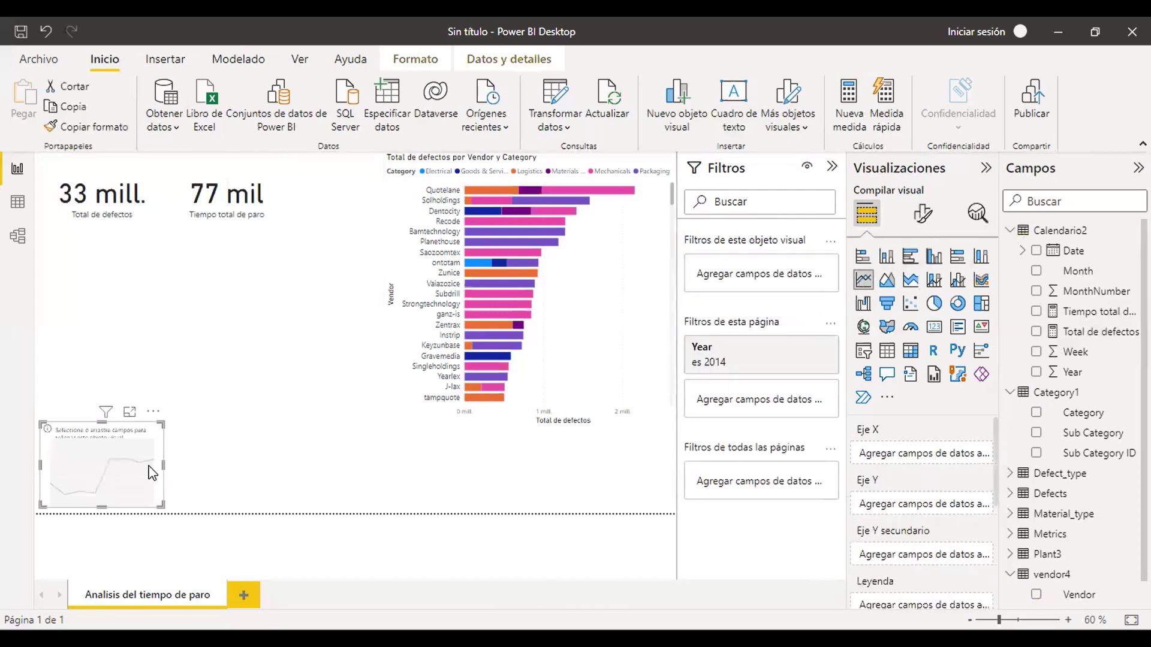
pyautogui.moveTo(164, 465); pyautogui.dragTo(407, 462)
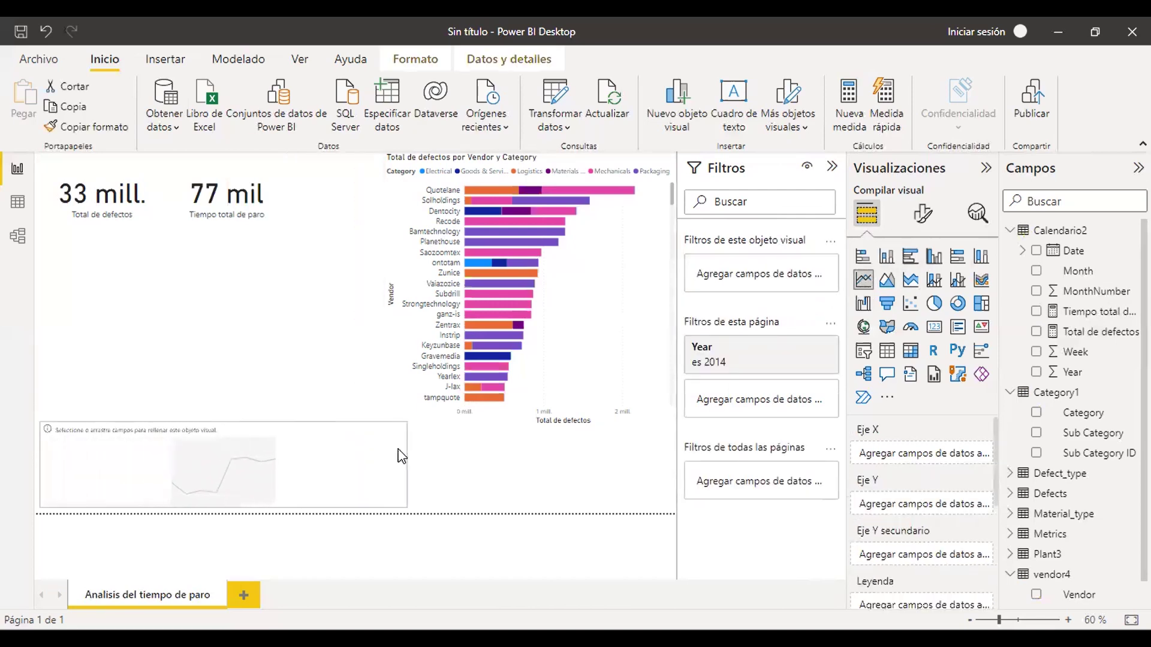
pyautogui.moveTo(224, 420); pyautogui.dragTo(234, 340)
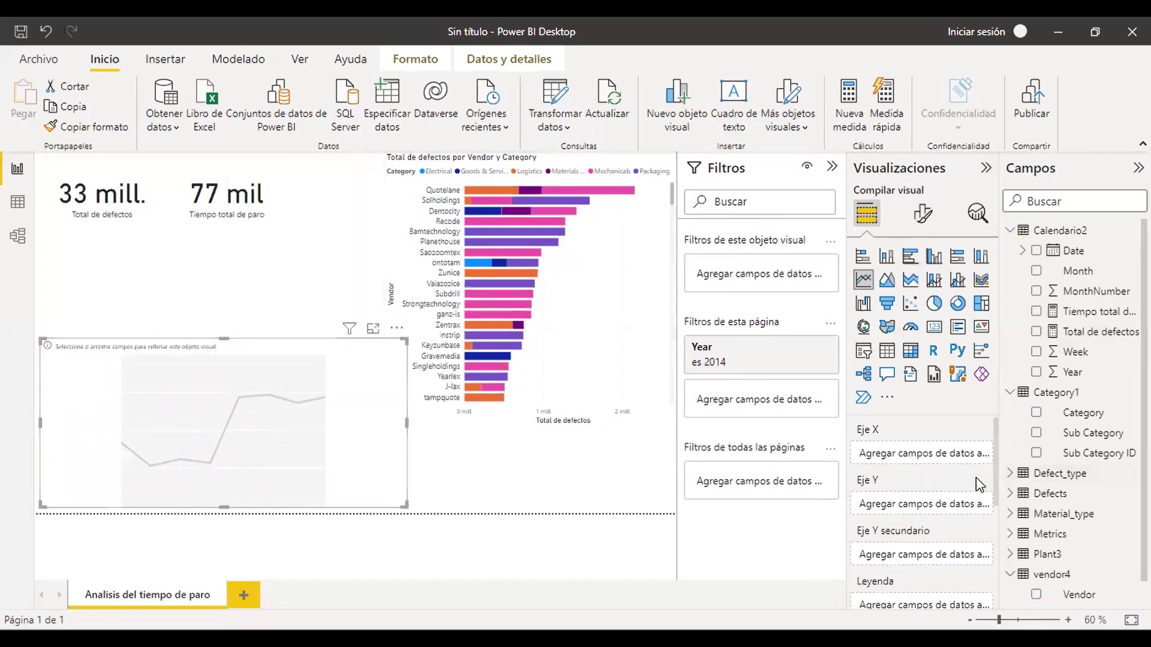
# Fill the line chart with Material Type from Material_type on the X axis and Tiempo total de paro on the Y axis
pyautogui.click(1012, 514)
pyautogui.click(1036, 534)
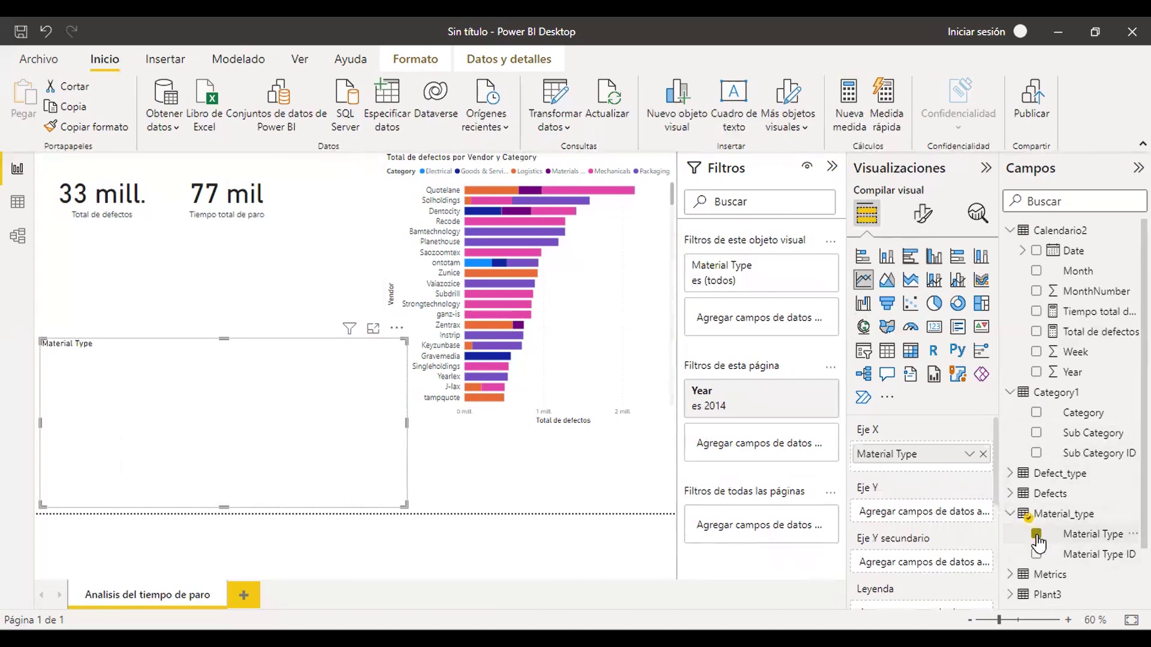
pyautogui.click(1014, 456)
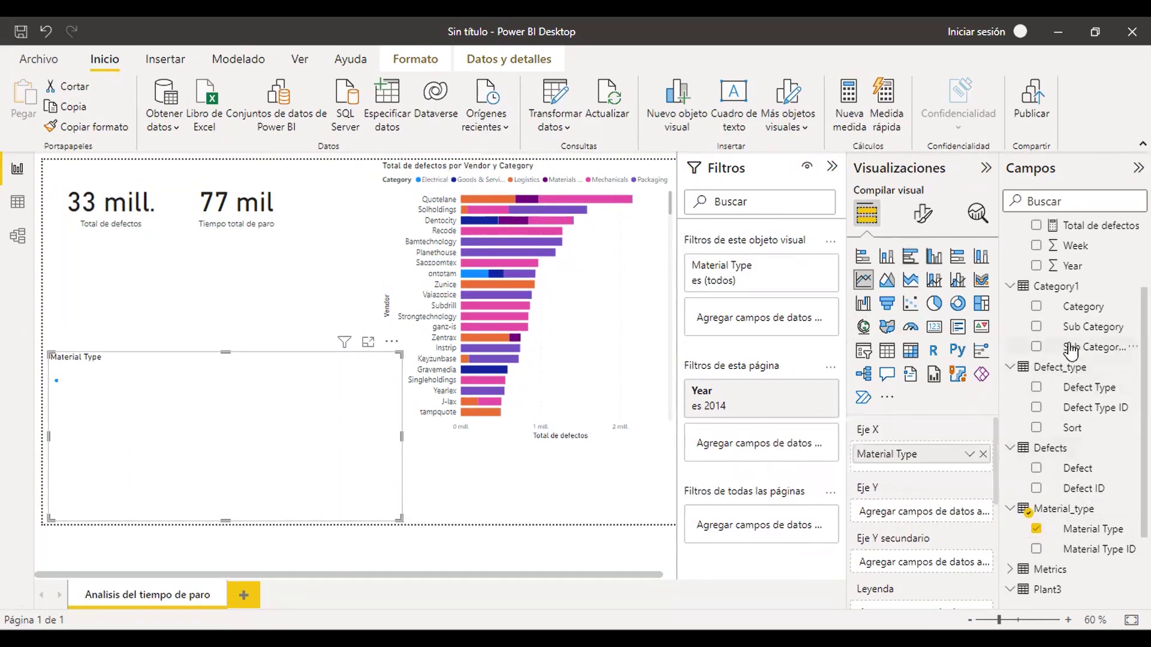
pyautogui.scroll(2, 1064, 350)
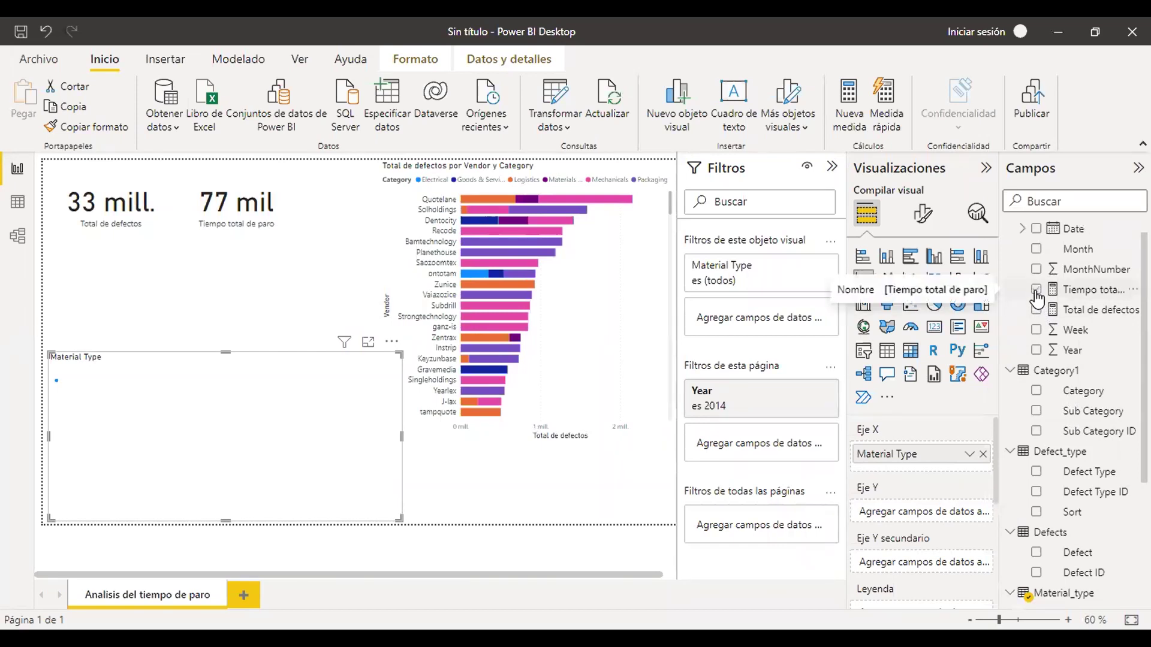
pyautogui.click(1036, 291)
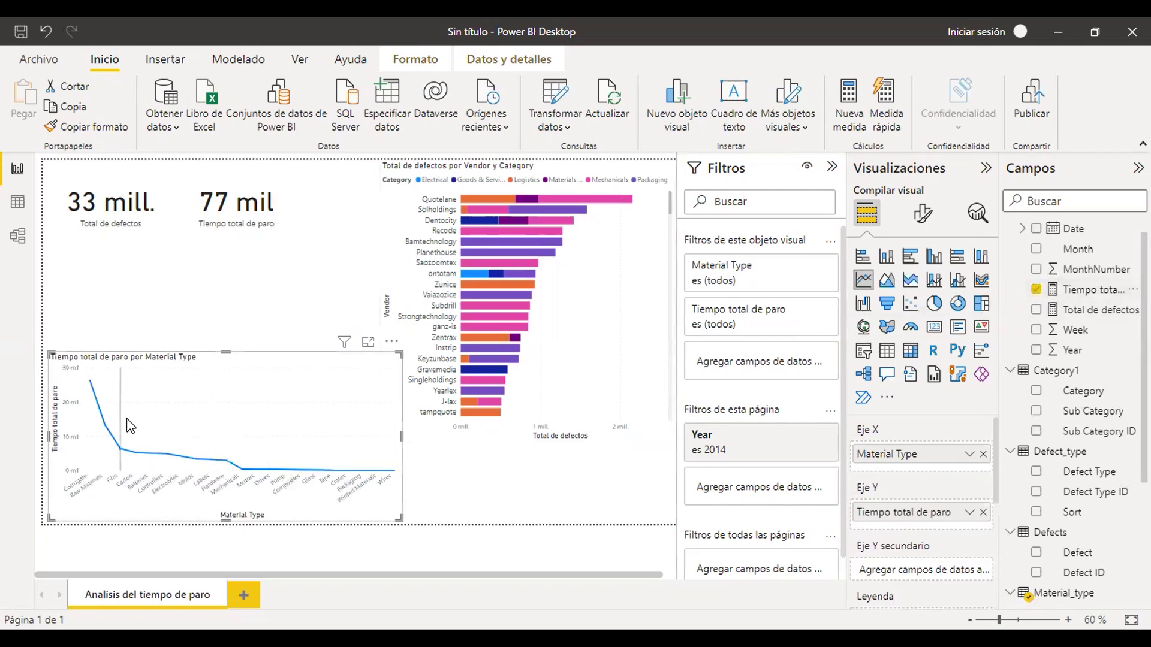
# Check the cards and the full vendor list of the bar chart cross-filtered by the line chart's Corrugate point
pyautogui.moveTo(90, 385)
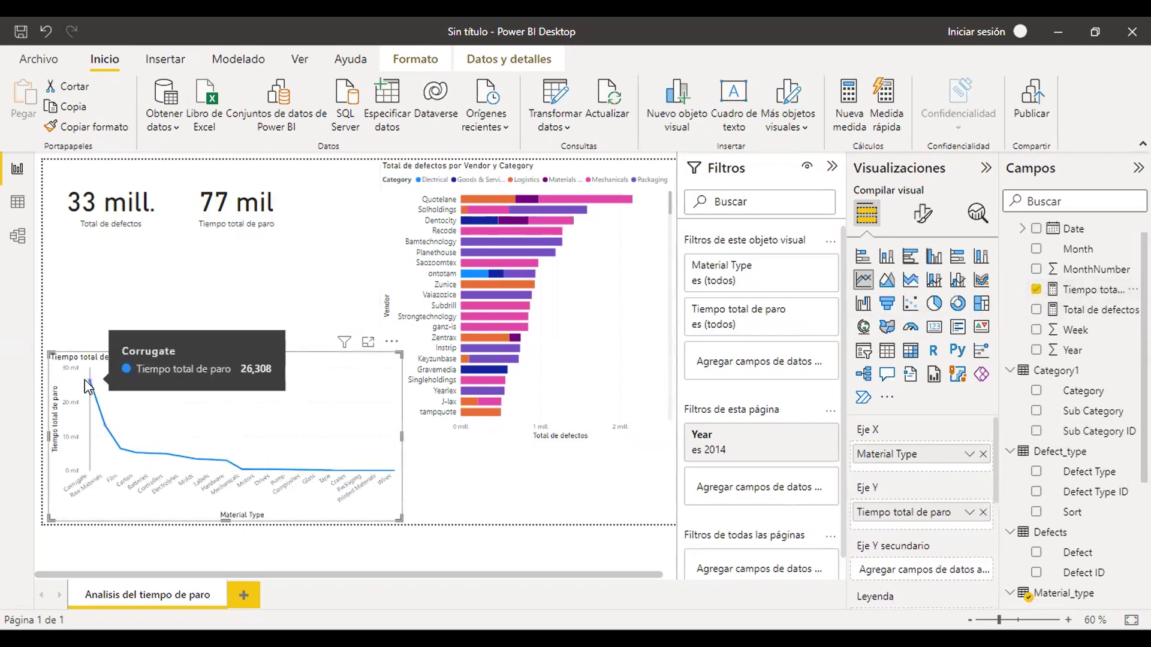
pyautogui.click(90, 383)
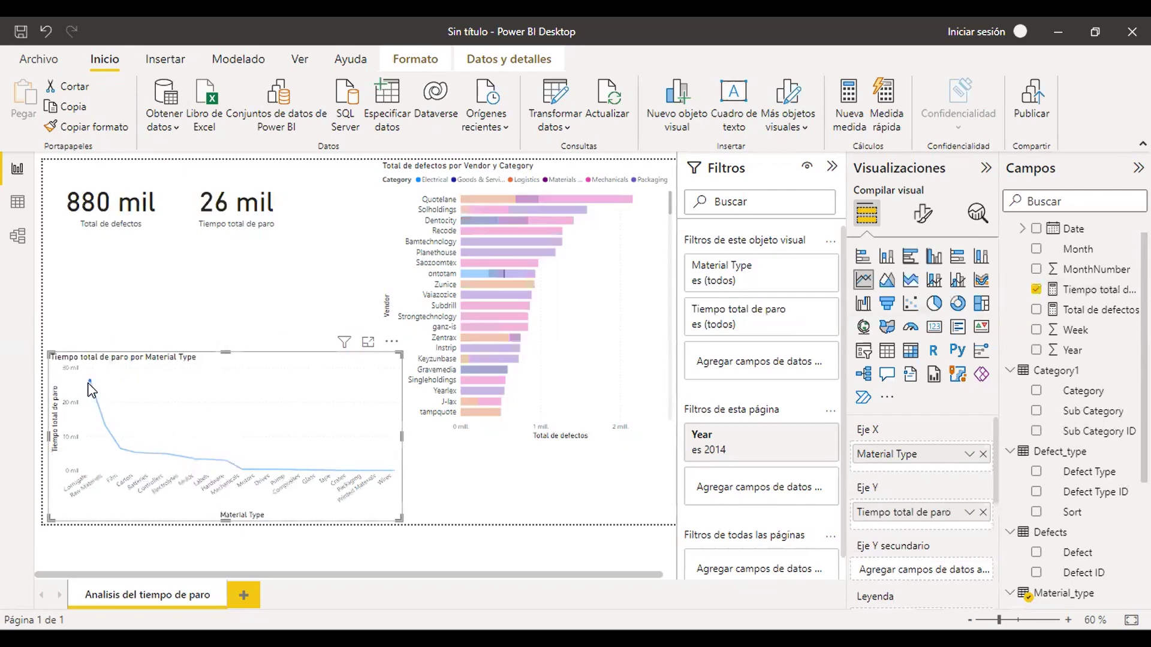
pyautogui.moveTo(89, 384)
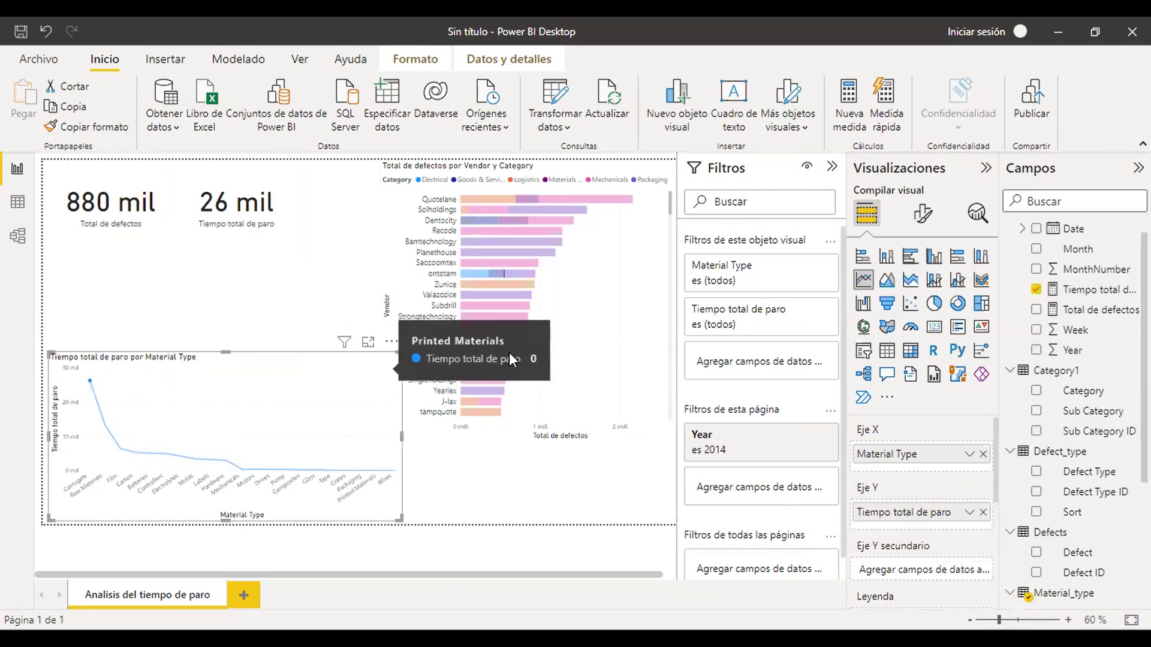
pyautogui.scroll(-5, 545, 327)
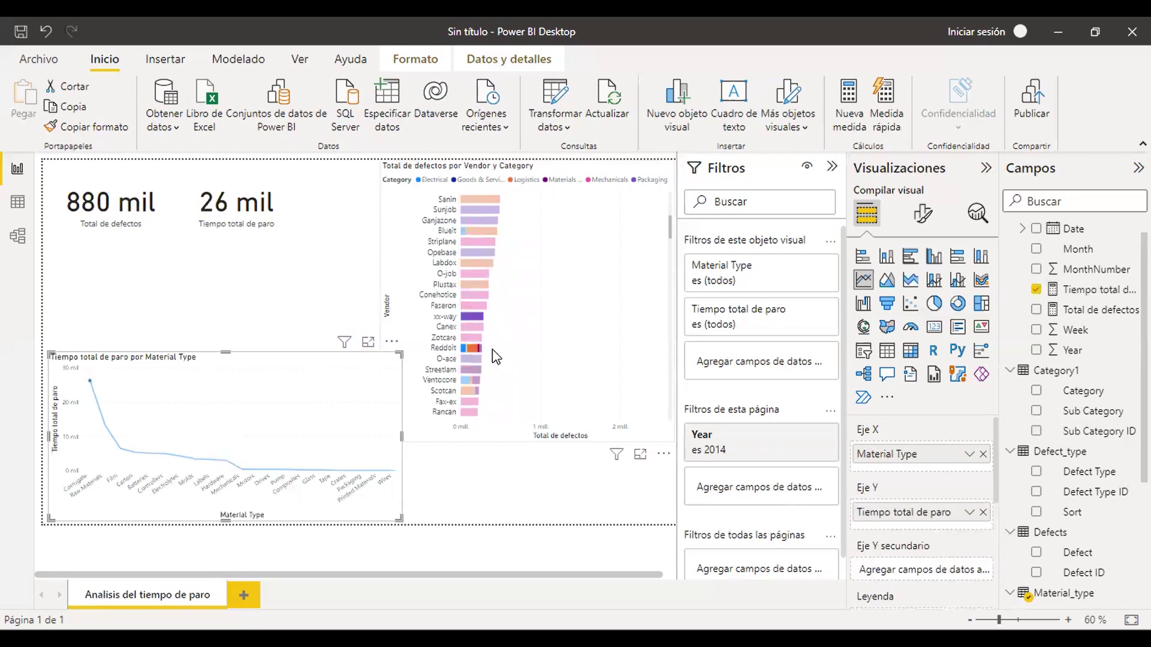
pyautogui.scroll(-5, 486, 351)
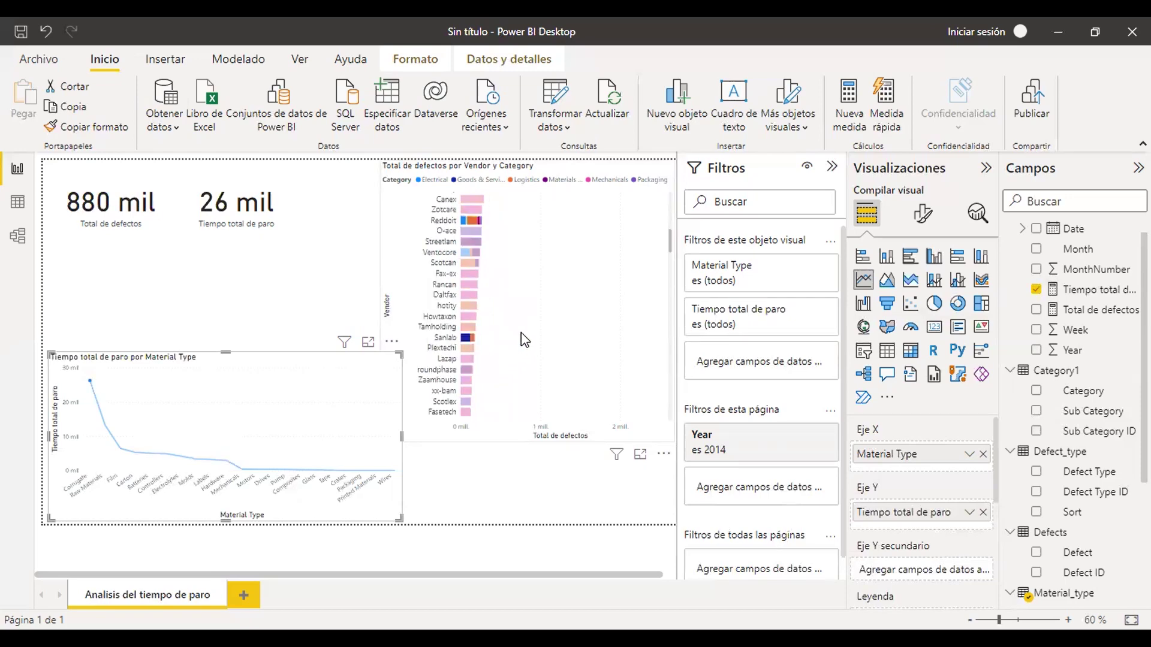
pyautogui.scroll(-4, 481, 341)
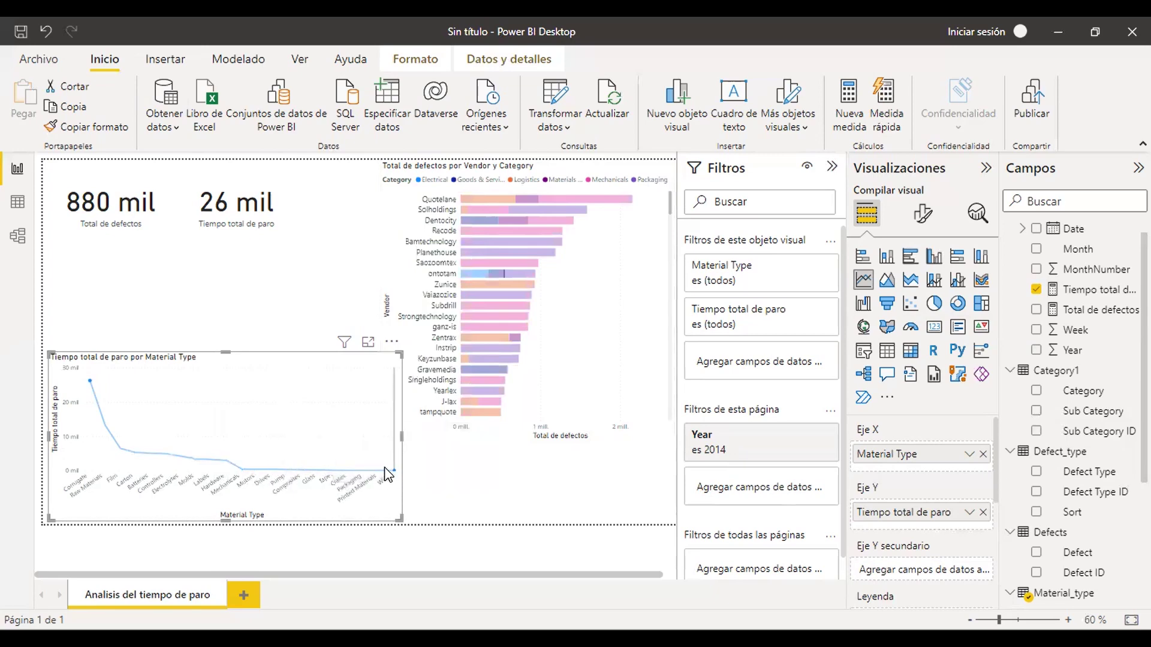
pyautogui.moveTo(279, 468)
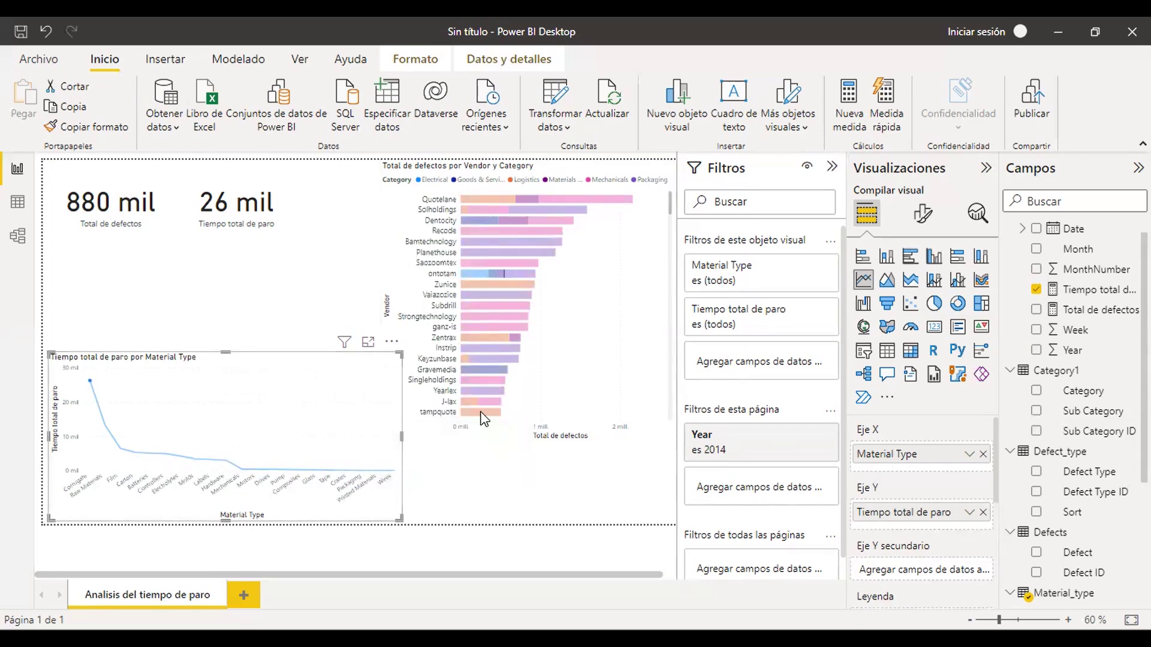
# Try sorting the line chart's axis by Material Type, and return it to sorting by Tiempo total de paro
pyautogui.click(392, 341)
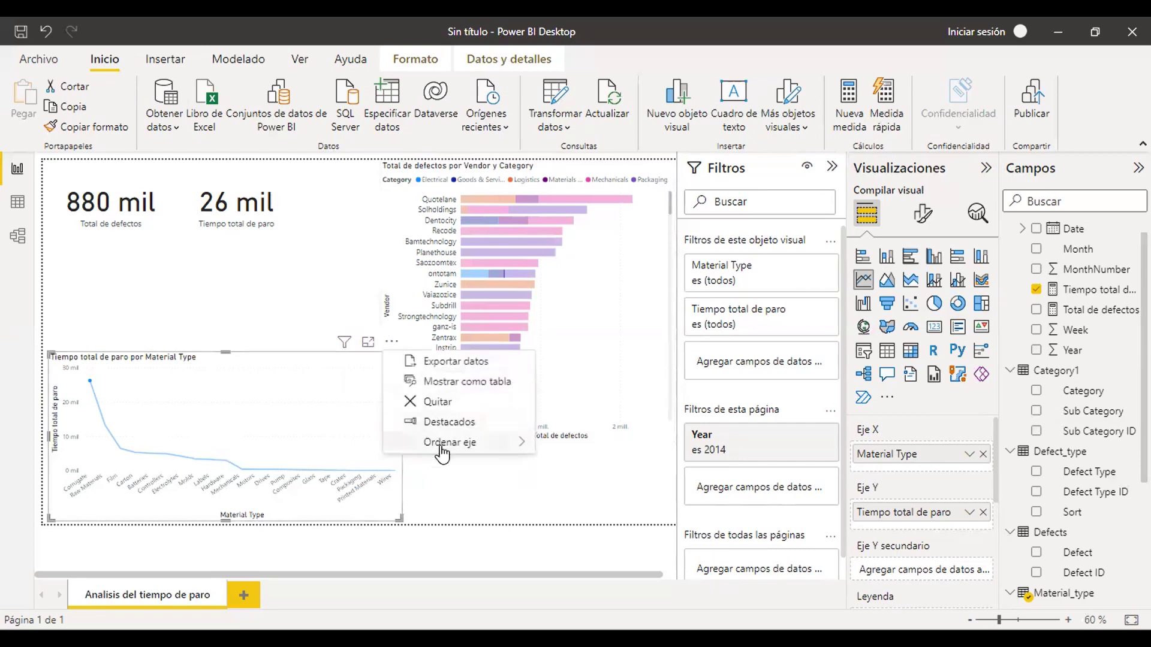
pyautogui.moveTo(442, 448)
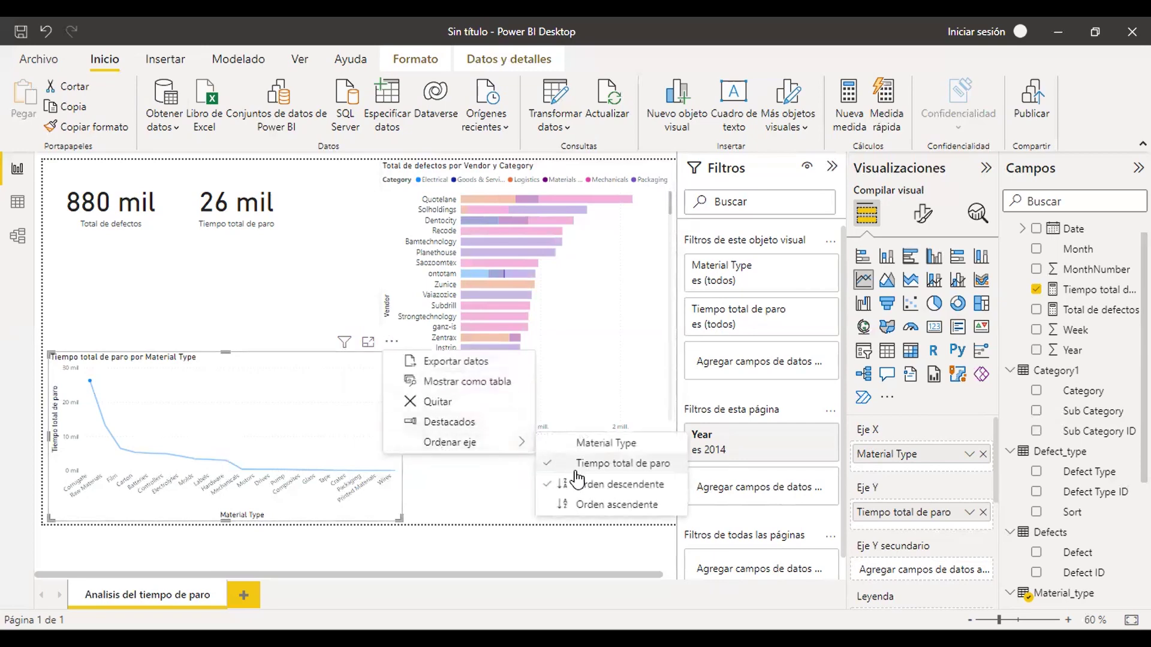
pyautogui.click(577, 446)
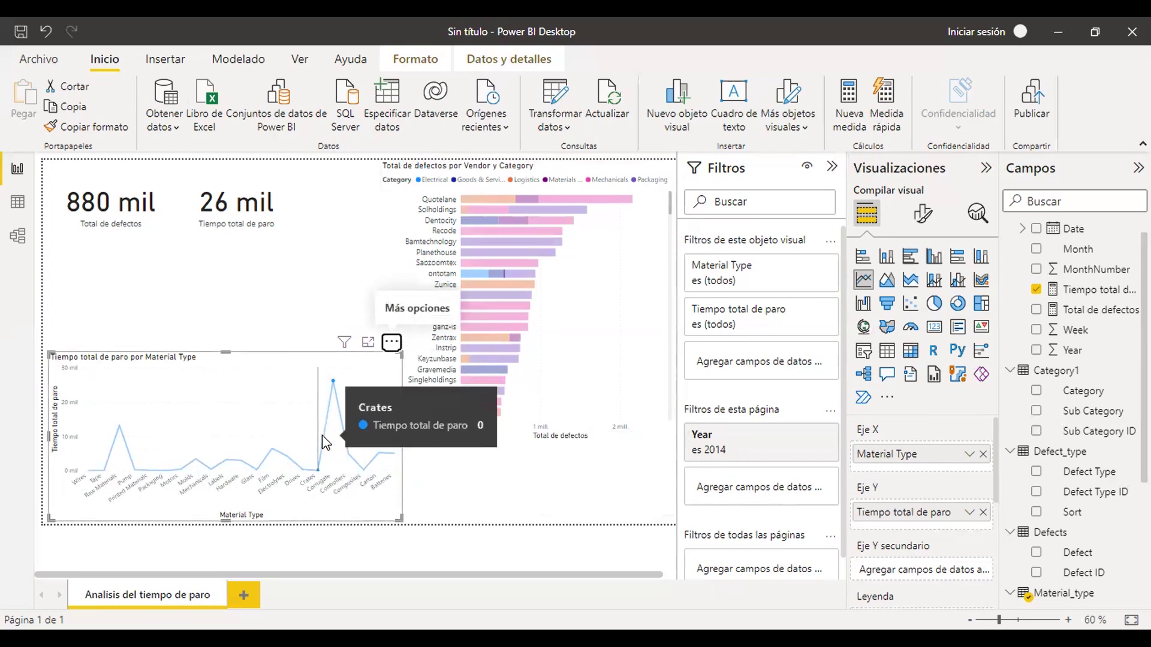
pyautogui.moveTo(333, 385)
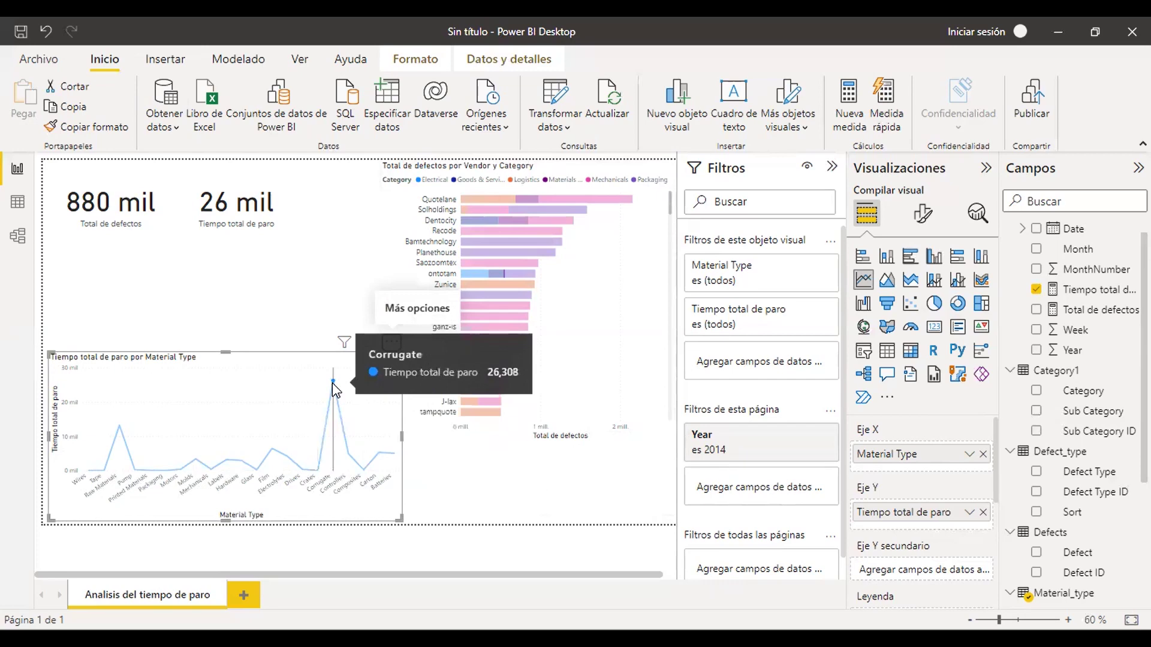
pyautogui.click(391, 343)
pyautogui.moveTo(447, 444)
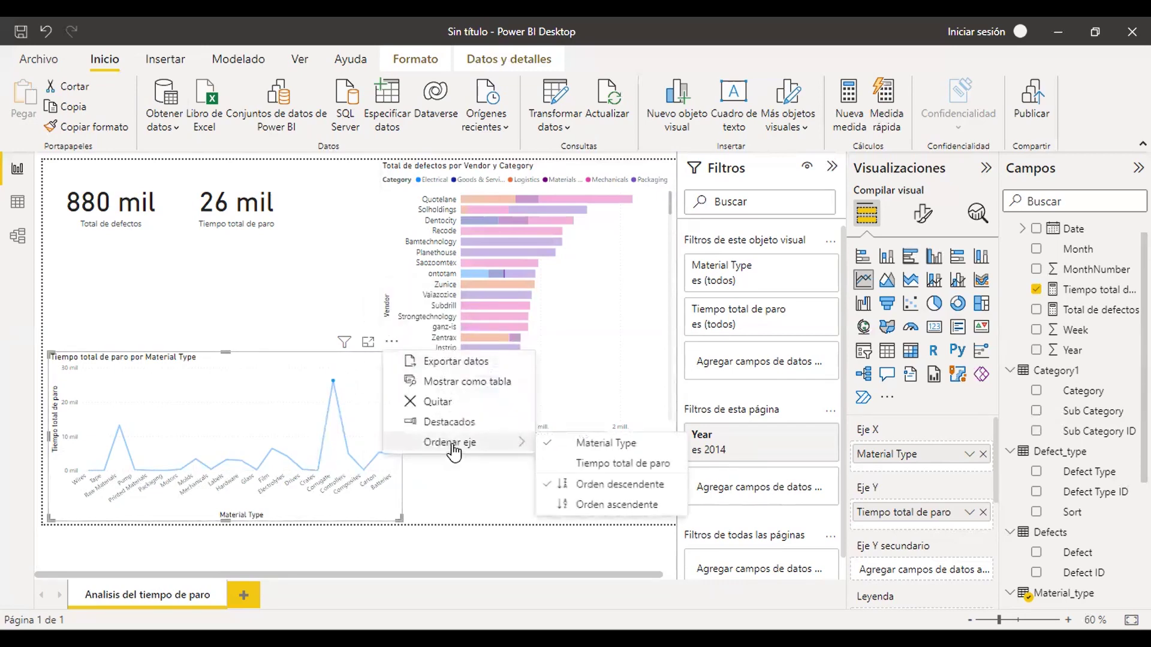
pyautogui.click(600, 464)
# Move the line chart up beneath the cards and add a clustered column chart below it, widened to the vendor chart's outer edge
pyautogui.moveTo(324, 437); pyautogui.dragTo(324, 335)
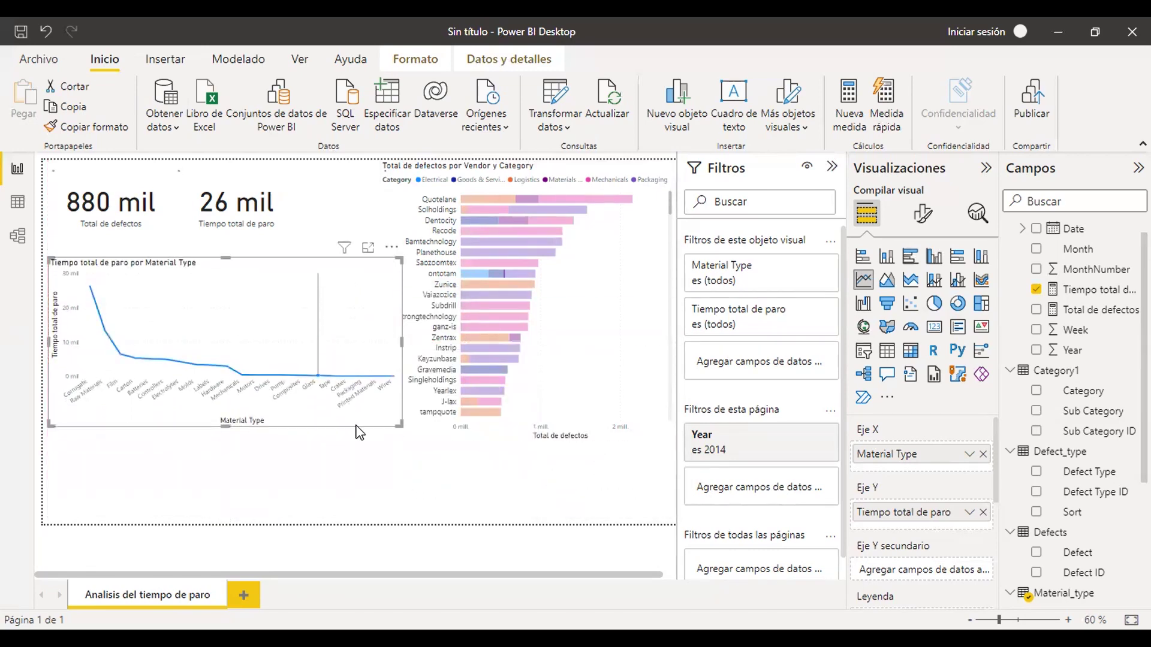
pyautogui.click(324, 473)
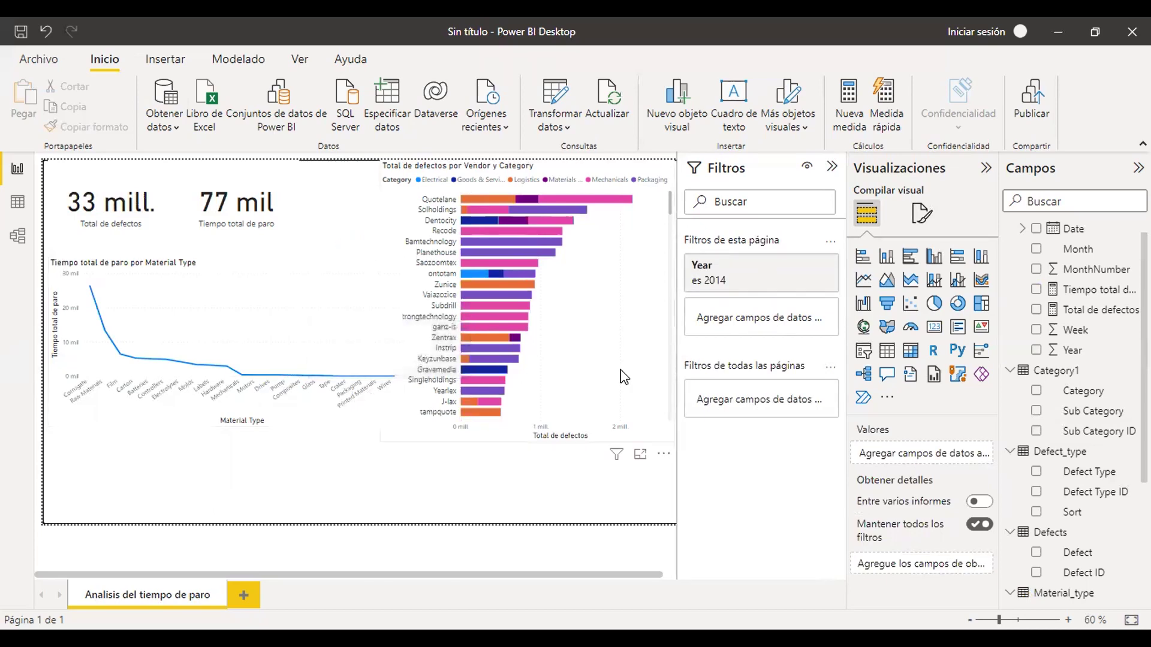
pyautogui.click(933, 257)
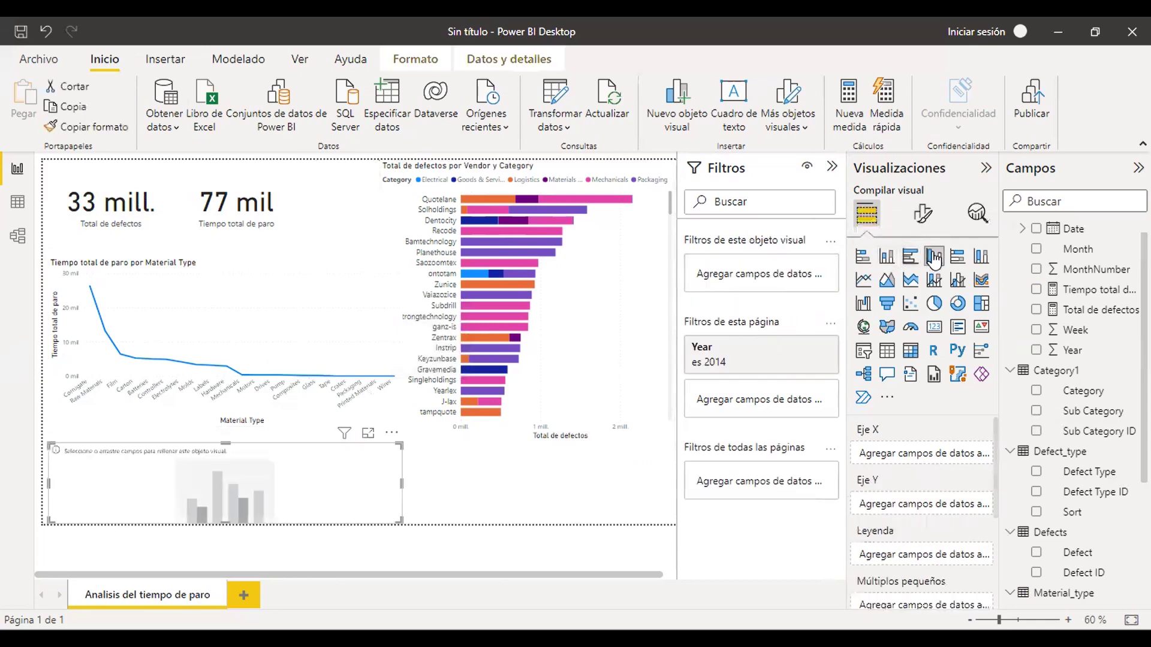
pyautogui.moveTo(402, 485); pyautogui.dragTo(670, 489)
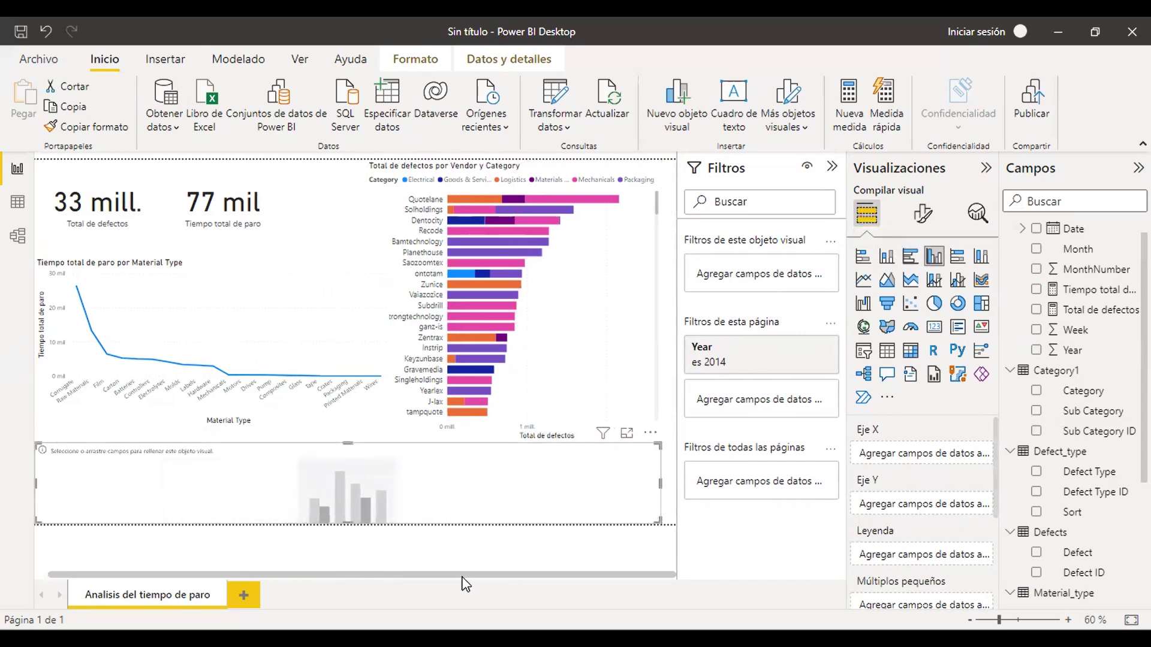
pyautogui.moveTo(461, 575); pyautogui.dragTo(443, 574)
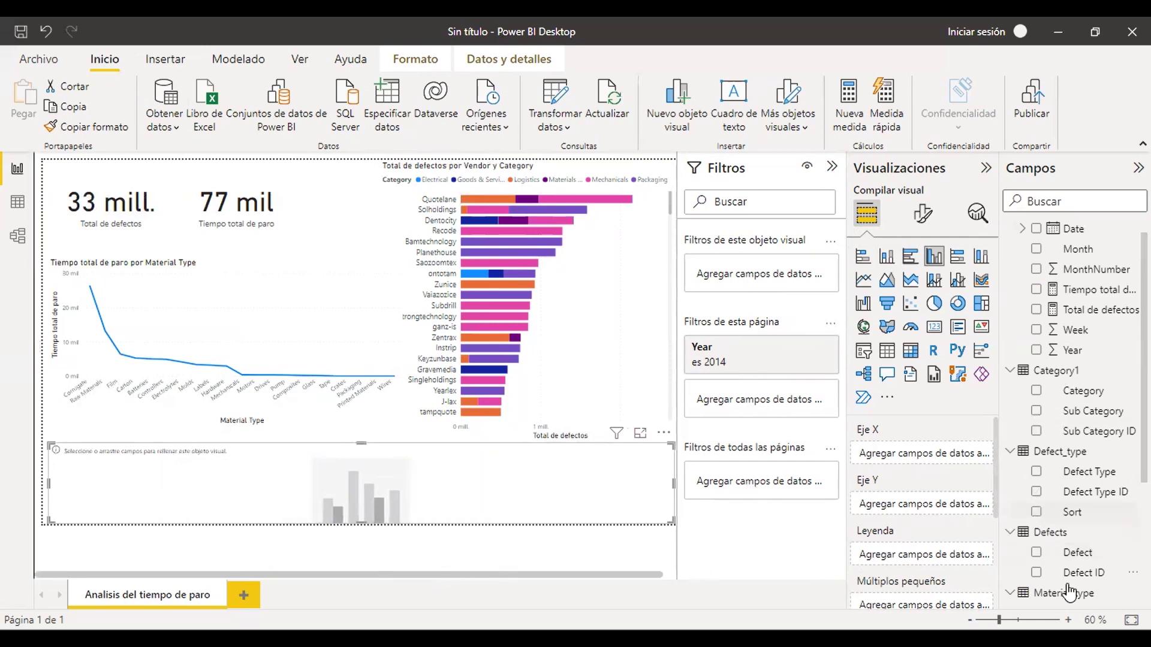
# Fill the column chart with Material Type on the X axis and Total de defectos on the Y axis
pyautogui.scroll(-5, 1069, 592)
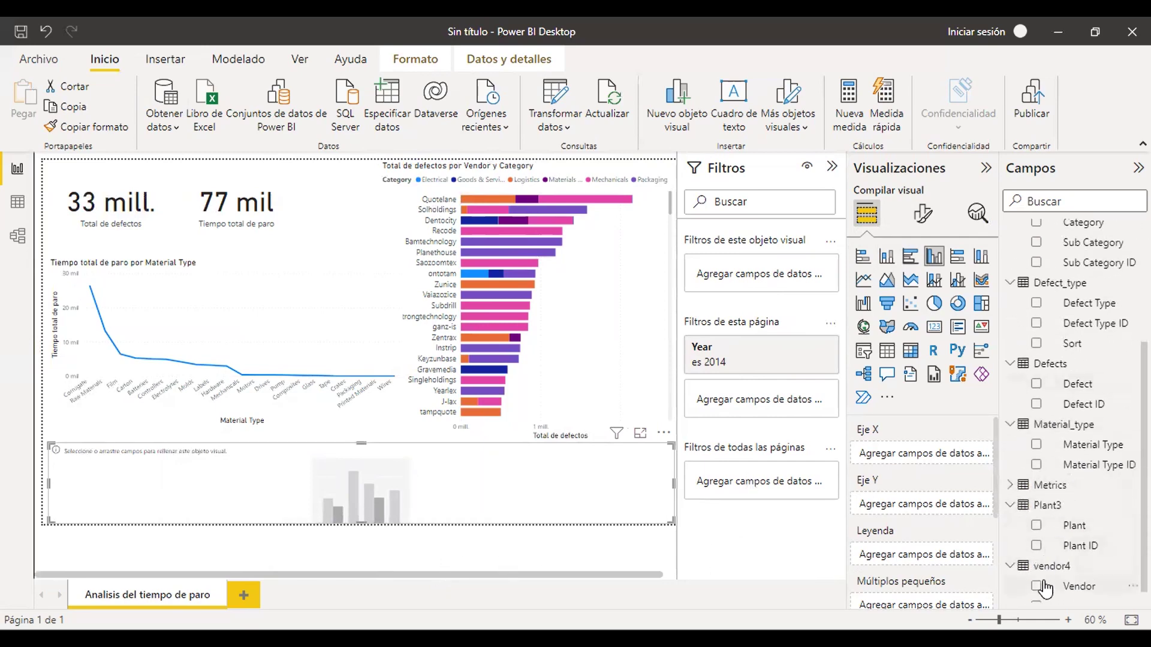
pyautogui.click(1036, 445)
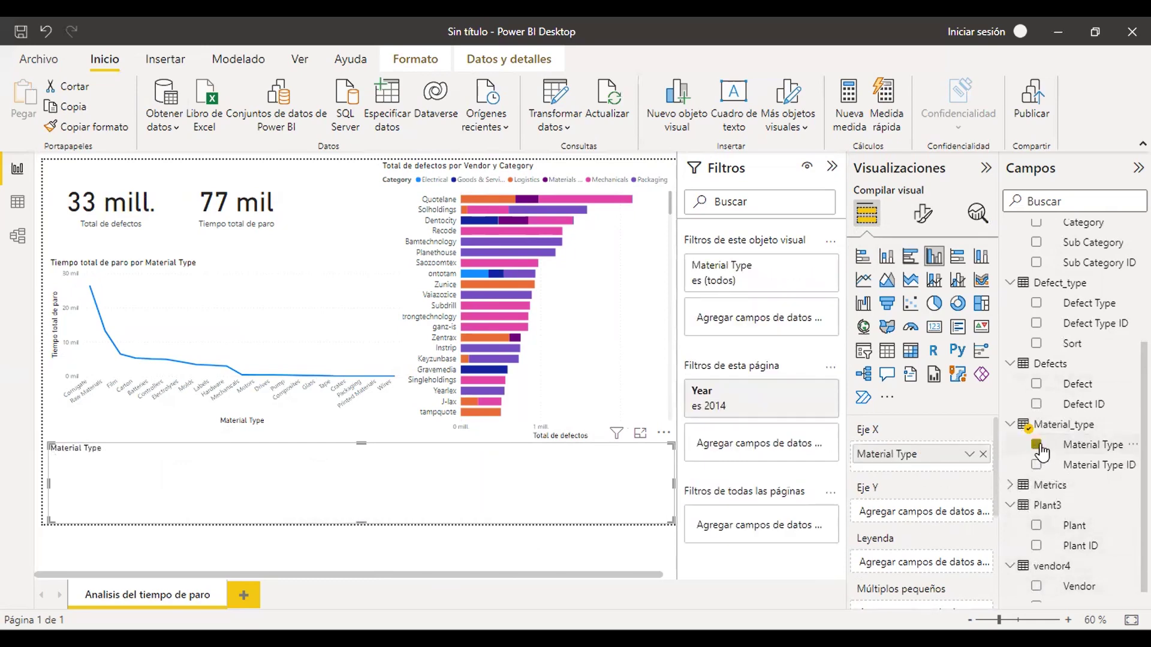
pyautogui.scroll(5, 1044, 419)
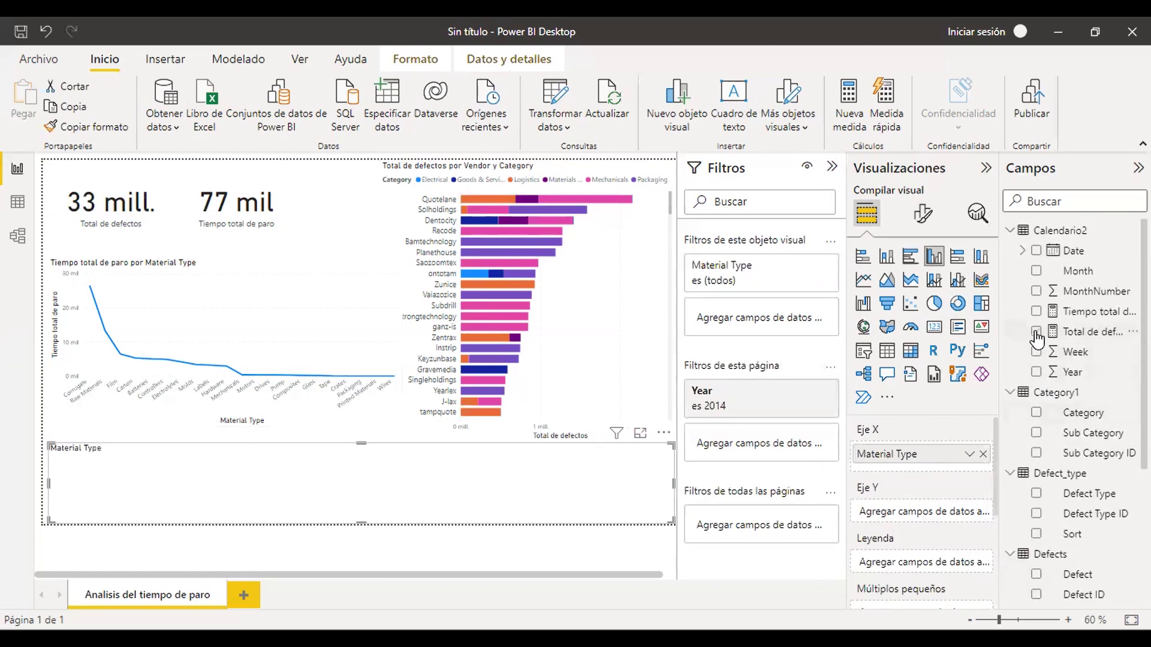
pyautogui.click(1036, 333)
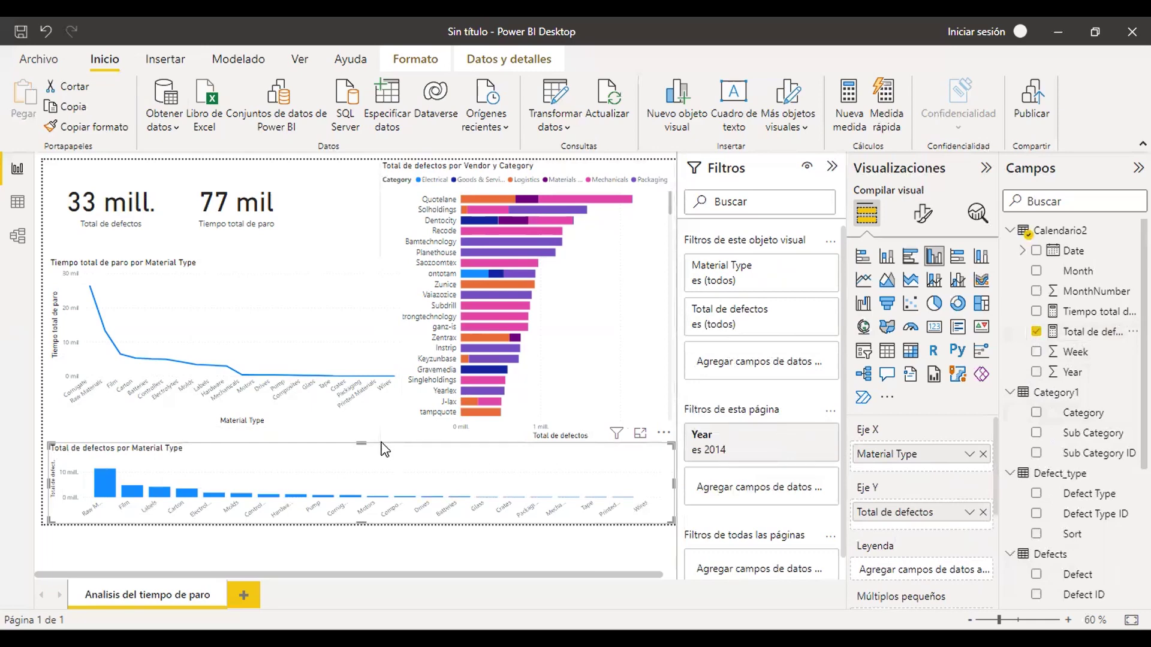
# Make the column chart taller by raising its upper edge, and shorten the line chart and the vendor bar chart to make room
pyautogui.moveTo(362, 444); pyautogui.dragTo(363, 420)
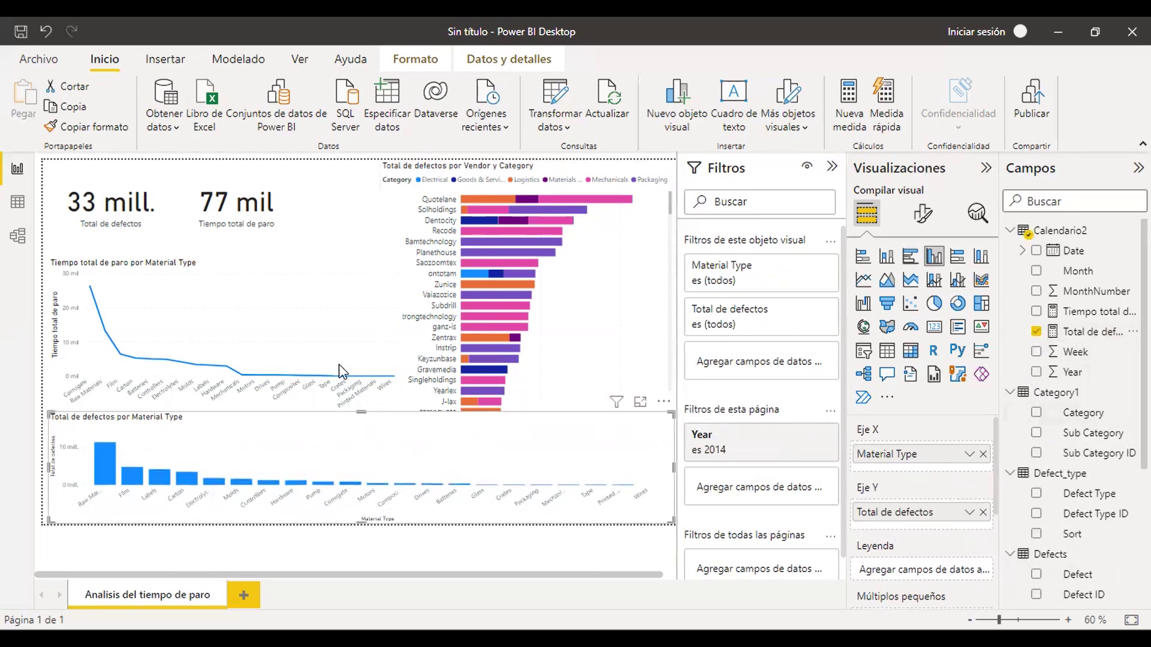
pyautogui.click(308, 406)
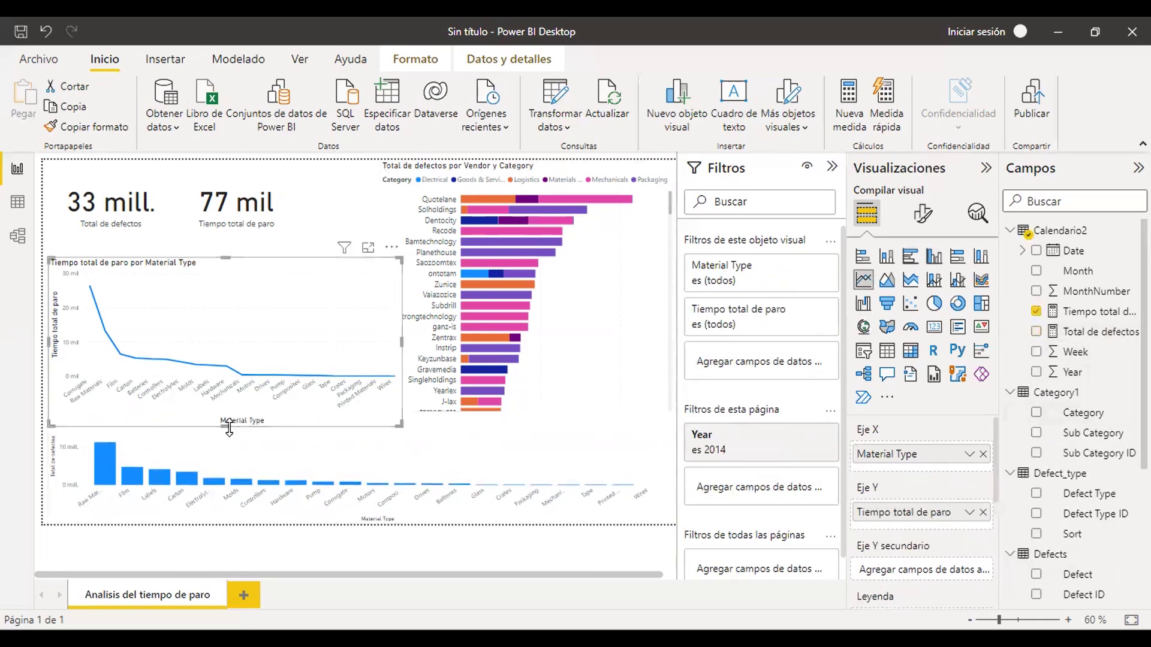
pyautogui.moveTo(225, 424); pyautogui.dragTo(226, 399)
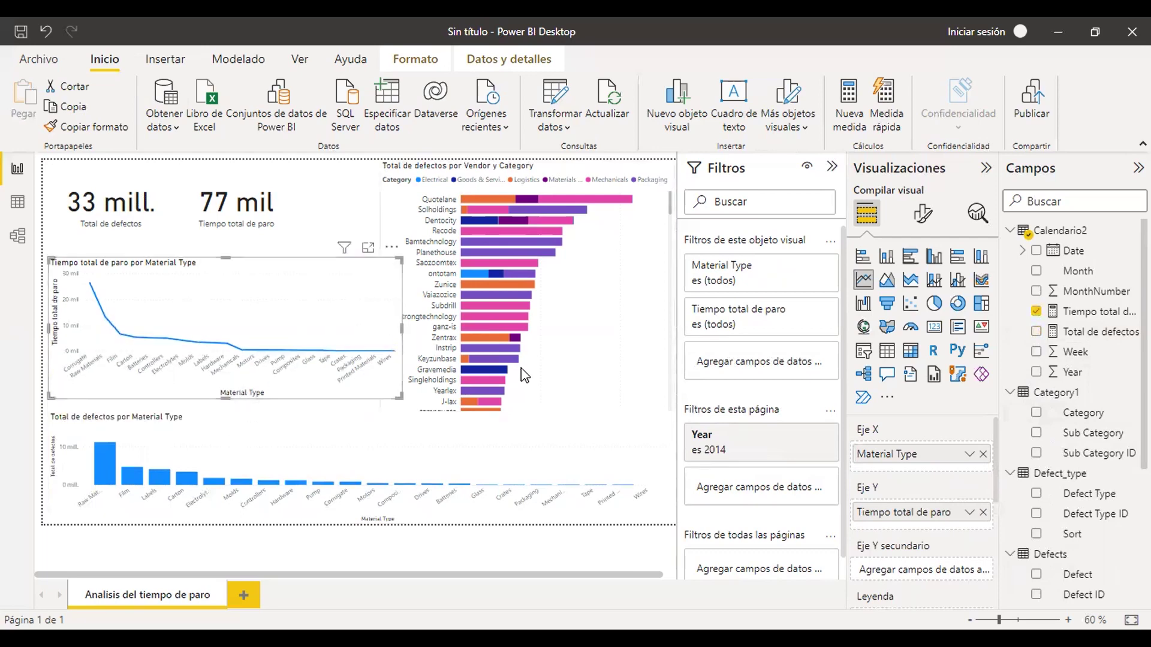
pyautogui.click(536, 400)
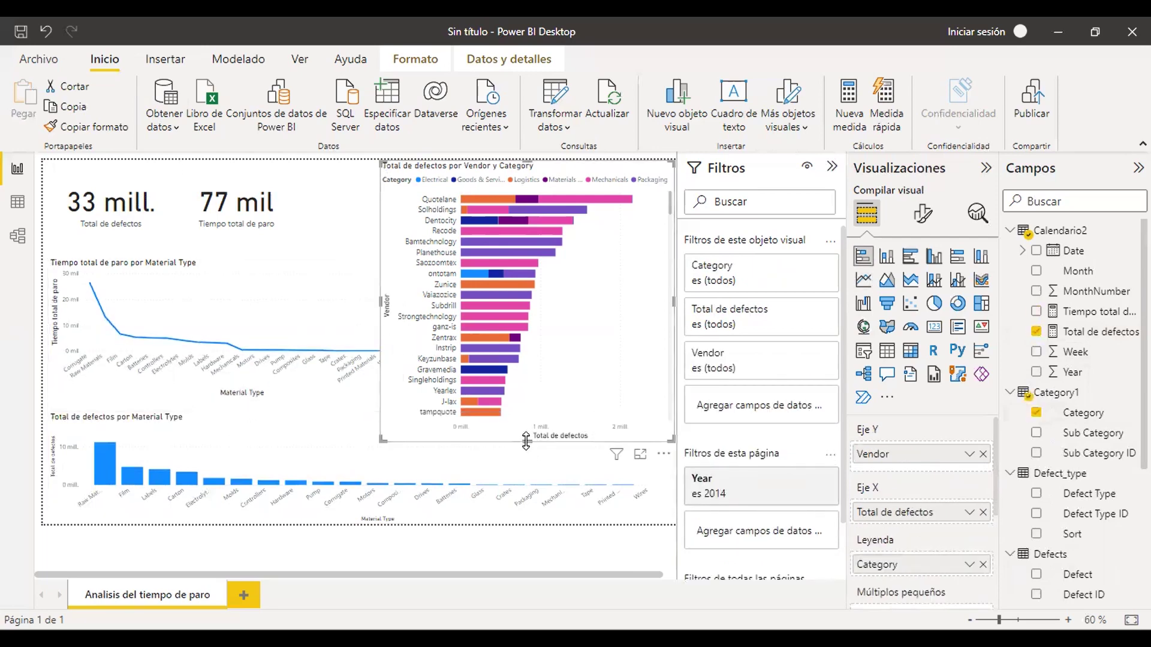
pyautogui.moveTo(525, 442); pyautogui.dragTo(534, 413)
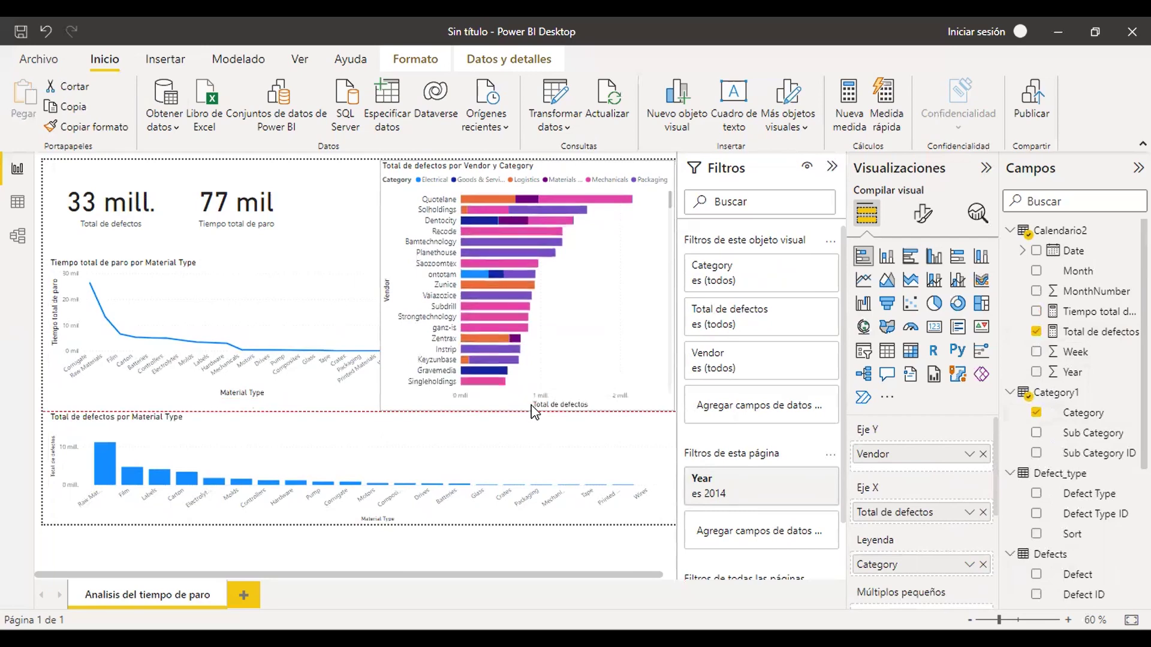
pyautogui.click(347, 434)
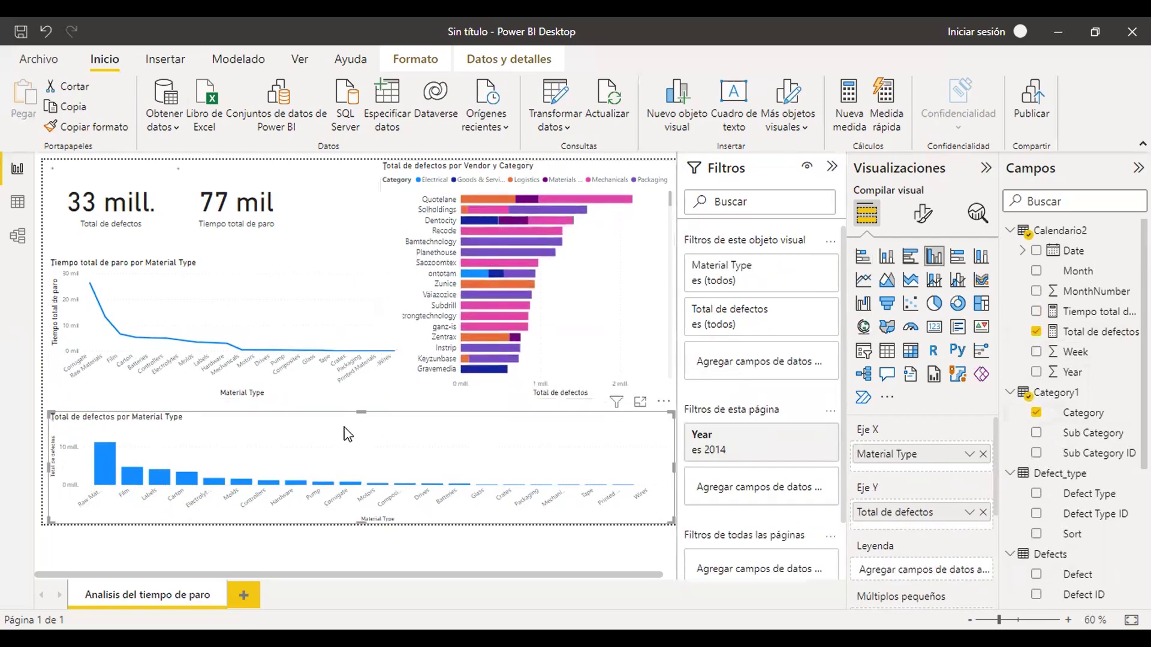
pyautogui.moveTo(360, 412); pyautogui.dragTo(361, 400)
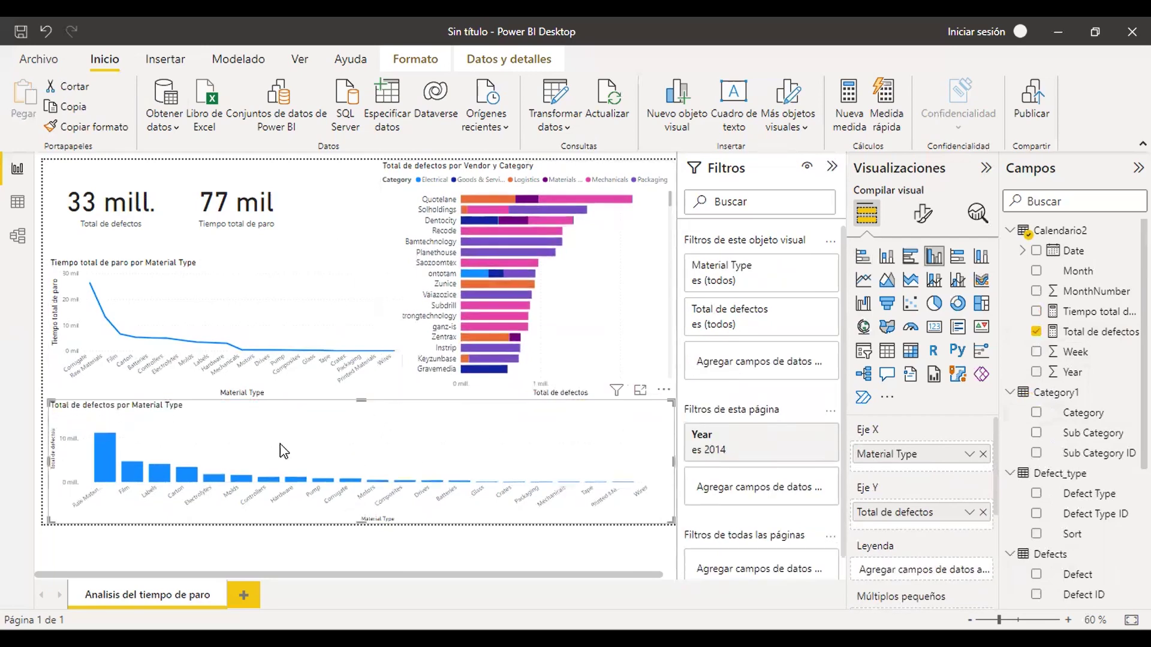
# Check the cards and the other charts cross-filtered by the column chart's Raw Materials column
pyautogui.click(103, 453)
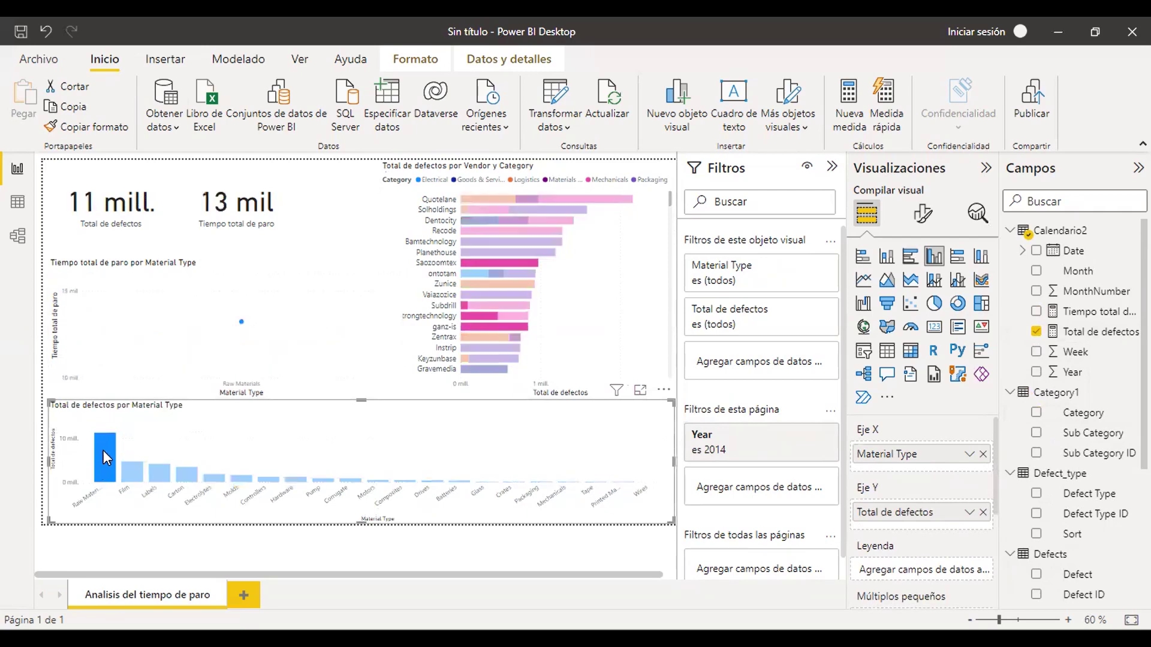
pyautogui.moveTo(108, 453)
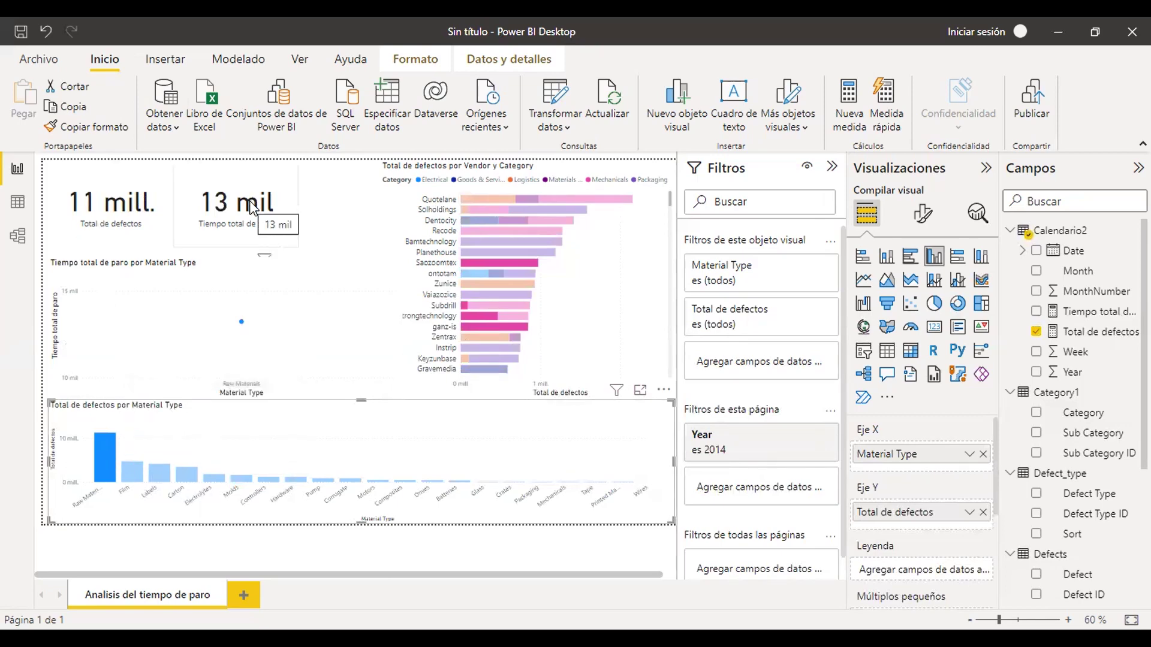
pyautogui.moveTo(240, 324)
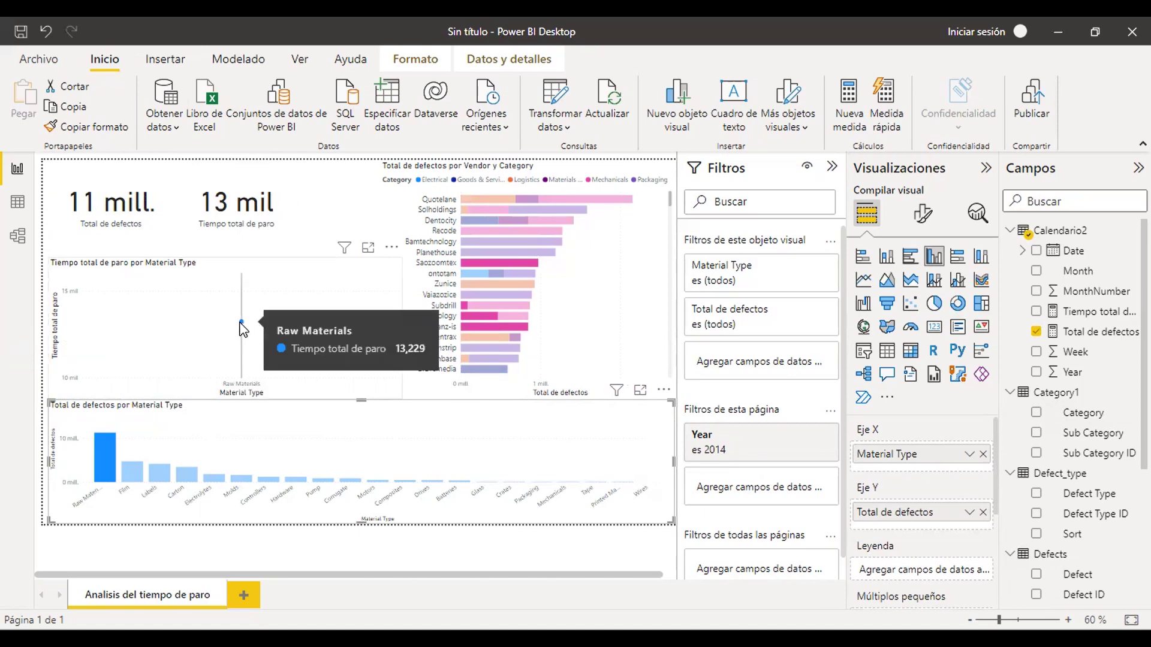
# Examine the vendor chart filtered by Raw Materials, and cross-filter the page by the Carton column to compare its vendors, cards and downtime
pyautogui.scroll(-5, 520, 257)
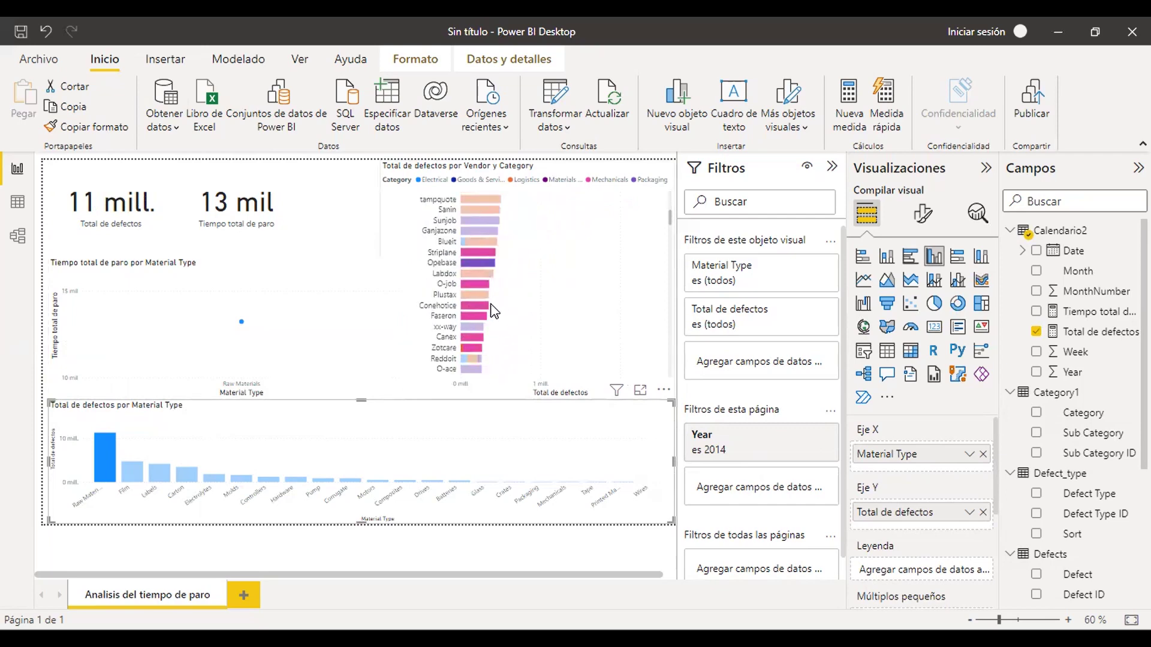
pyautogui.scroll(-3, 498, 312)
pyautogui.click(192, 476)
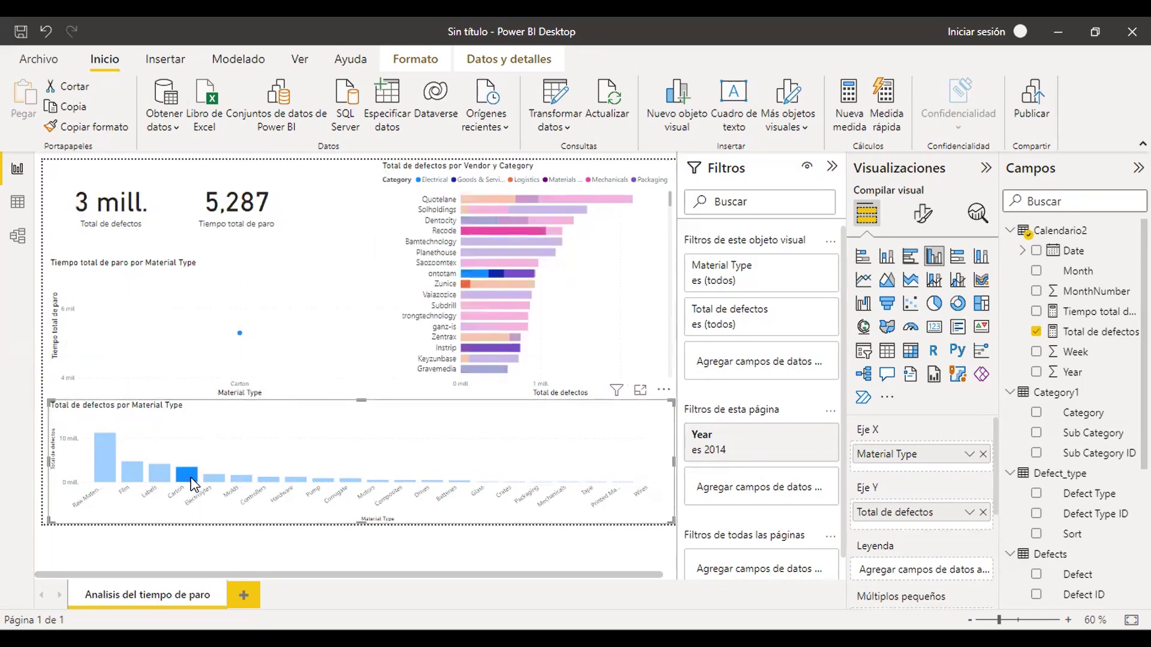
pyautogui.moveTo(193, 481)
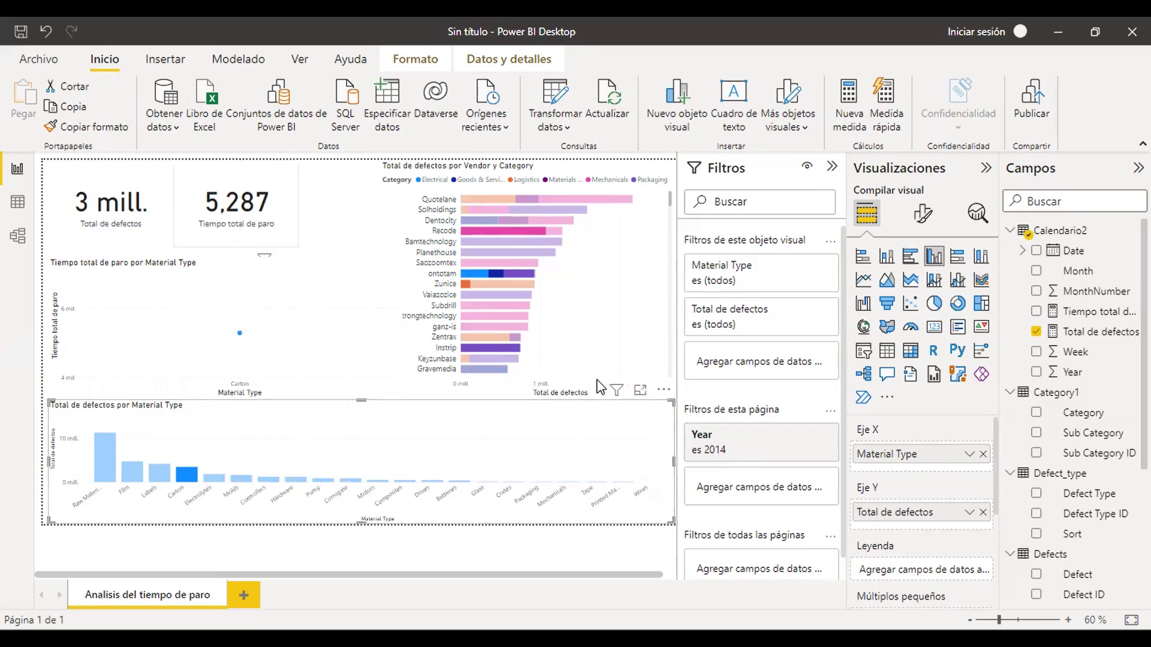
pyautogui.scroll(-5, 545, 233)
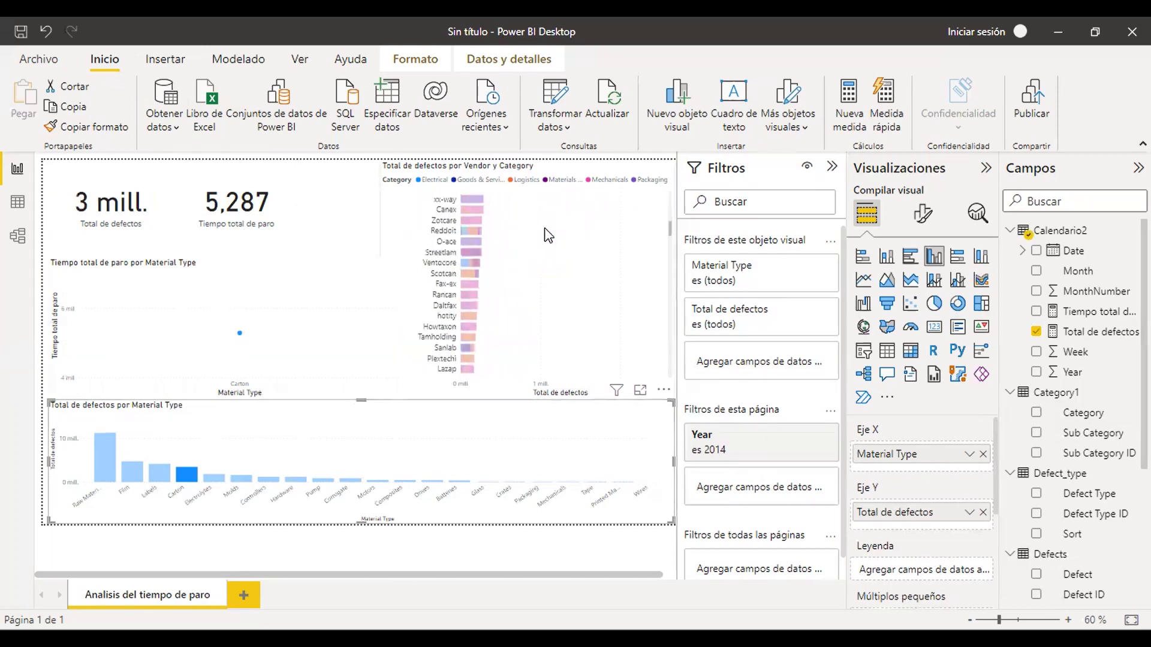
pyautogui.scroll(4, 547, 233)
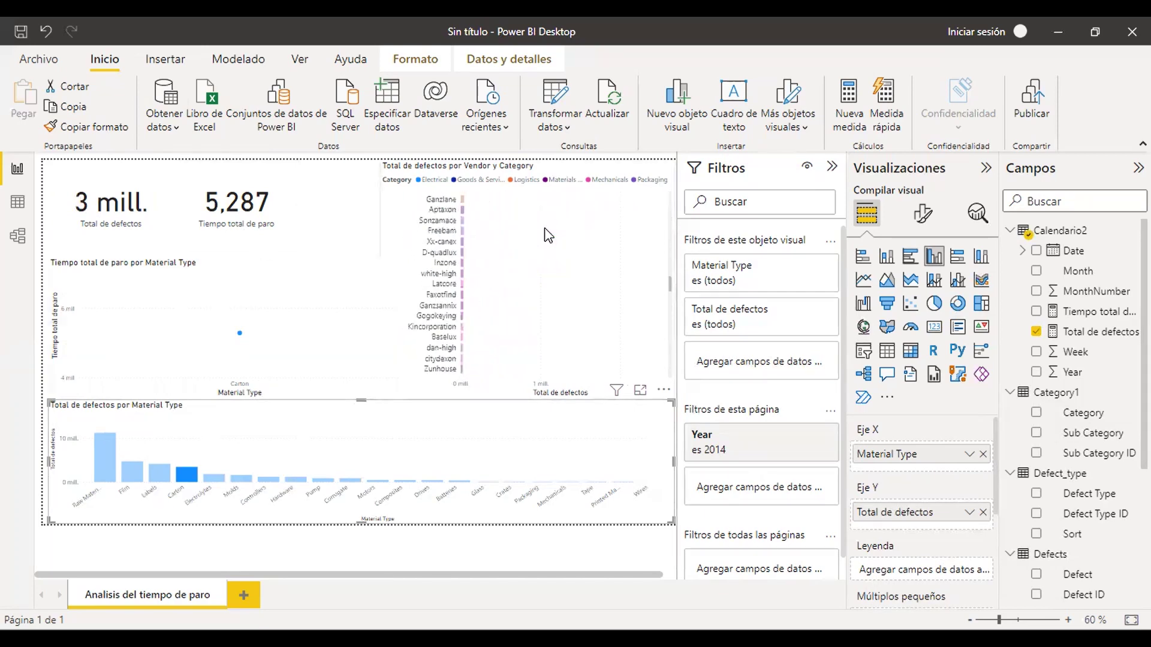
pyautogui.scroll(3, 547, 234)
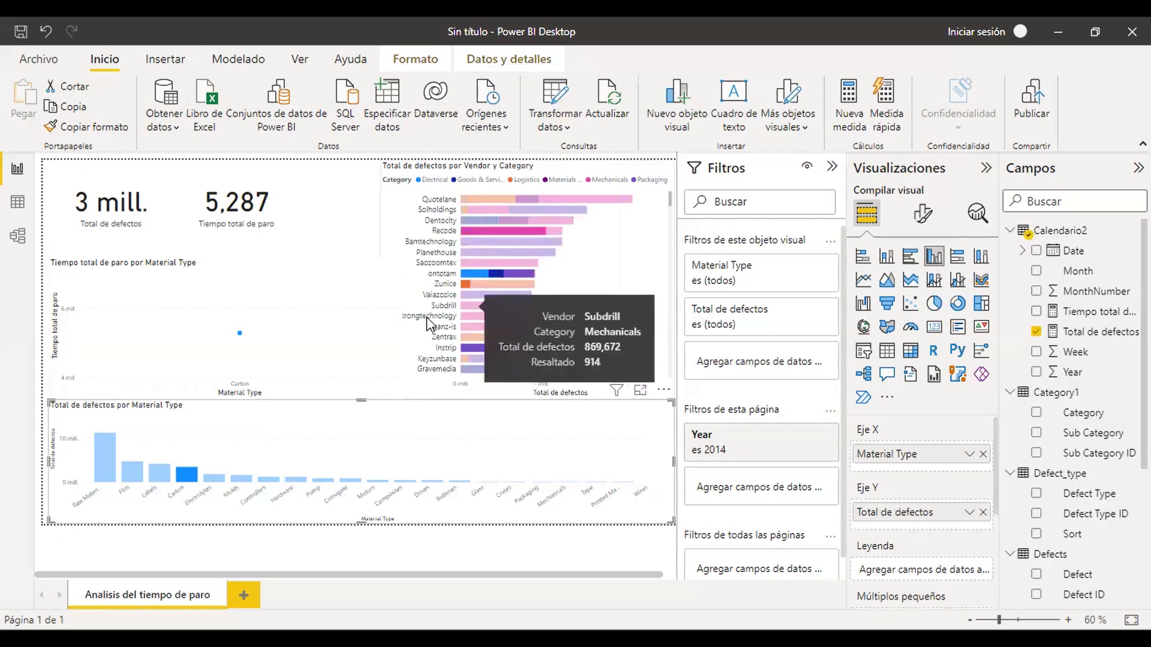
pyautogui.click(205, 482)
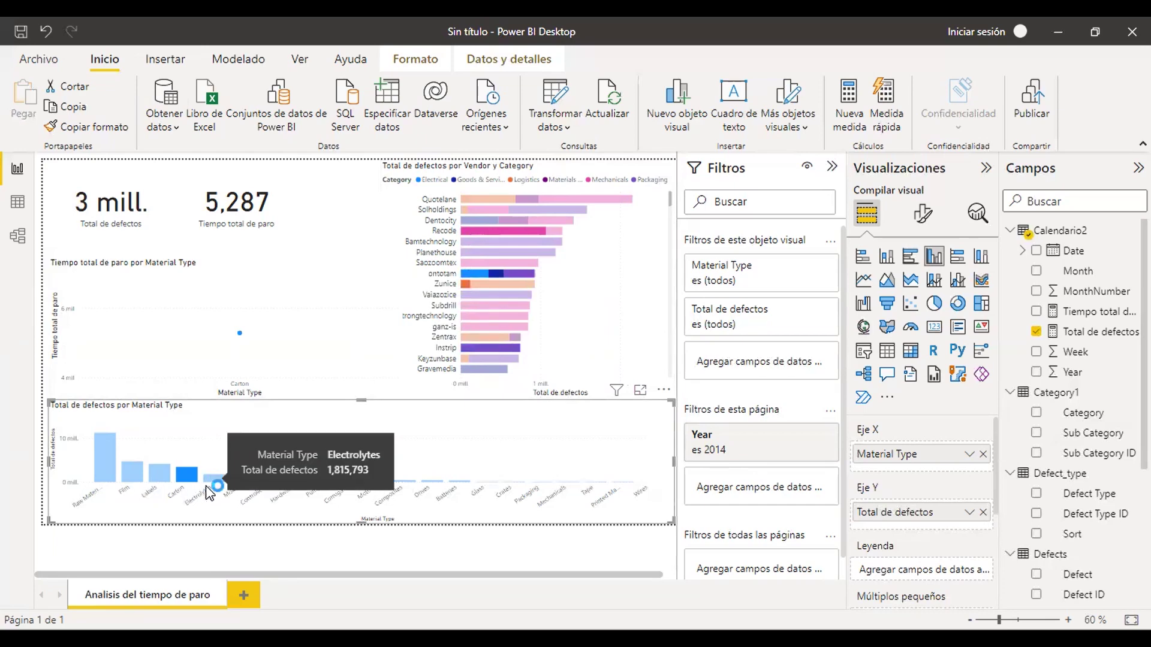
# Add a new report page and rename it "calidad de los proveedores"
pyautogui.click(243, 594)
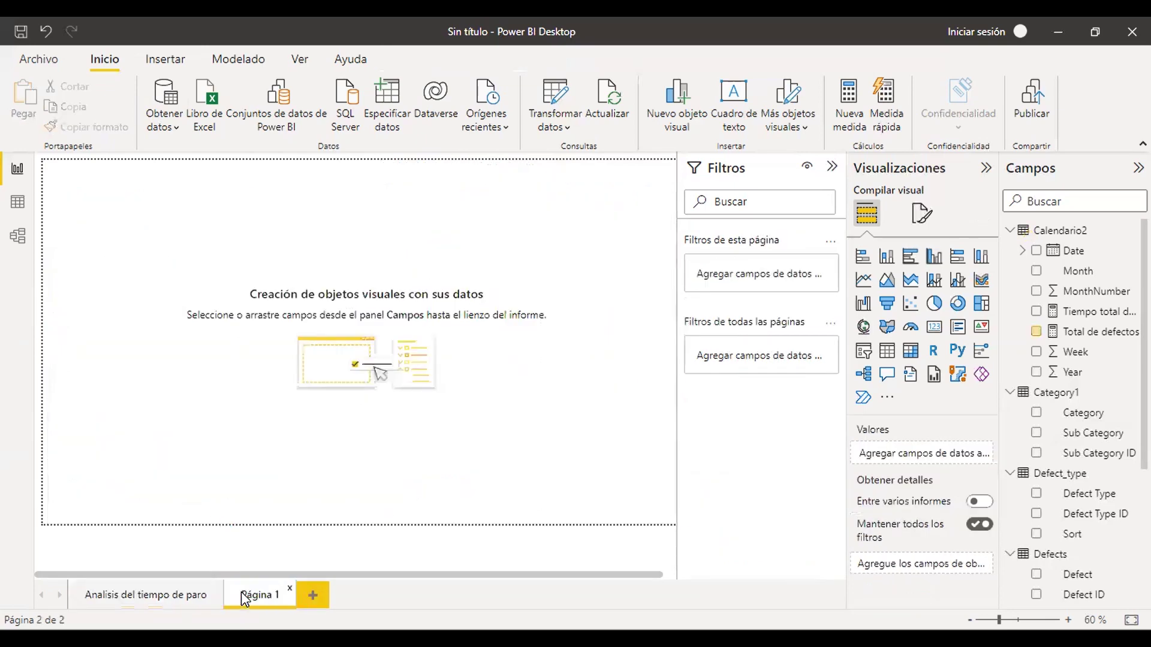
pyautogui.rightClick(252, 597)
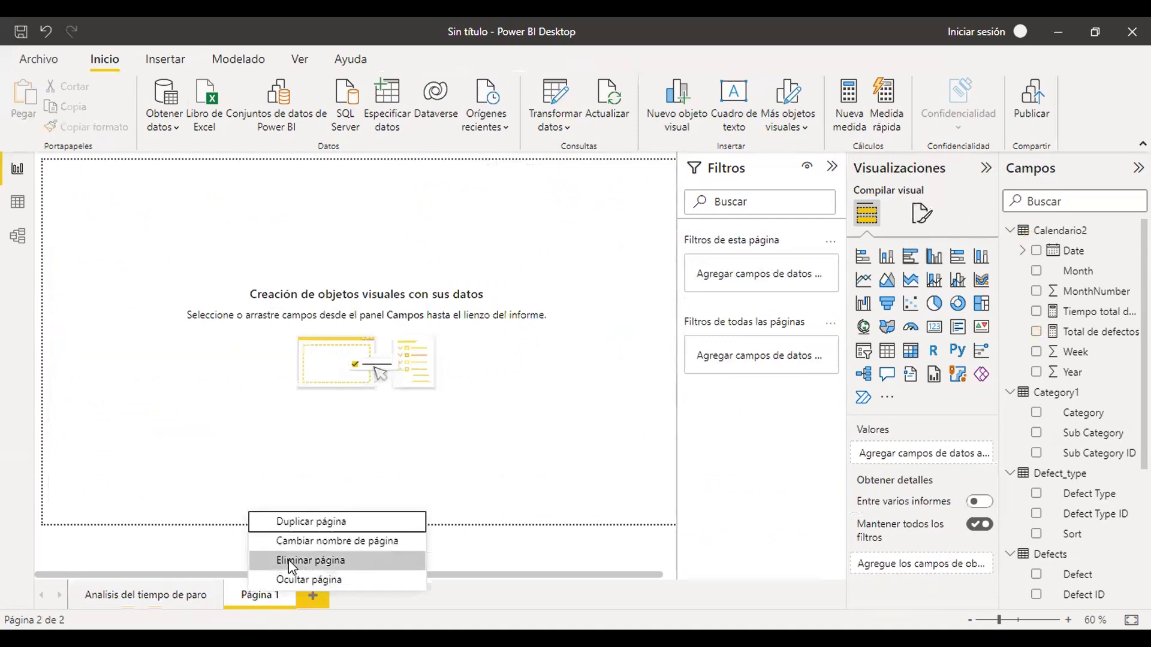
pyautogui.click(297, 541)
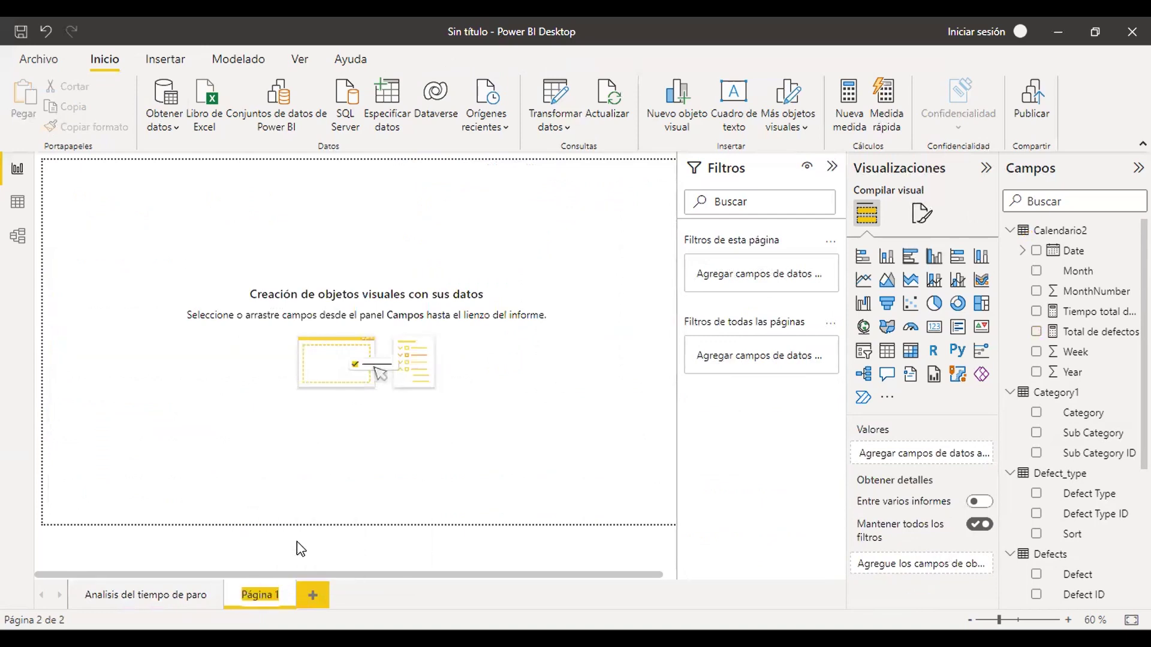
pyautogui.press('BackSpace')
pyautogui.write('cal')
pyautogui.write('idad de')
pyautogui.write(' los pr')
pyautogui.write('oveed')
pyautogui.write('ores')
pyautogui.press('Return')
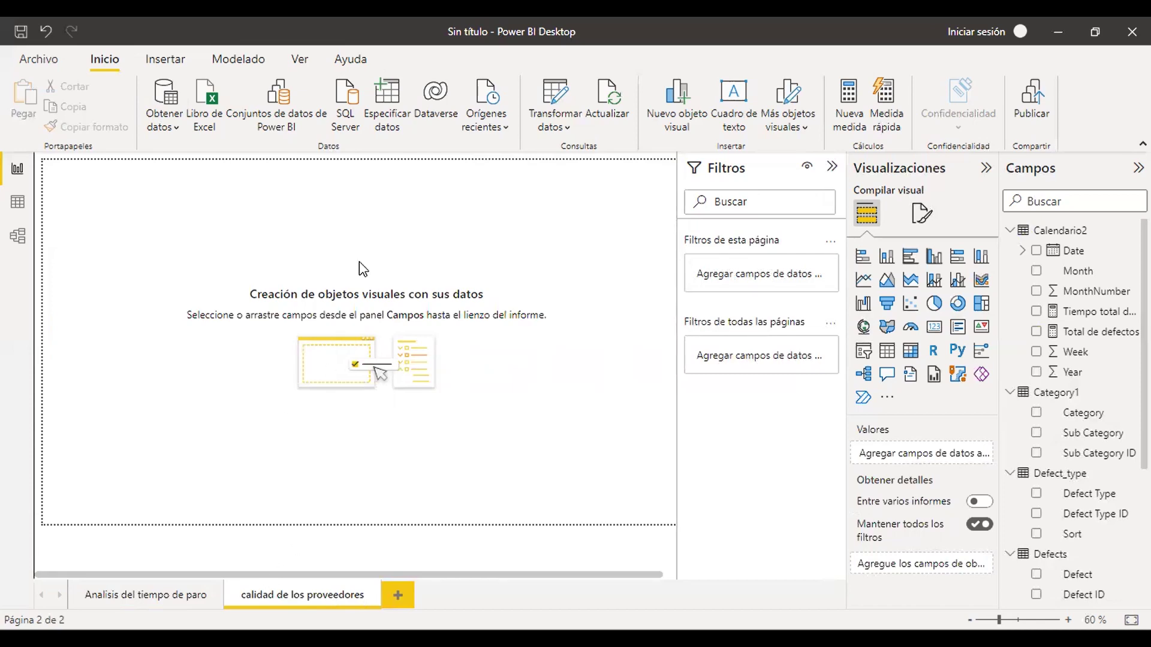
# Add a line chart widened to about double its default width, with Month on the X axis and Total de defectos on the Y axis
pyautogui.click(863, 280)
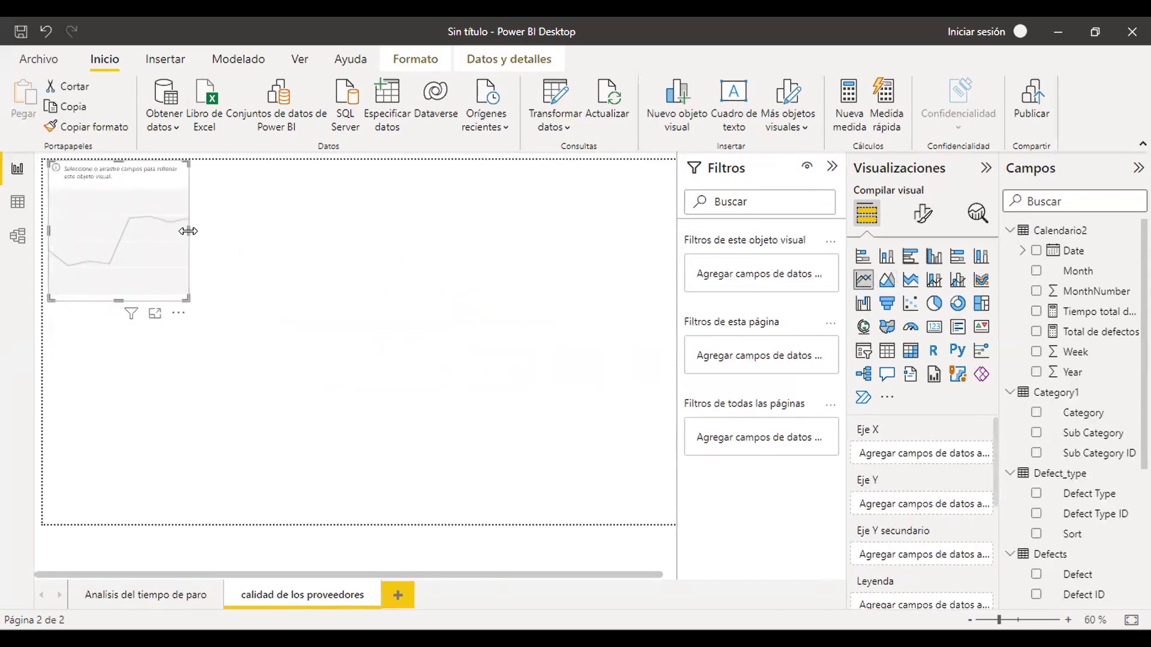
pyautogui.moveTo(189, 231); pyautogui.dragTo(340, 233)
pyautogui.click(341, 372)
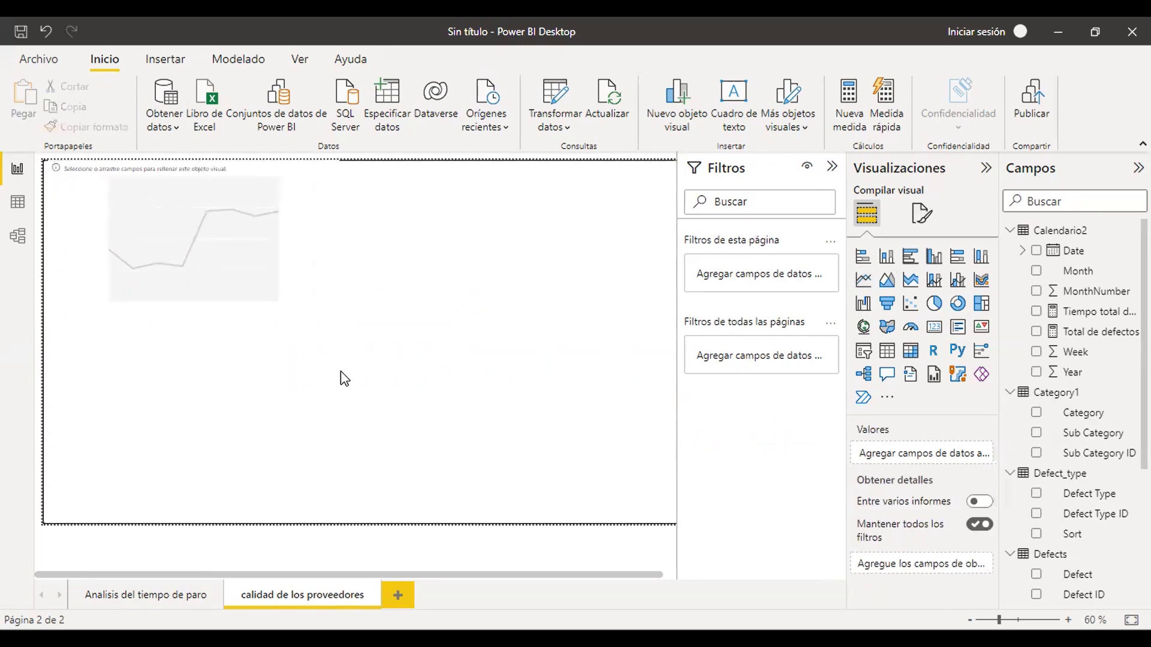
pyautogui.click(177, 226)
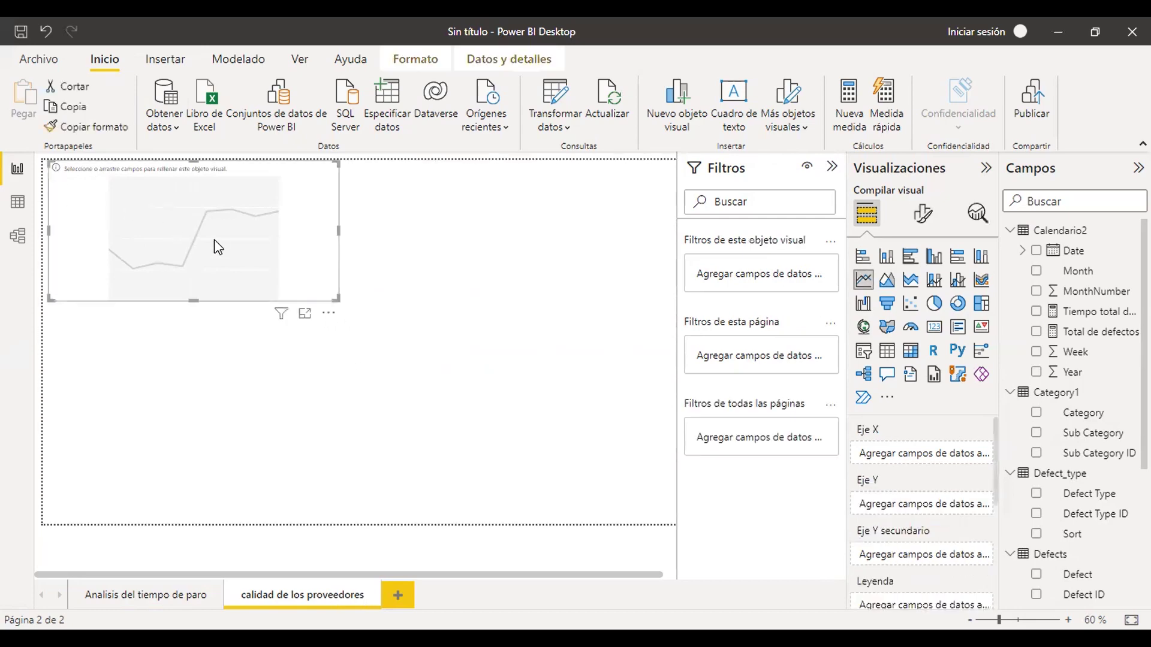
pyautogui.click(1036, 272)
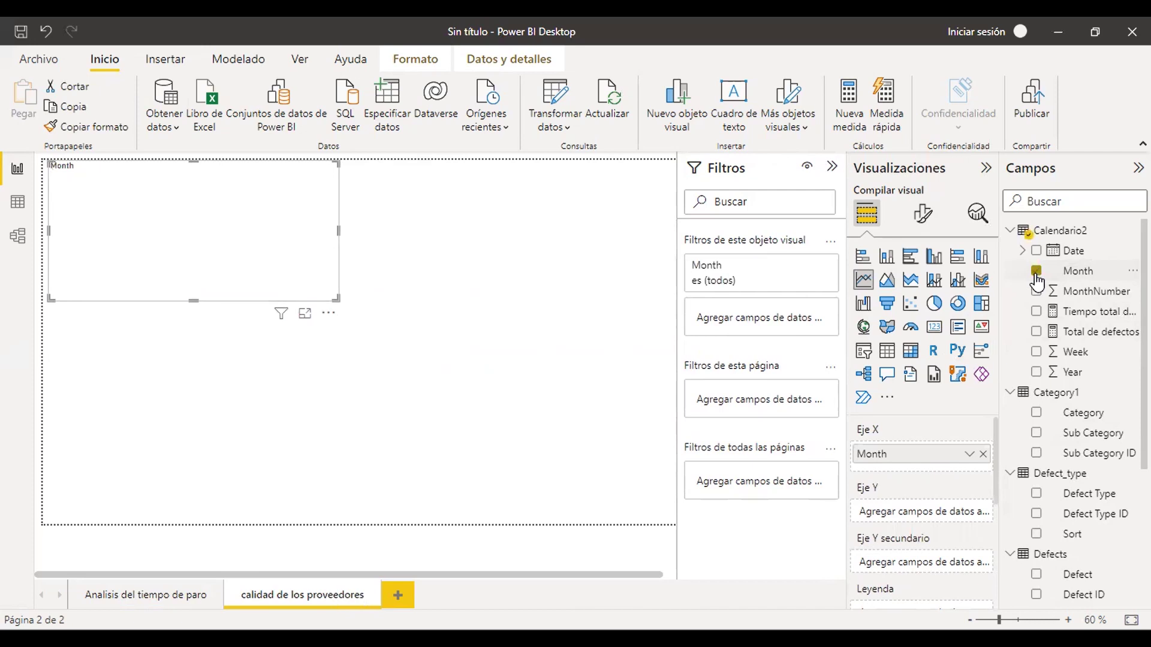
pyautogui.click(1037, 333)
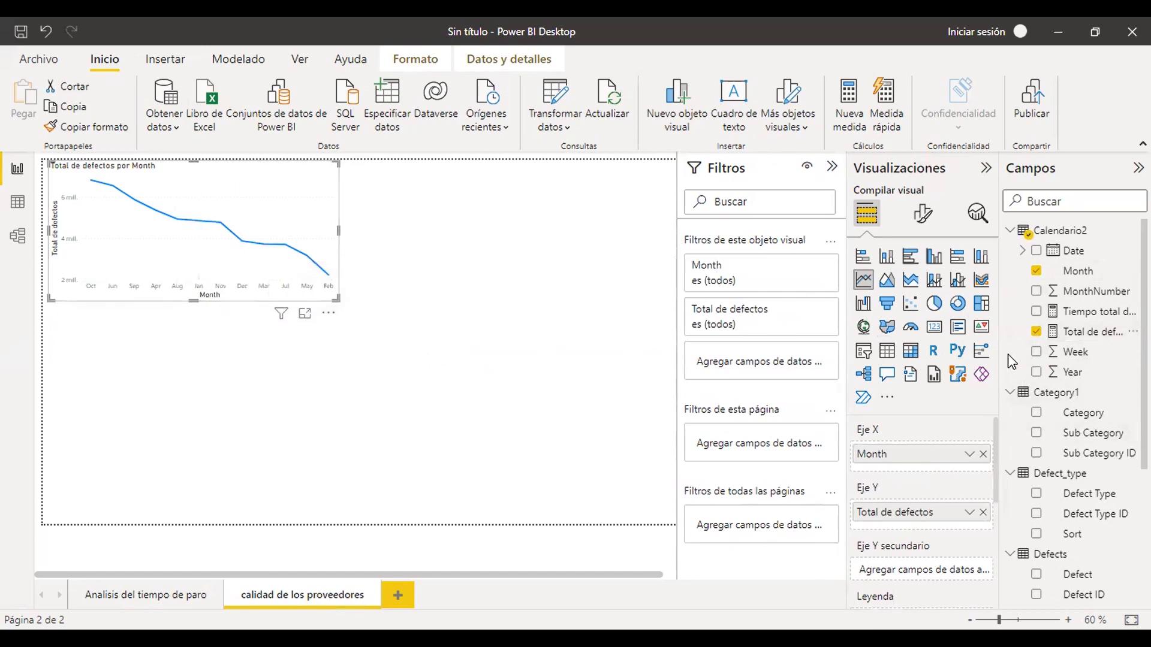
# Add a page-level filter on Year that keeps values that are 2013 or 2014, and apply it
pyautogui.moveTo(1064, 374); pyautogui.dragTo(770, 453)
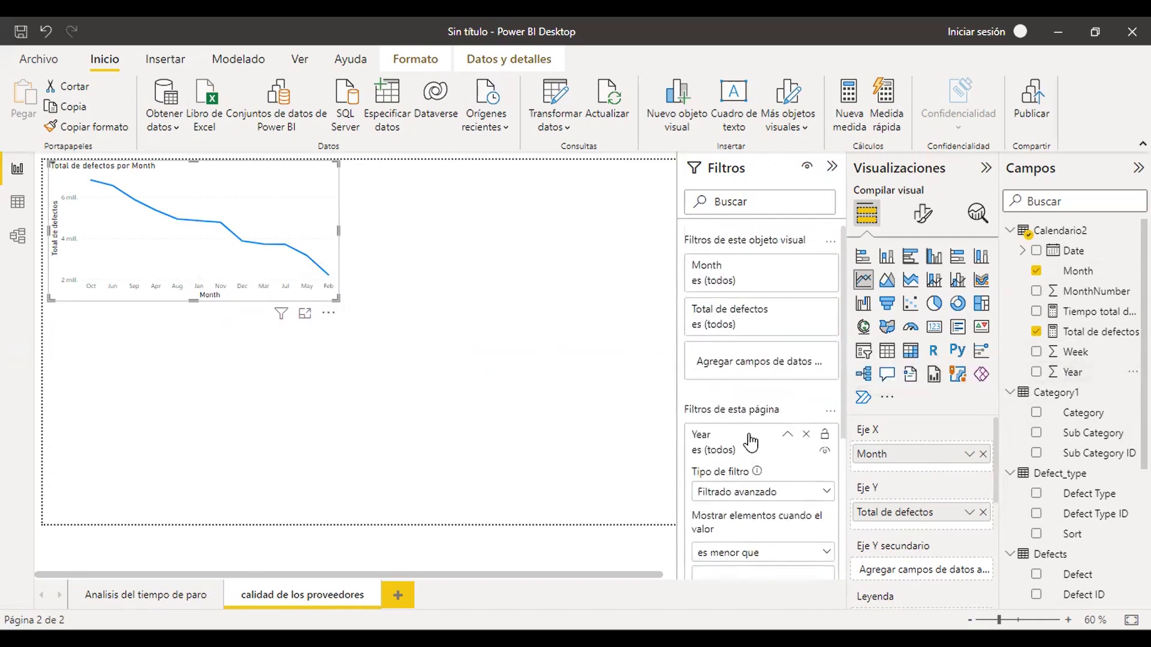
pyautogui.scroll(-4, 752, 440)
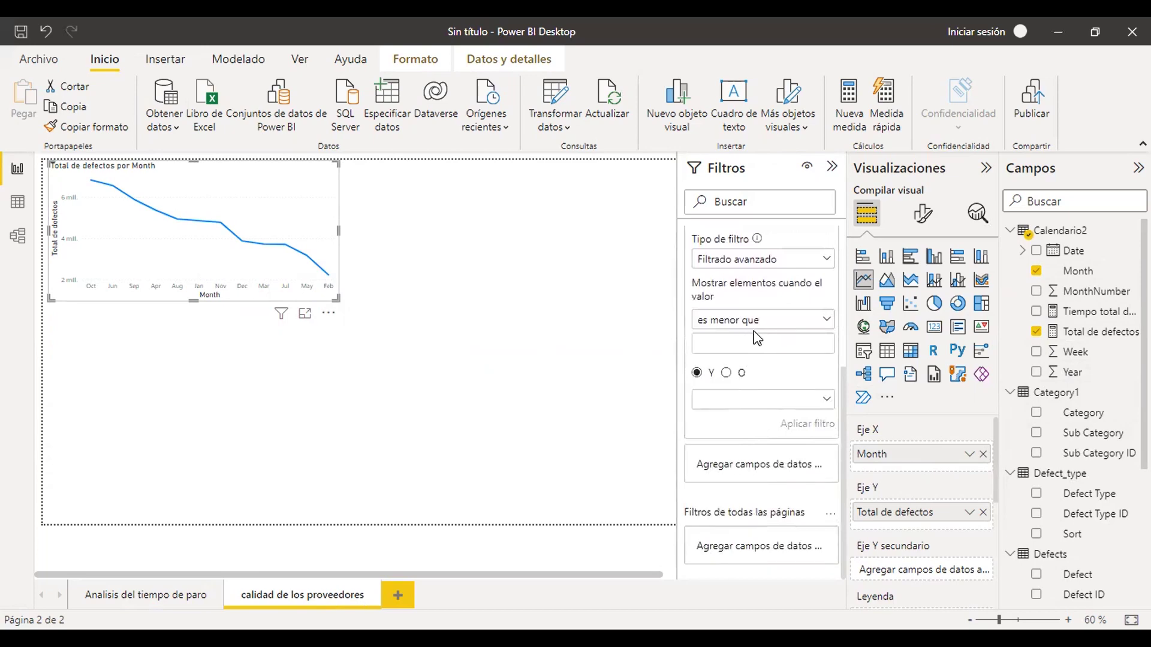
pyautogui.click(824, 323)
pyautogui.click(738, 423)
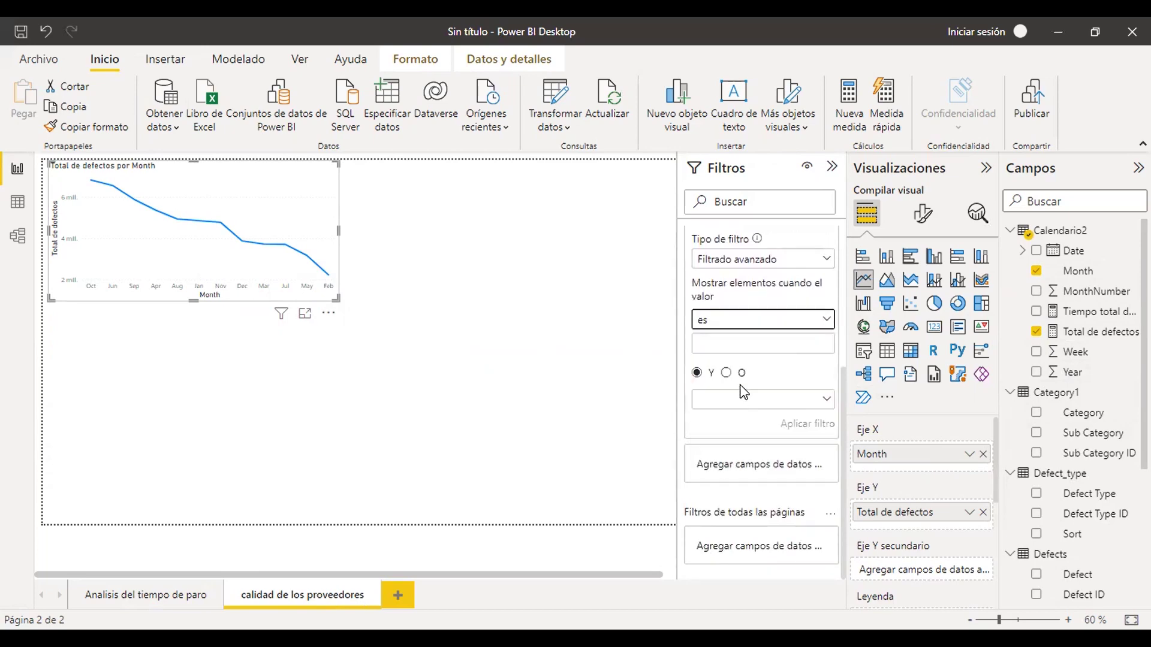
pyautogui.click(735, 346)
pyautogui.write('2013')
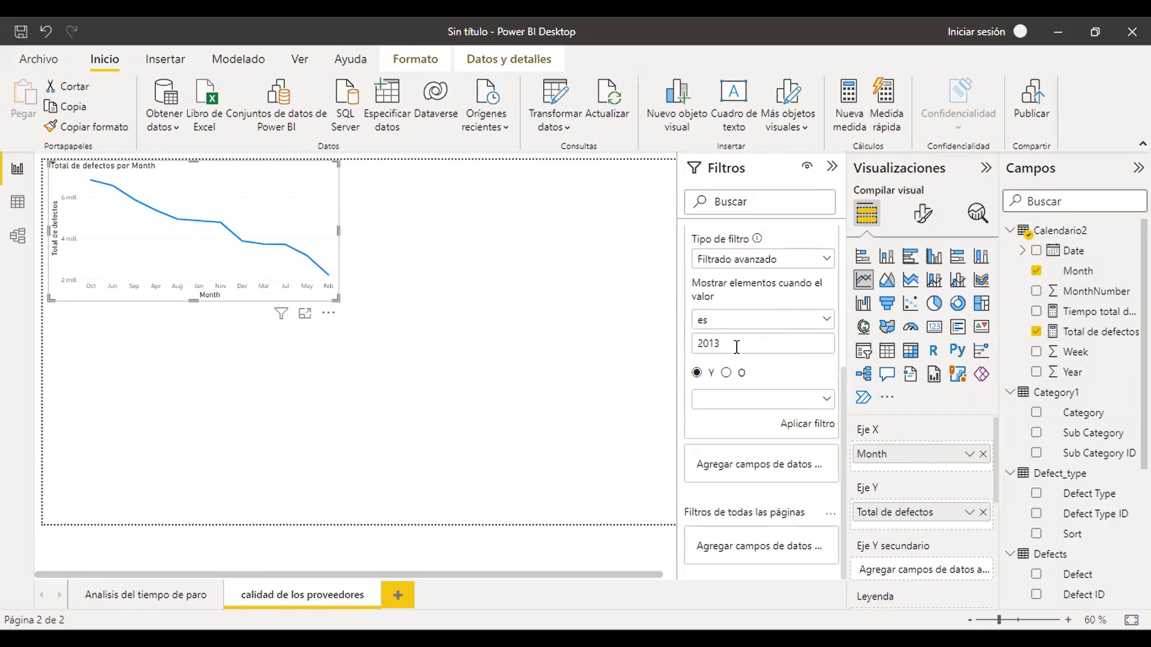
pyautogui.click(726, 373)
pyautogui.click(725, 399)
pyautogui.click(721, 505)
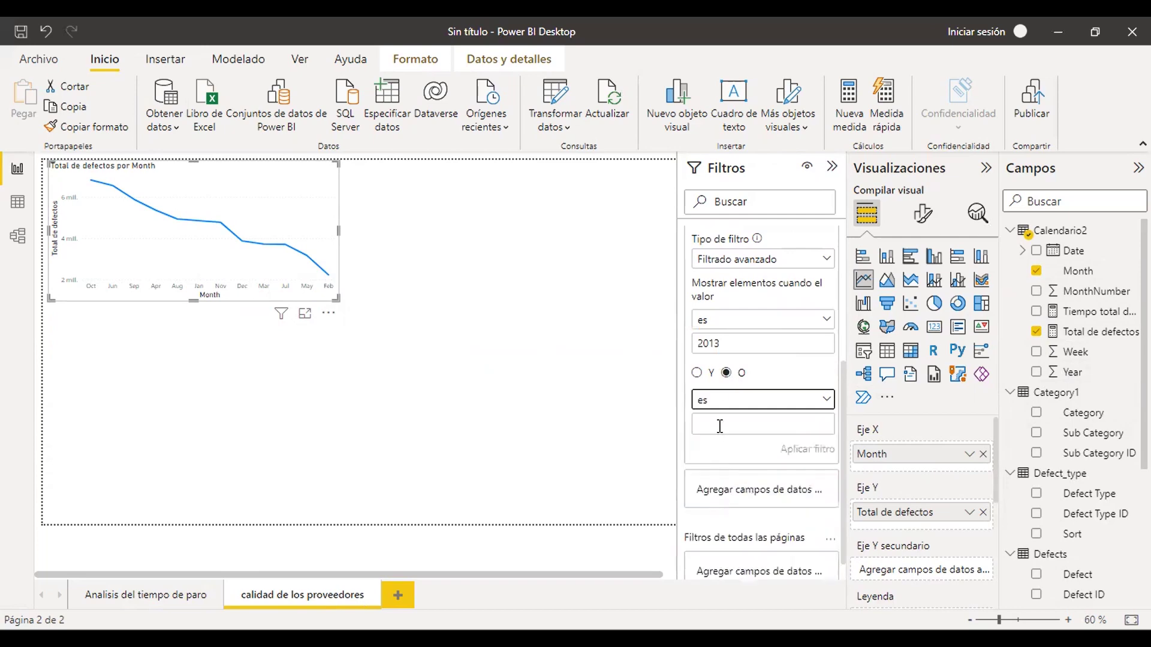
pyautogui.click(719, 426)
pyautogui.write('2014')
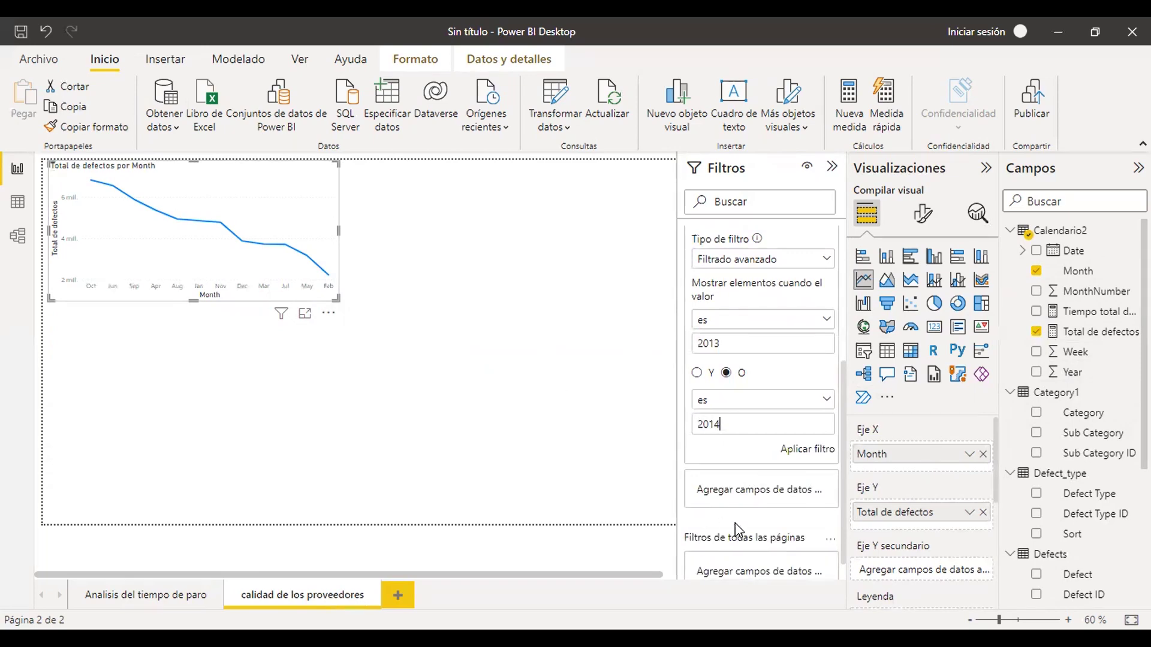
pyautogui.click(792, 452)
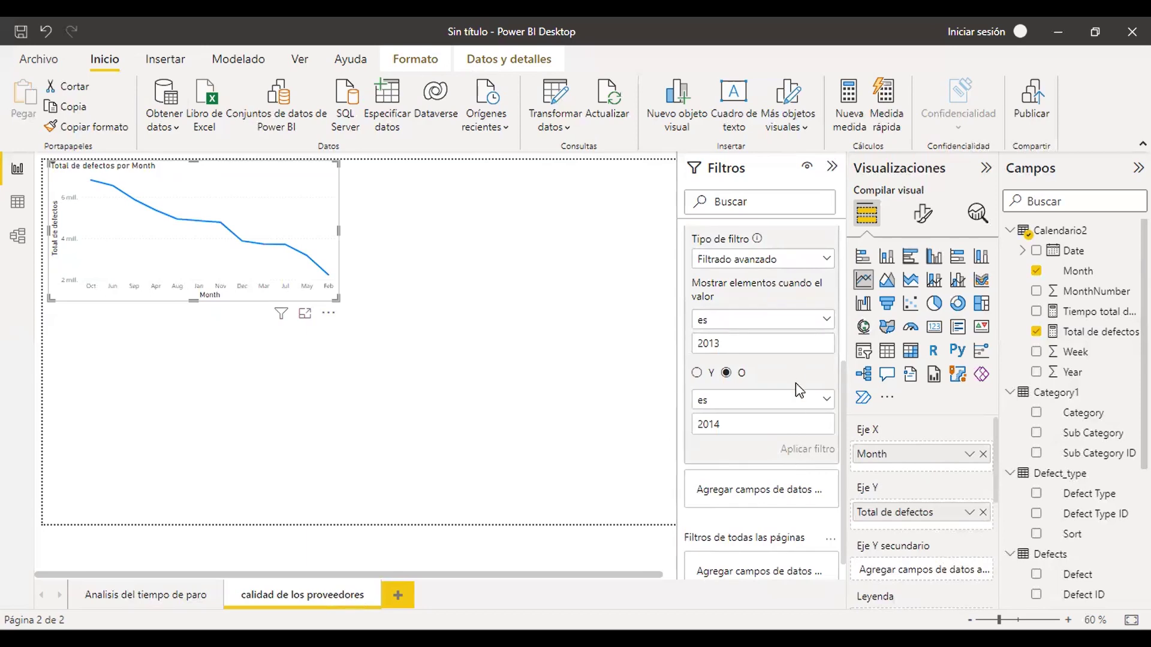
pyautogui.scroll(2, 774, 419)
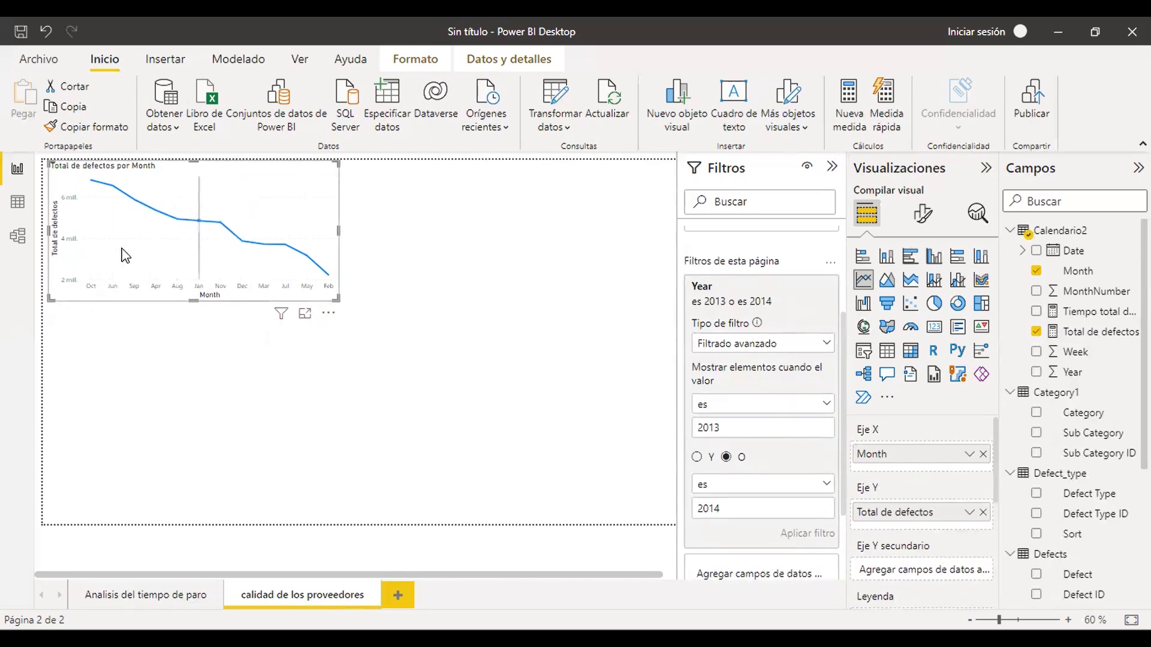
# Split the line chart by Year as its legend, and make the chart slightly wider and taller
pyautogui.moveTo(190, 227)
pyautogui.scroll(-3, 960, 497)
pyautogui.scroll(2, 959, 501)
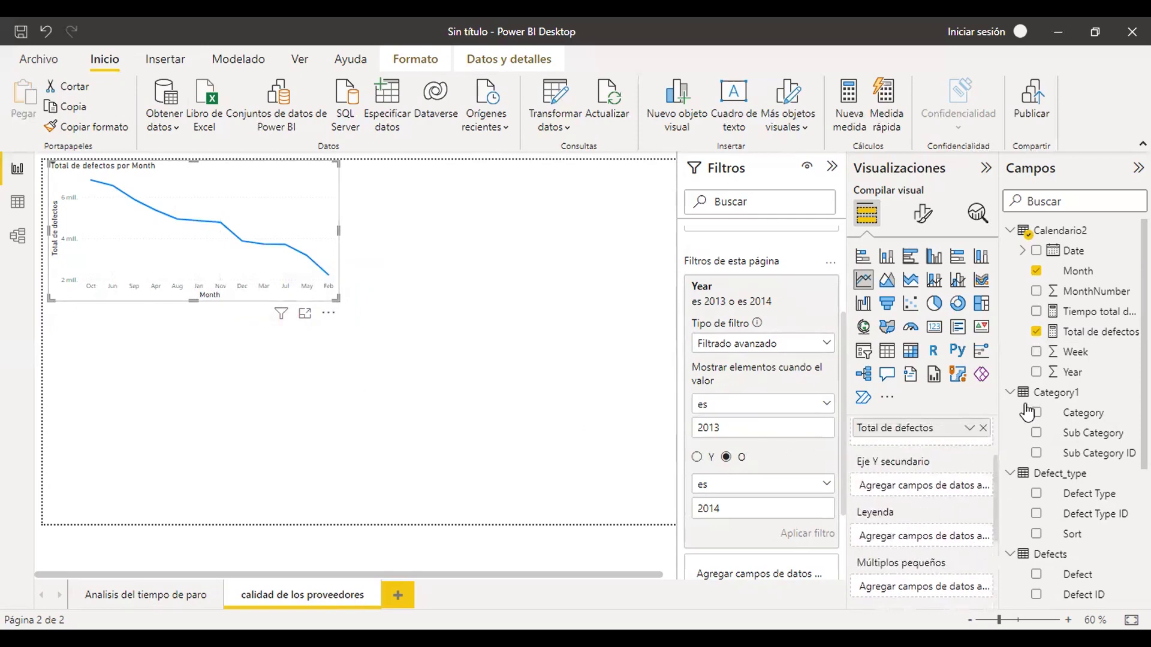
pyautogui.scroll(-3, 1087, 429)
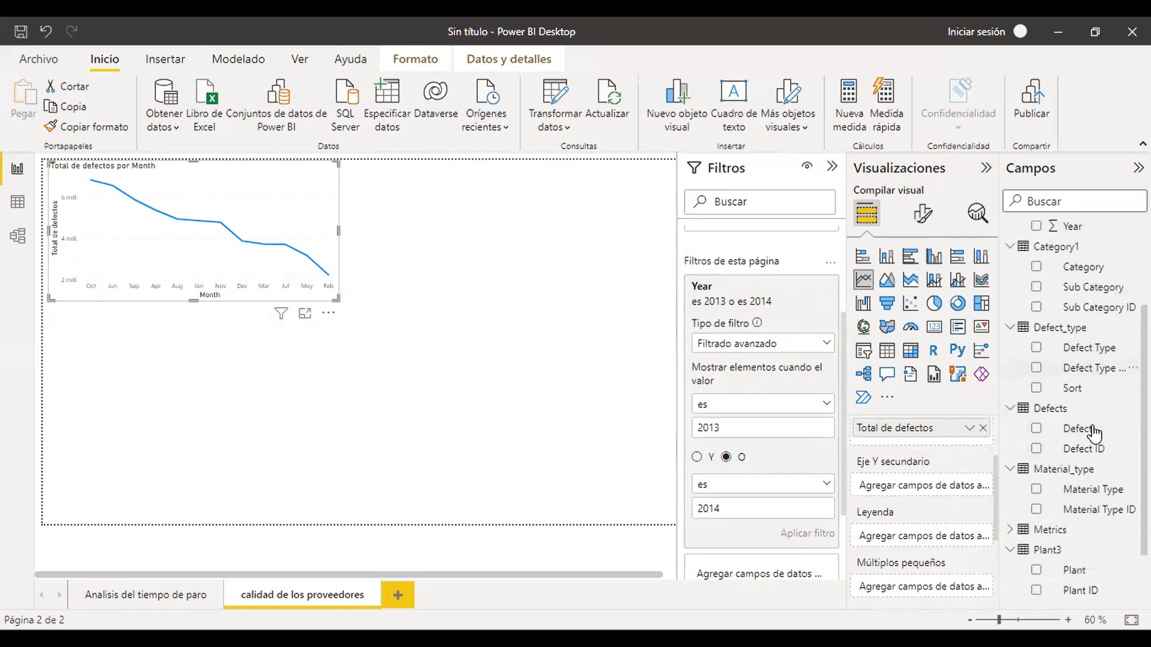
pyautogui.scroll(-1, 1073, 449)
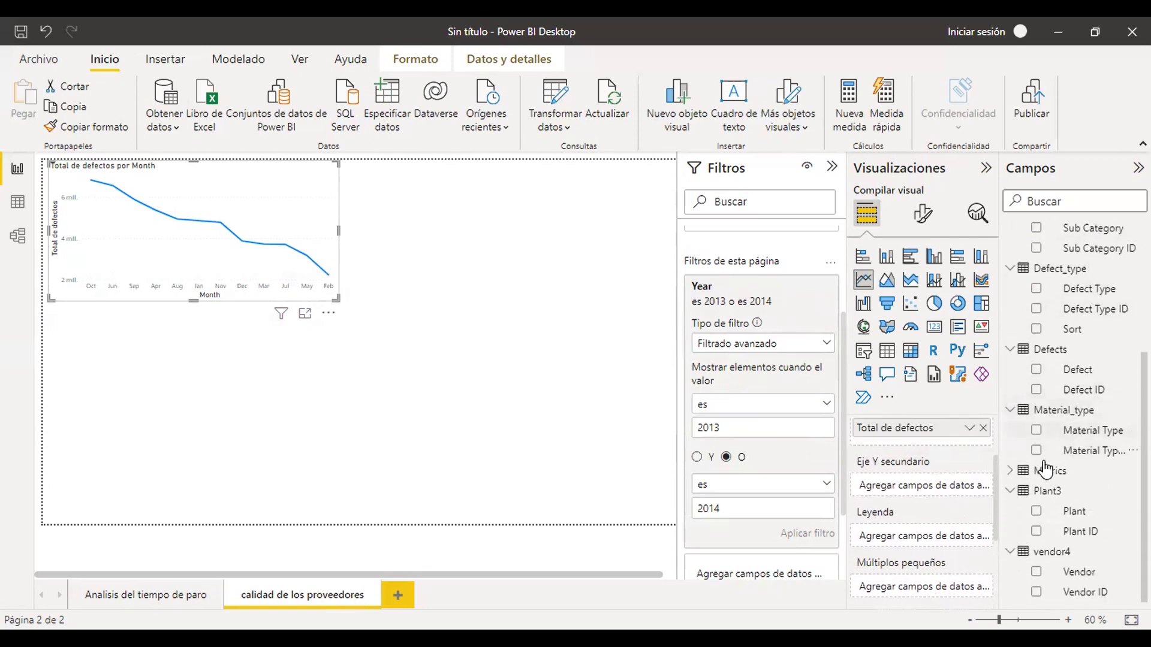
pyautogui.scroll(5, 1053, 472)
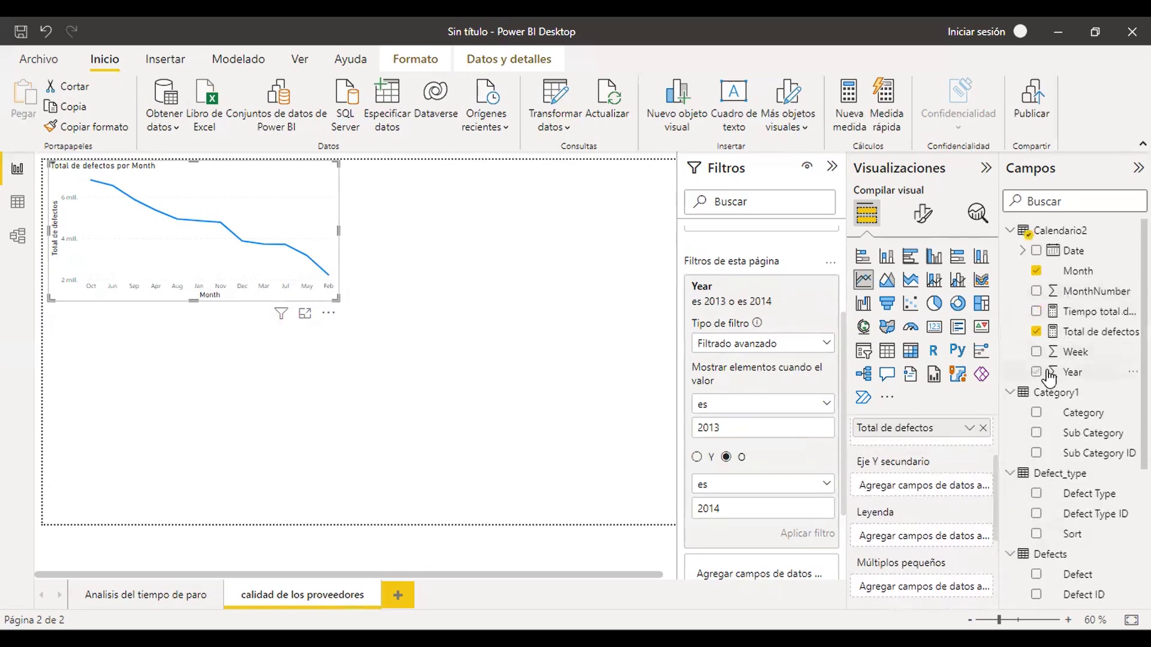
pyautogui.moveTo(1049, 373); pyautogui.dragTo(921, 537)
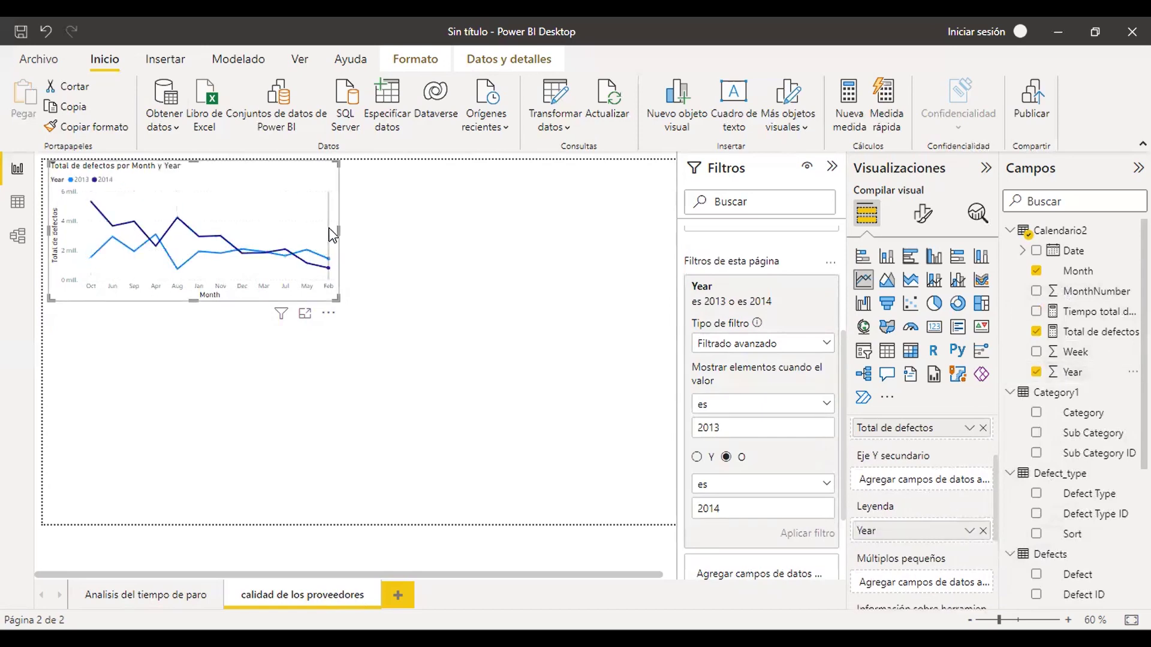
pyautogui.moveTo(337, 230); pyautogui.dragTo(384, 240)
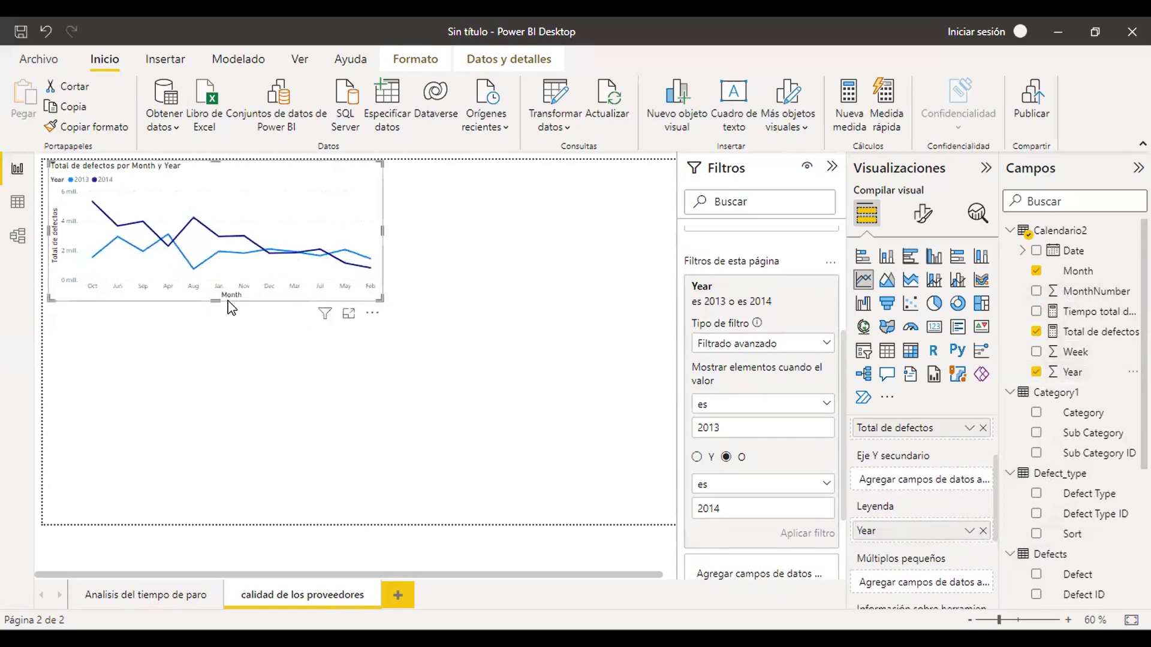
pyautogui.moveTo(218, 301); pyautogui.dragTo(217, 319)
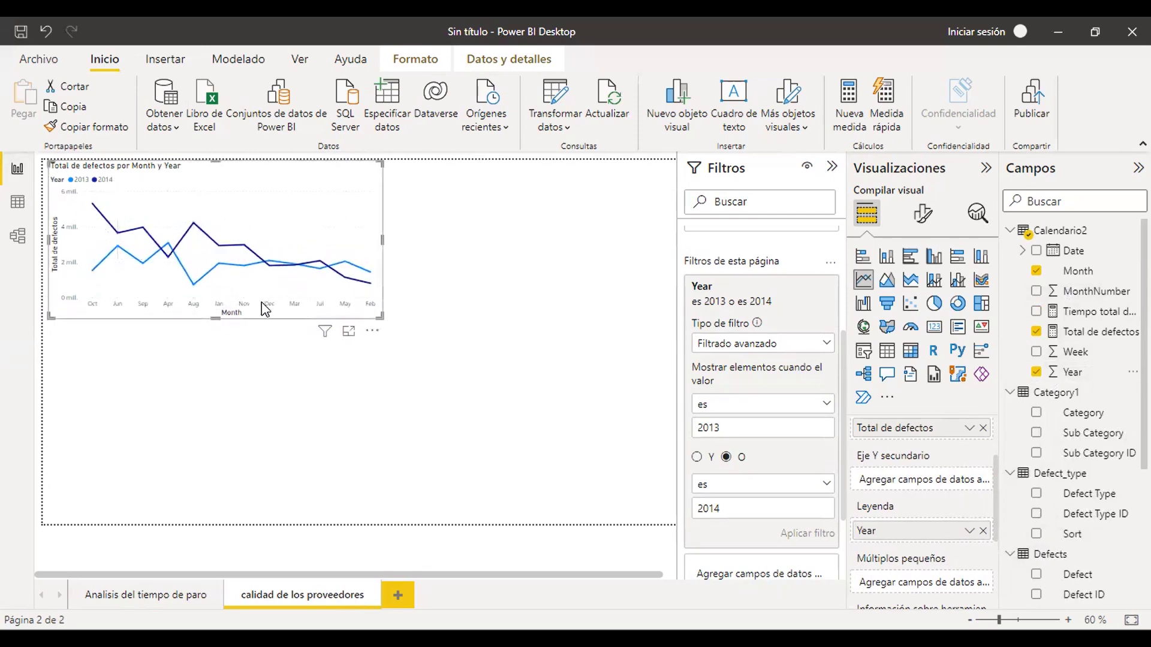
# Sort the line chart's Year legend in ascending order
pyautogui.rightClick(155, 313)
pyautogui.click(372, 198)
pyautogui.click(372, 330)
pyautogui.moveTo(413, 455)
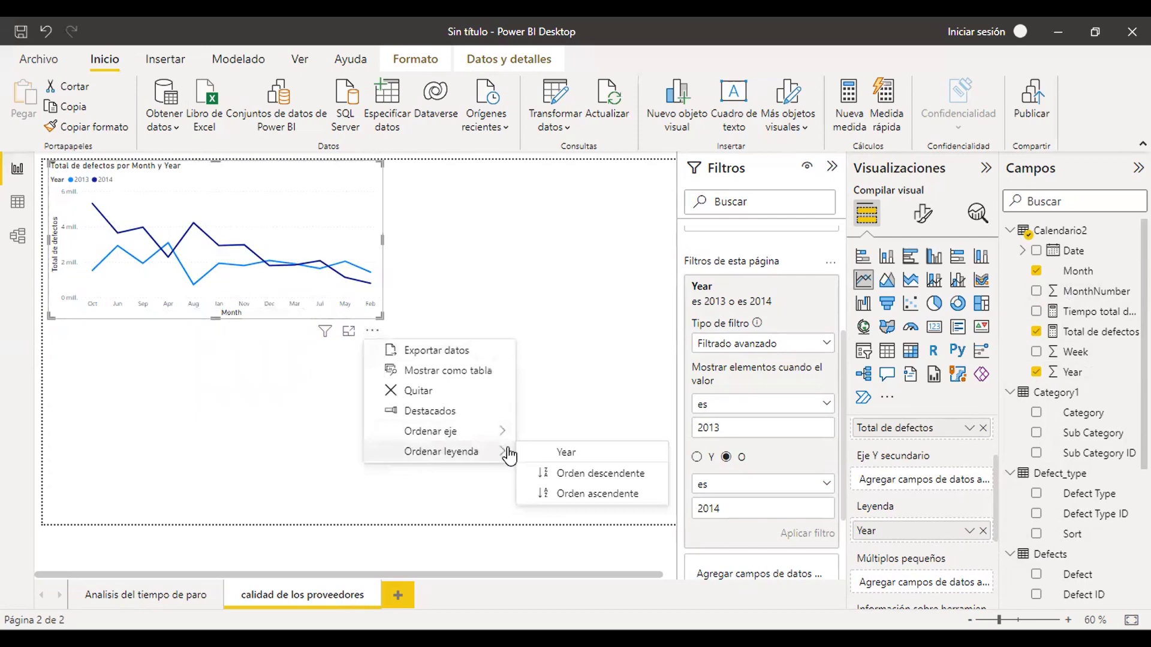
pyautogui.click(574, 493)
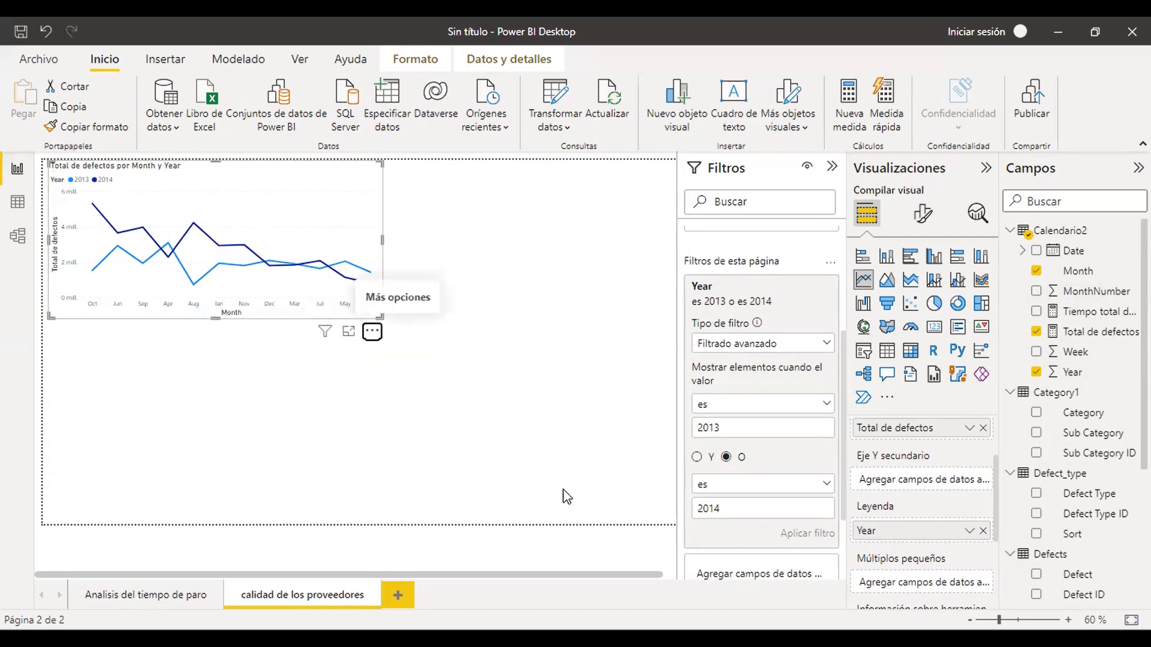
# Set the line chart's axis to sort by Total de defectos
pyautogui.click(372, 331)
pyautogui.moveTo(415, 437)
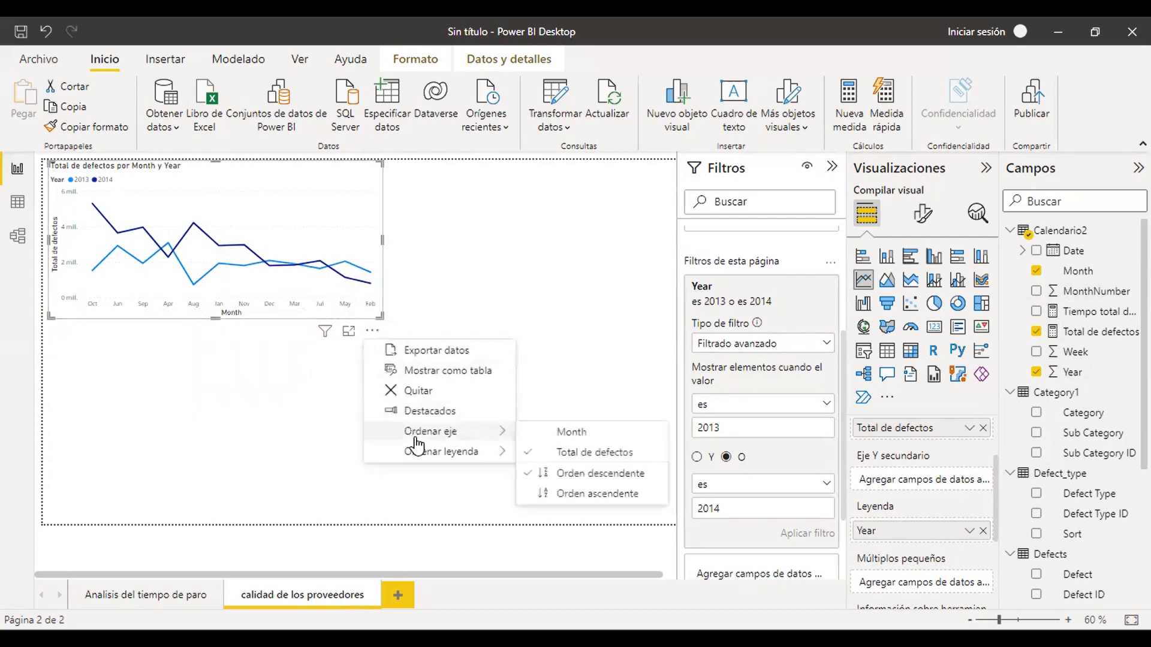
pyautogui.click(550, 445)
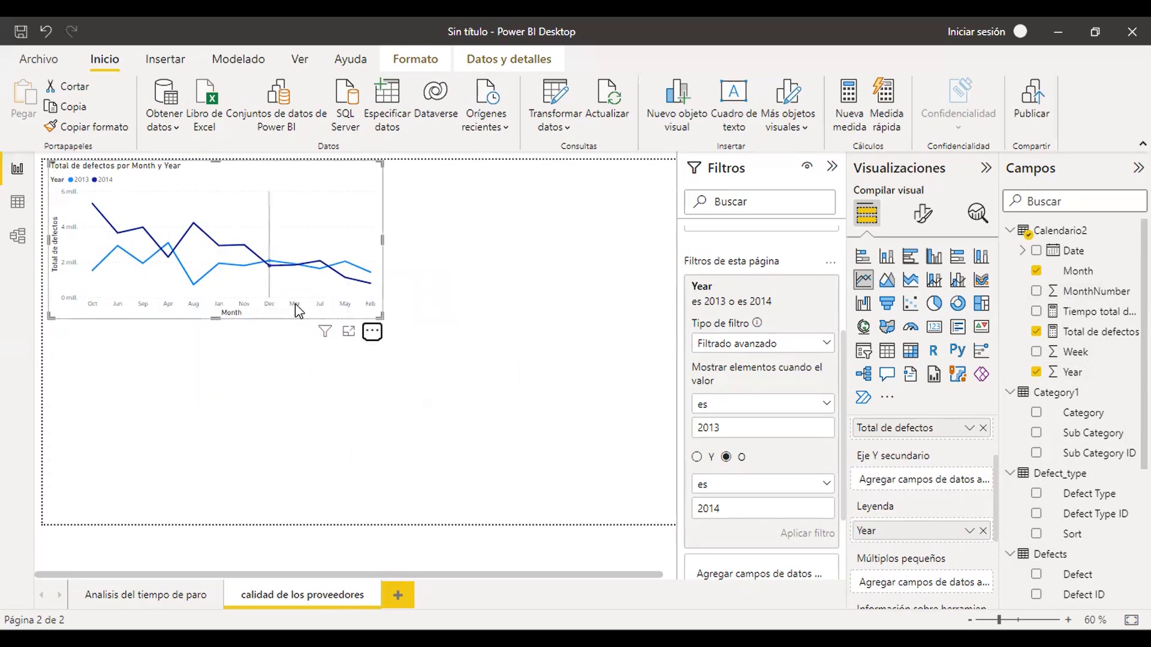
# Sort the line chart's axis by Month in ascending order
pyautogui.click(372, 331)
pyautogui.moveTo(431, 434)
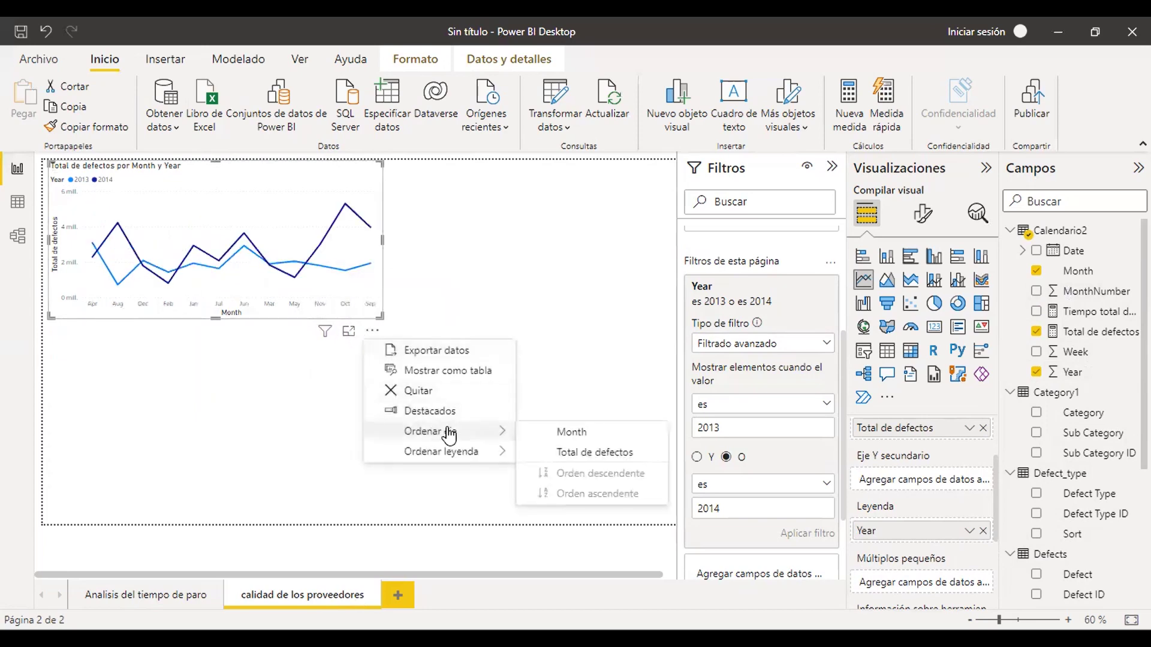
pyautogui.click(572, 446)
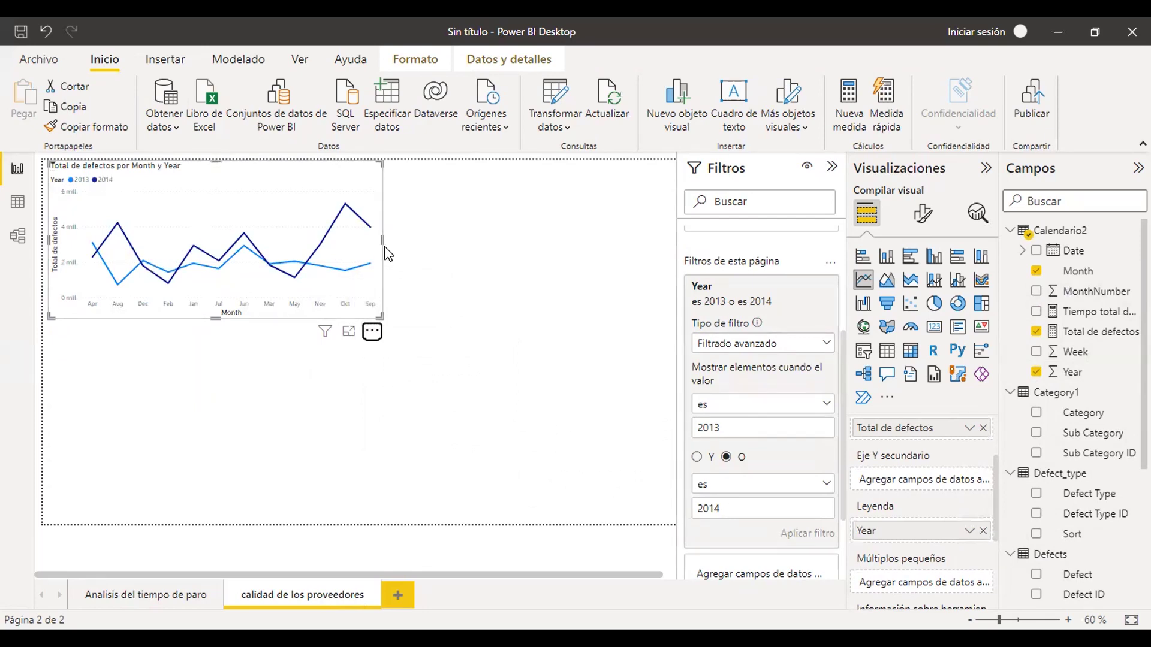
pyautogui.click(406, 241)
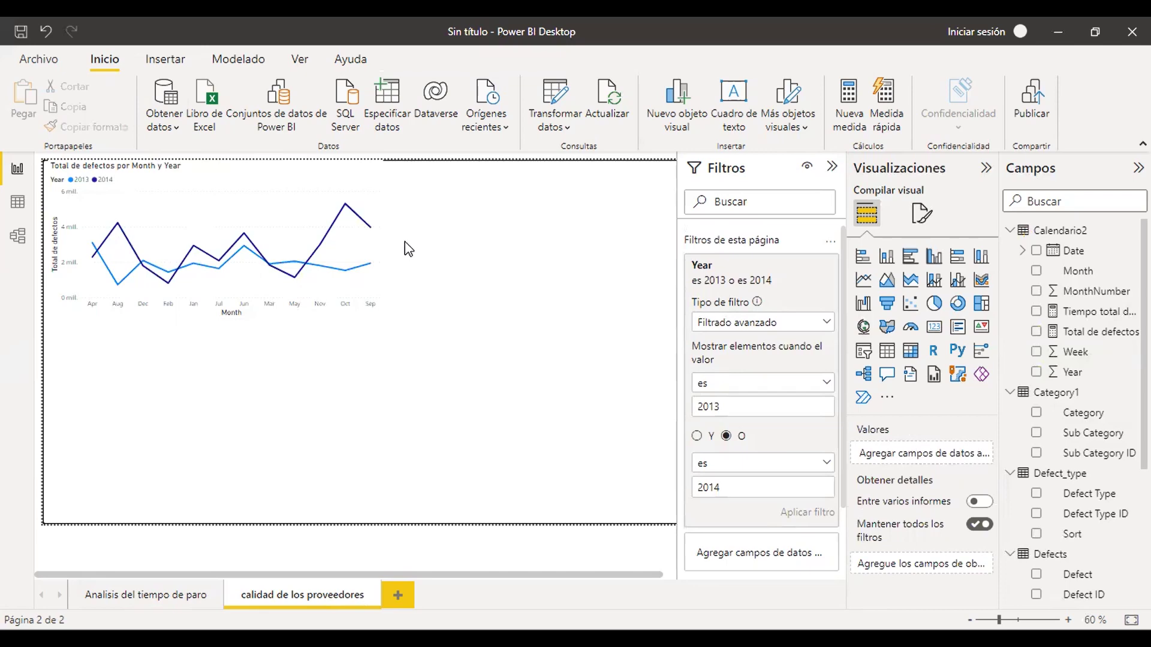
# Add a scatter chart beside the line chart, aligned with the page's upper edge, and make it taller
pyautogui.click(911, 304)
pyautogui.moveTo(323, 408); pyautogui.dragTo(564, 229)
pyautogui.moveTo(341, 244); pyautogui.dragTo(380, 257)
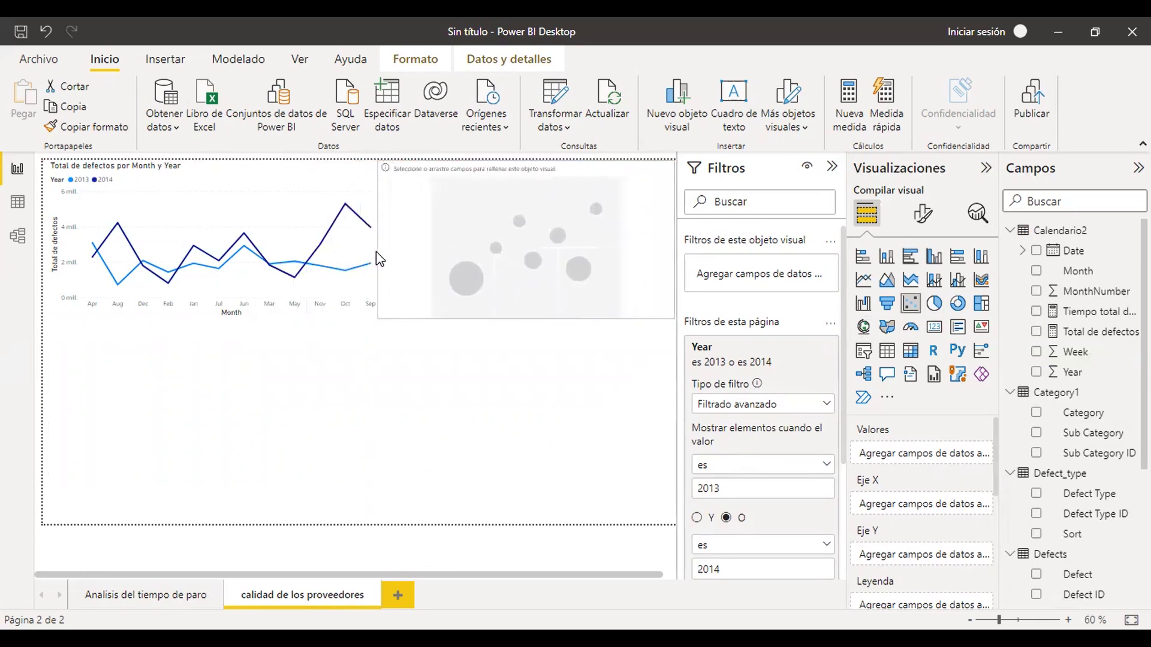
pyautogui.moveTo(527, 320); pyautogui.dragTo(537, 430)
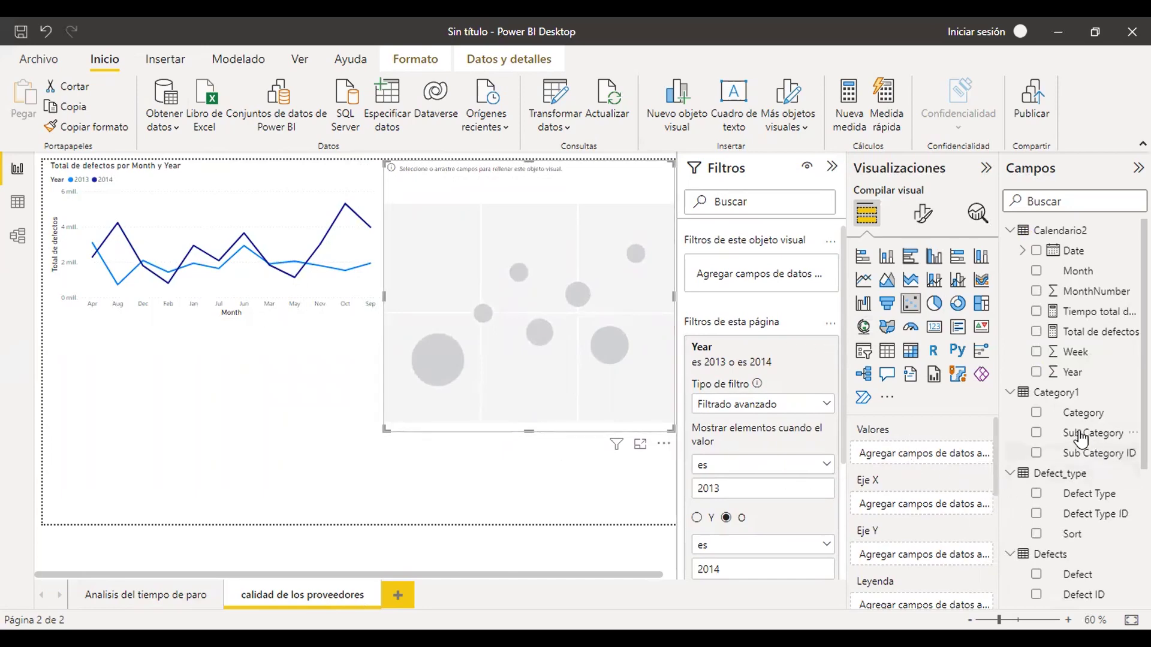
# Add Category and Defect Type as the scatter chart's values and put Total de defectos on its X axis
pyautogui.click(1037, 413)
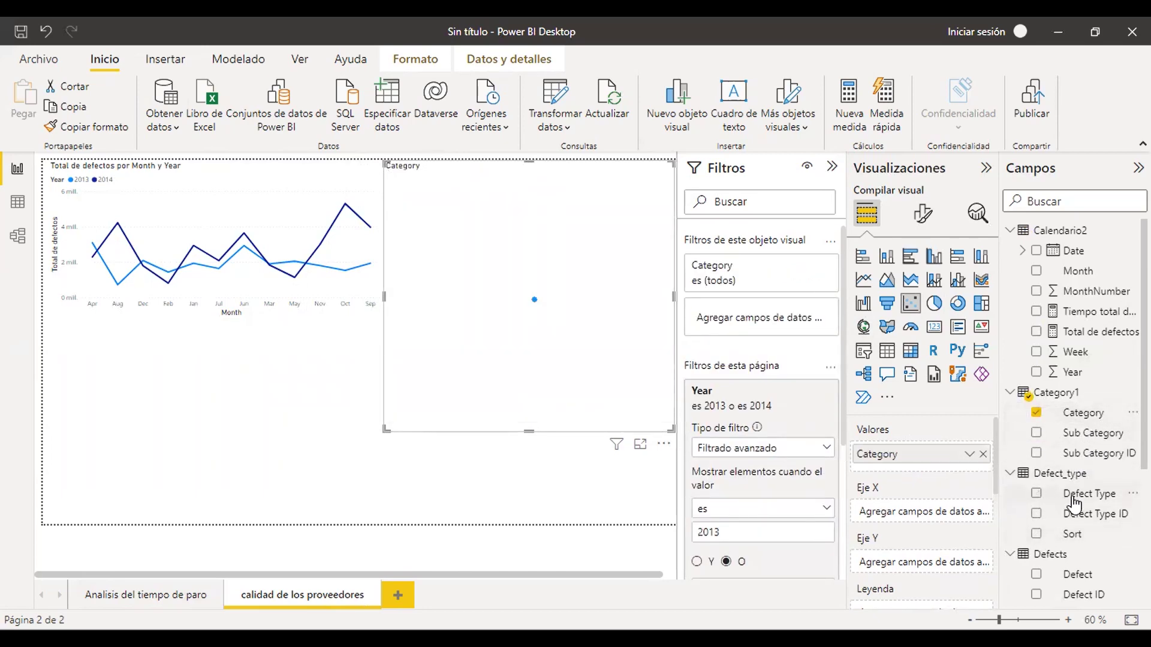
pyautogui.moveTo(978, 494); pyautogui.dragTo(938, 466)
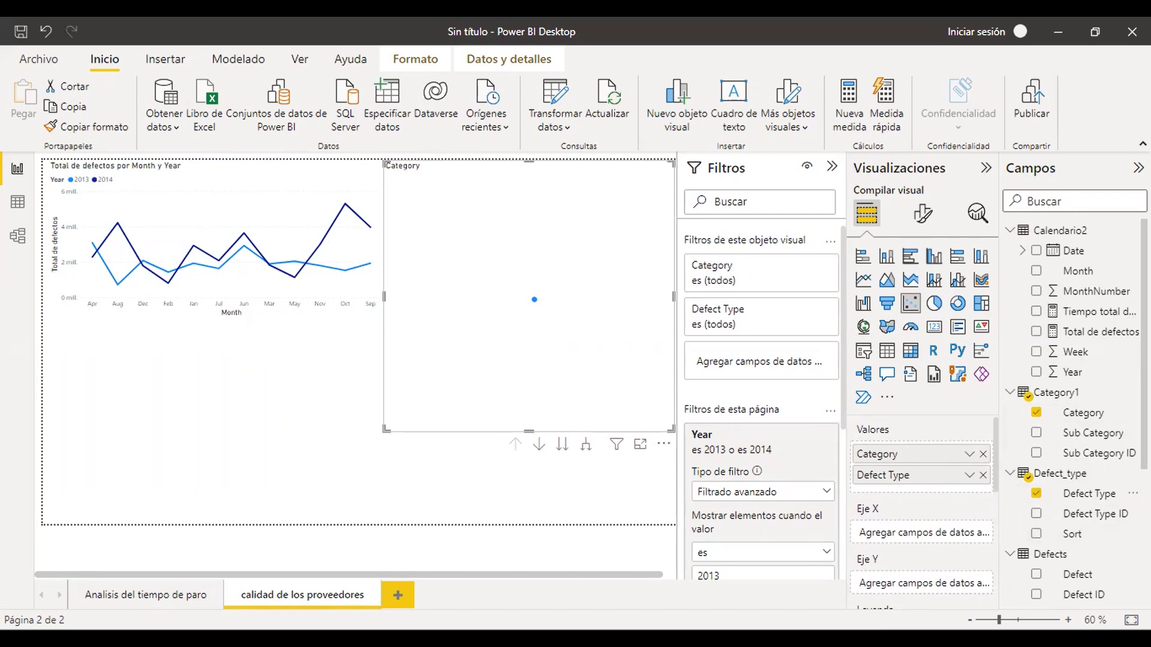
pyautogui.moveTo(1078, 333); pyautogui.dragTo(956, 523)
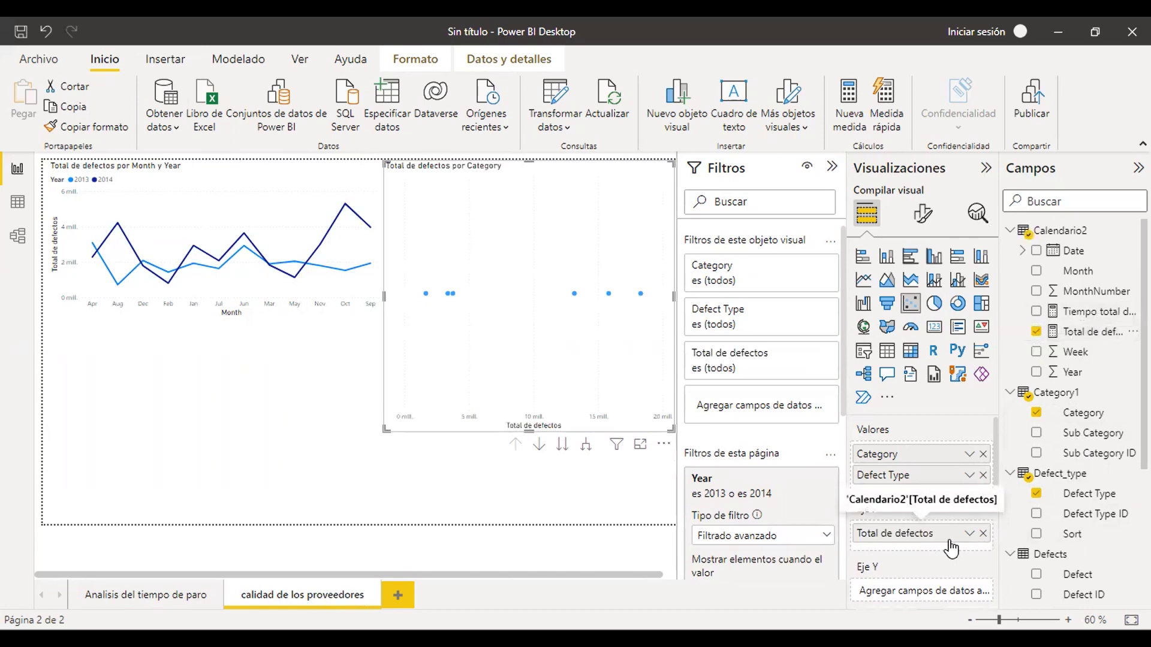
pyautogui.scroll(-3, 904, 490)
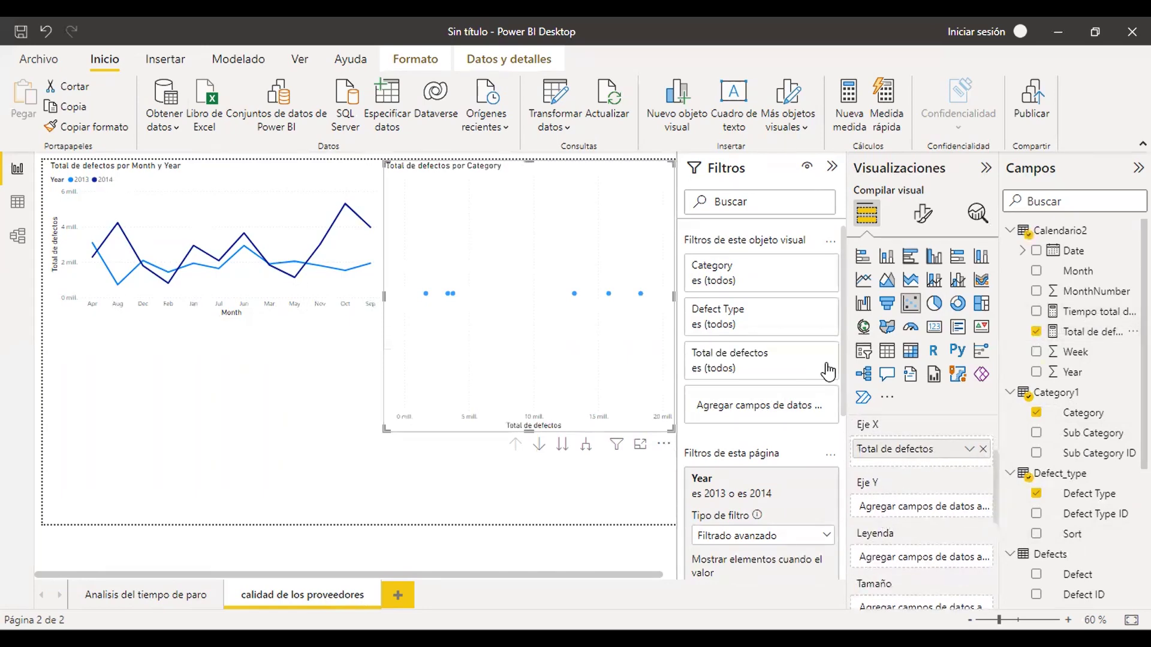
# Start a new measure in Calendario2 named "total de reportes de defecto"
pyautogui.click(848, 109)
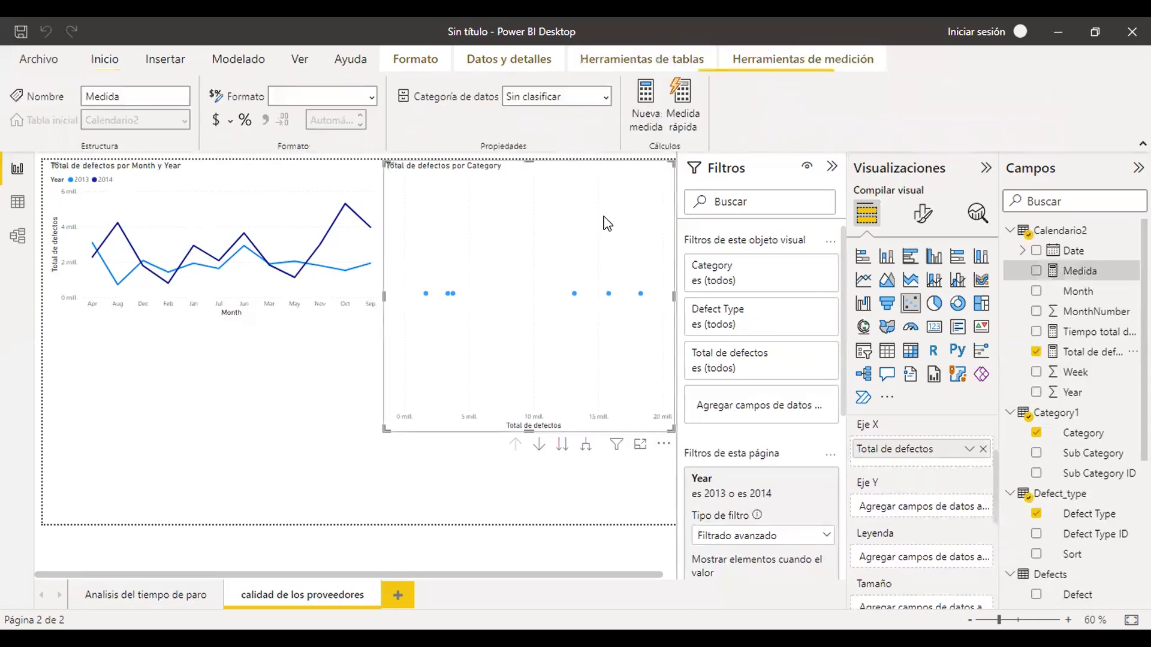
pyautogui.press('BackSpace')
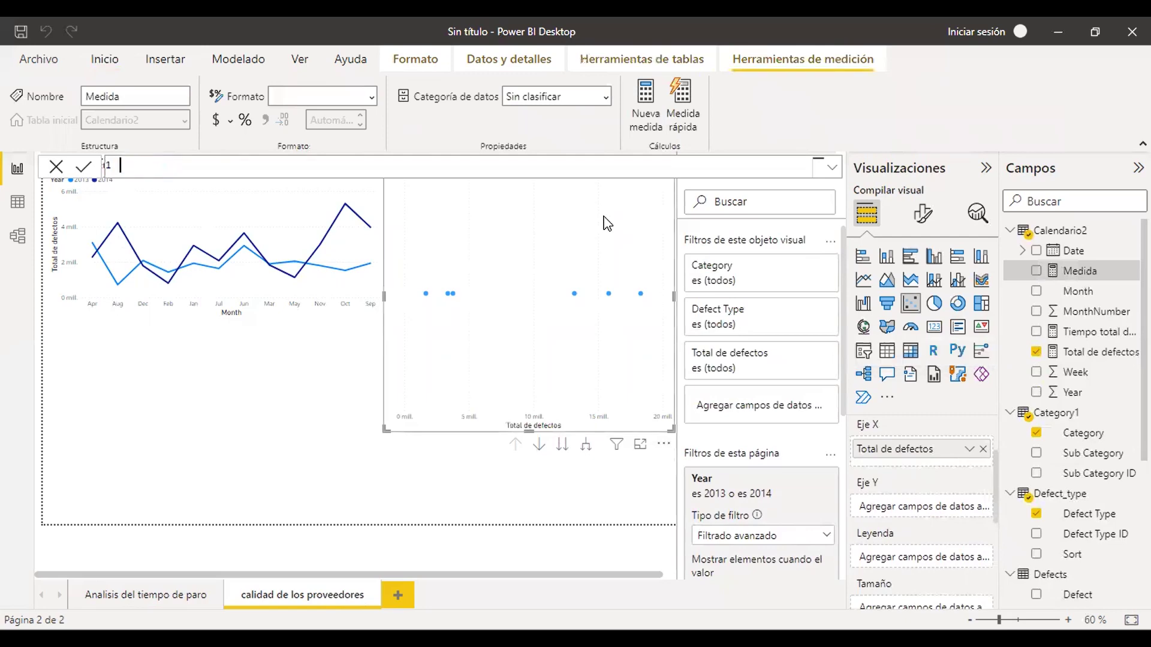
pyautogui.write('total de defectos ')
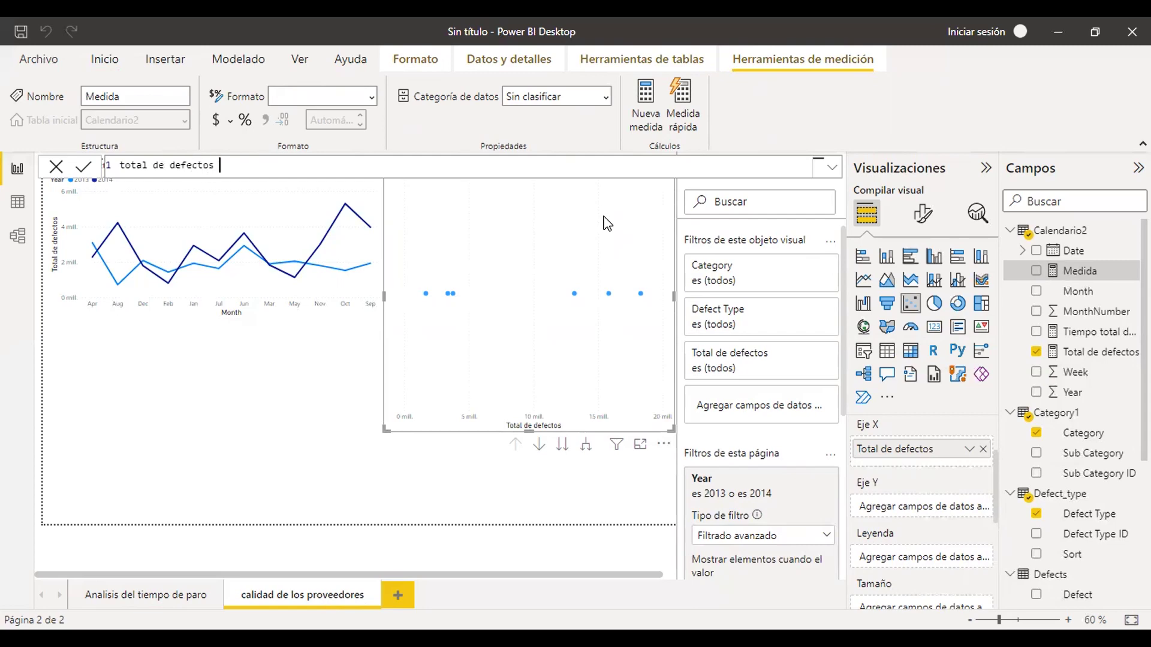
pyautogui.write('rec')
pyautogui.press('BackSpace')
pyautogui.write('poe')
pyautogui.press('BackSpace')
pyautogui.press('BackSpace')
pyautogui.press('BackSpace')
pyautogui.press('BackSpace')
pyautogui.press('BackSpace')
pyautogui.press('BackSpace')
pyautogui.press('BackSpace')
pyautogui.press('BackSpace')
pyautogui.press('BackSpace')
pyautogui.press('BackSpace')
pyautogui.press('BackSpace')
pyautogui.press('BackSpace')
pyautogui.press('BackSpace')
pyautogui.press('BackSpace')
pyautogui.write('reportes de defecto=')
# Define the total de reportes de defecto measure as COUNTROWS(Metrics) and commit it
pyautogui.write('co')
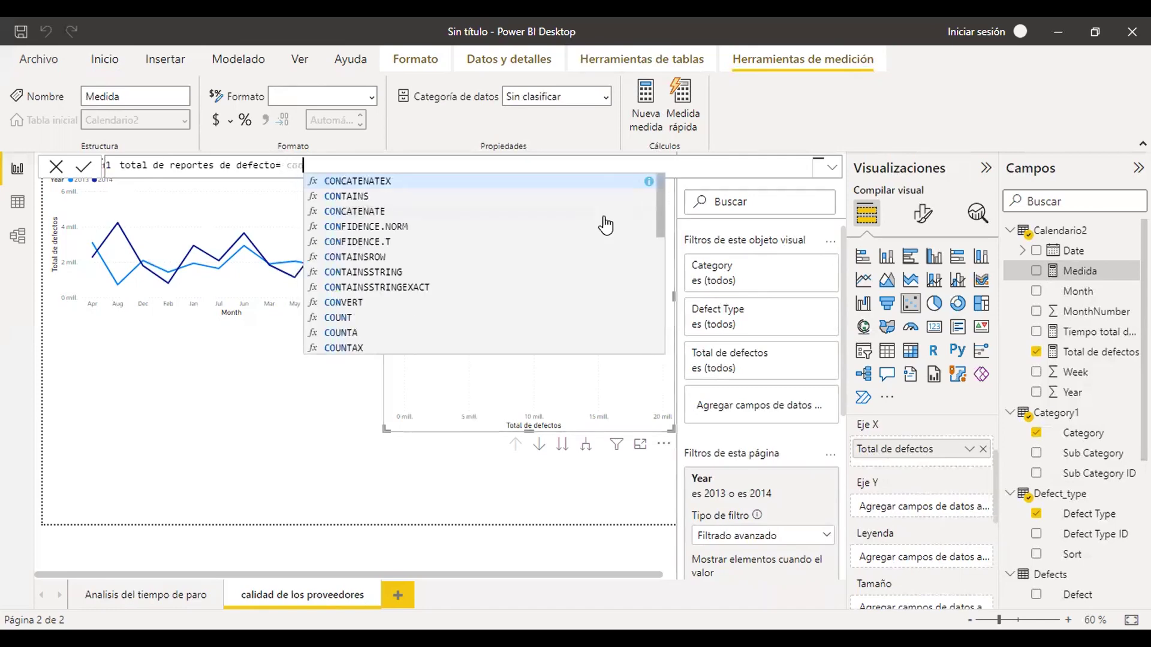
pyautogui.write('n')
pyautogui.press('BackSpace')
pyautogui.write('un')
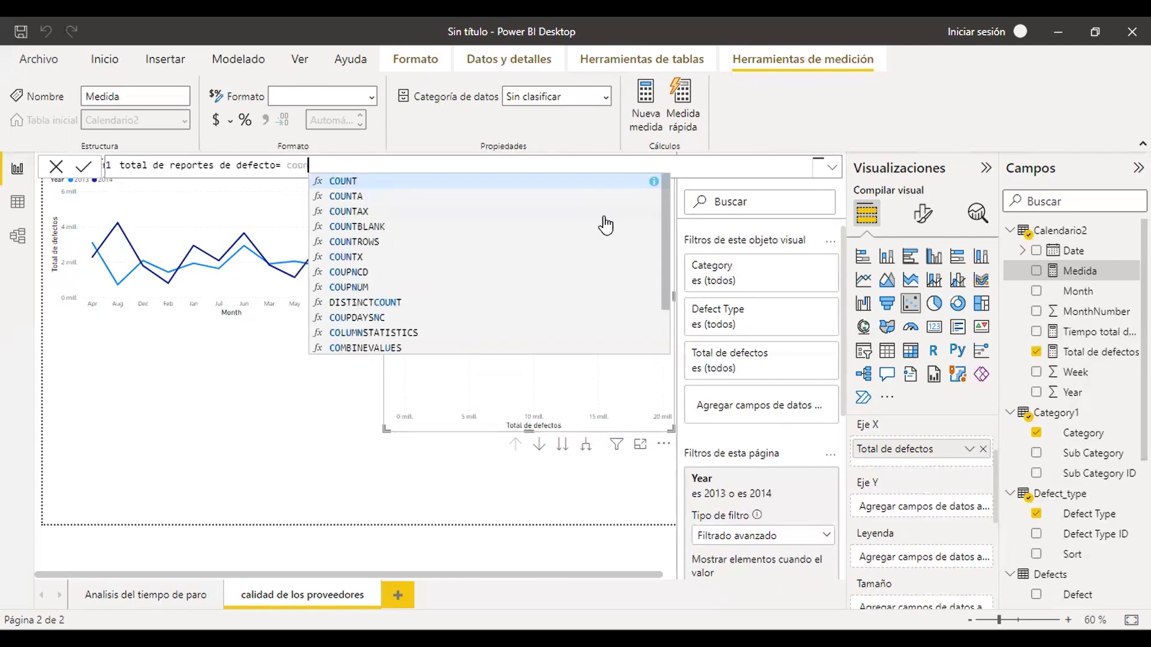
pyautogui.press('Down')
pyautogui.press('Down')
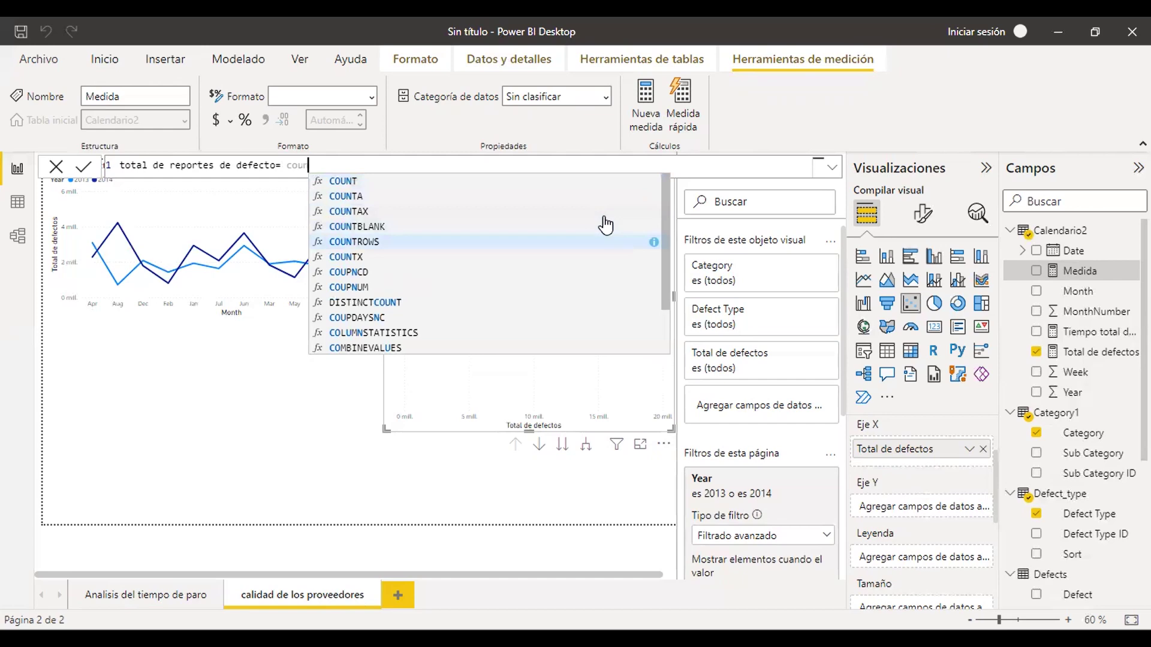
pyautogui.press('Tab')
pyautogui.write('Metrics')
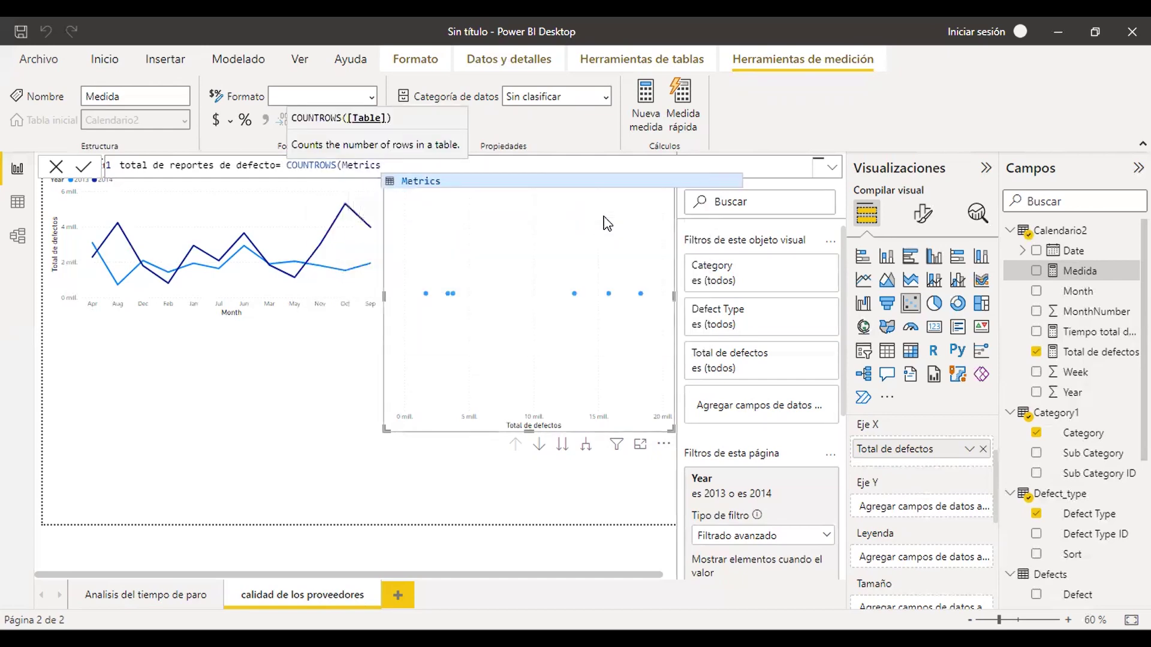
pyautogui.write(')')
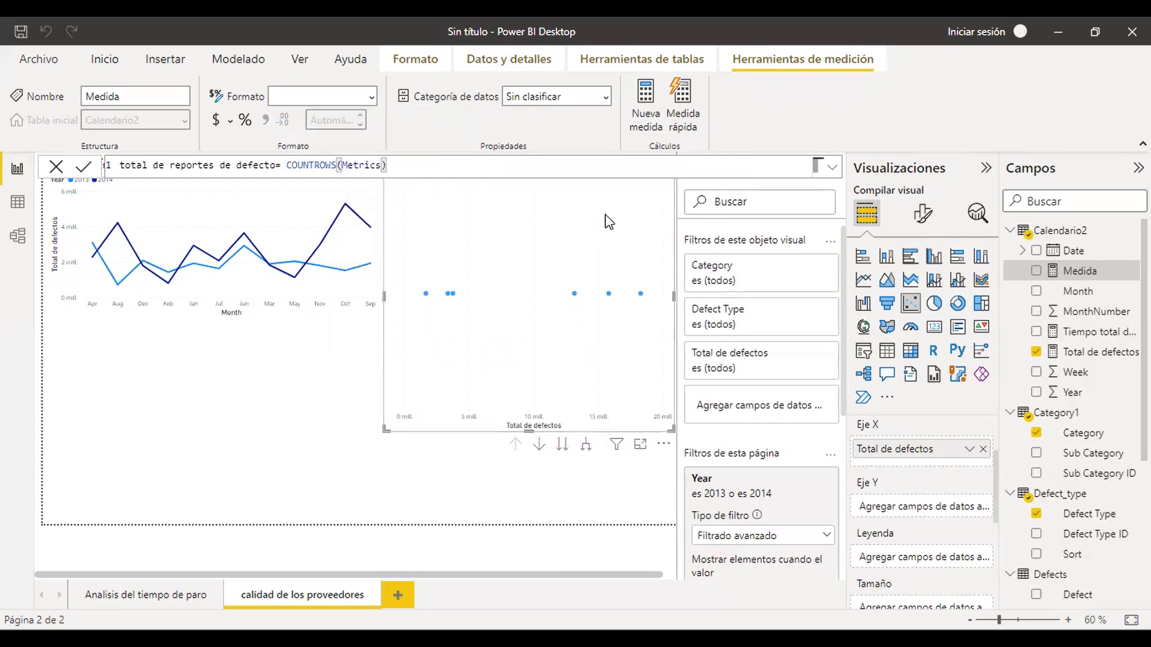
pyautogui.press('Return')
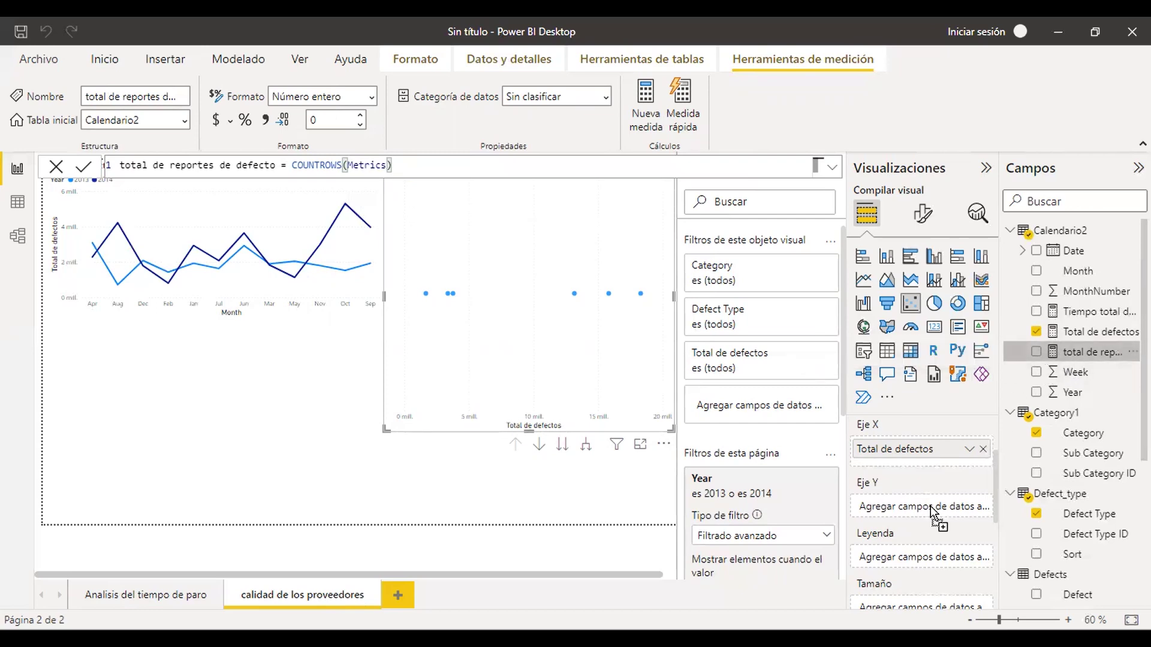
# Plot total de reportes de defecto on the scatter chart's Y axis and use Category as its legend
pyautogui.moveTo(930, 506); pyautogui.dragTo(930, 507)
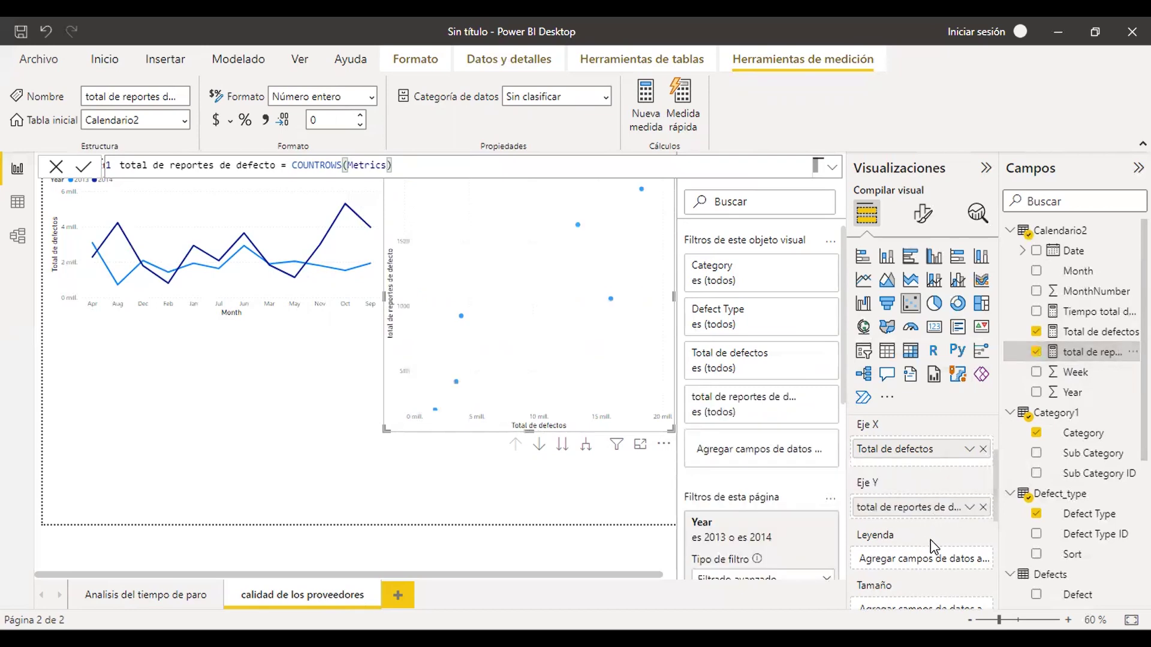
pyautogui.scroll(-3, 1081, 477)
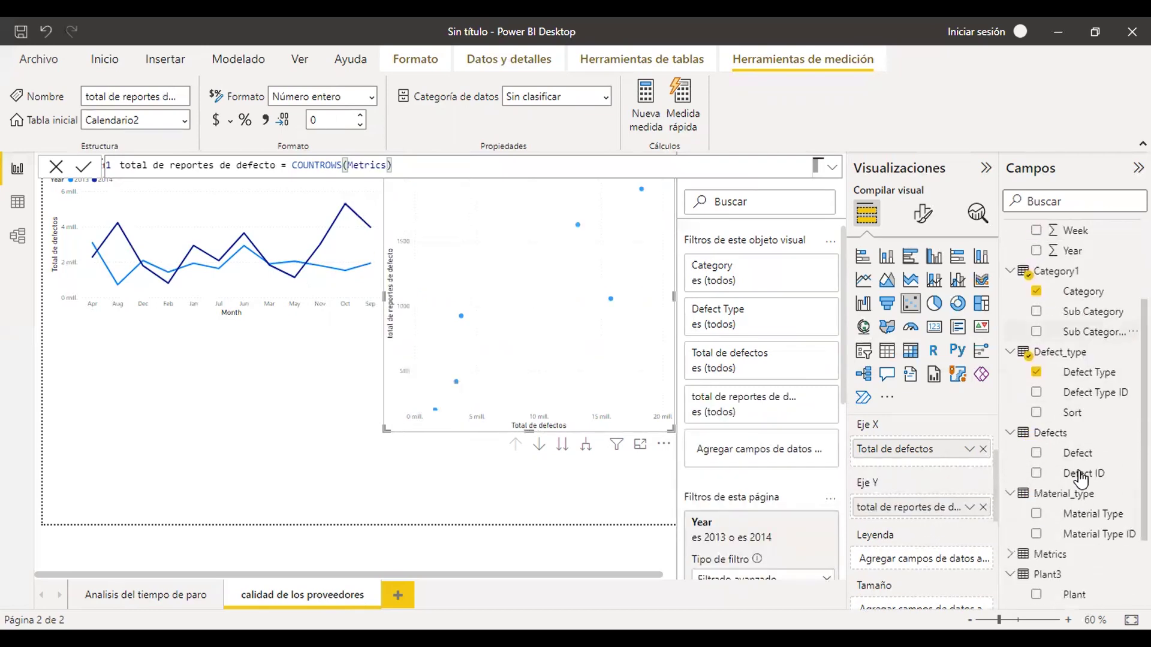
pyautogui.scroll(-1, 1082, 478)
pyautogui.scroll(-3, 959, 480)
pyautogui.scroll(3, 959, 473)
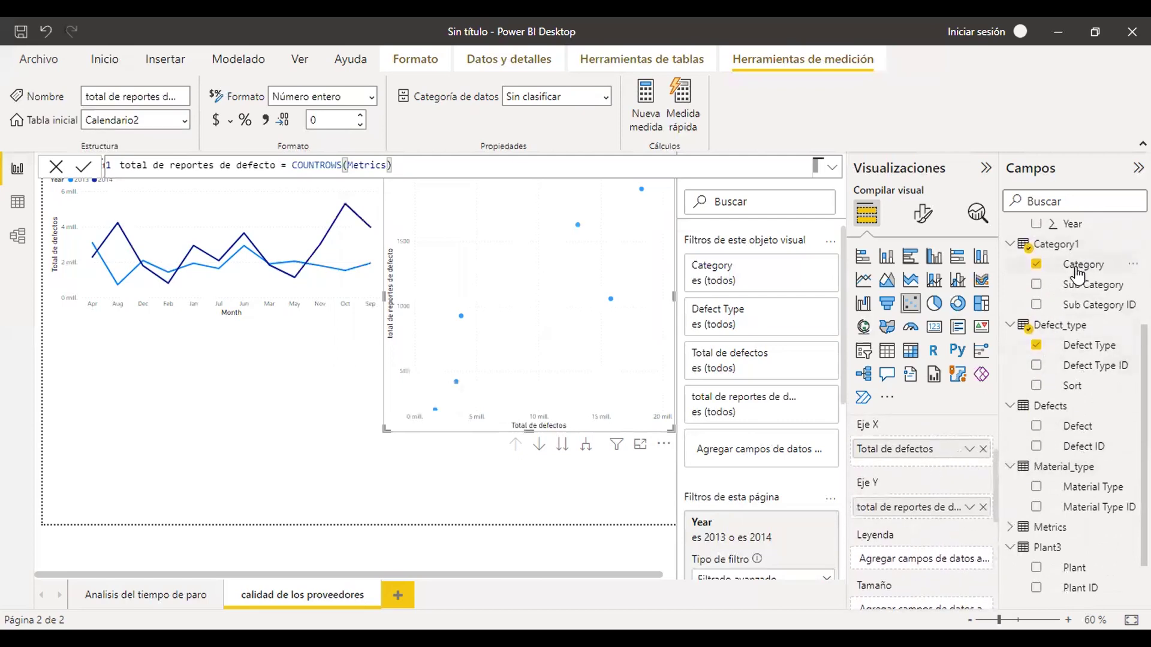
pyautogui.moveTo(1077, 272); pyautogui.dragTo(930, 570)
pyautogui.scroll(-3, 933, 572)
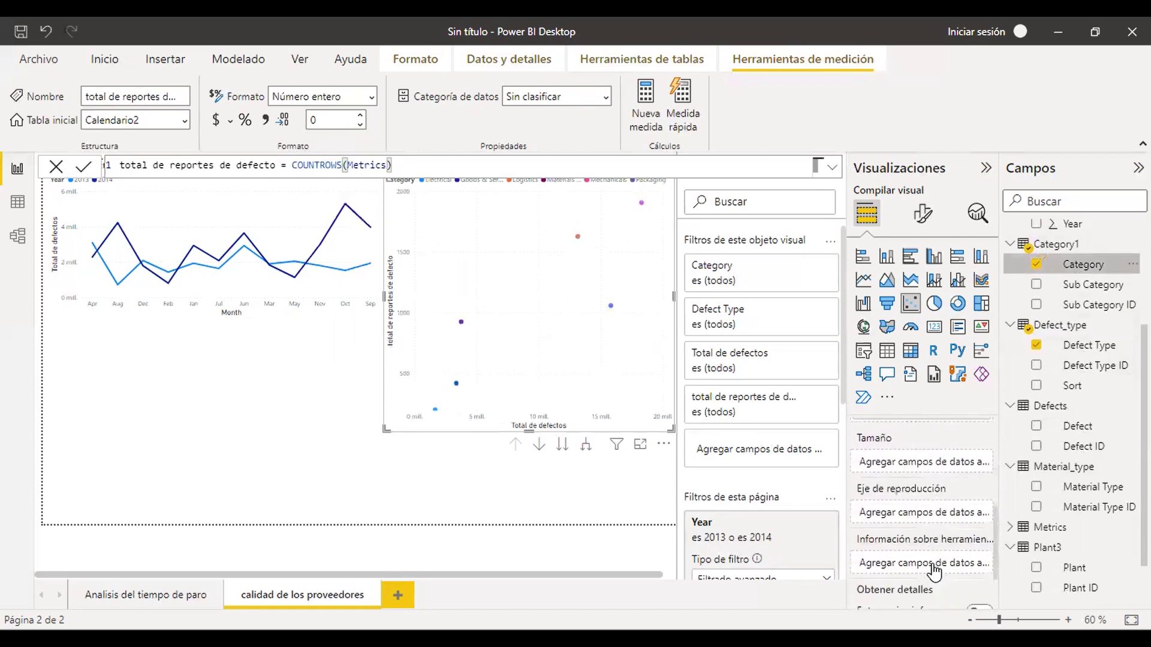
pyautogui.scroll(3, 923, 576)
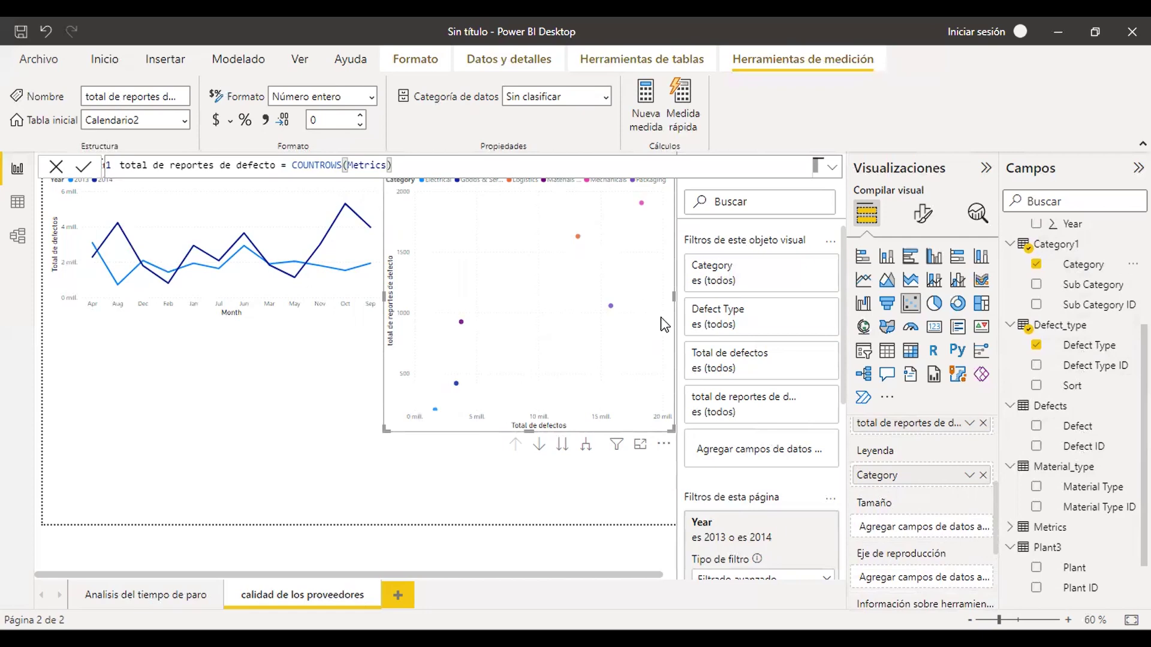
# Size the scatter chart's bubbles by Tiempo total de paro
pyautogui.scroll(1, 1107, 425)
pyautogui.scroll(5, 1073, 336)
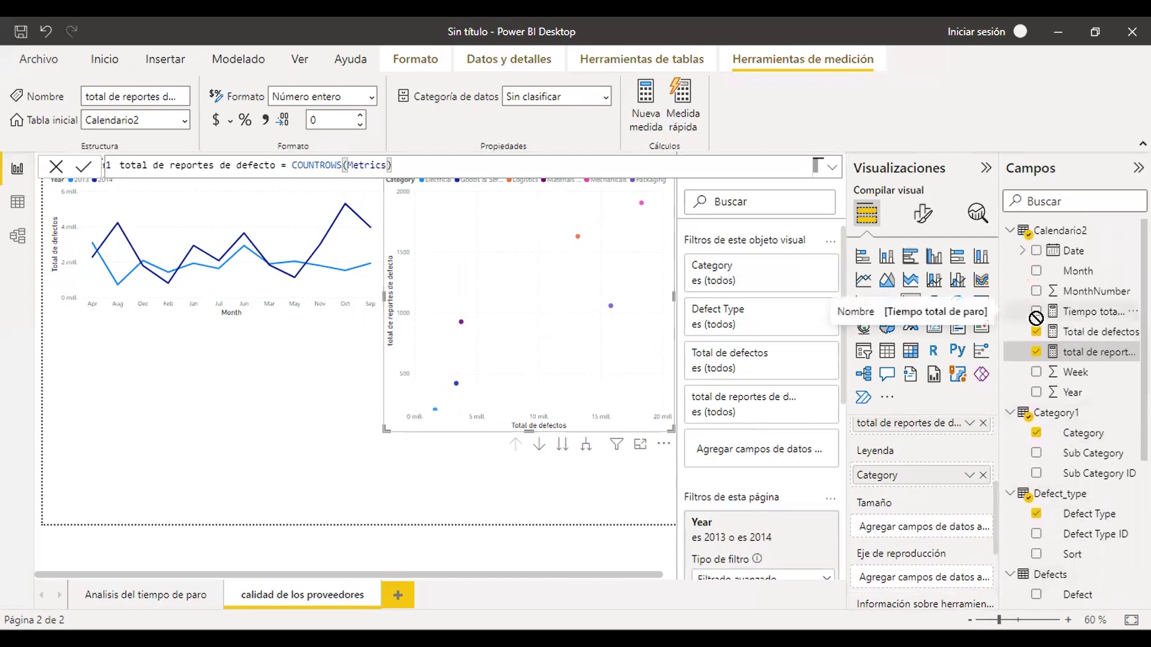
pyautogui.moveTo(1035, 317); pyautogui.dragTo(937, 532)
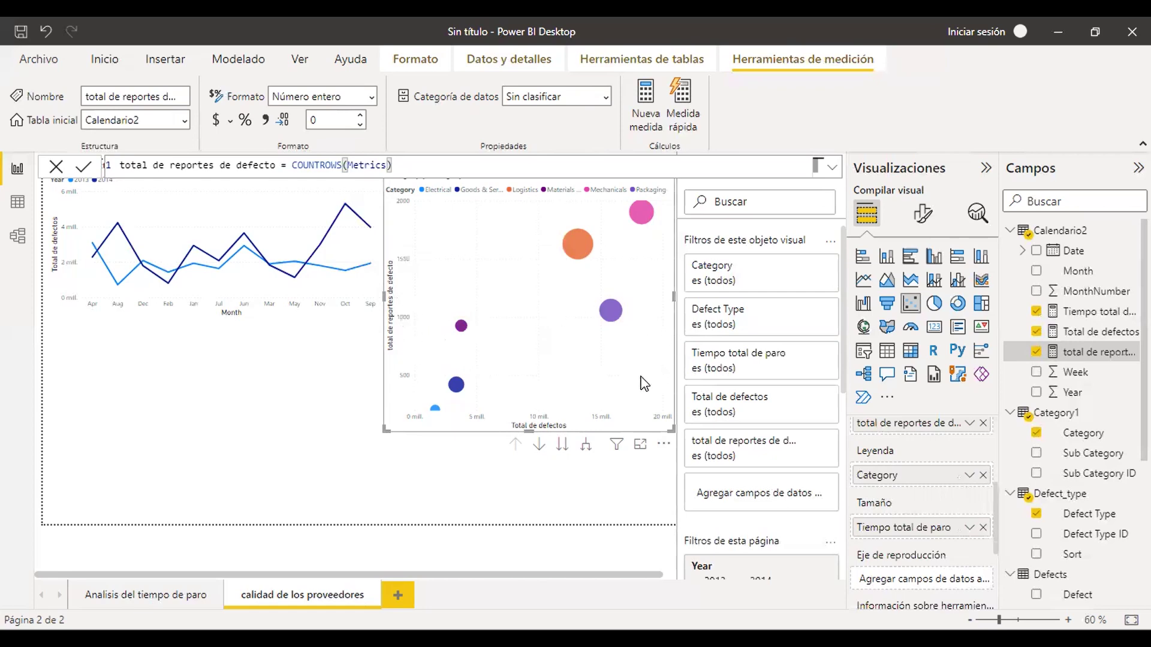
# Turn on the scatter chart's category labels and set their font size to 14
pyautogui.click(919, 213)
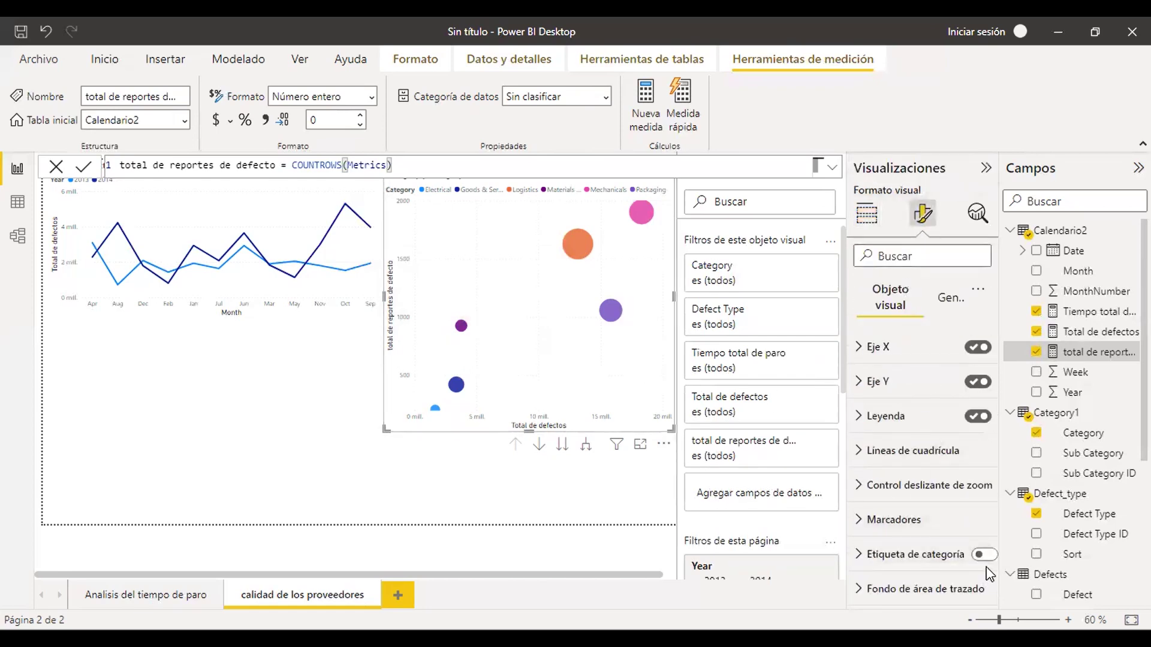
pyautogui.click(987, 566)
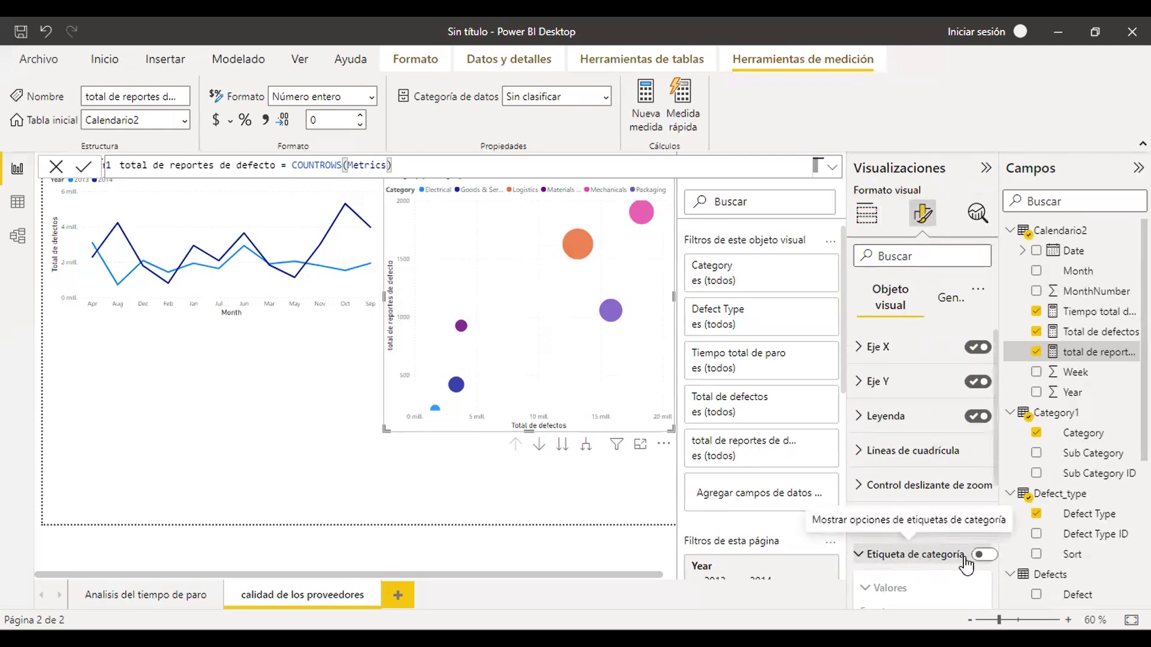
pyautogui.click(986, 558)
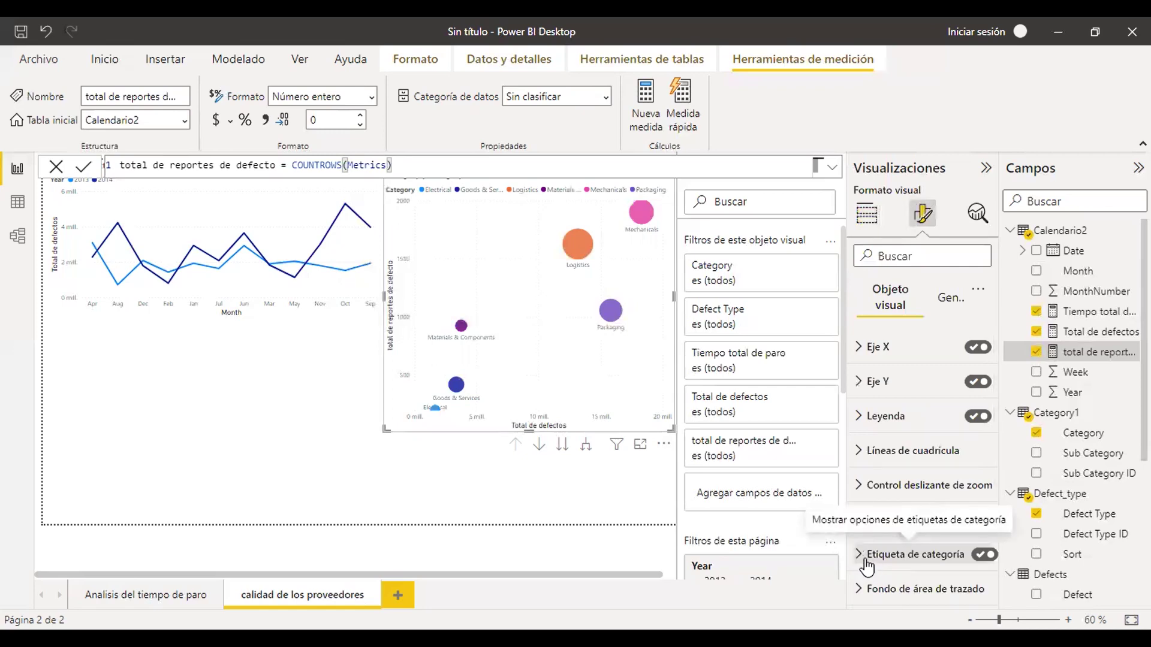
pyautogui.scroll(-3, 910, 563)
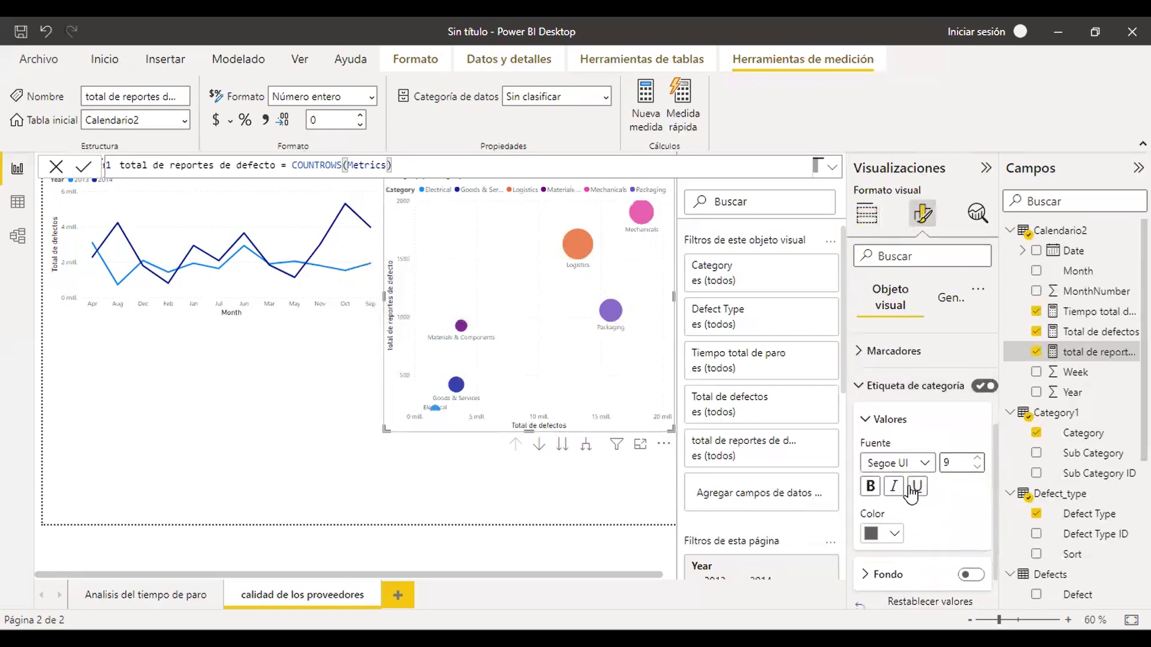
pyautogui.click(978, 459)
pyautogui.click(977, 459)
pyautogui.click(977, 459)
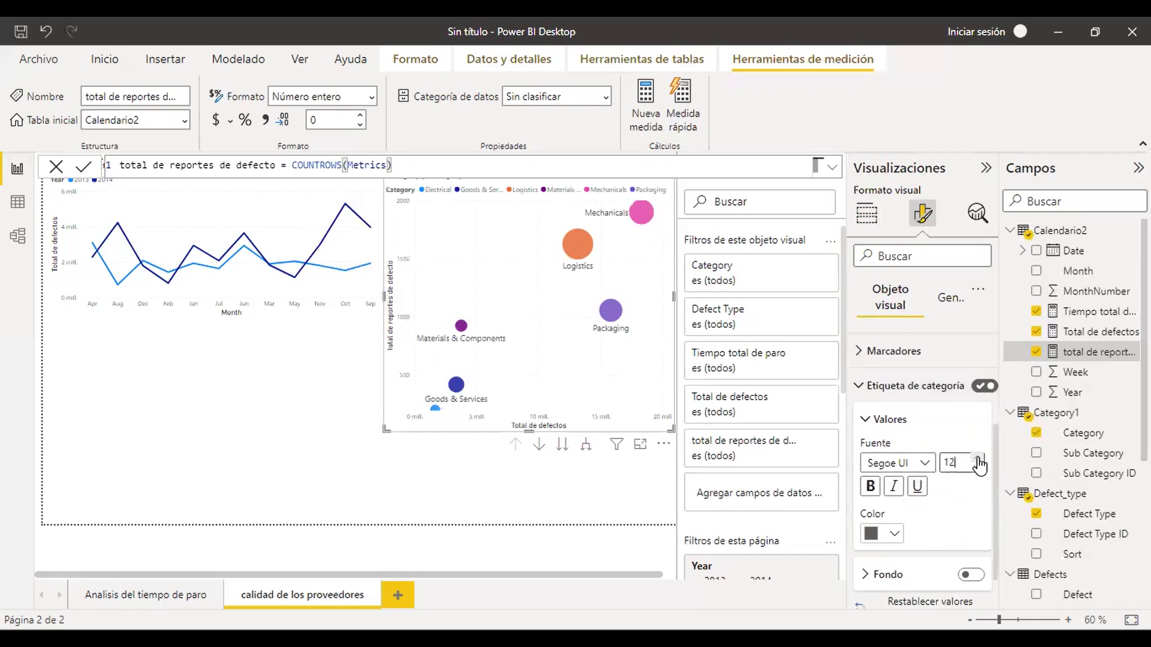
pyautogui.click(978, 459)
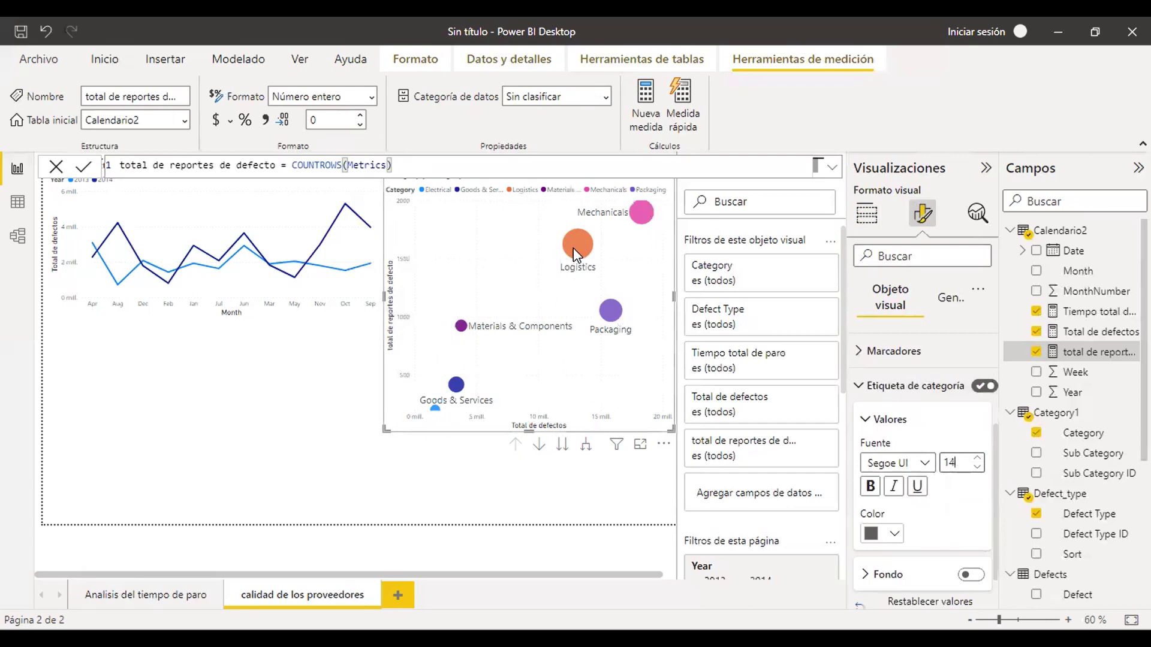
pyautogui.moveTo(573, 248)
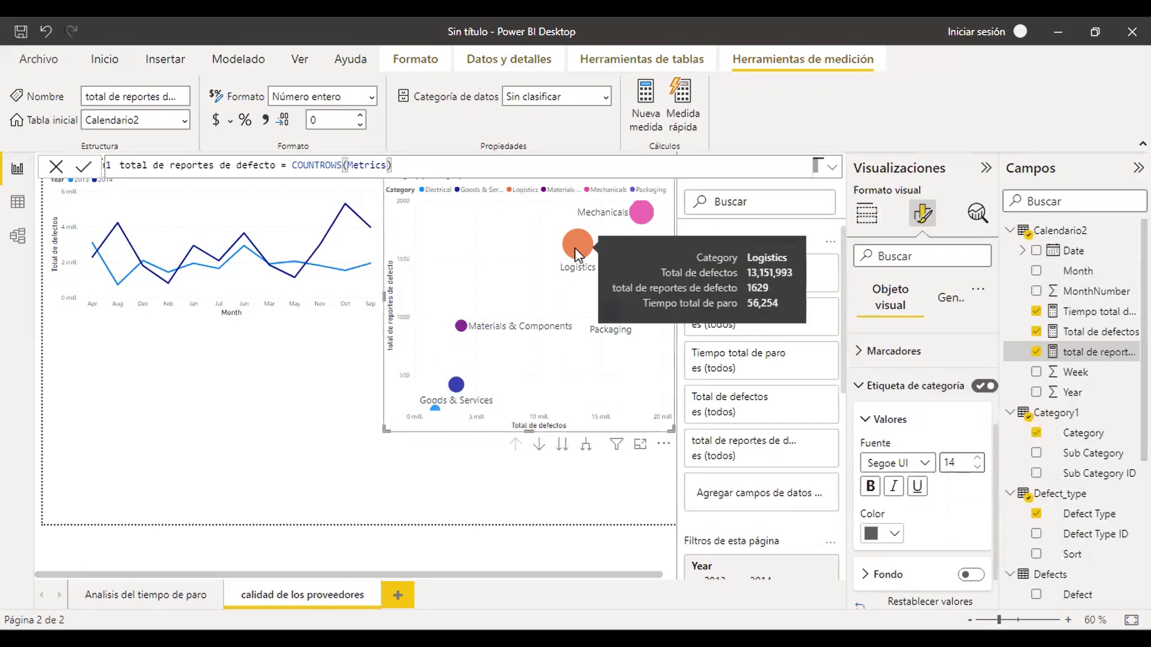
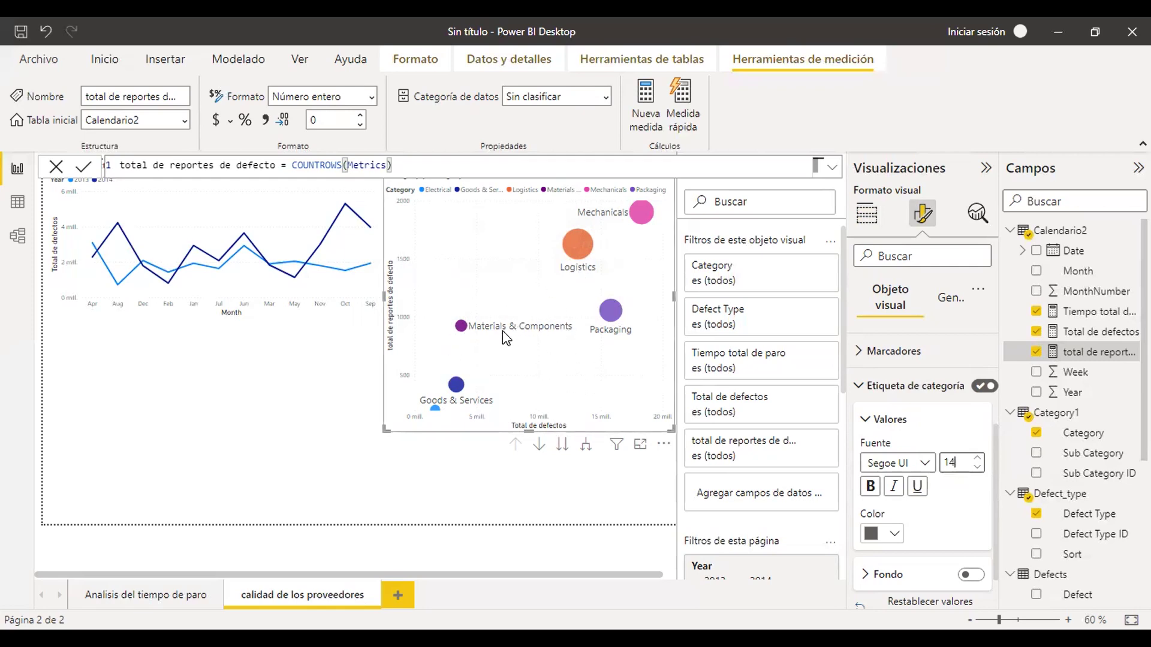
# Insert a clustered column chart below the line and scatter charts and resize it to span the page width
pyautogui.click(310, 442)
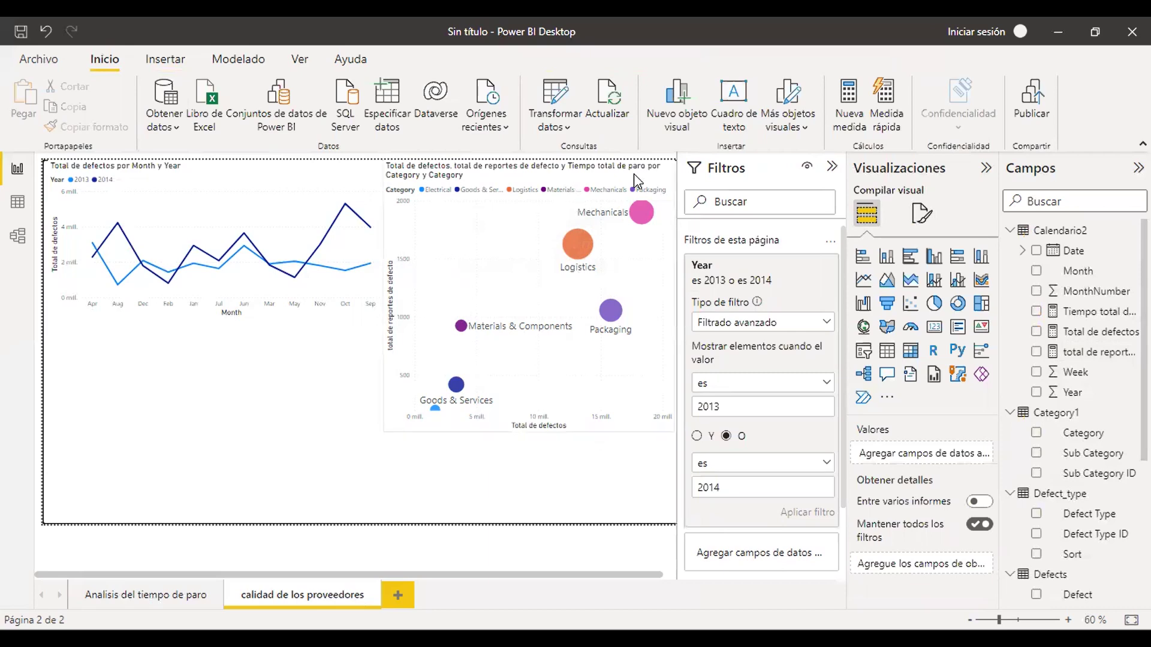
pyautogui.click(933, 259)
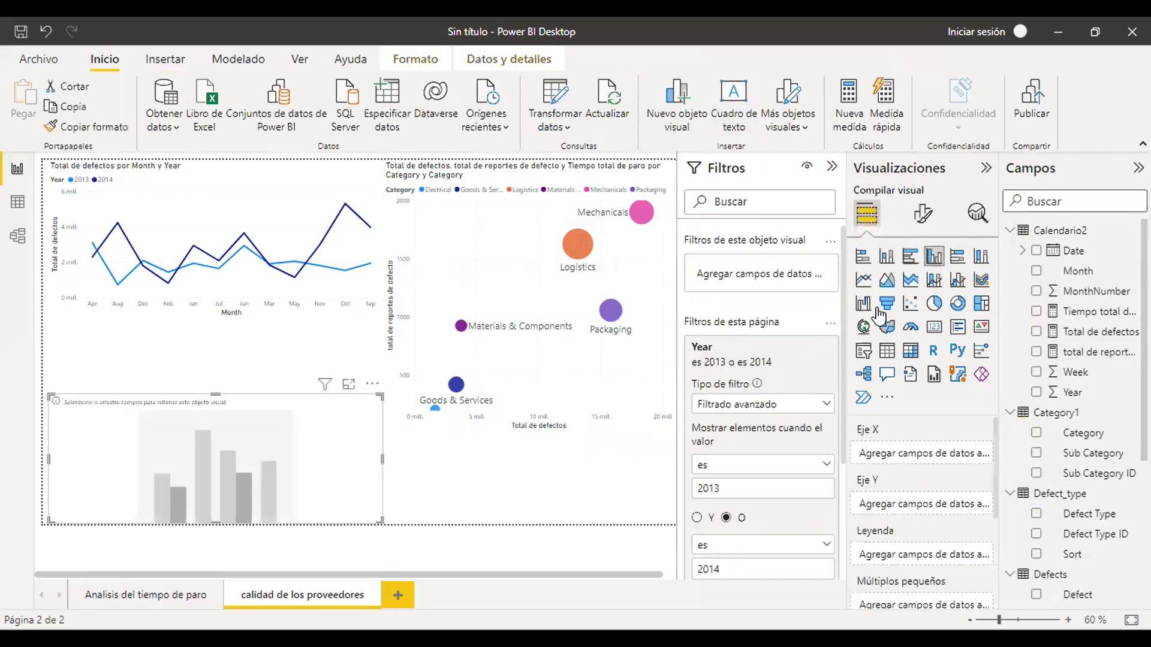
pyautogui.moveTo(384, 461); pyautogui.dragTo(681, 462)
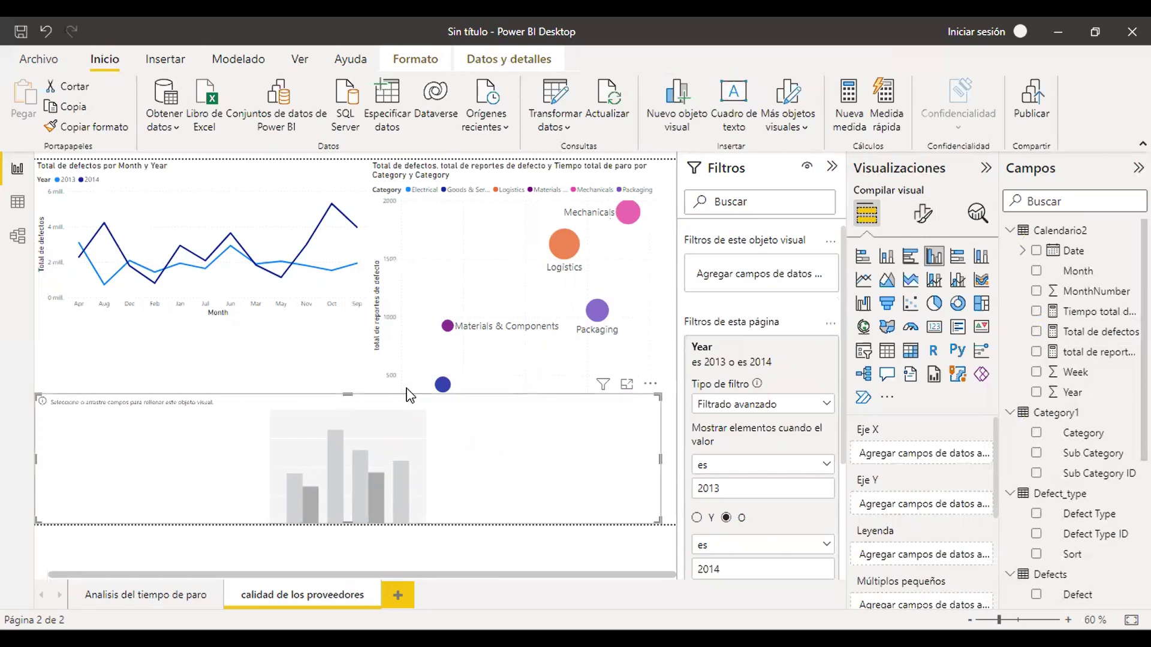
pyautogui.moveTo(347, 394); pyautogui.dragTo(351, 433)
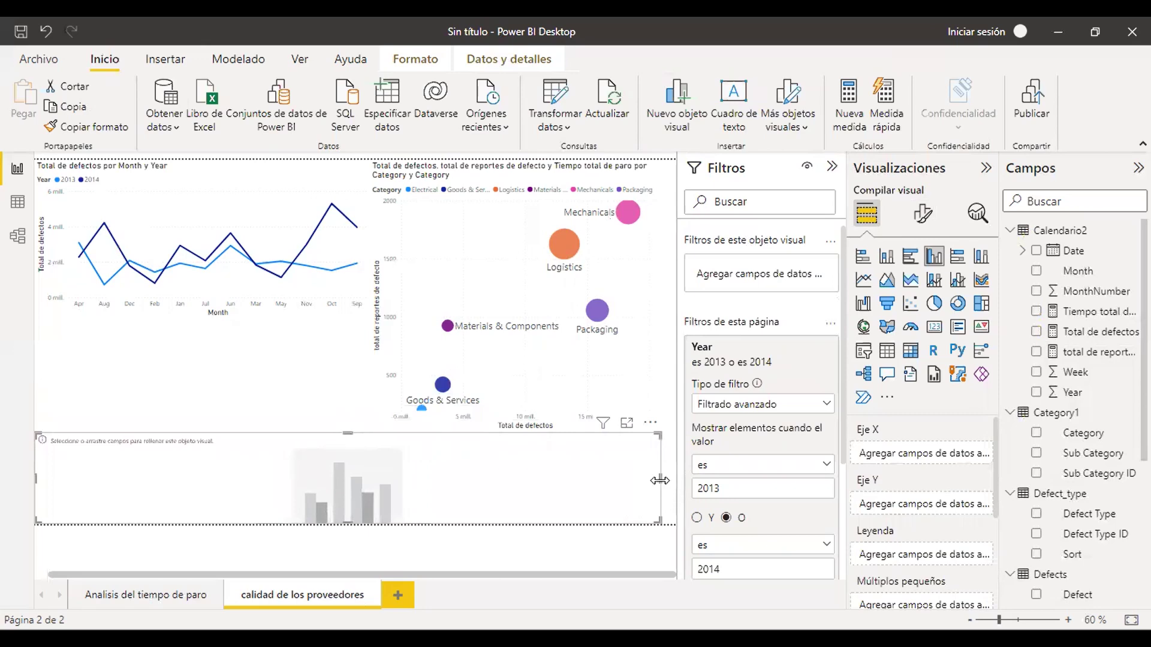
pyautogui.moveTo(662, 480); pyautogui.dragTo(675, 481)
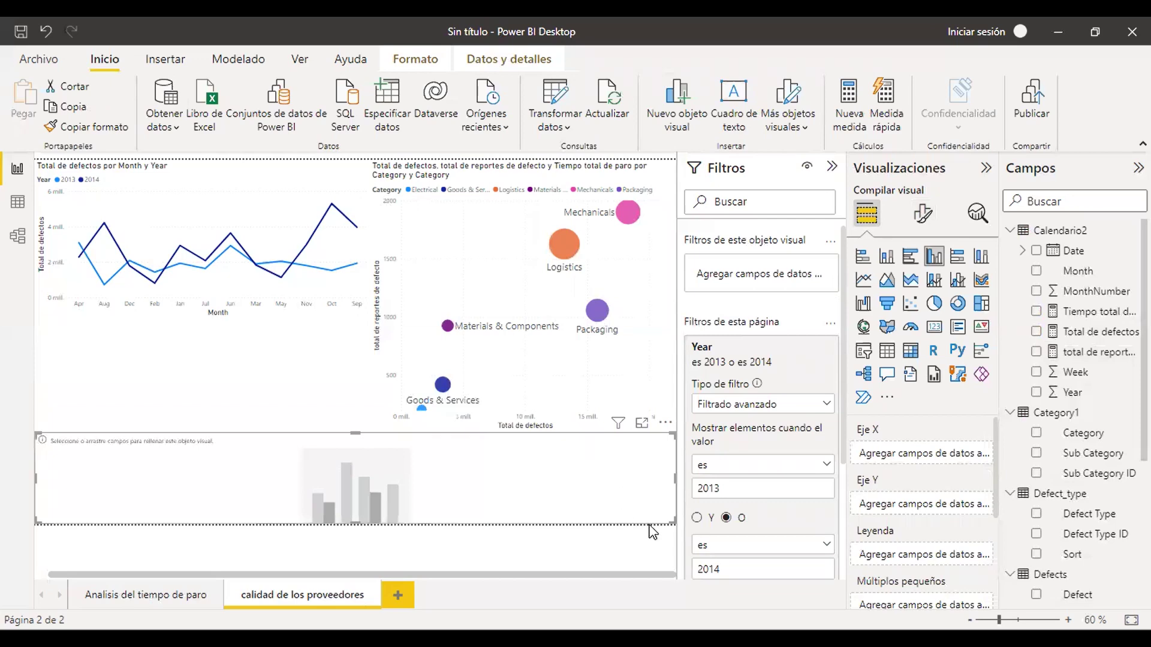
# Plot Total de defectos by Material Type in the clustered column chart, with Defect Type as its legend
pyautogui.scroll(-1, 1045, 531)
pyautogui.scroll(-3, 1045, 532)
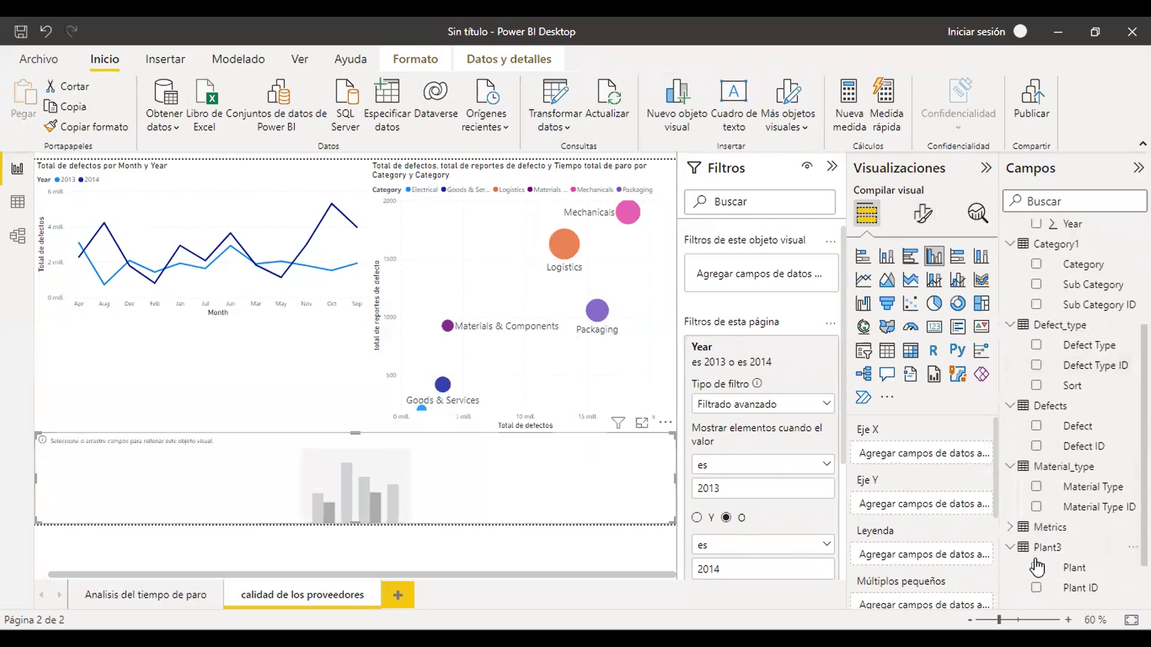
pyautogui.moveTo(1059, 497); pyautogui.dragTo(933, 459)
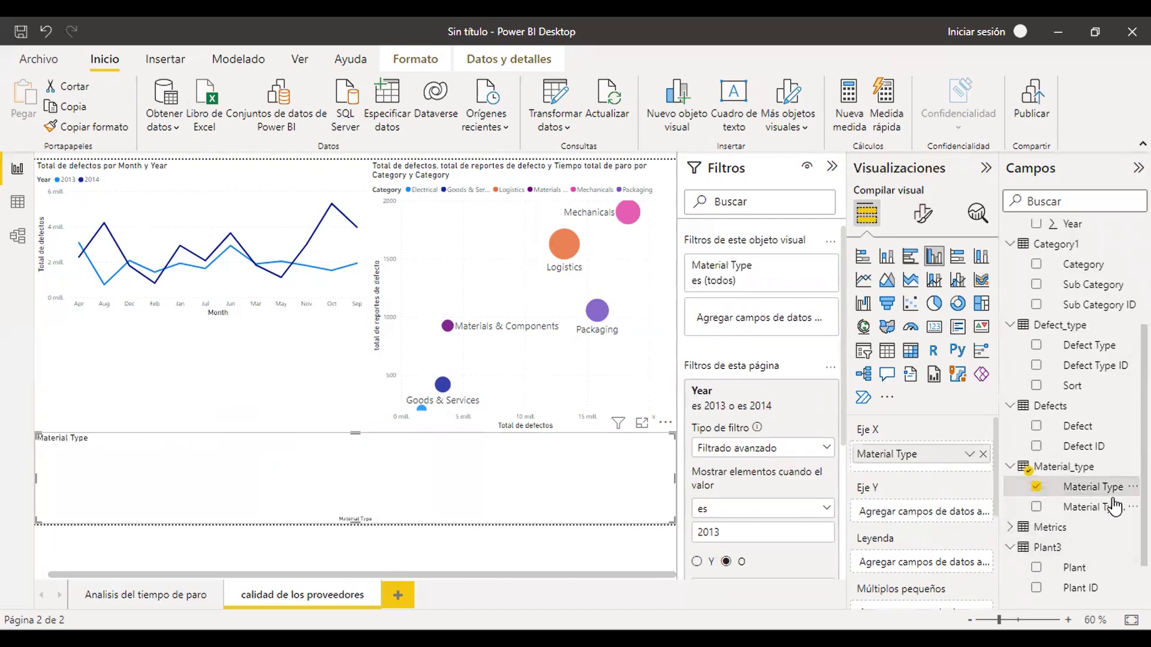
pyautogui.scroll(3, 1103, 413)
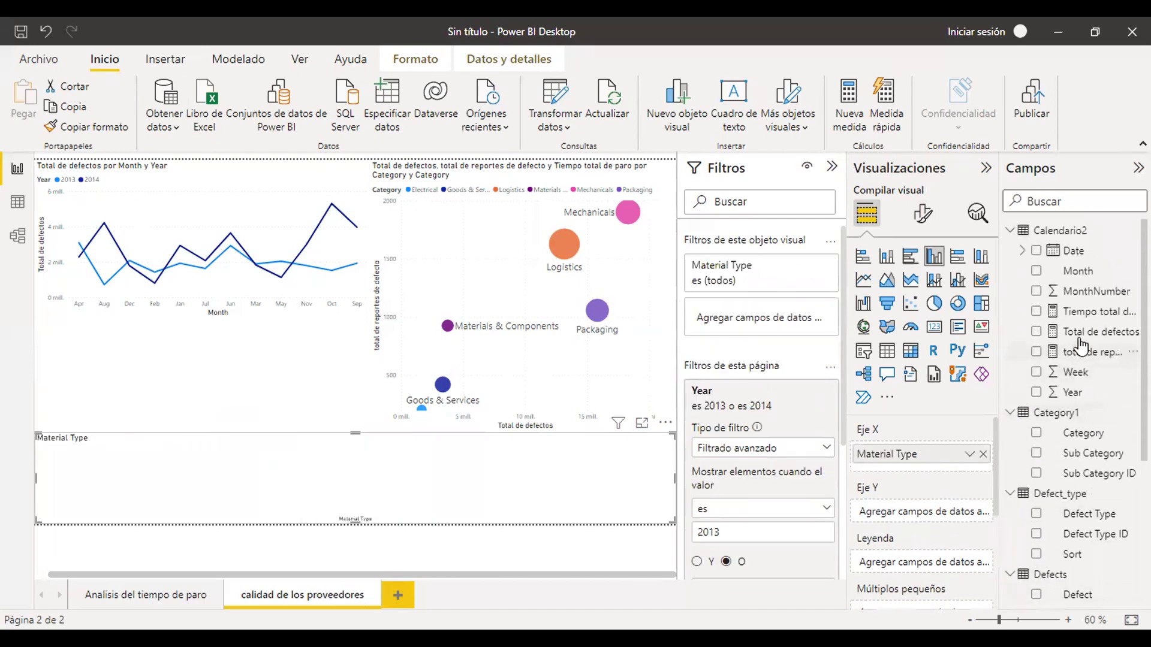
pyautogui.moveTo(1078, 333); pyautogui.dragTo(1045, 332)
pyautogui.moveTo(930, 523); pyautogui.dragTo(930, 522)
pyautogui.scroll(-2, 1091, 462)
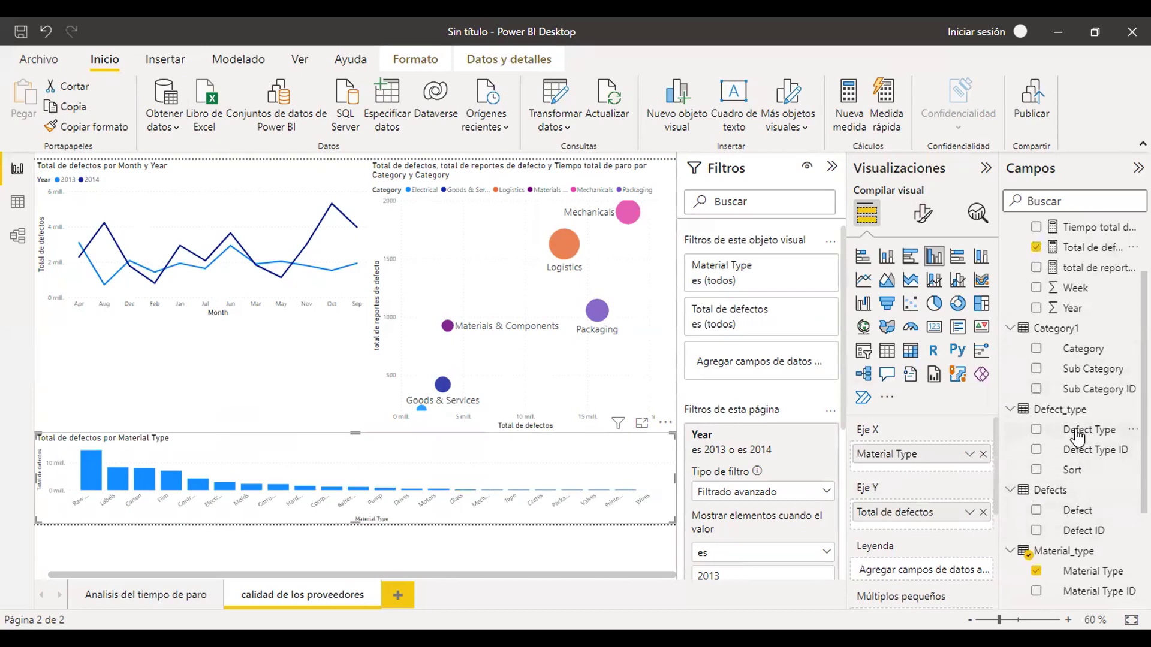
pyautogui.moveTo(1077, 437); pyautogui.dragTo(937, 566)
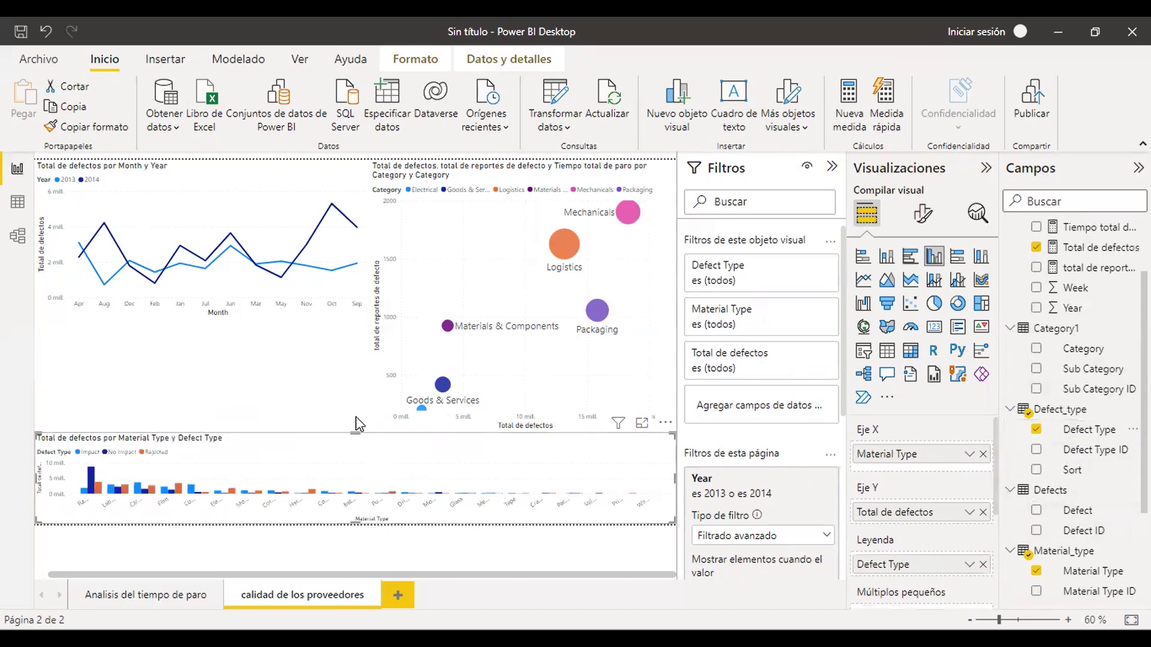
# Shrink the scatter chart and extend the column chart upward until it fills the space just below the scatter chart
pyautogui.moveTo(355, 433); pyautogui.dragTo(354, 372)
pyautogui.moveTo(354, 373); pyautogui.dragTo(354, 374)
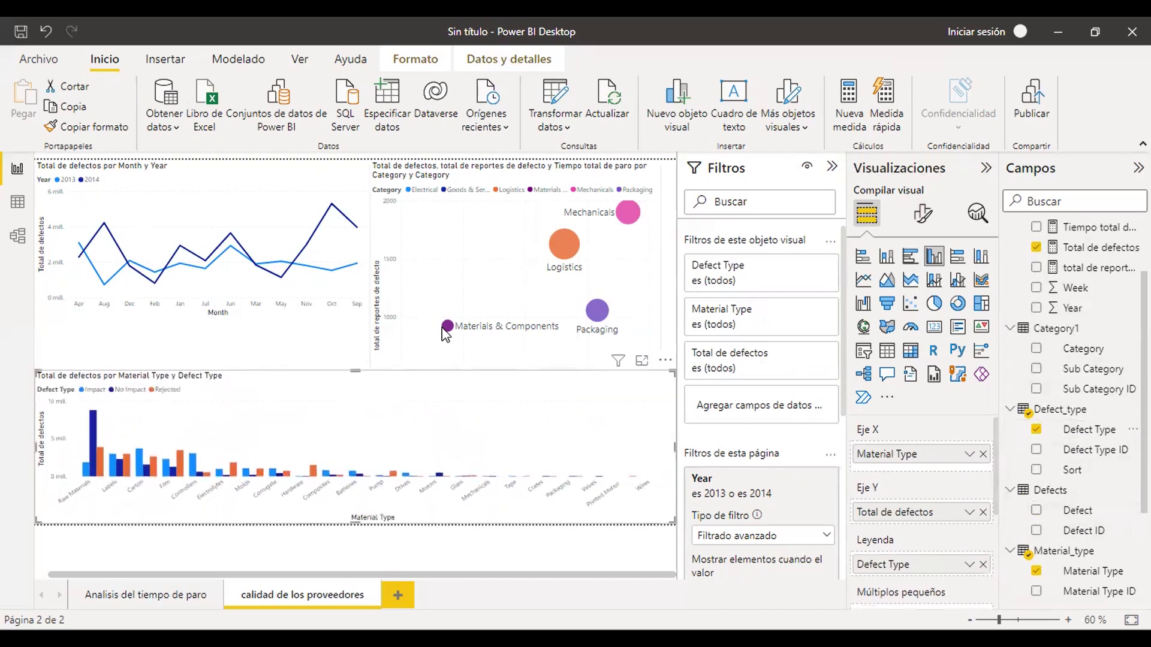
pyautogui.click(445, 328)
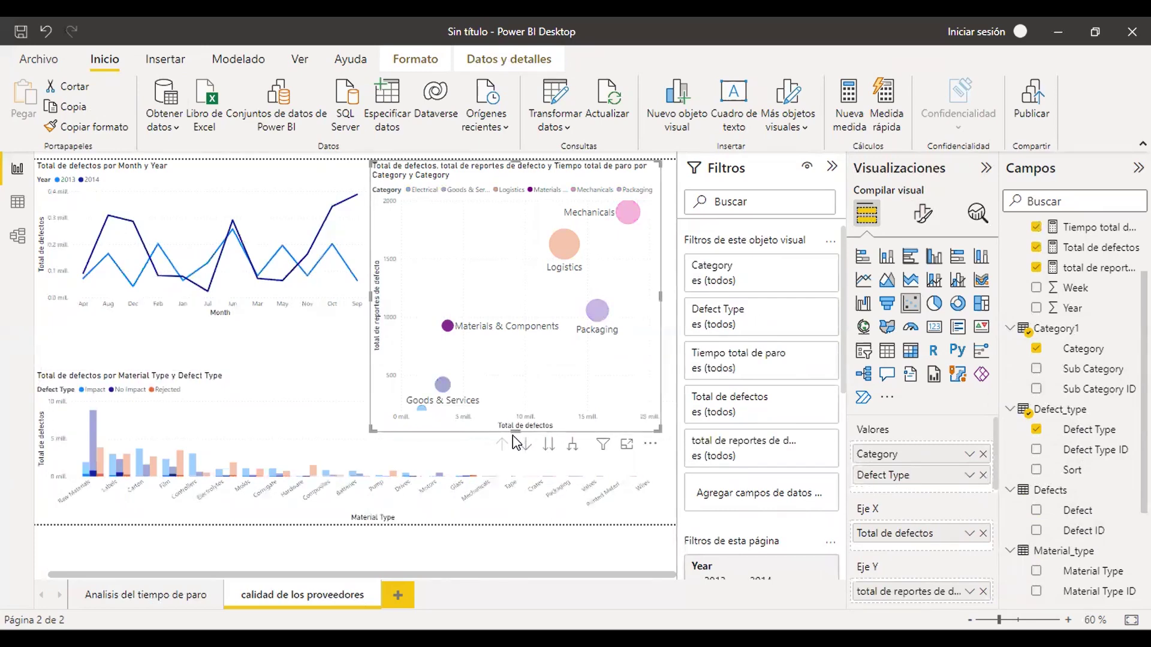
pyautogui.moveTo(372, 430); pyautogui.dragTo(394, 336)
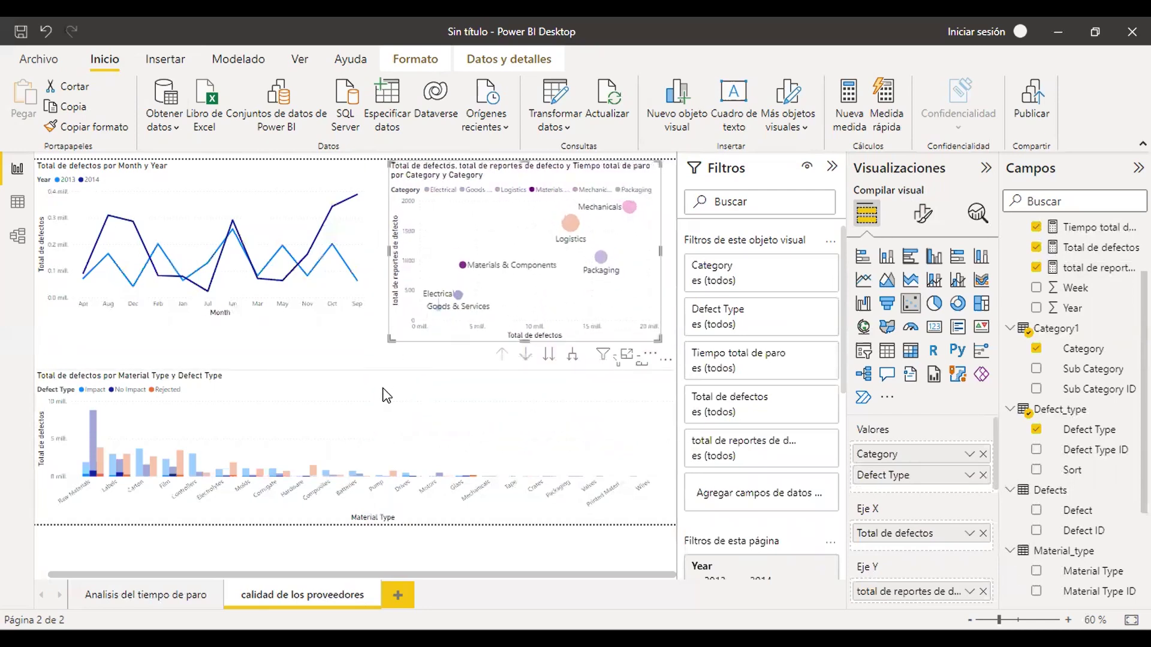
pyautogui.click(386, 396)
pyautogui.moveTo(358, 371); pyautogui.dragTo(361, 347)
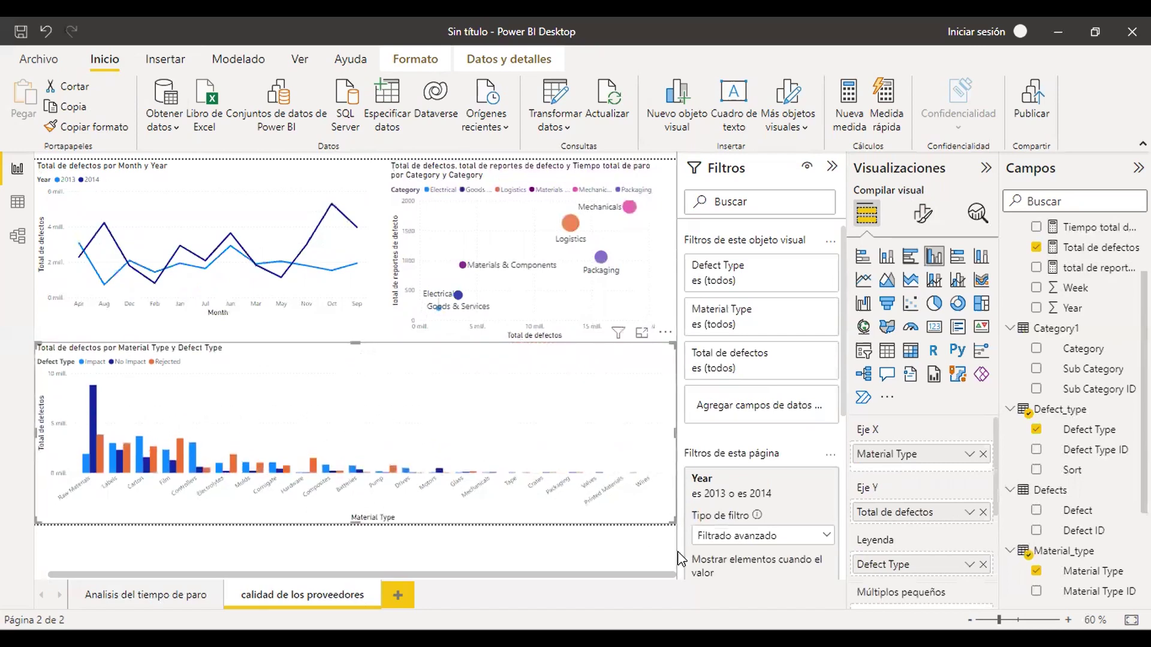
# Cross-filter the page by the Raw Materials No Impact and Rejected columns and examine the monthly and category charts
pyautogui.click(1068, 620)
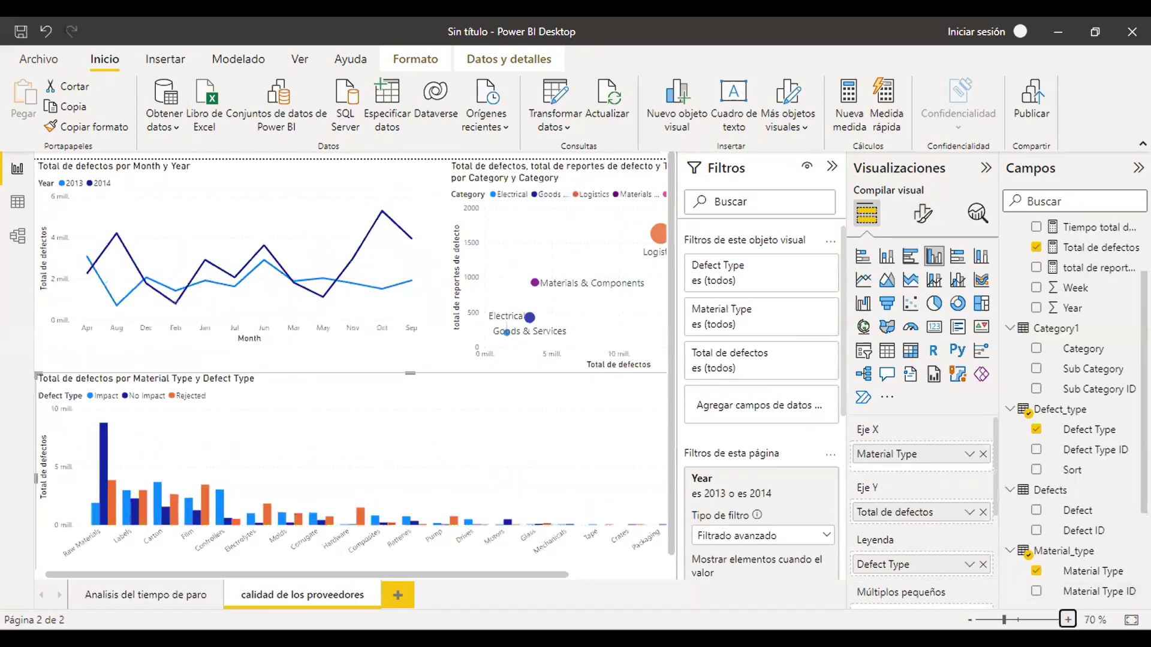
pyautogui.click(1067, 619)
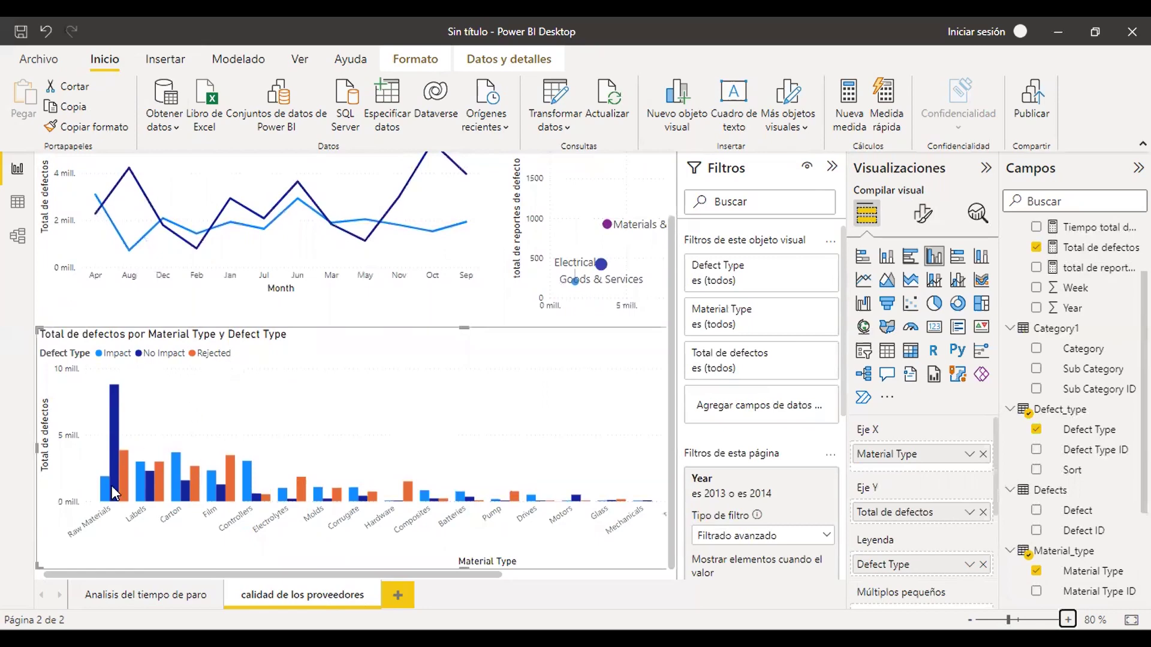
pyautogui.click(115, 439)
pyautogui.moveTo(113, 441)
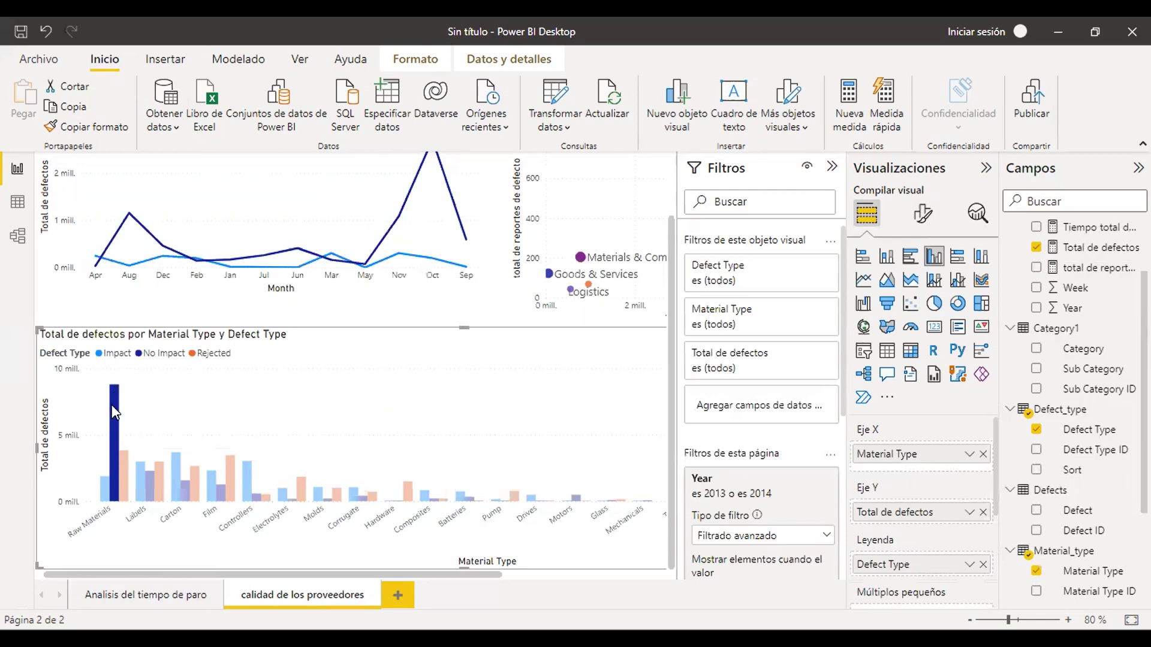
pyautogui.click(121, 482)
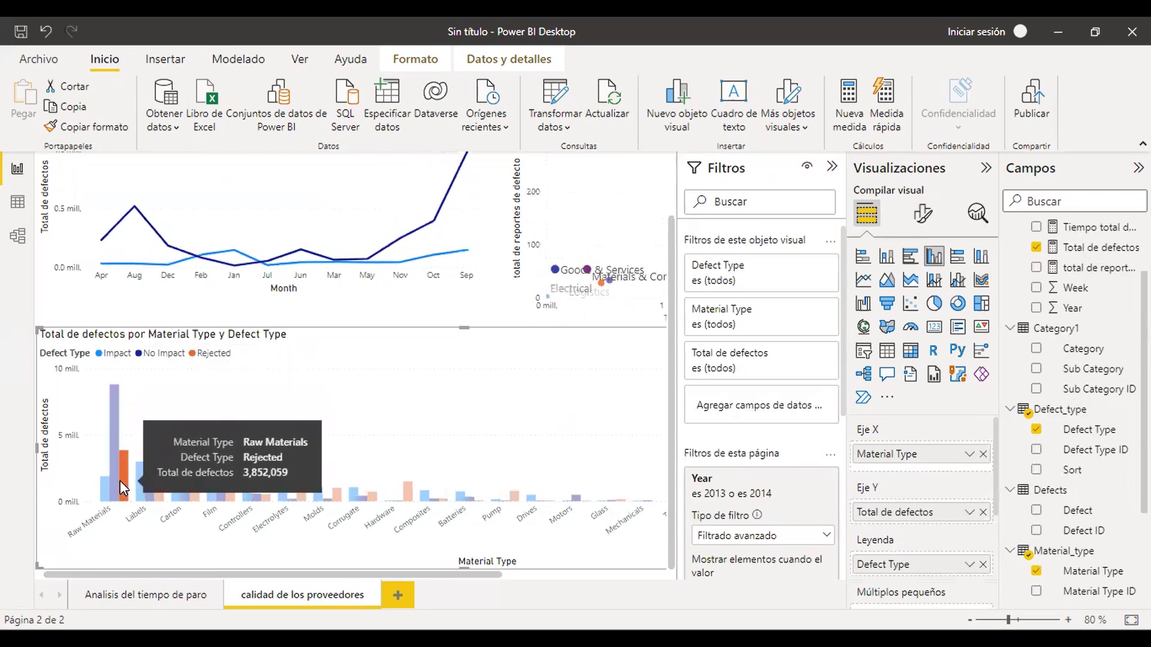
pyautogui.moveTo(123, 476)
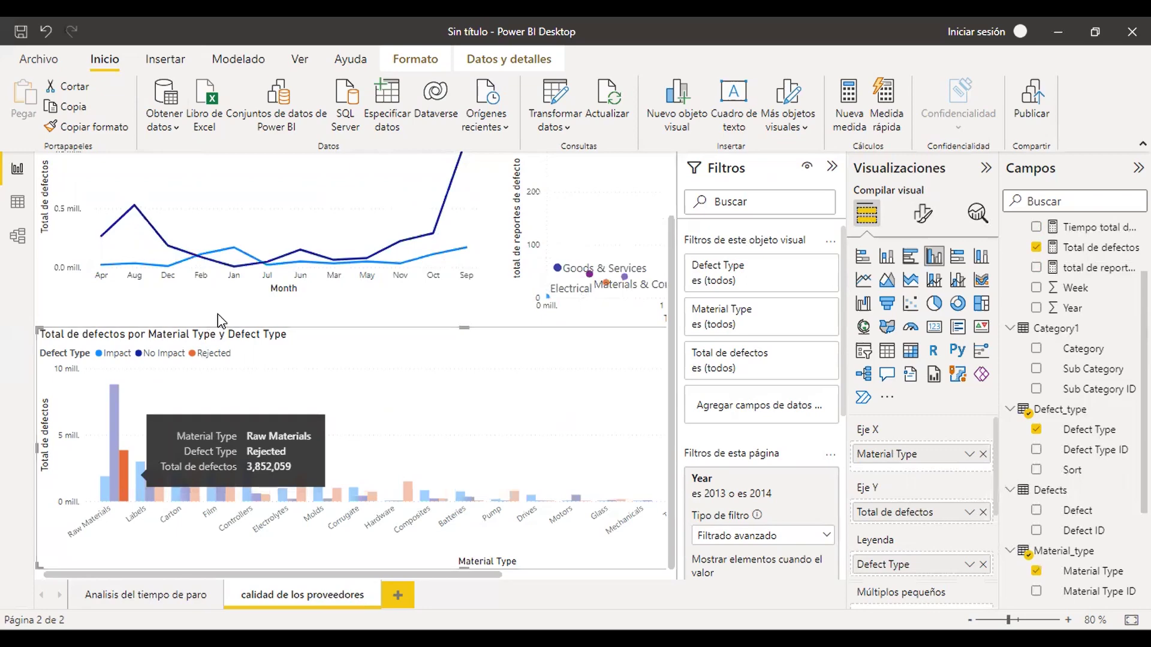
pyautogui.scroll(2, 262, 316)
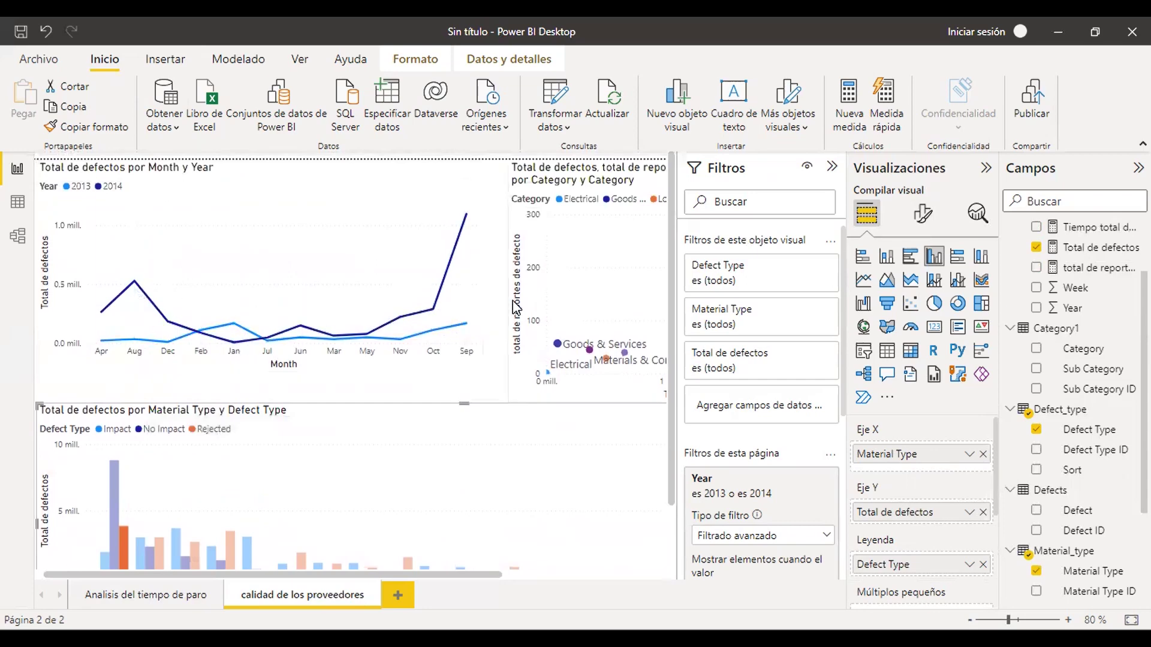
pyautogui.moveTo(427, 574); pyautogui.dragTo(228, 555)
pyautogui.scroll(-2, 147, 517)
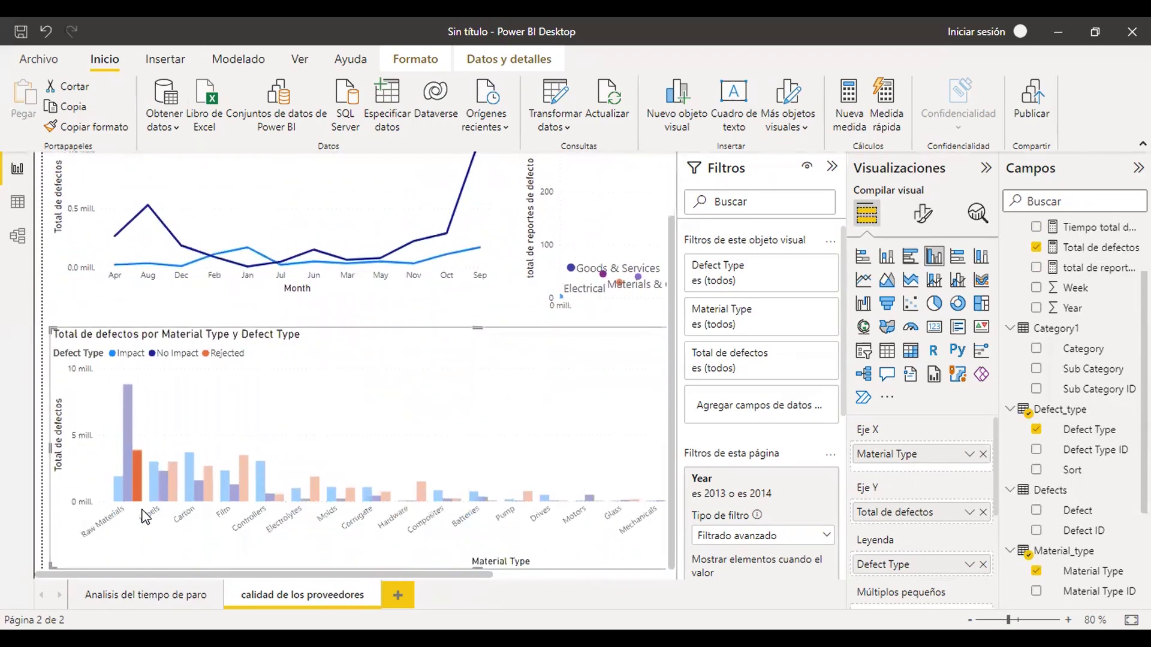
pyautogui.moveTo(397, 574); pyautogui.dragTo(541, 562)
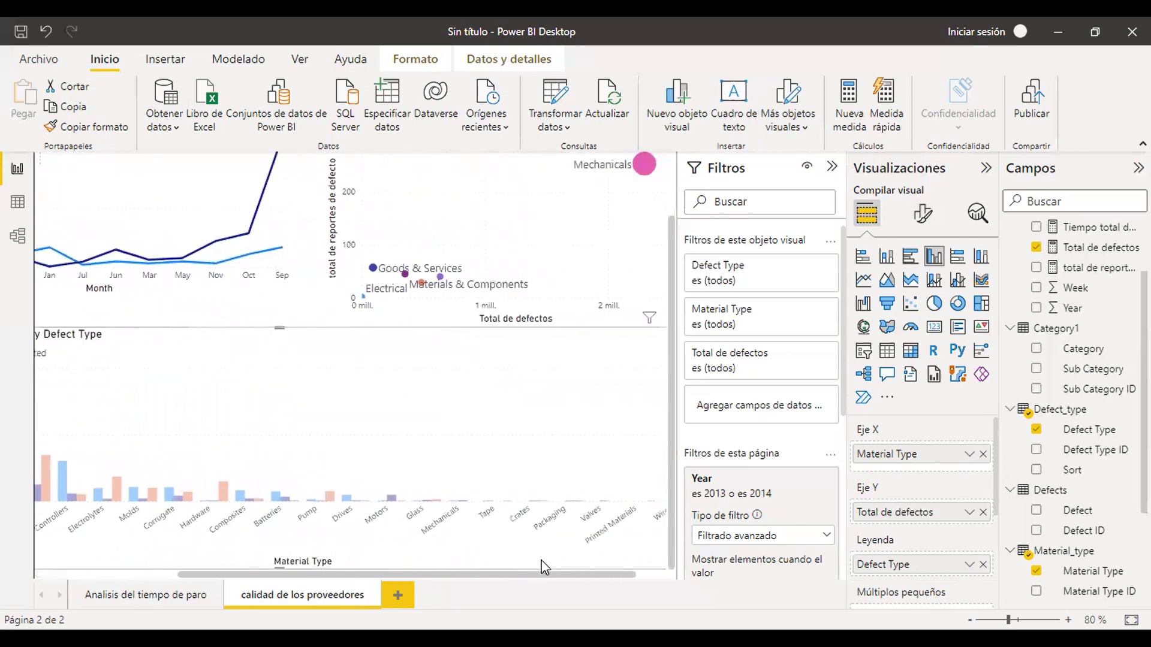
# Cross-filter the page by the Goods & Services bubble and examine its defects by month and material type
pyautogui.scroll(1, 543, 452)
pyautogui.scroll(1, 545, 457)
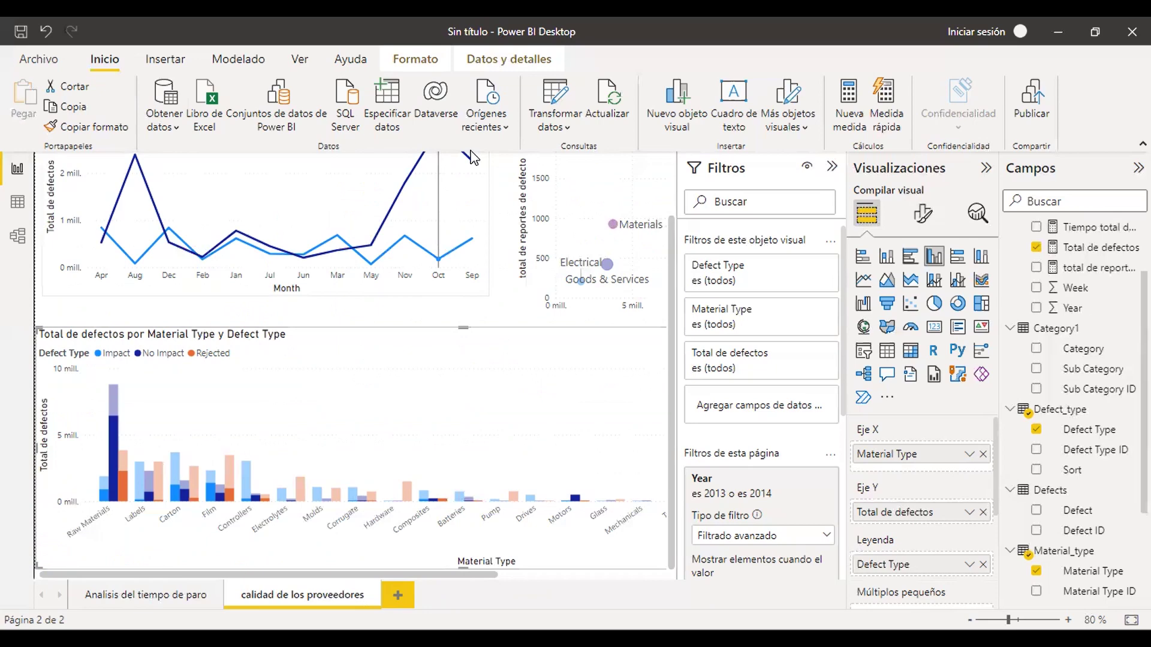
pyautogui.scroll(1, 593, 241)
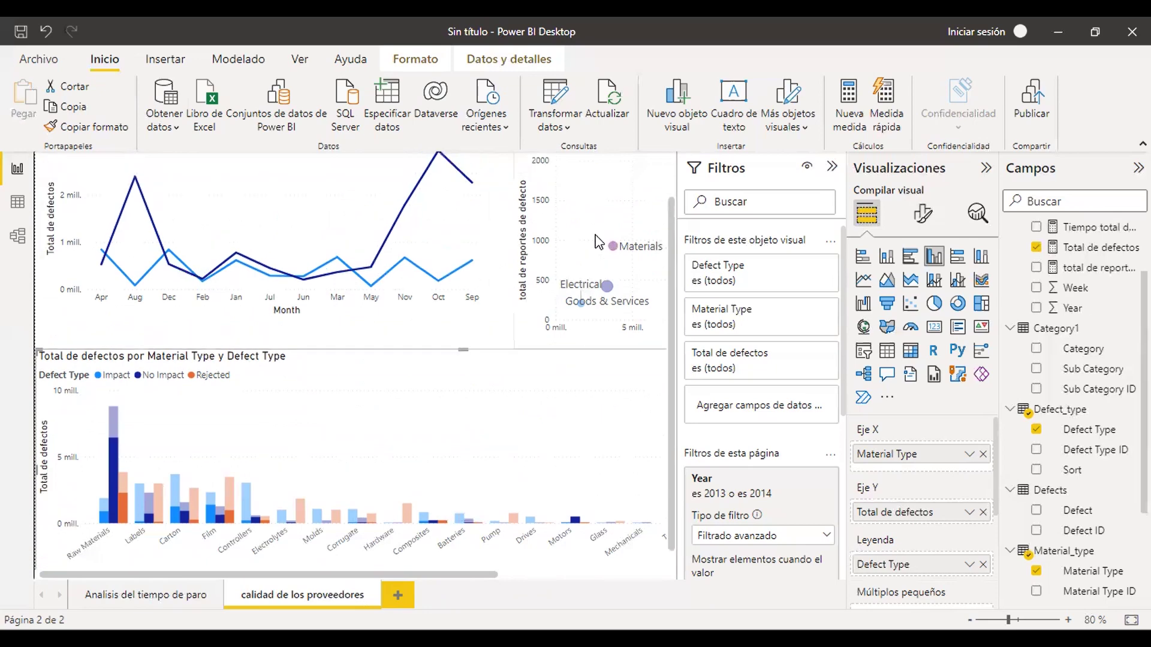
pyautogui.scroll(-1, 616, 329)
pyautogui.click(607, 265)
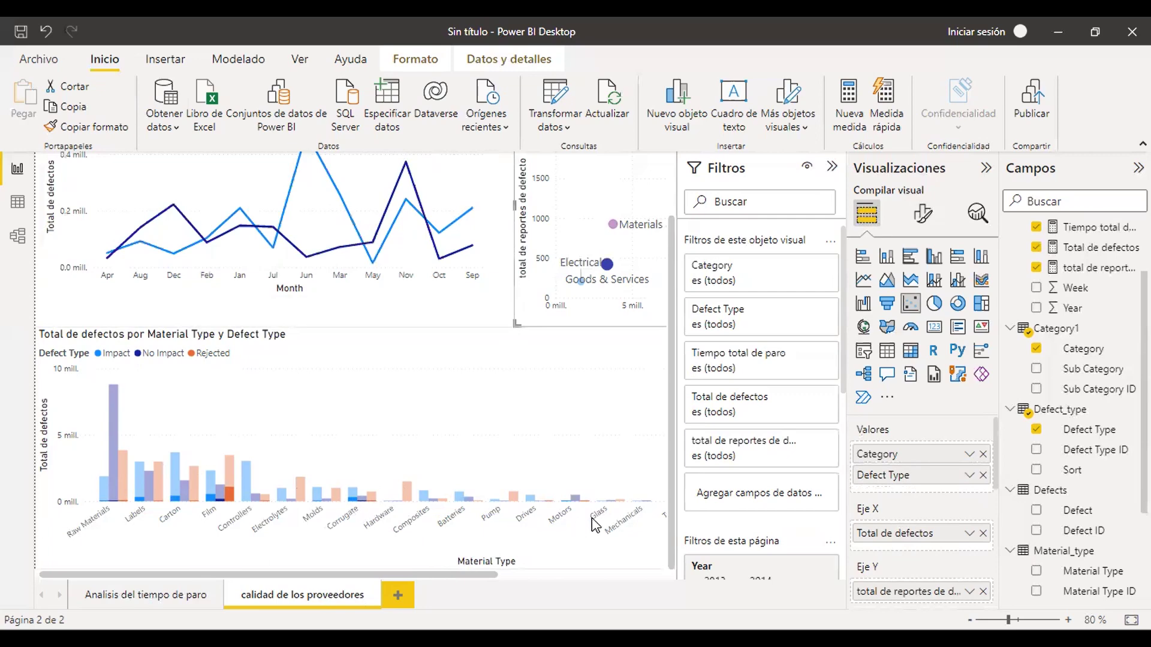
pyautogui.scroll(1, 456, 491)
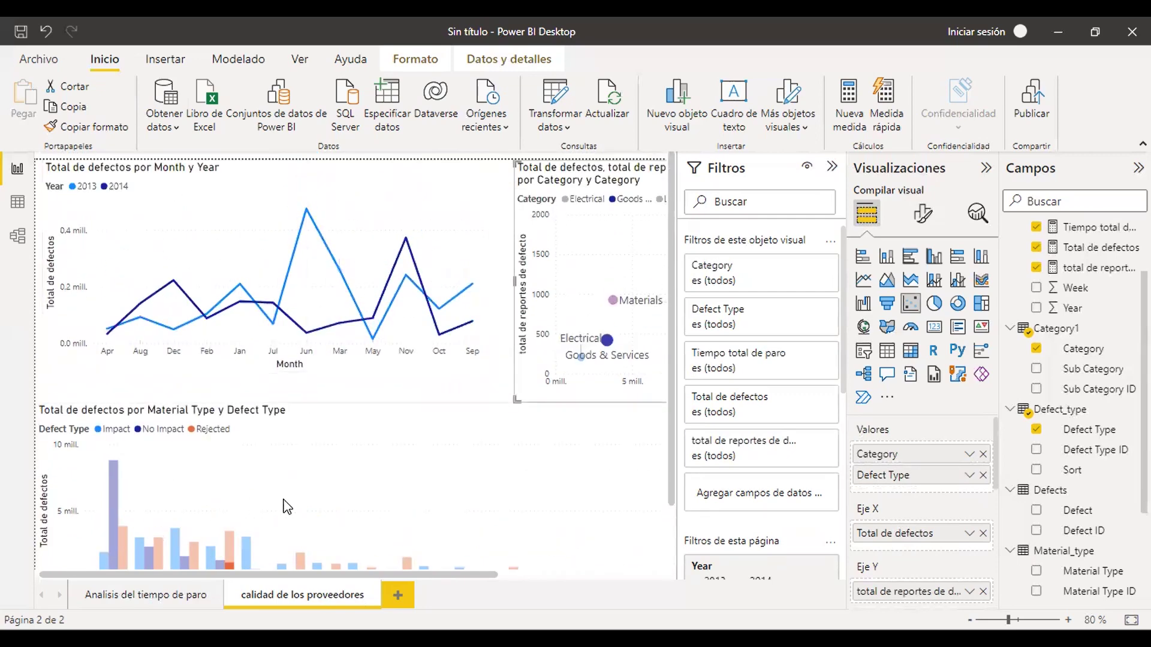
pyautogui.scroll(-1, 404, 494)
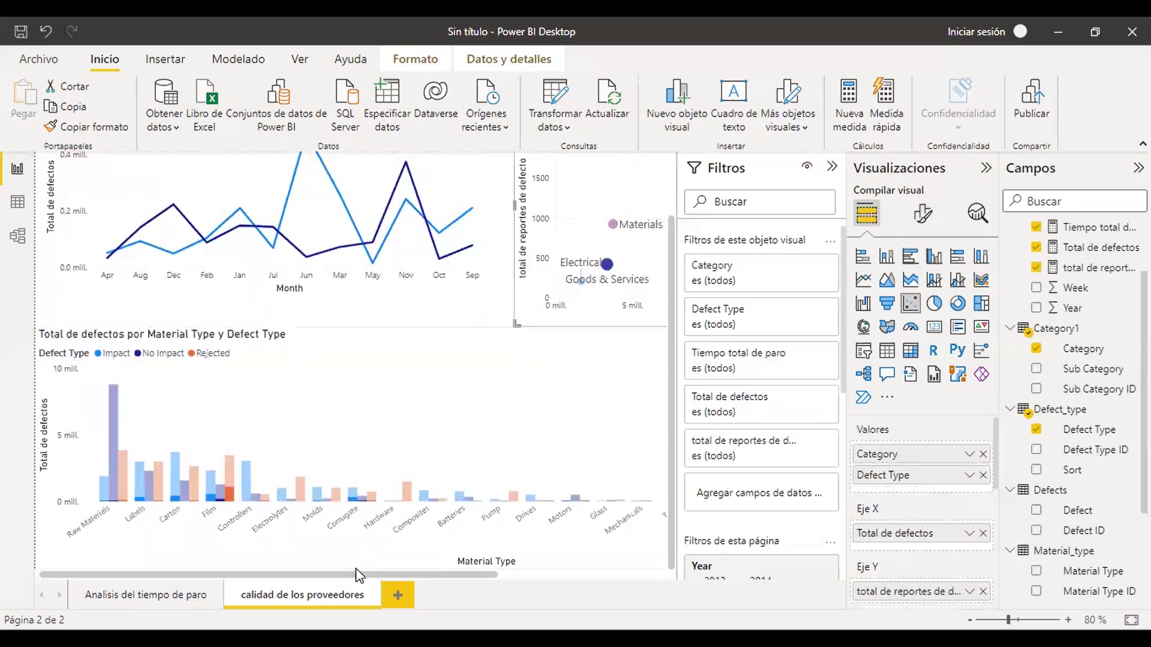
pyautogui.click(358, 569)
pyautogui.moveTo(359, 575); pyautogui.dragTo(592, 567)
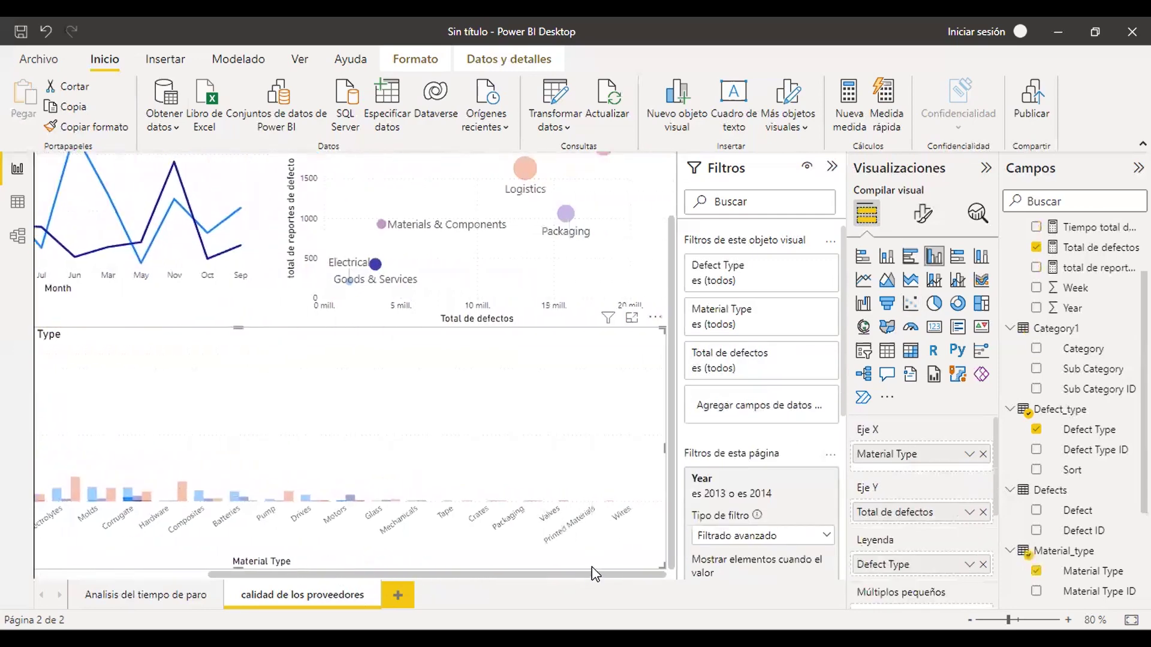
pyautogui.scroll(1, 587, 541)
pyautogui.scroll(-1, 569, 540)
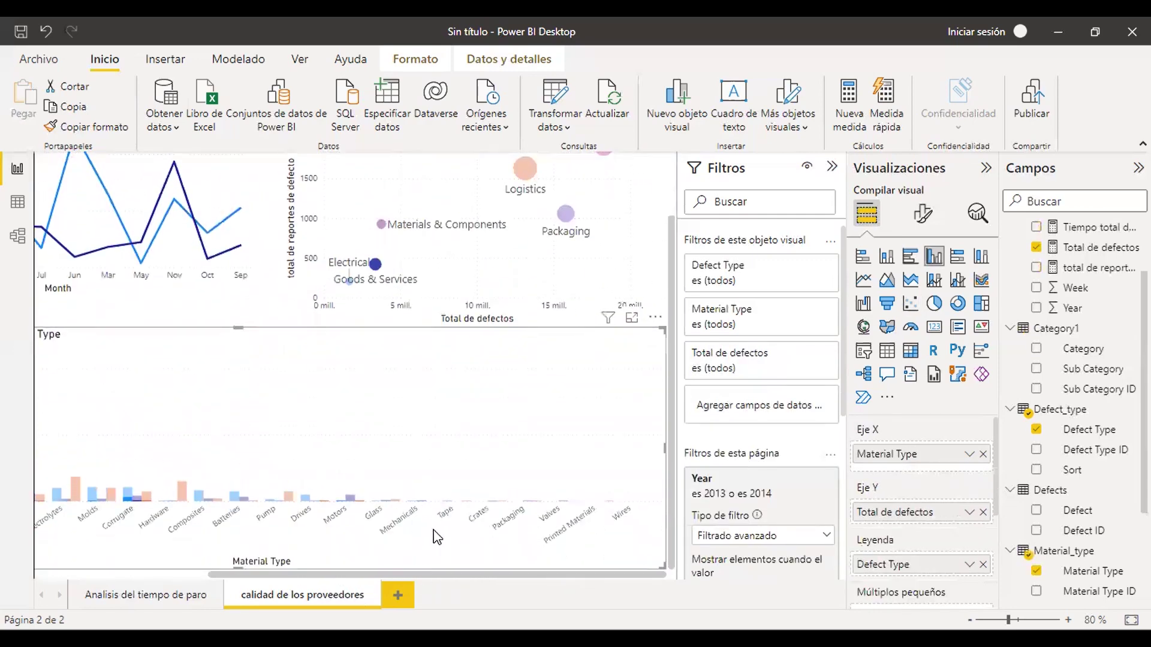
pyautogui.moveTo(462, 574); pyautogui.dragTo(353, 576)
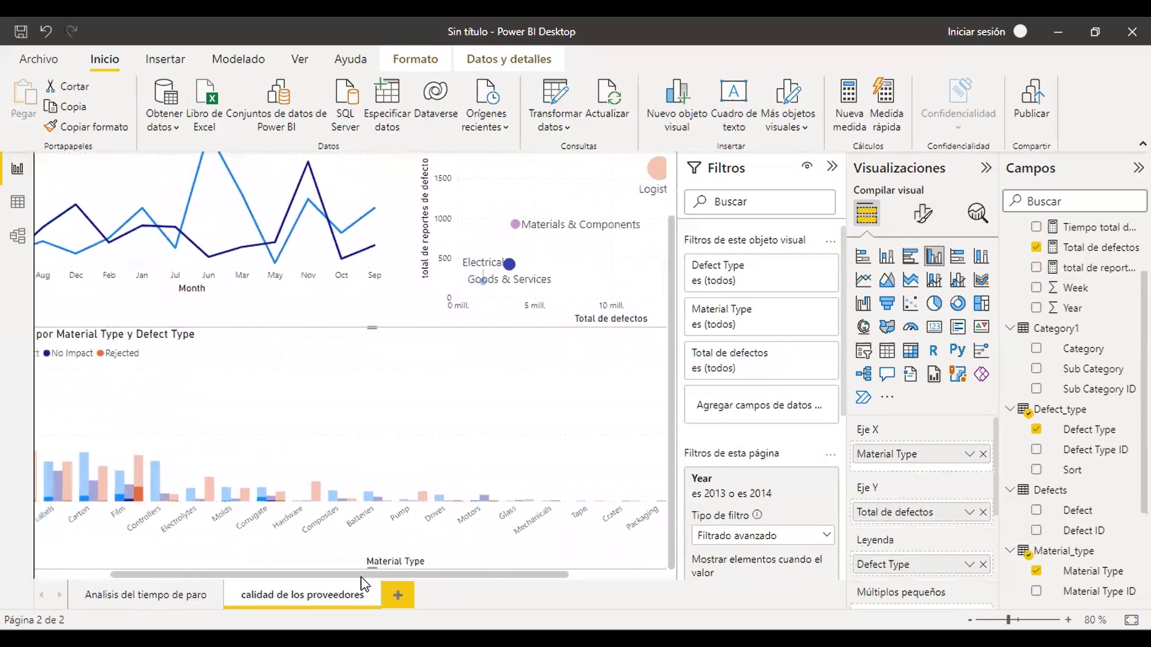
pyautogui.scroll(2, 311, 521)
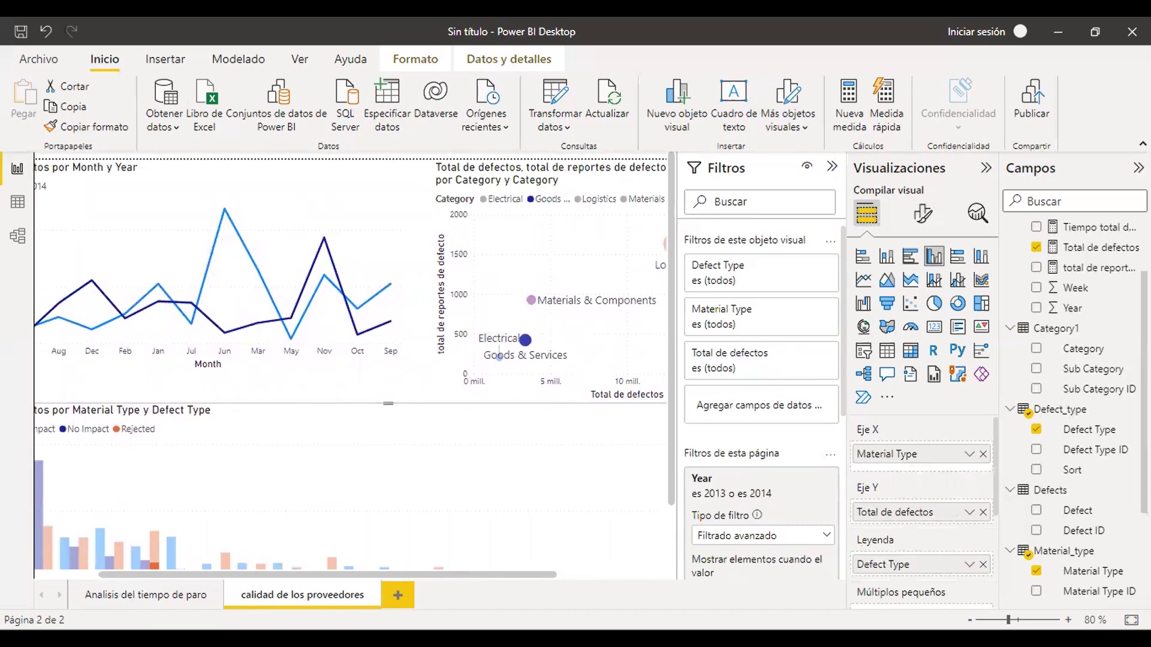
# Add a new report page and name it análisis detallado
pyautogui.click(398, 595)
pyautogui.rightClick(403, 599)
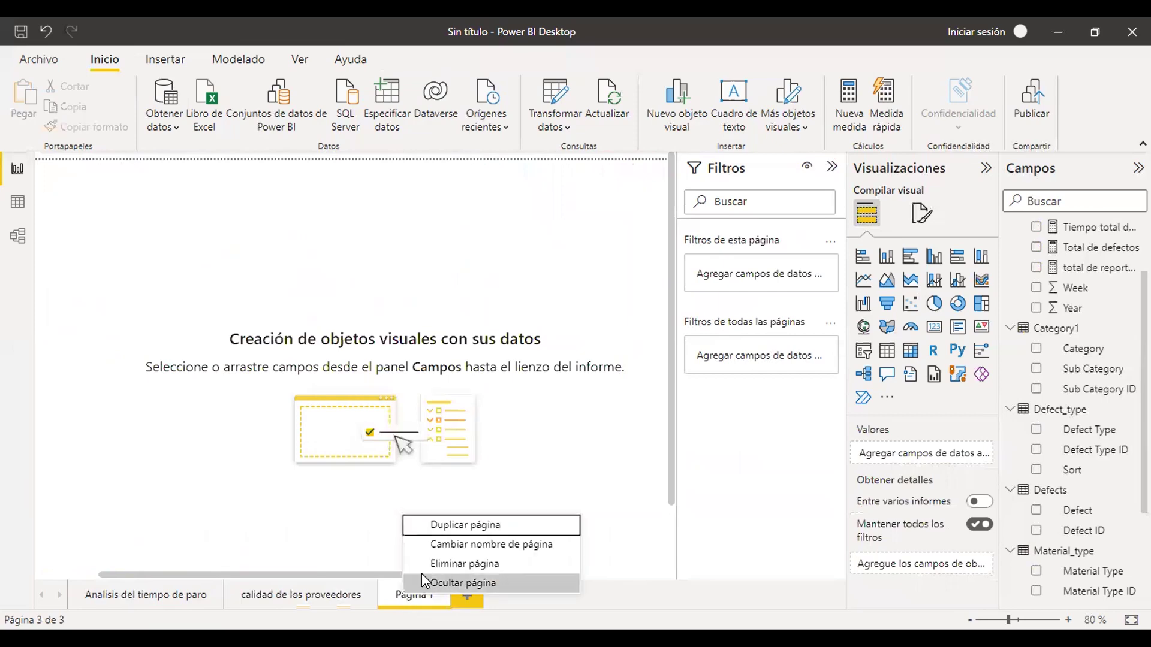
pyautogui.click(448, 546)
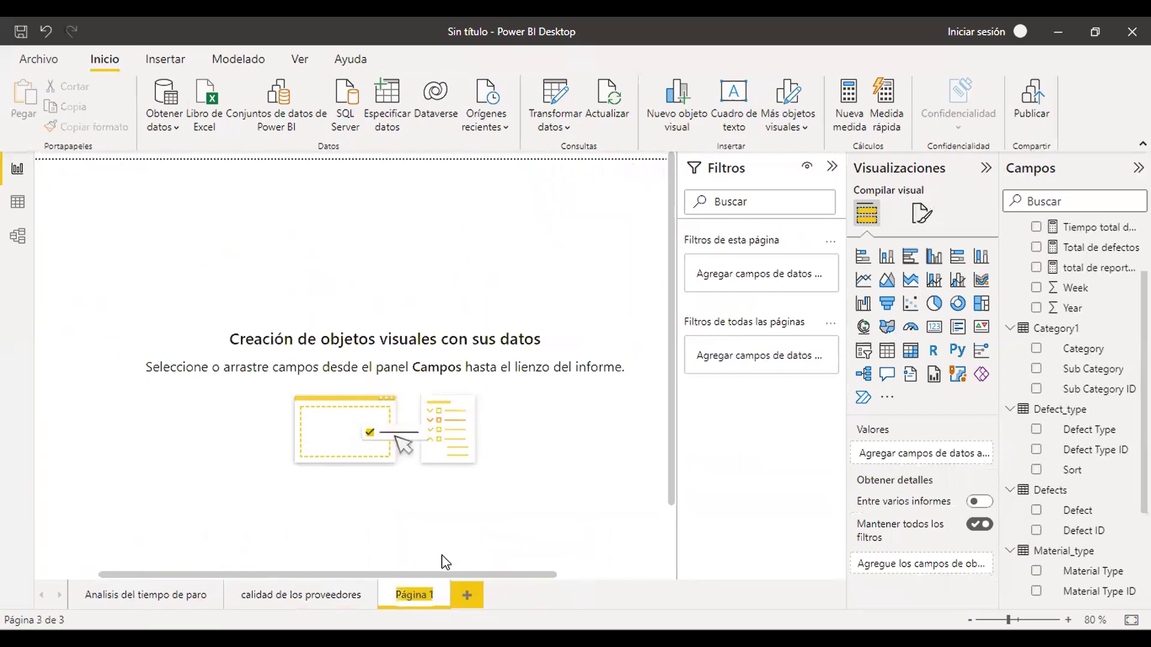
pyautogui.write('a')
pyautogui.write('nális')
pyautogui.write('is deta')
pyautogui.write('llado')
pyautogui.press('Return')
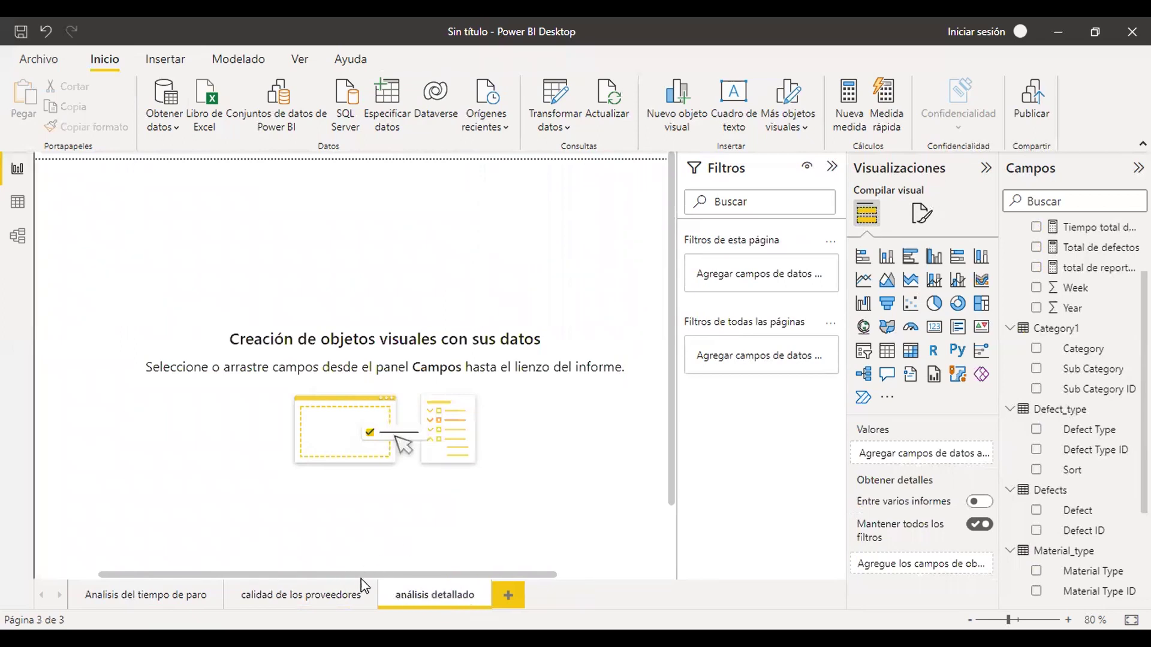
# Add a slicer for the Category field to the análisis detallado page
pyautogui.click(863, 350)
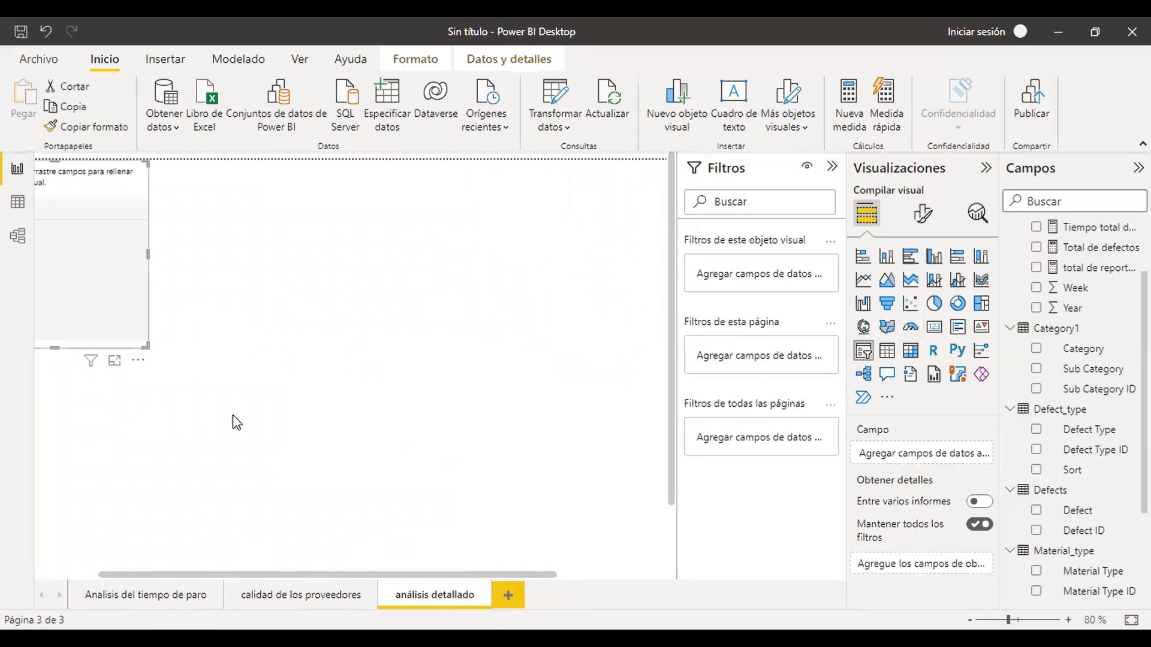
pyautogui.moveTo(145, 573); pyautogui.dragTo(100, 574)
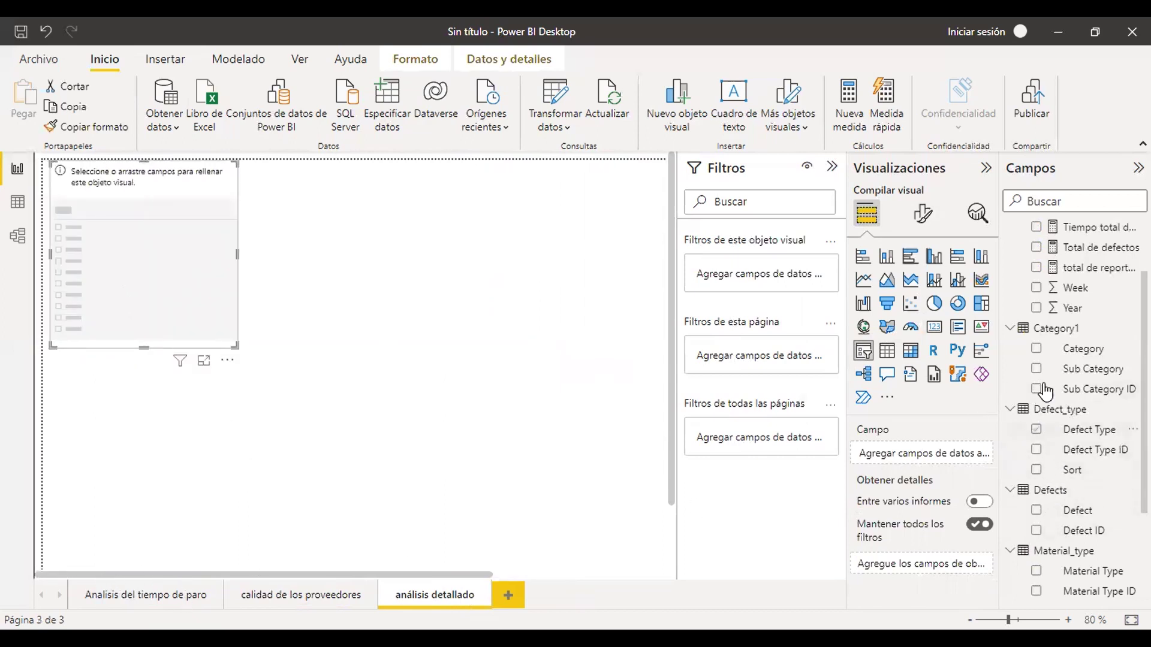
pyautogui.click(1035, 355)
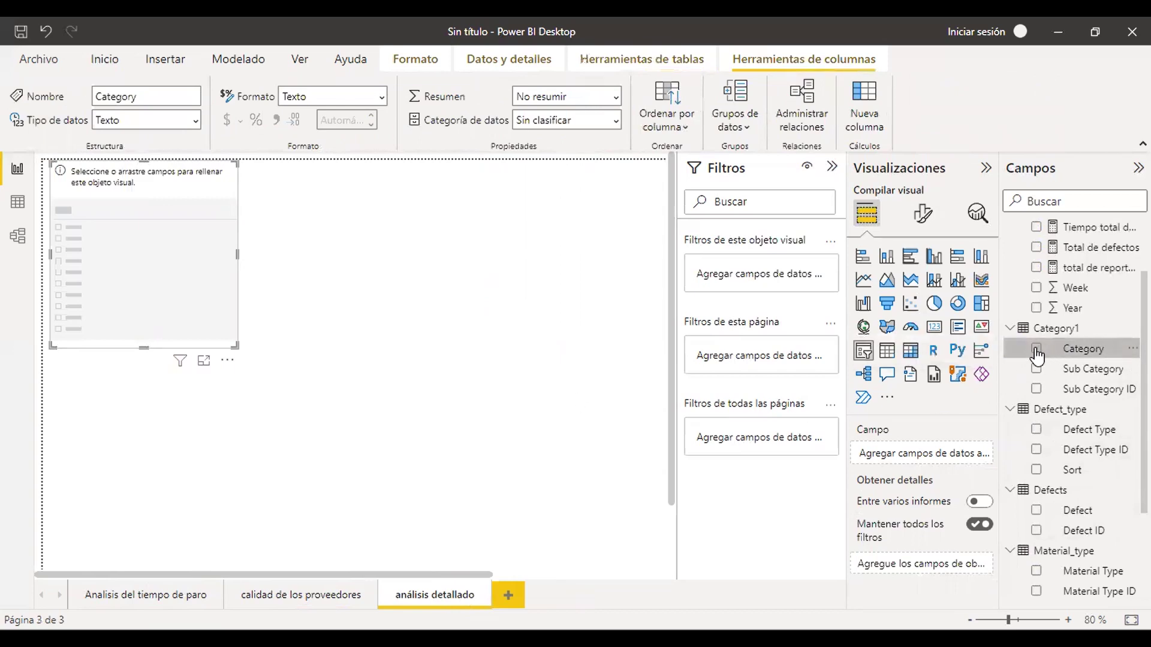
pyautogui.click(1036, 349)
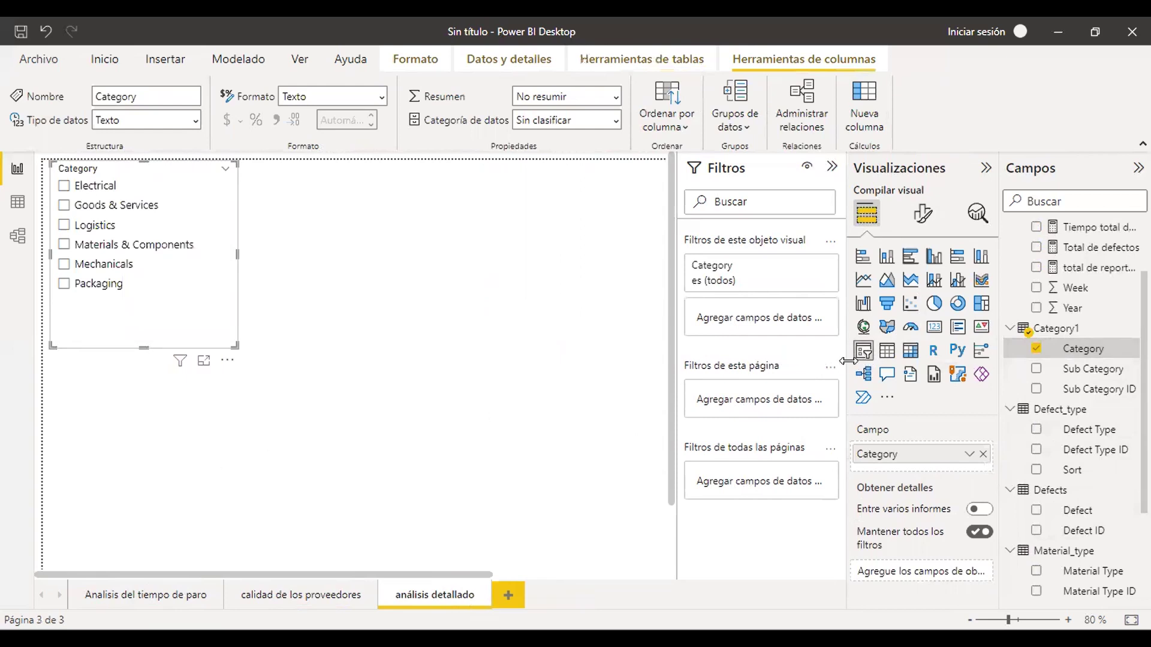
# Add an empty second slicer beneath the Category slicer
pyautogui.click(436, 436)
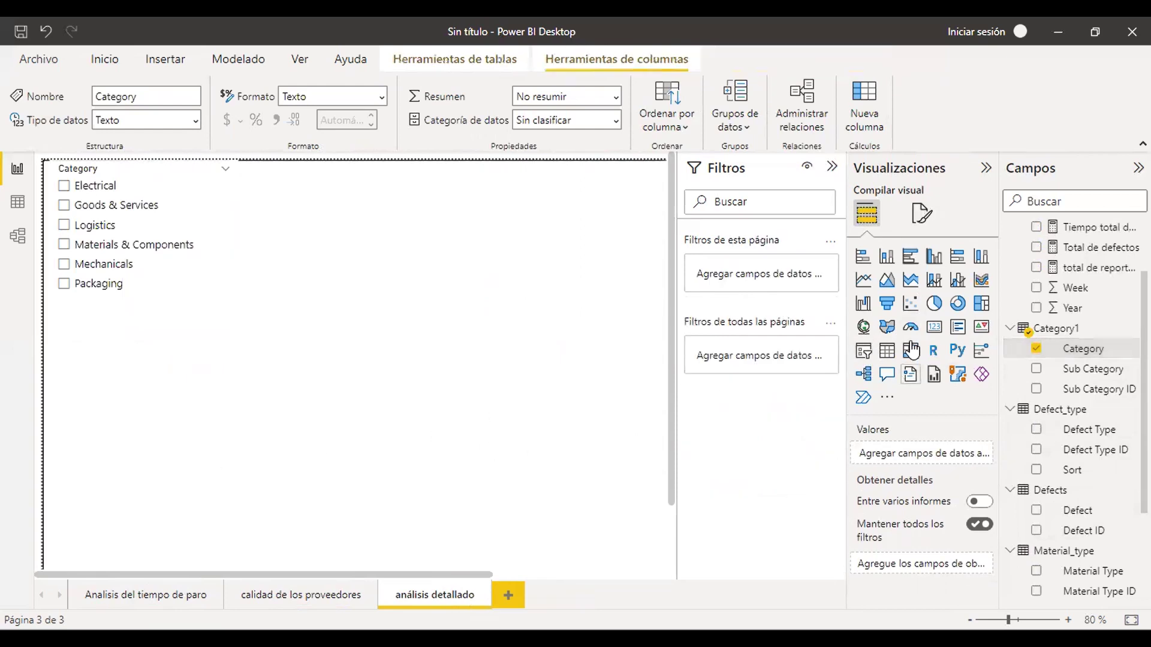
pyautogui.click(863, 351)
pyautogui.click(387, 471)
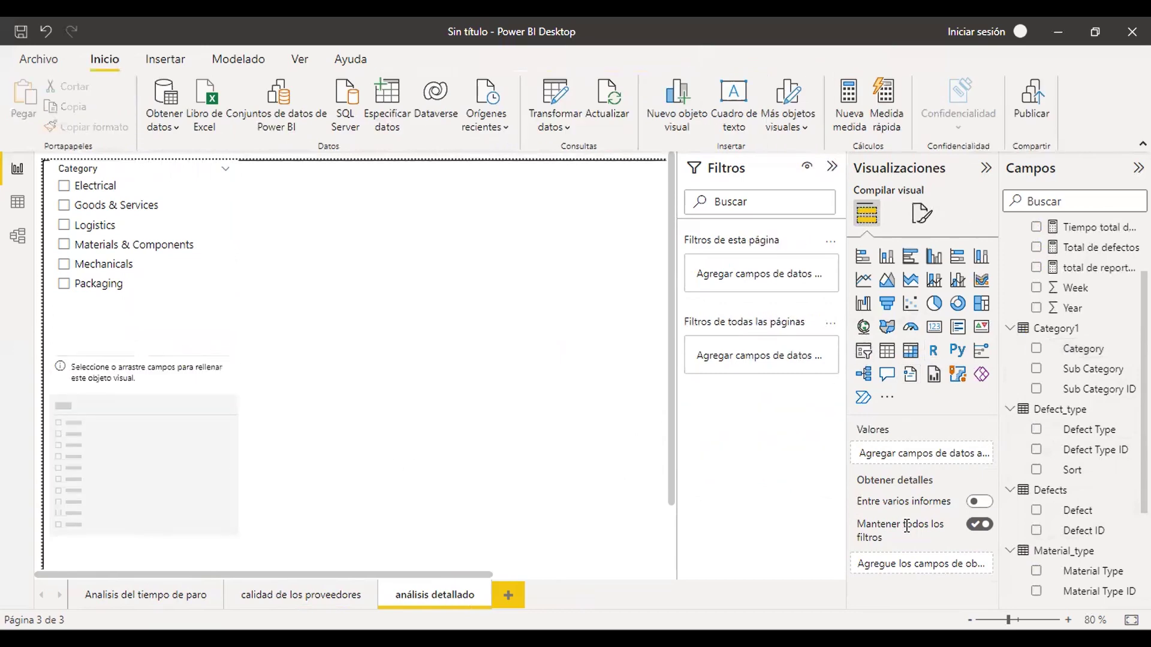
# Create a separate visual listing the Plant field of the Plant3 table
pyautogui.scroll(-2, 1088, 527)
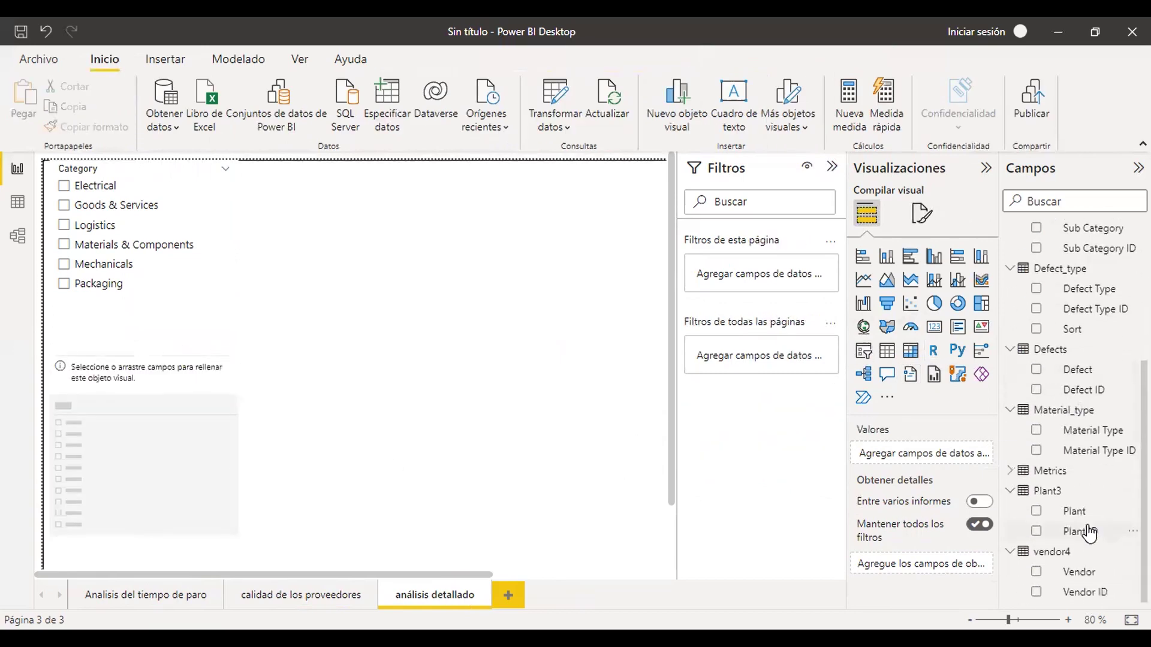
pyautogui.click(1034, 513)
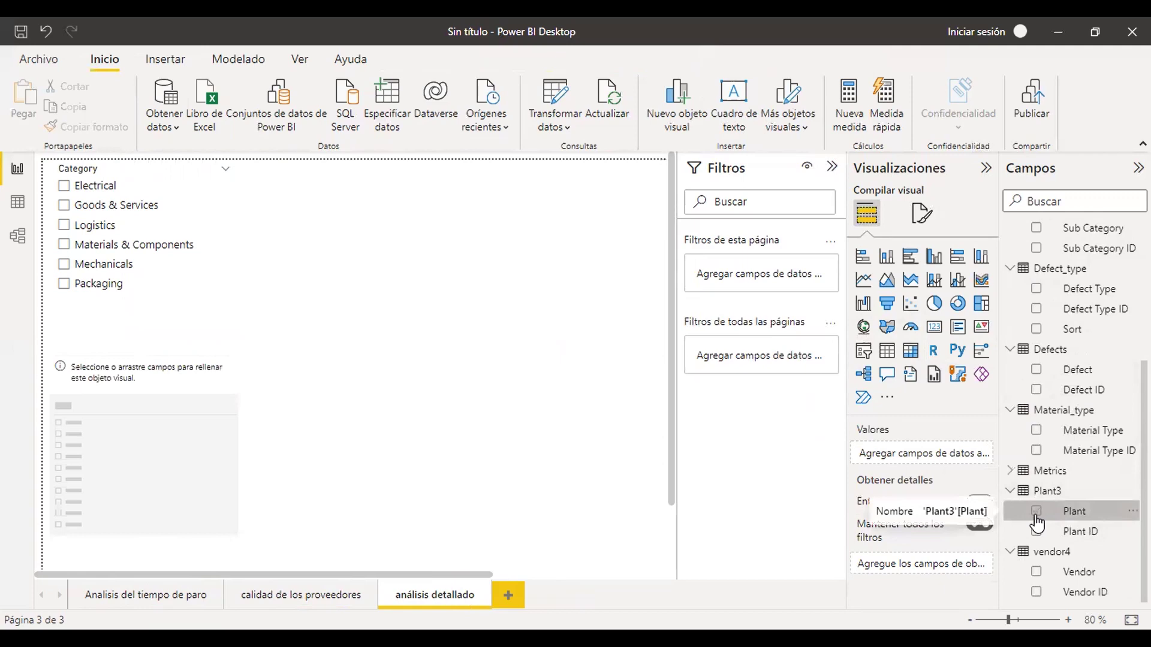
pyautogui.click(1035, 514)
pyautogui.scroll(2, 190, 482)
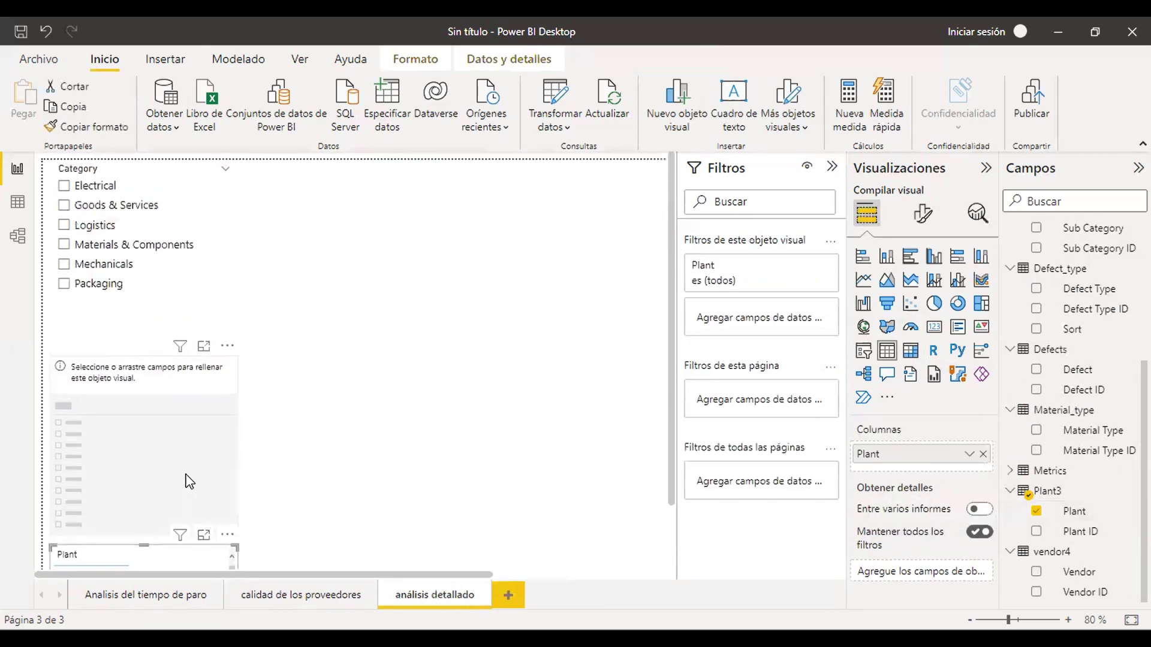
# Delete the empty slicer and move the Plant table up to sit directly beneath the Category slicer's options
pyautogui.click(172, 459)
pyautogui.press('Delete')
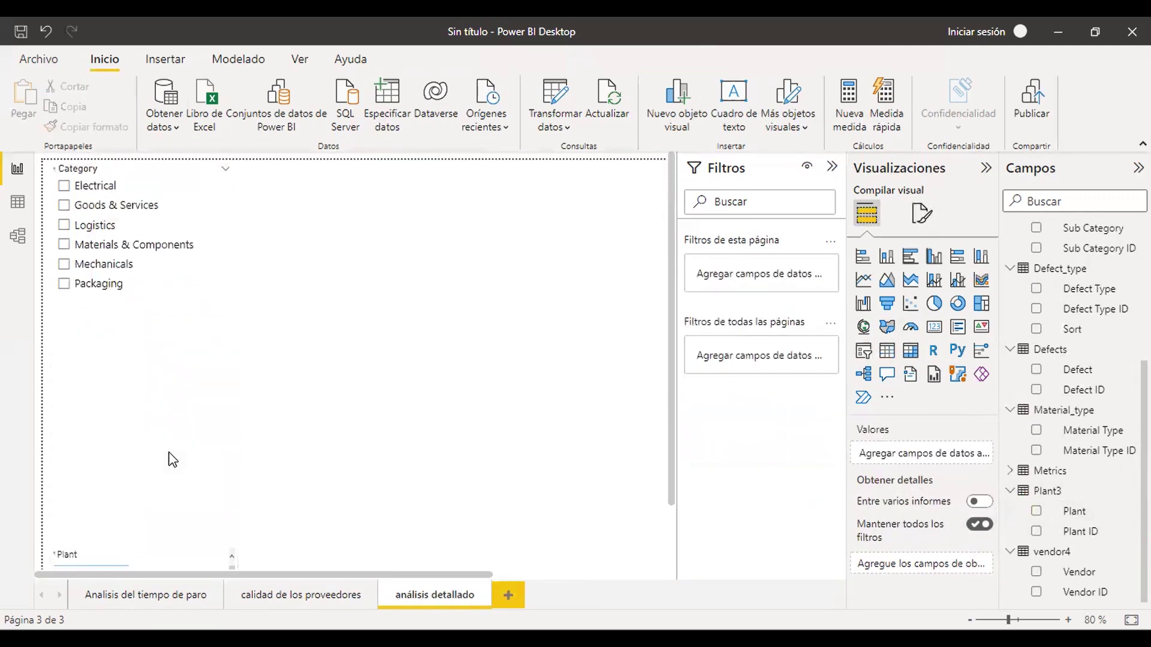
pyautogui.click(163, 555)
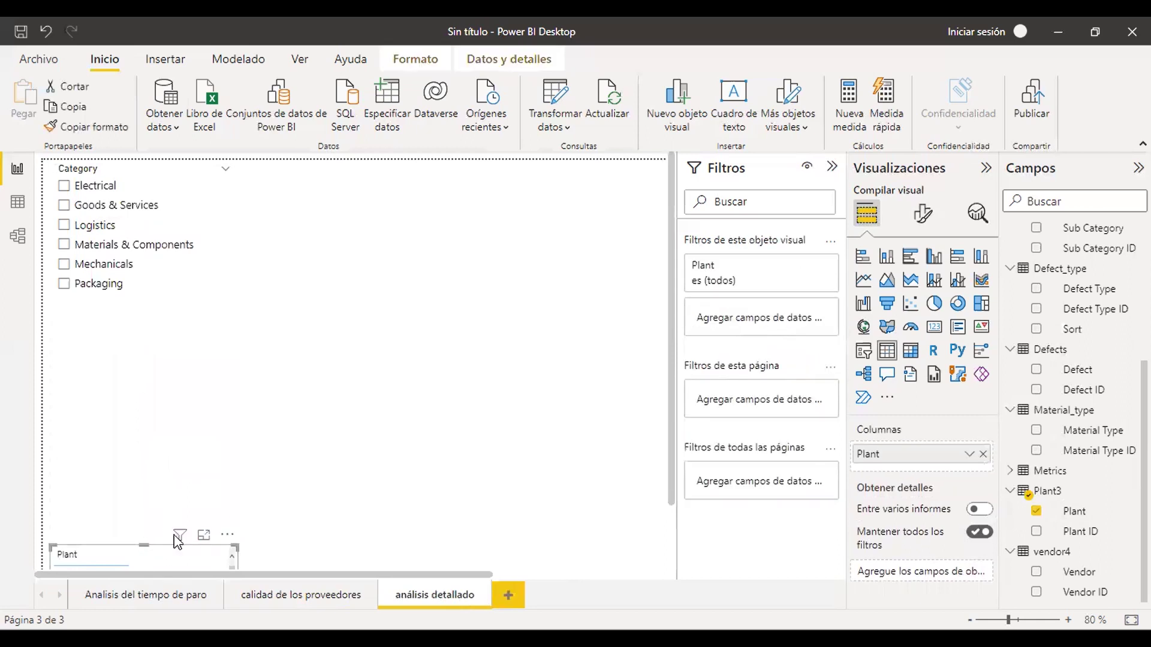
pyautogui.scroll(-2, 216, 516)
pyautogui.moveTo(162, 505); pyautogui.dragTo(167, 267)
pyautogui.scroll(2, 168, 384)
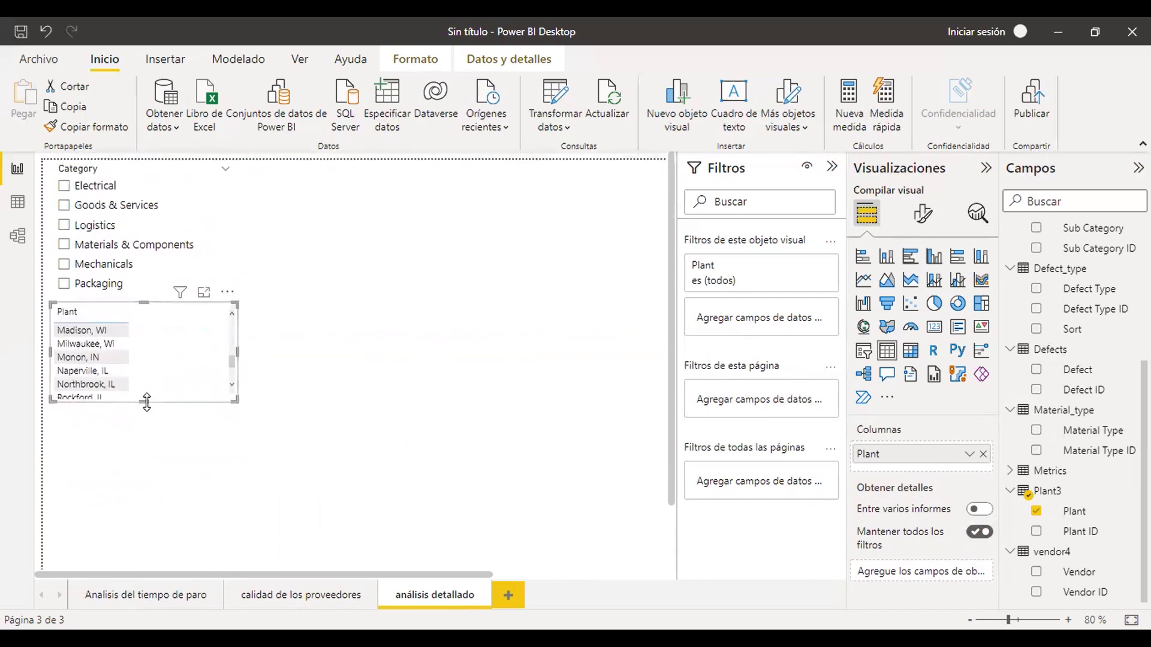
# Narrow the Plant table to about 60% of the Category slicer's width, keeping its height
pyautogui.moveTo(146, 398); pyautogui.dragTo(142, 540)
pyautogui.hotkey('ctrl', 'z')
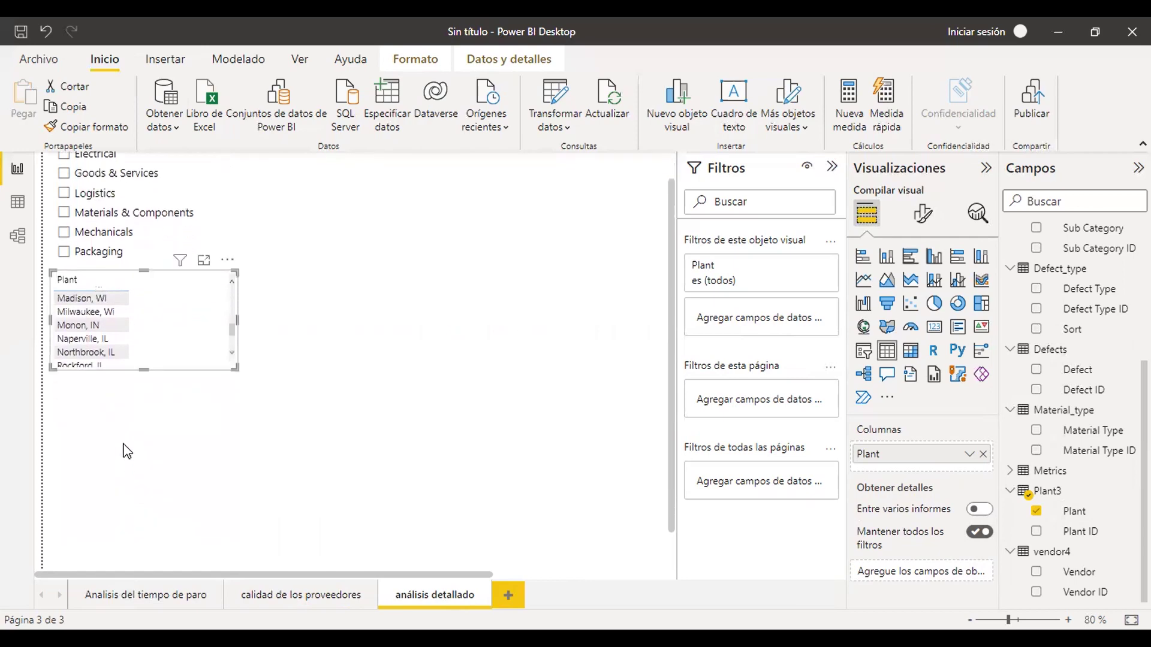
pyautogui.moveTo(235, 358); pyautogui.dragTo(163, 357)
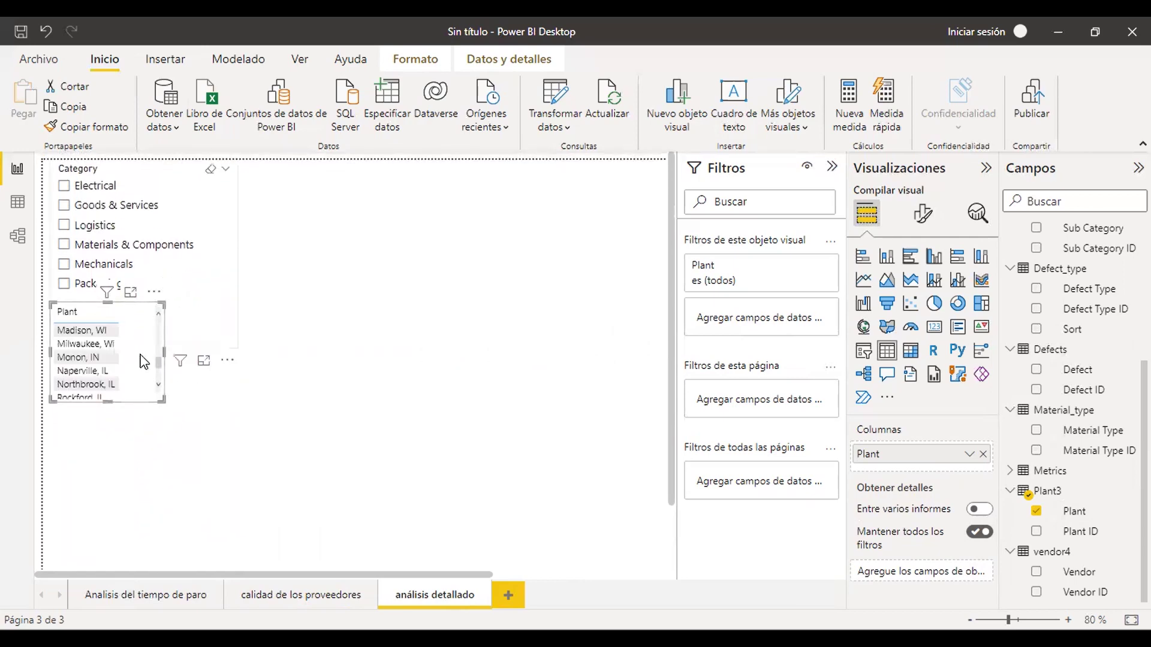
# Insert an empty table visual beside the Category slicer and enlarge it across the upper middle of the page
pyautogui.click(386, 245)
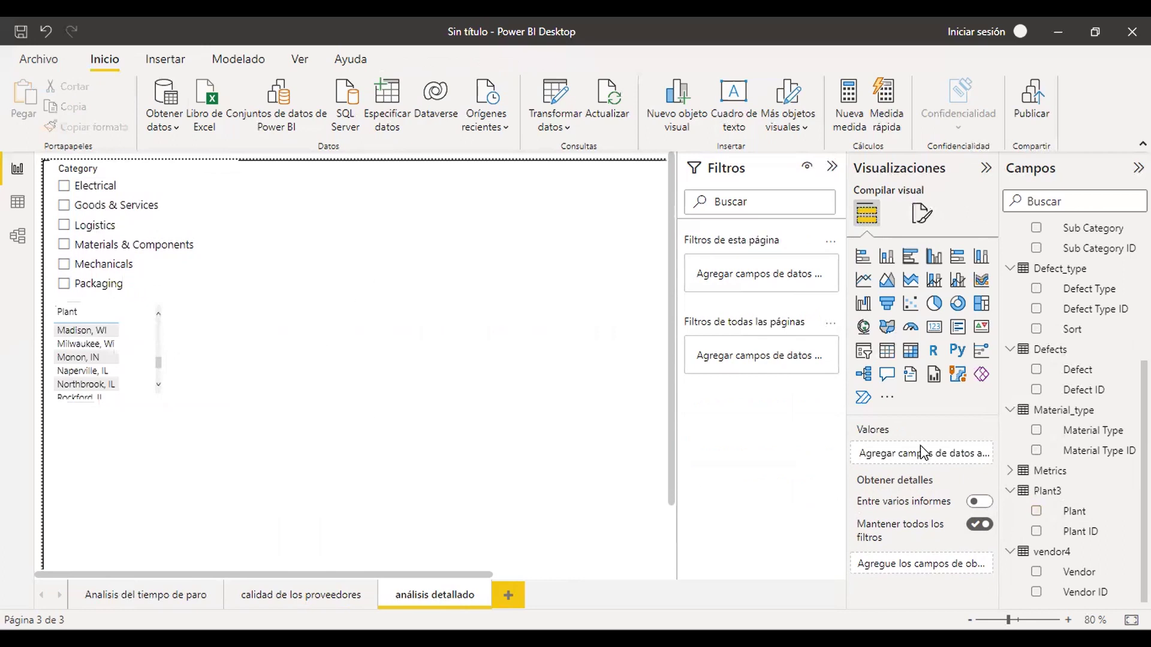
pyautogui.click(887, 352)
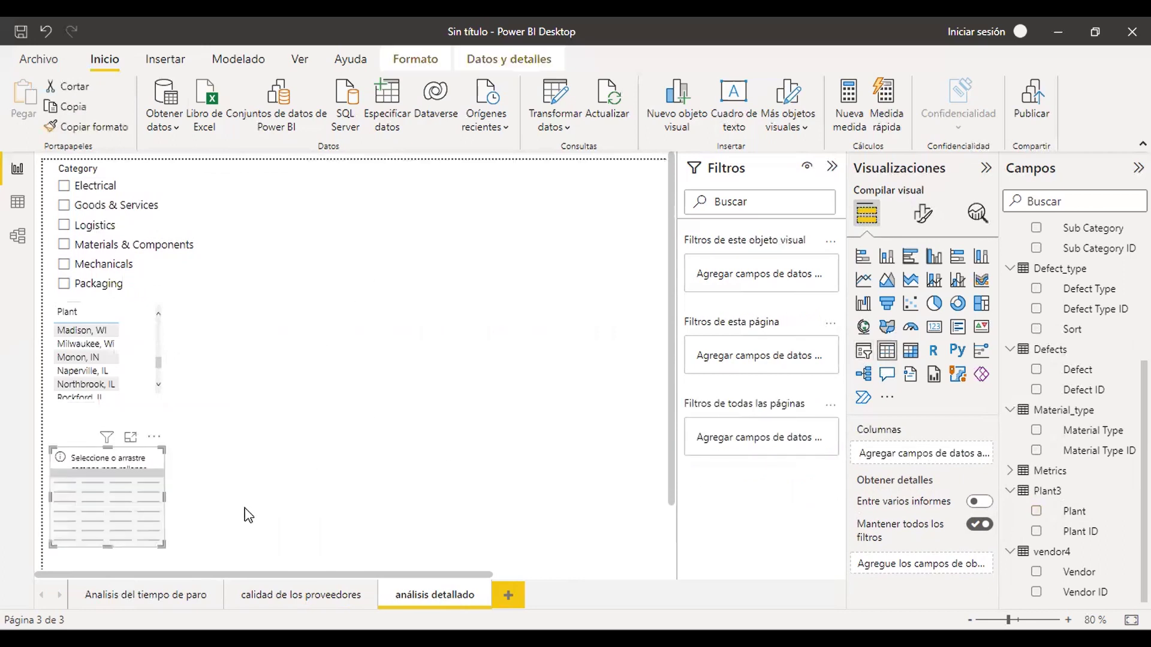
pyautogui.moveTo(165, 492); pyautogui.dragTo(3, 313)
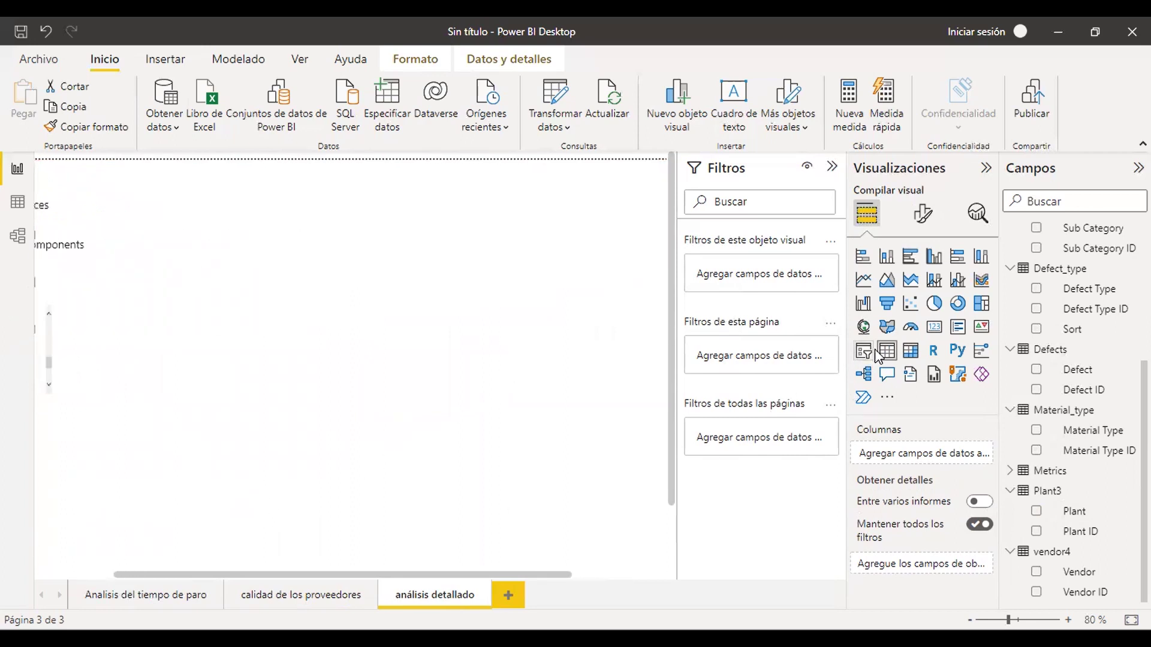
pyautogui.moveTo(372, 575); pyautogui.dragTo(203, 575)
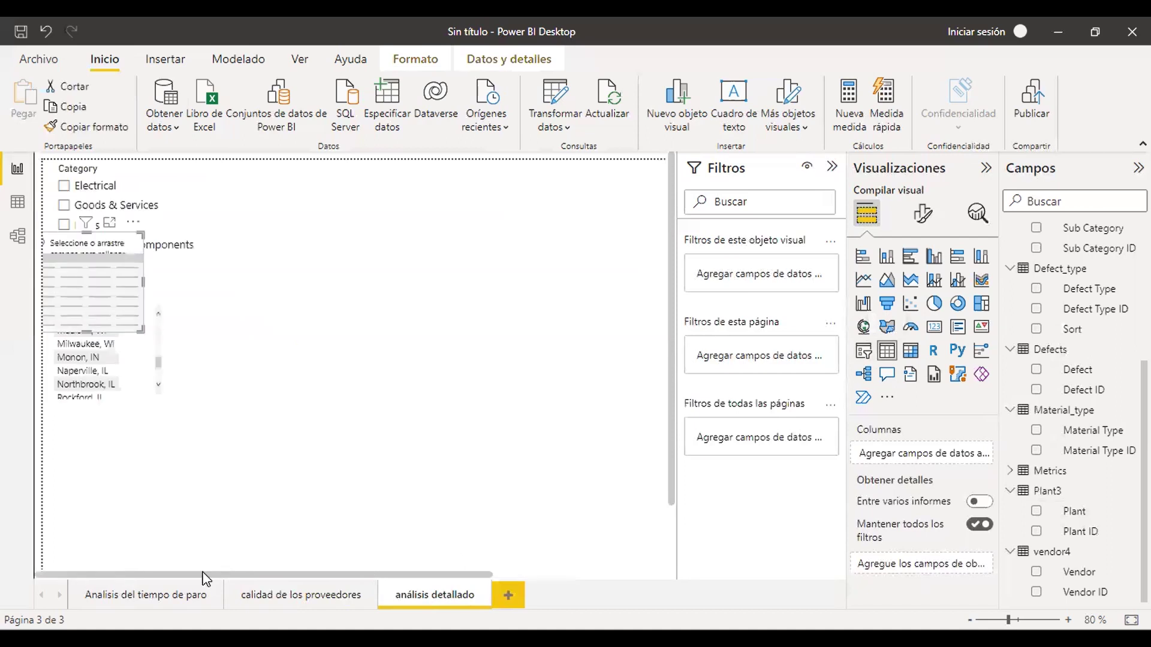
pyautogui.moveTo(109, 316); pyautogui.dragTo(539, 427)
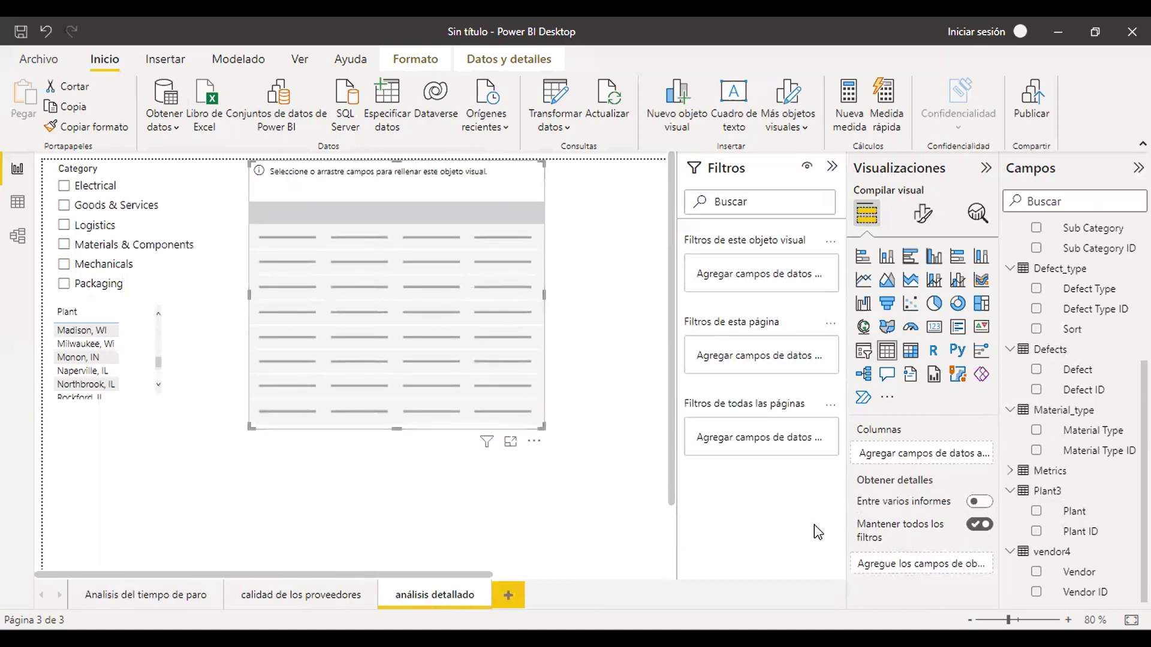
# Fill the new table with the Vendor, Total de defectos and Tiempo total de paro fields
pyautogui.click(1035, 573)
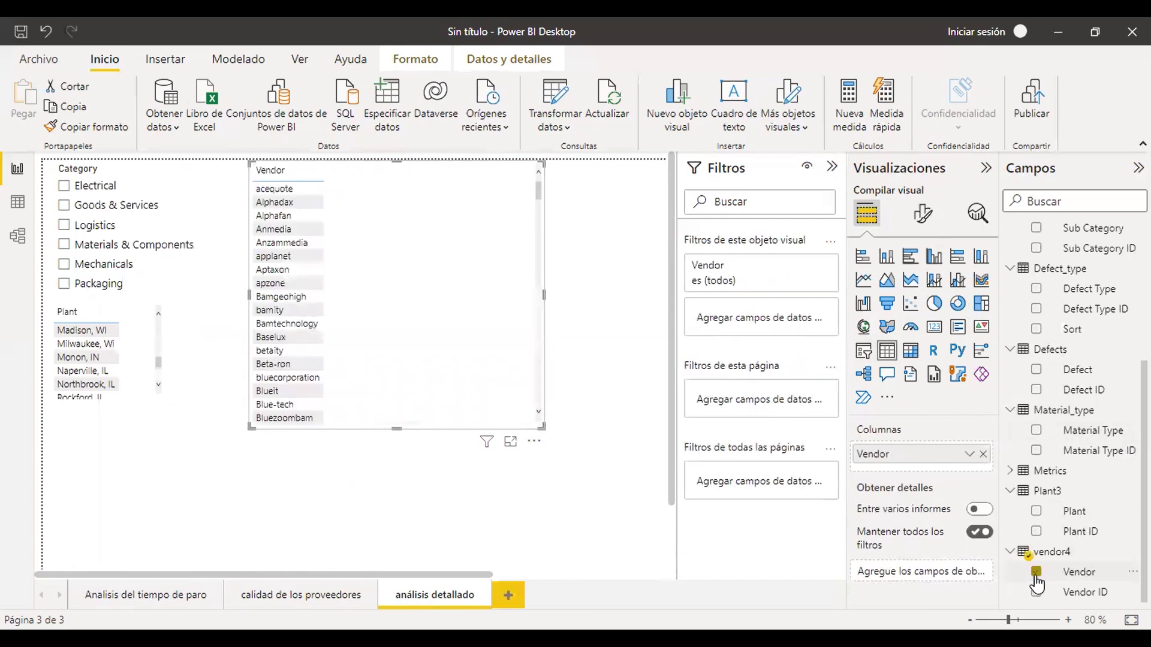
pyautogui.scroll(3, 1072, 341)
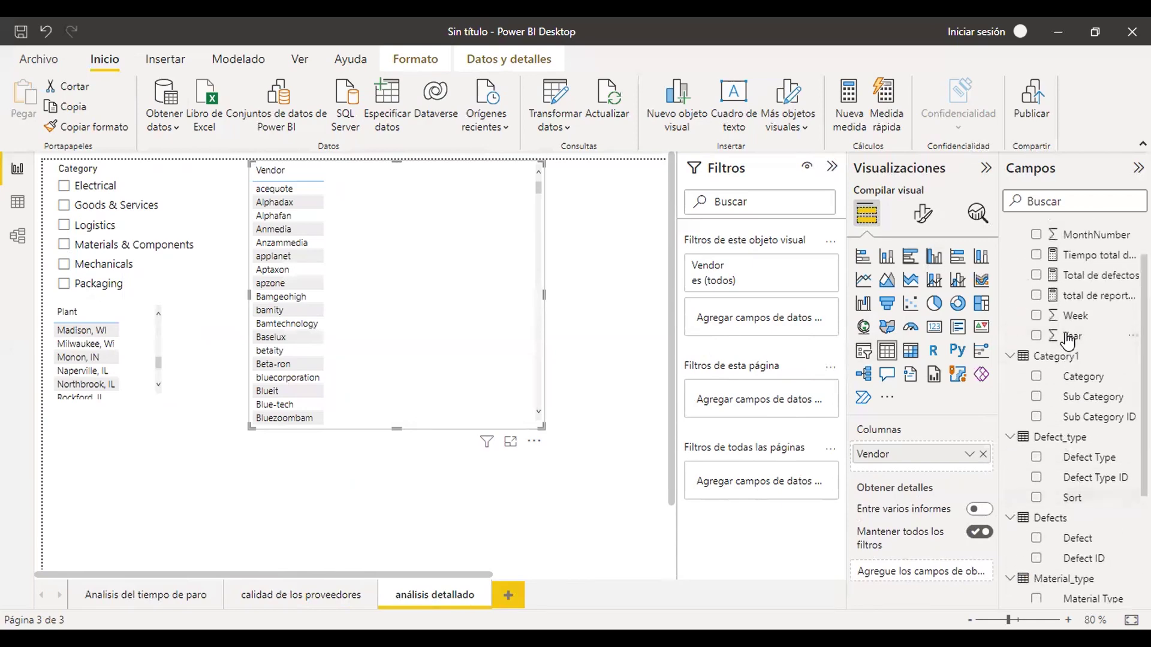
pyautogui.click(1037, 278)
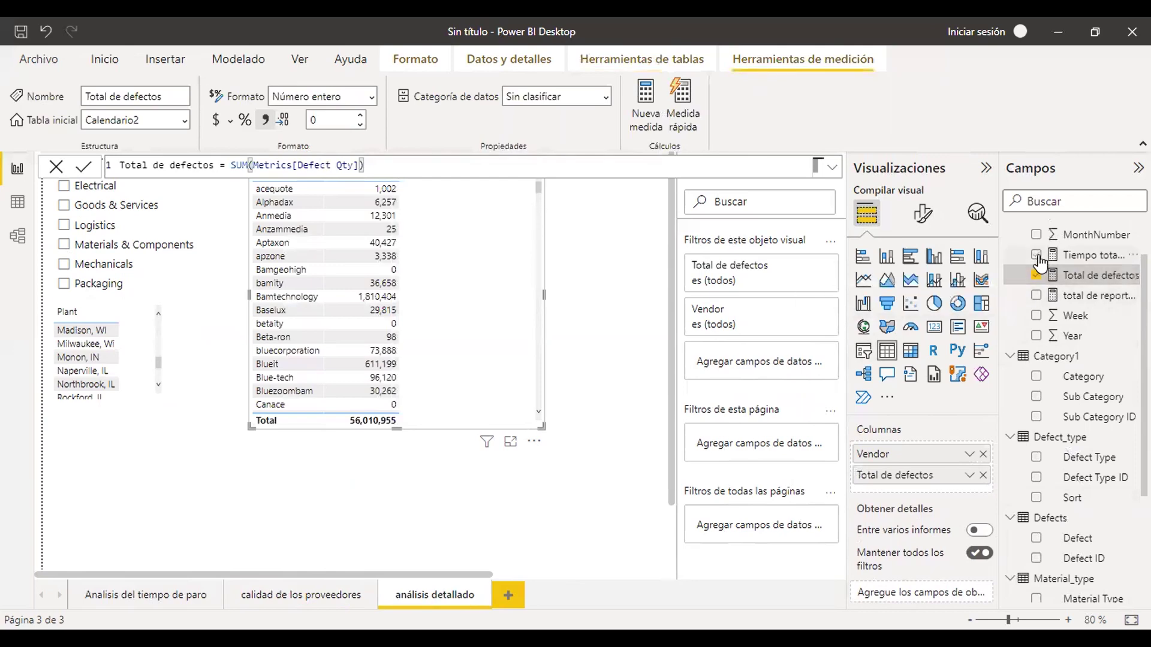
pyautogui.click(1036, 256)
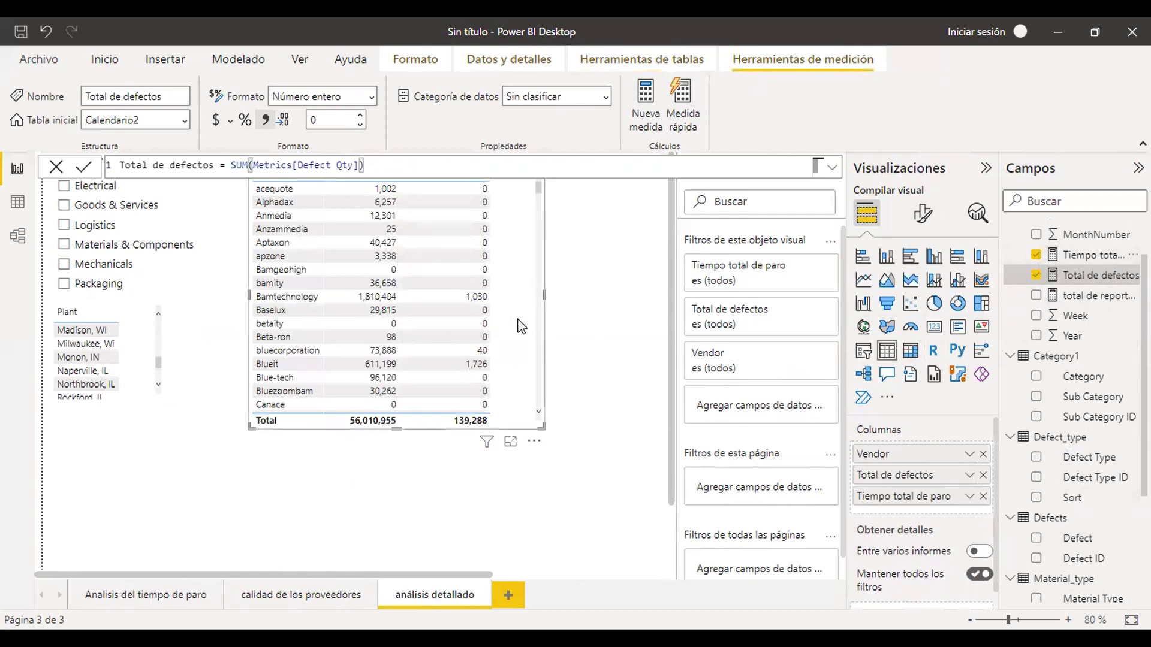
# Set the vendor table's values font size to 15 and shift the table closer to the Category slicer
pyautogui.click(922, 214)
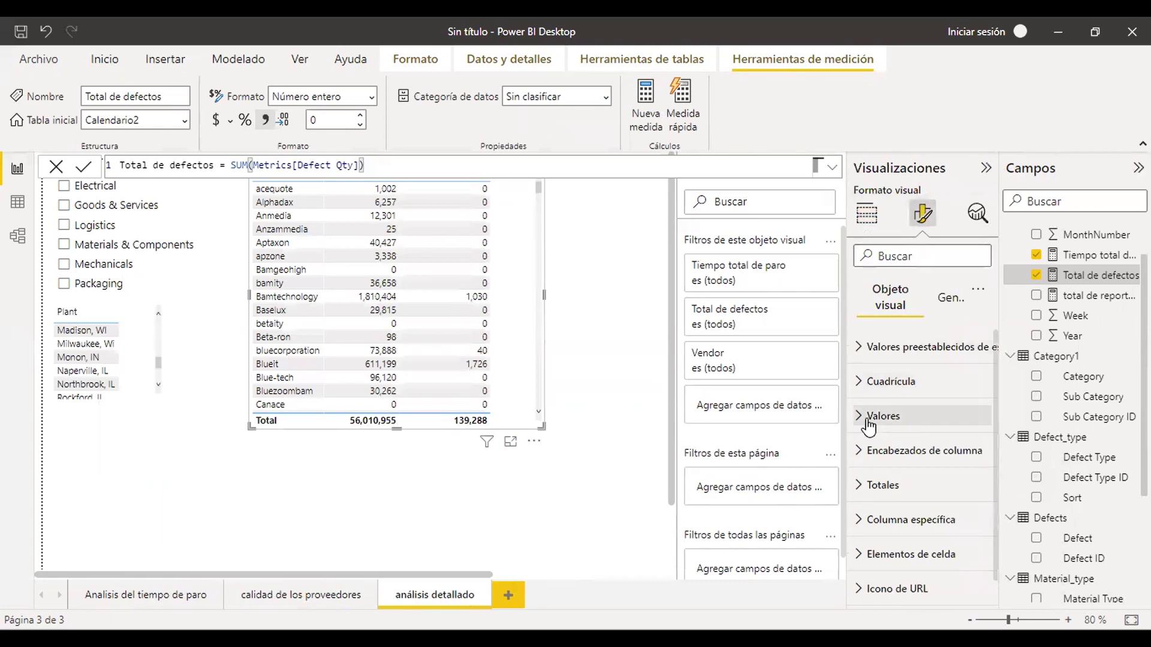
pyautogui.click(887, 415)
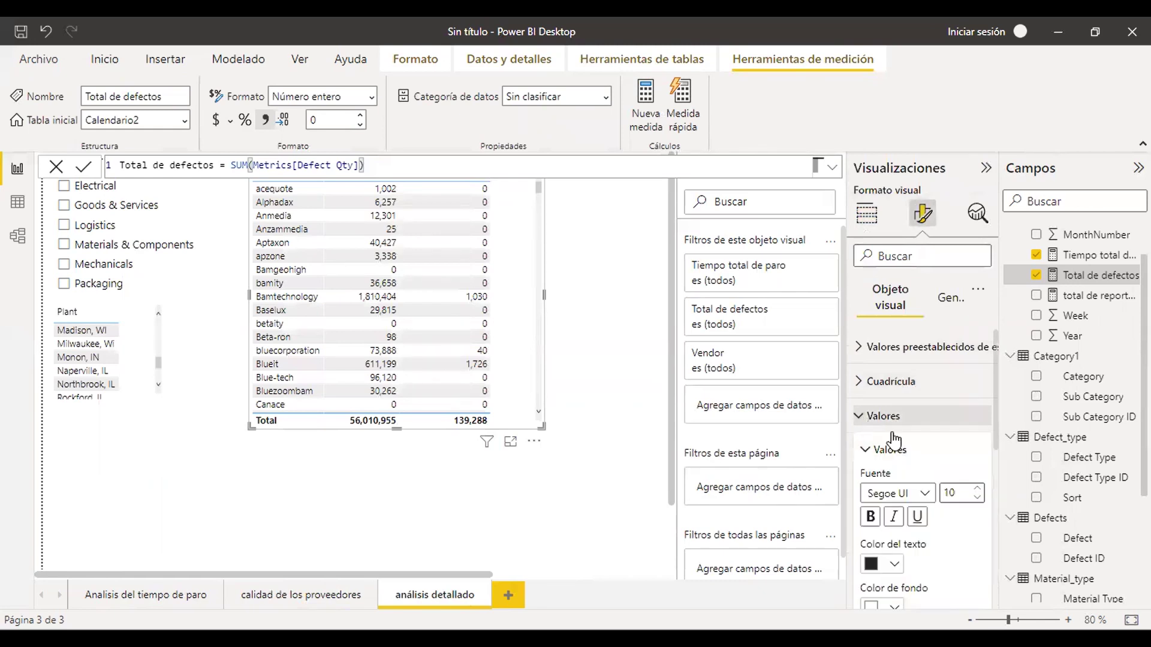
pyautogui.click(978, 489)
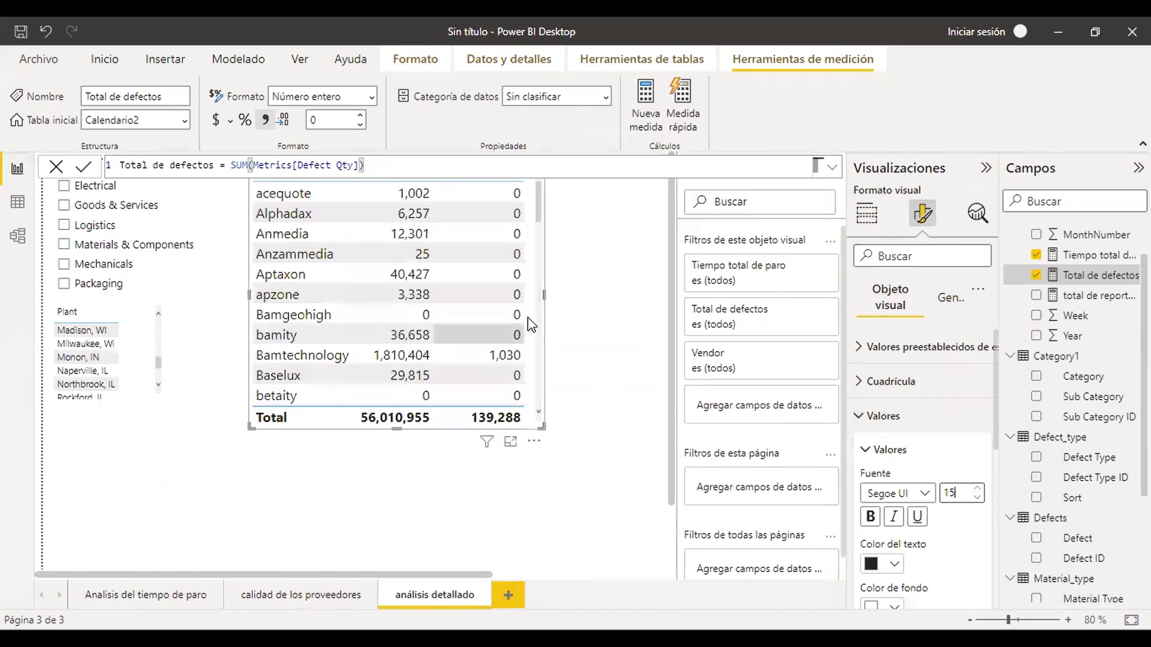
pyautogui.moveTo(533, 311); pyautogui.dragTo(76, 353)
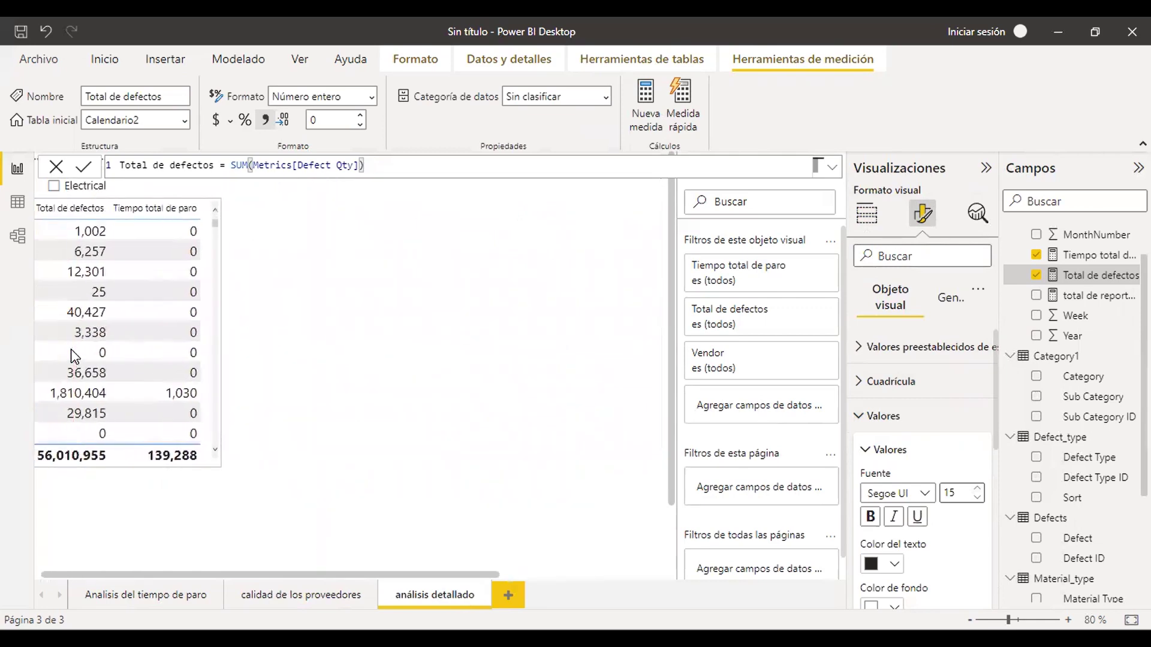
pyautogui.moveTo(484, 306); pyautogui.dragTo(502, 295)
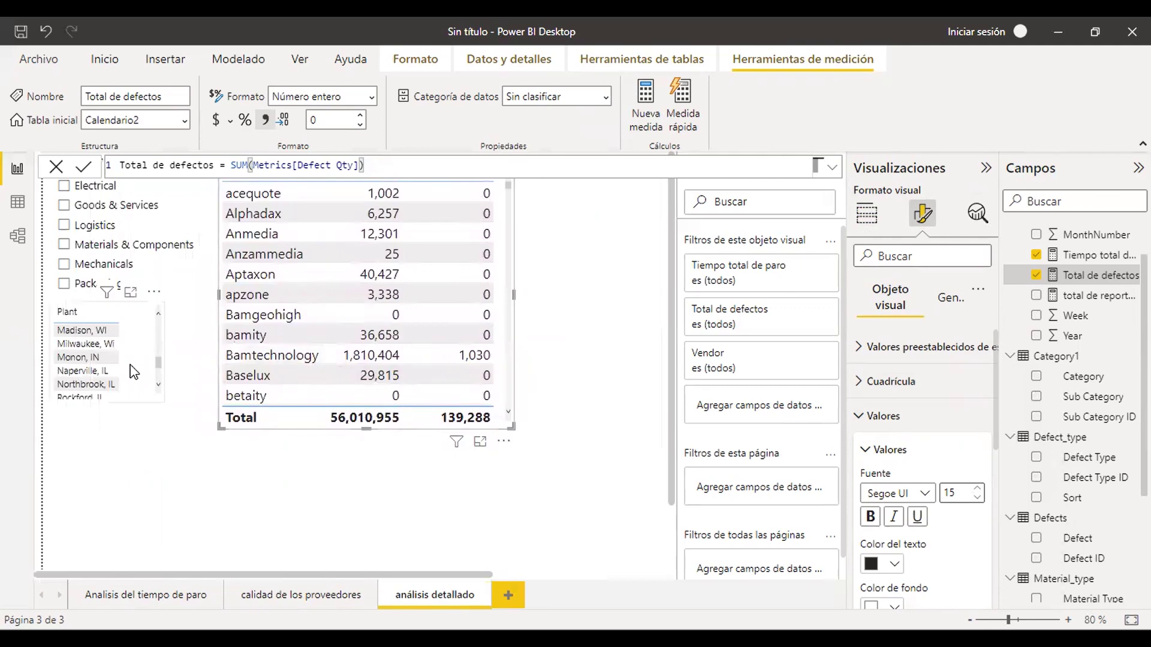
# Raise the Plant table's values font size to 19
pyautogui.click(159, 375)
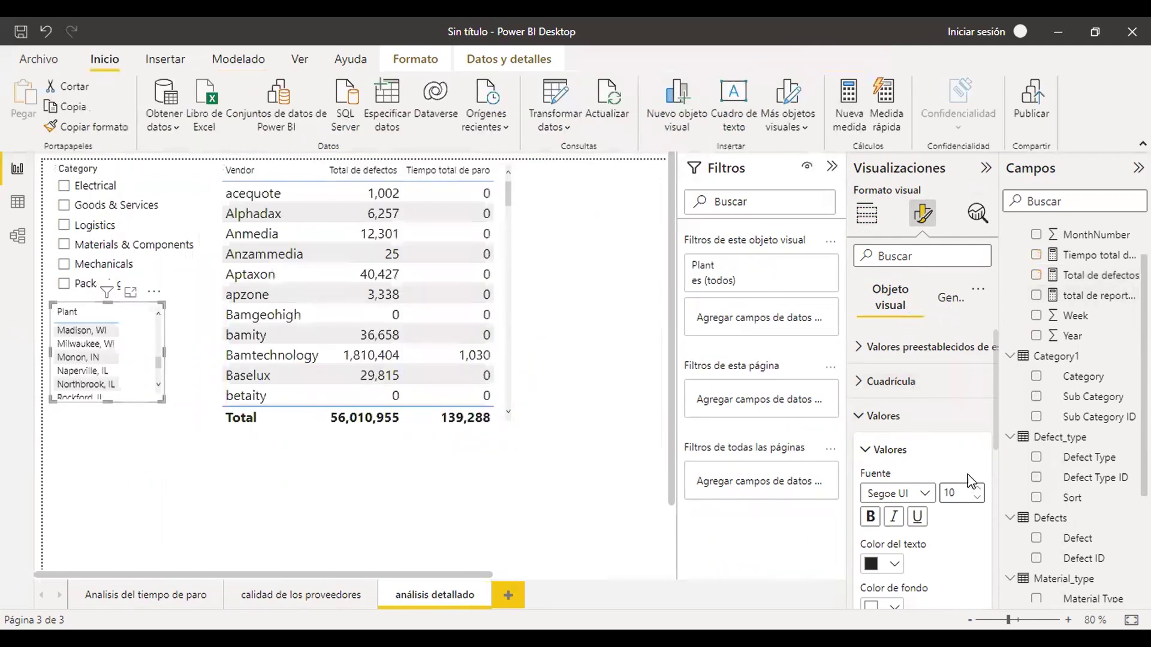
pyautogui.click(979, 489)
pyautogui.click(979, 489)
pyautogui.click(979, 489)
pyautogui.click(980, 489)
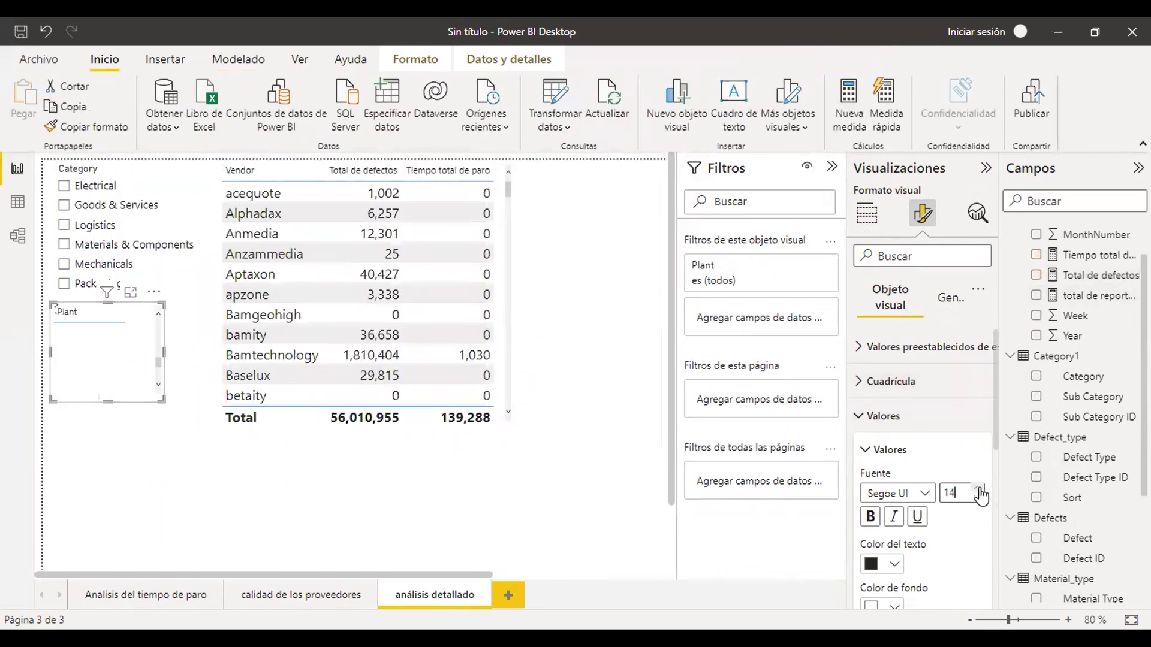
pyautogui.click(979, 489)
pyautogui.click(980, 489)
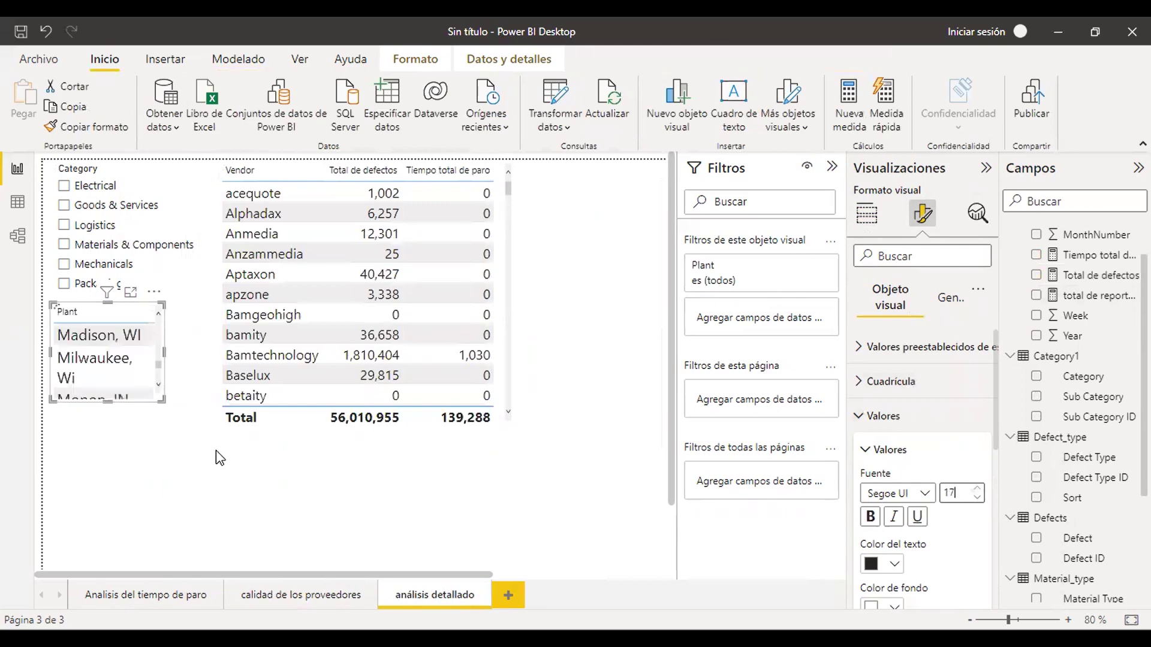
pyautogui.press('Up')
pyautogui.press('Up')
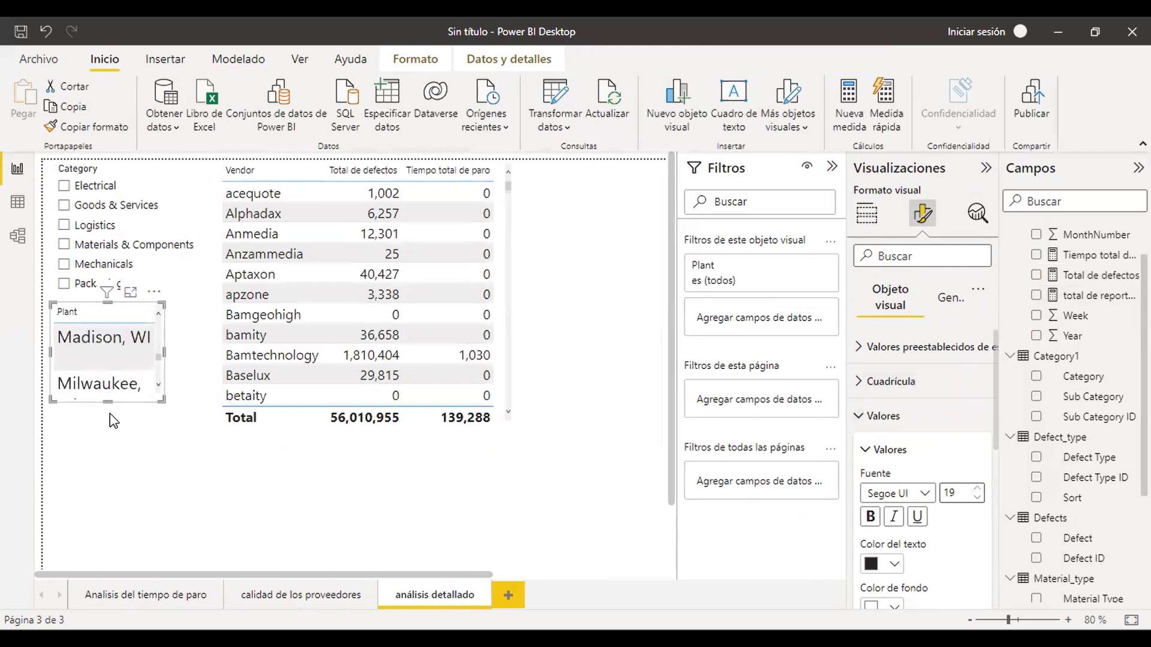
# Stretch the Plant table downward to more than twice its height and set its values font size to 15
pyautogui.moveTo(114, 422); pyautogui.dragTo(116, 543)
pyautogui.scroll(-1, 129, 517)
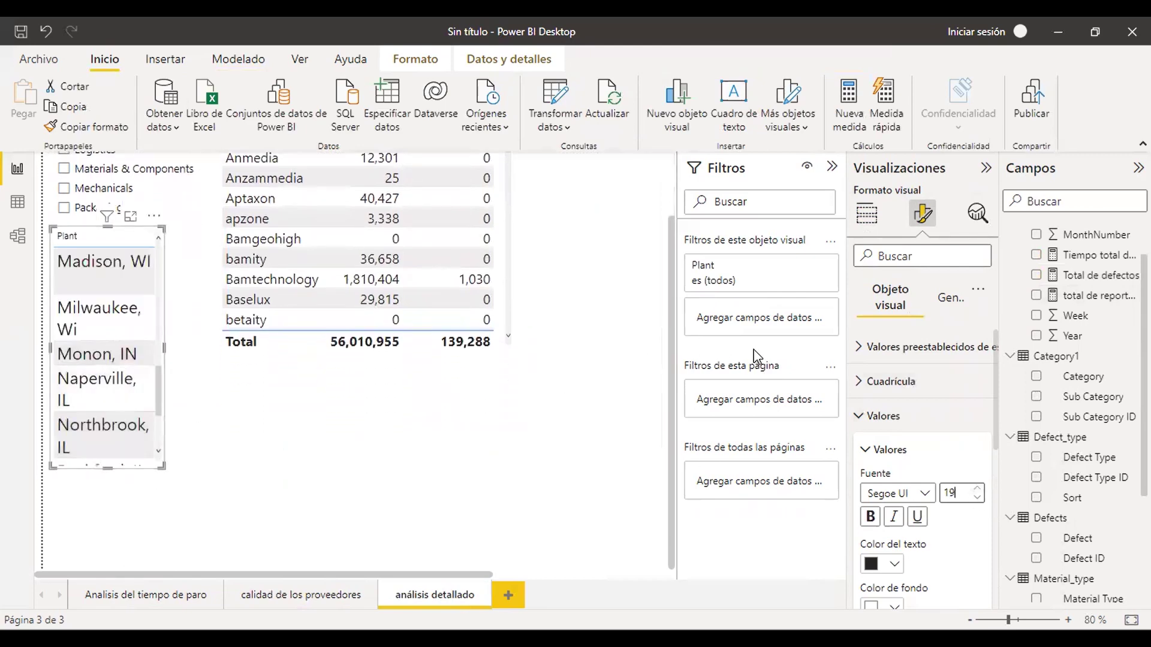
pyautogui.click(977, 499)
pyautogui.click(977, 500)
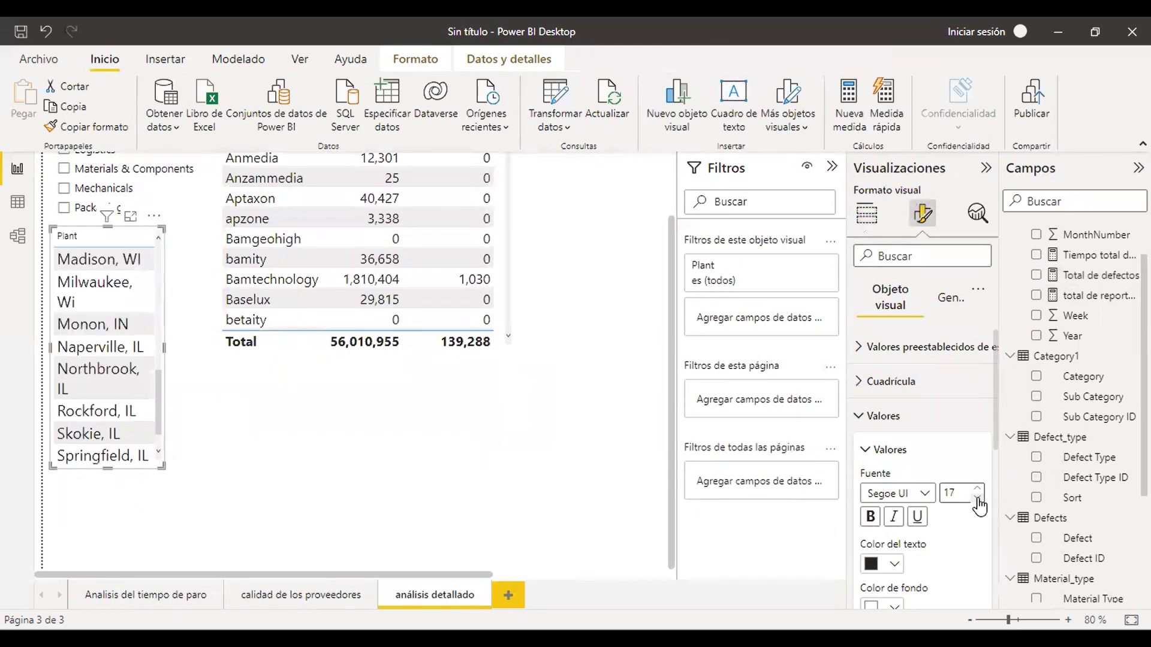
pyautogui.click(978, 499)
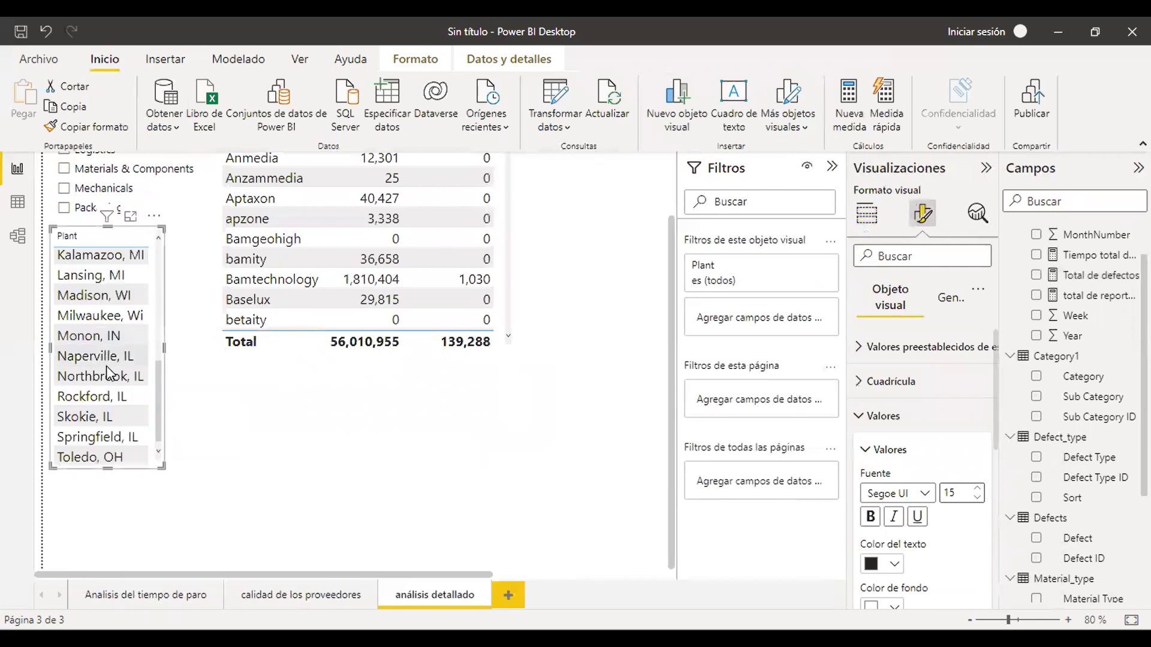
# Look through the Plant table and filter the vendor table to the Chicago, IL plant
pyautogui.scroll(3, 124, 346)
pyautogui.scroll(-3, 125, 299)
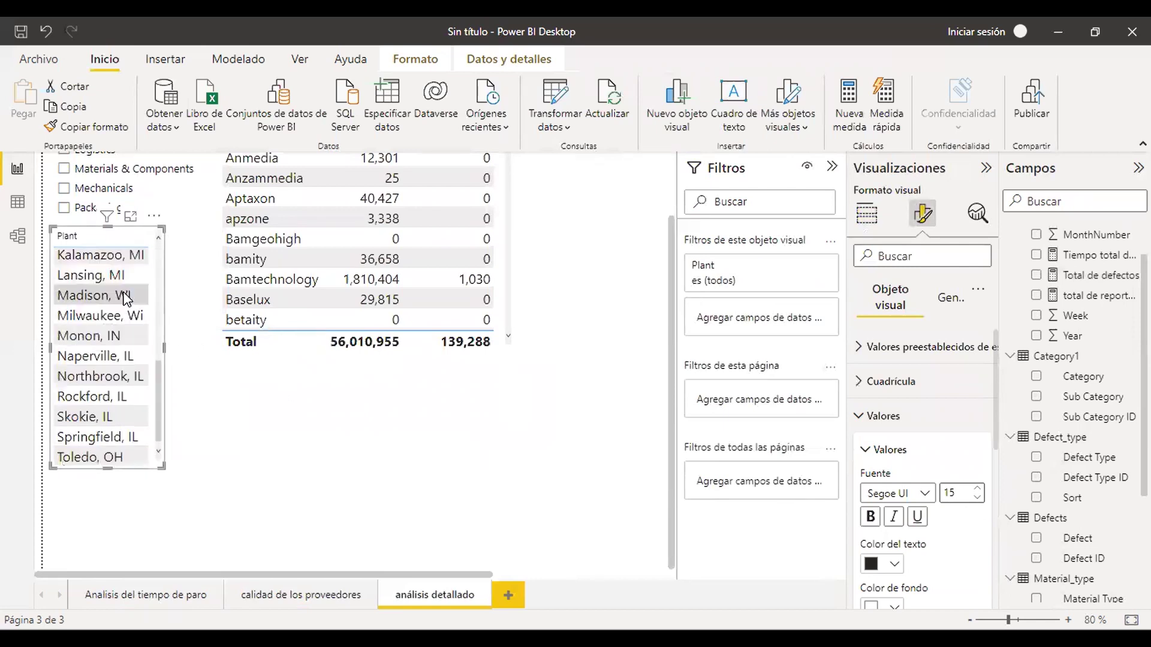
pyautogui.scroll(3, 250, 469)
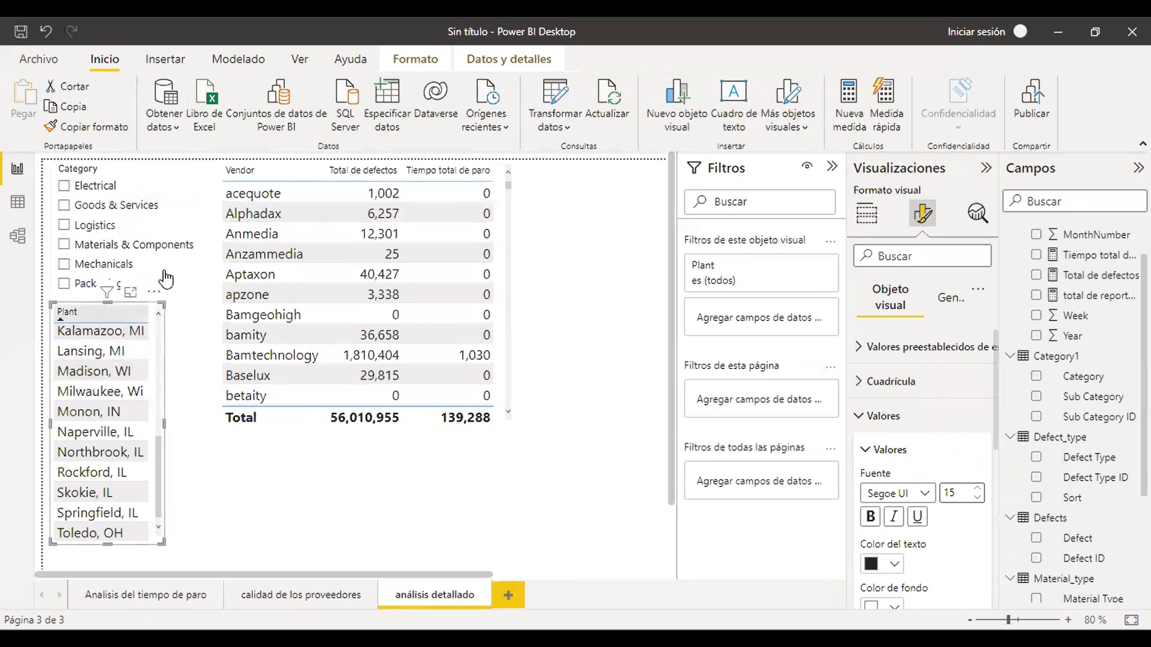
pyautogui.scroll(-3, 99, 281)
pyautogui.scroll(5, 102, 281)
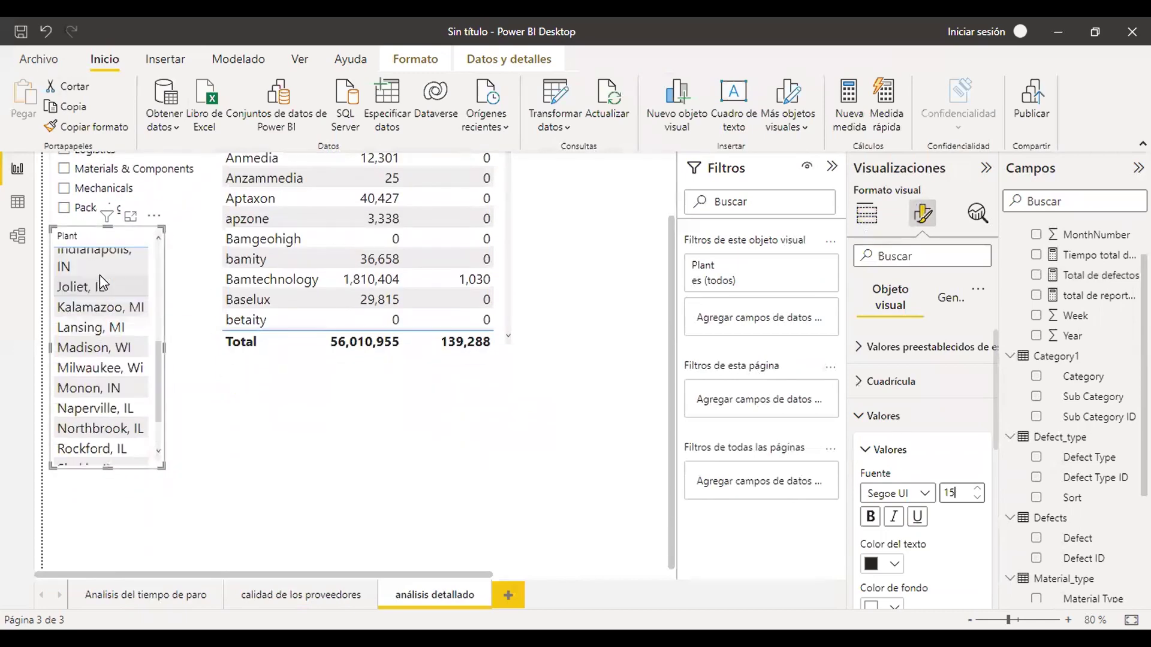
pyautogui.click(89, 299)
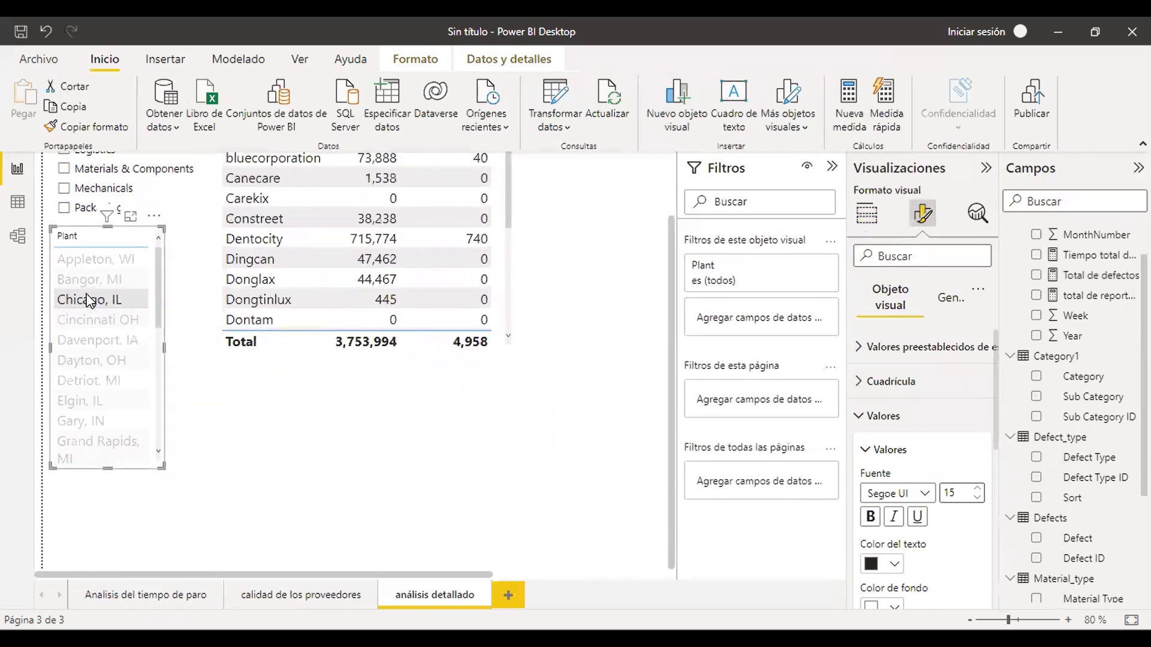
pyautogui.scroll(3, 344, 406)
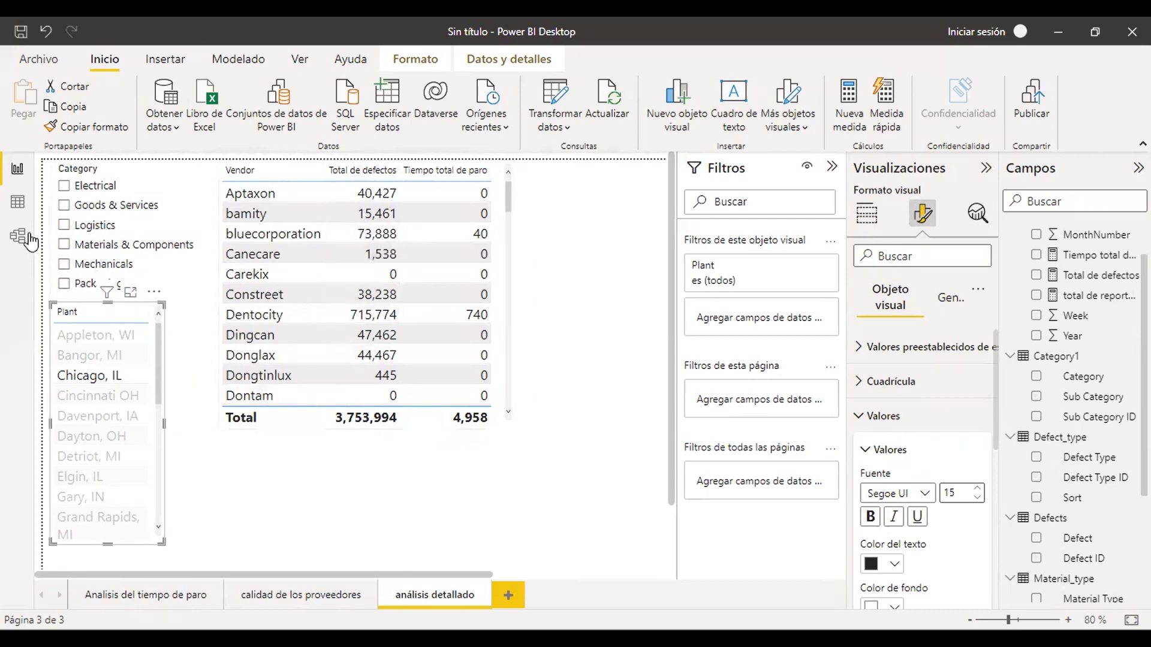
# Test the Category slicer on the vendor table with Logistics and with Materials & Components, leaving the slicer deselected
pyautogui.click(64, 225)
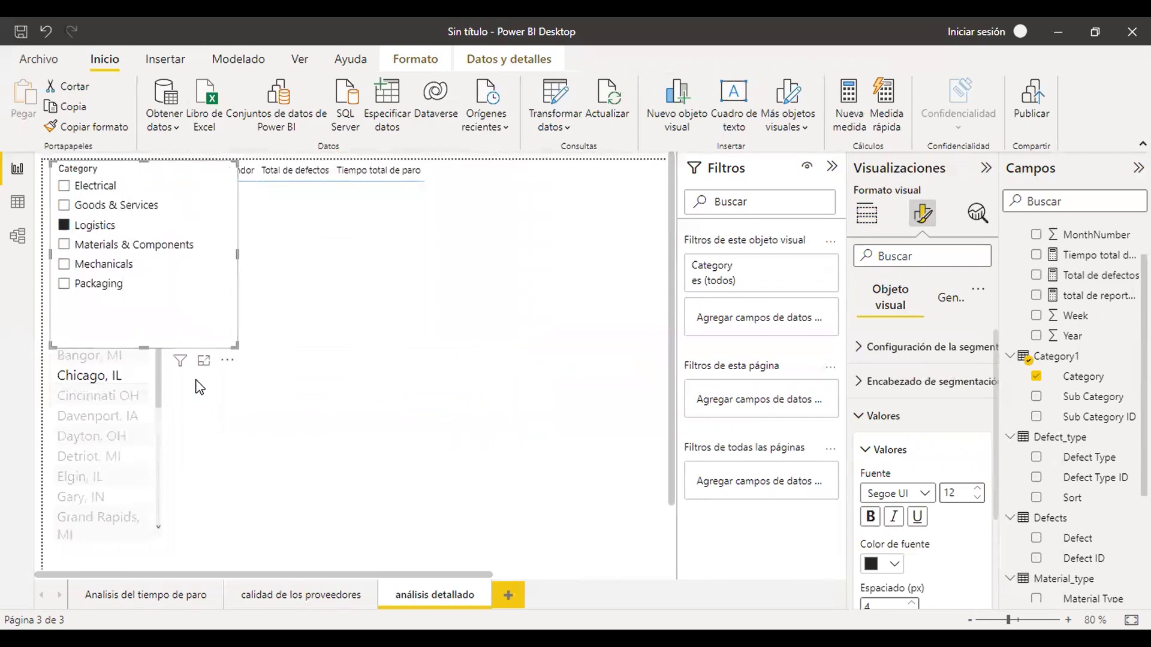
pyautogui.click(64, 245)
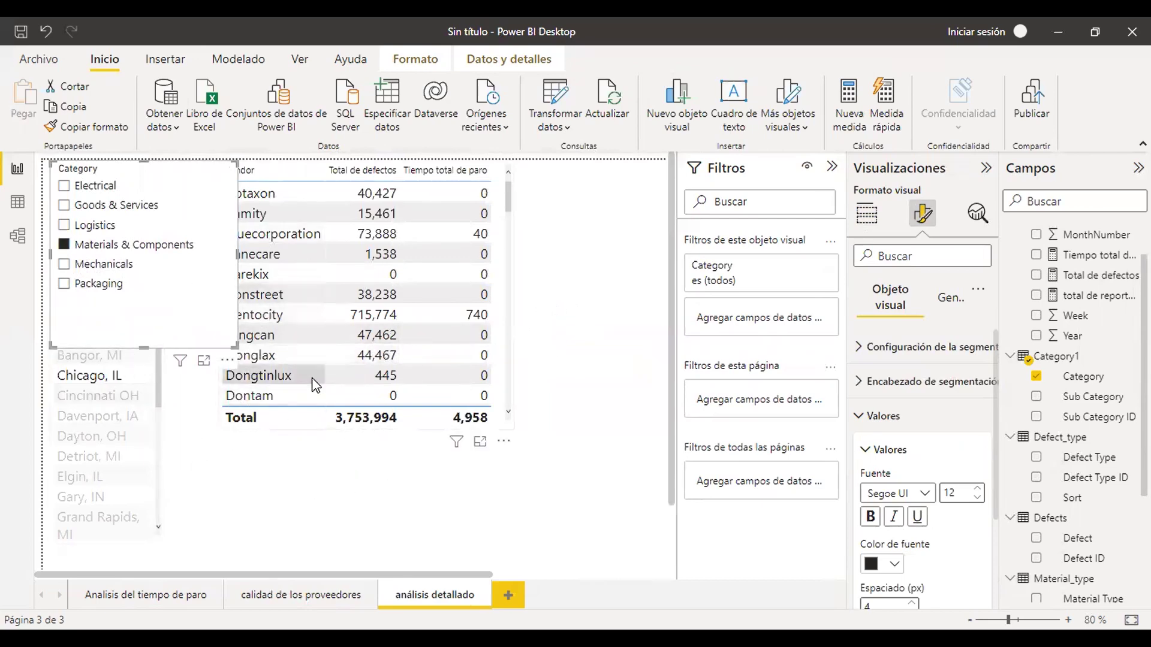
pyautogui.click(425, 445)
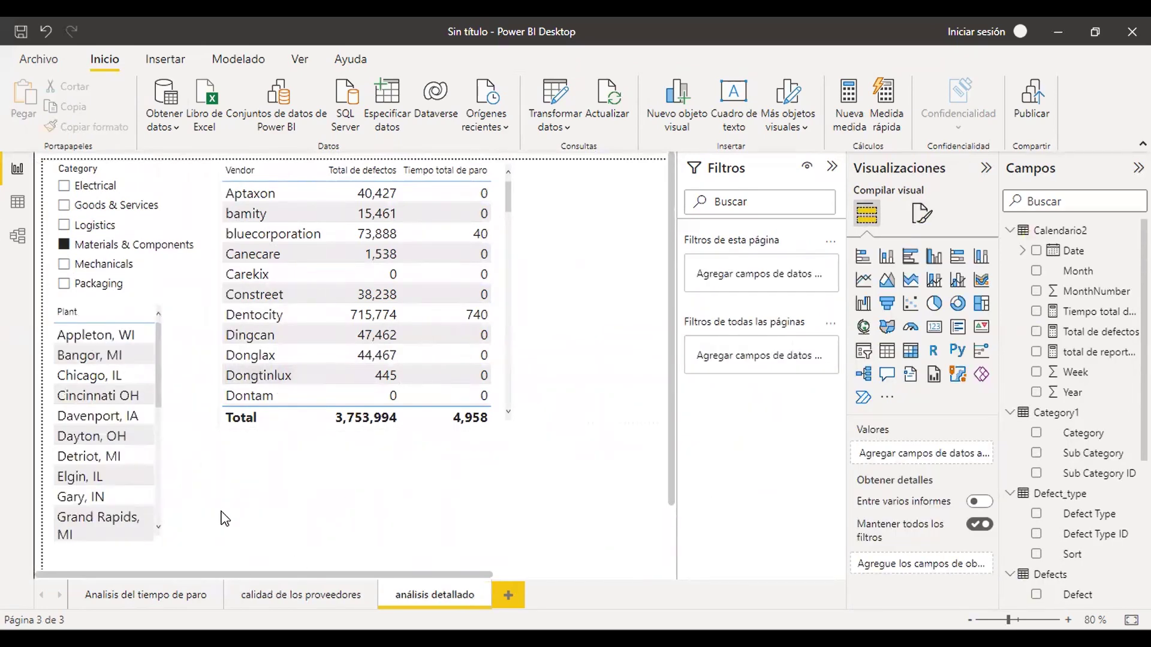
# Filter the vendor table to the Dayton, OH plant and the Logistics category
pyautogui.click(90, 441)
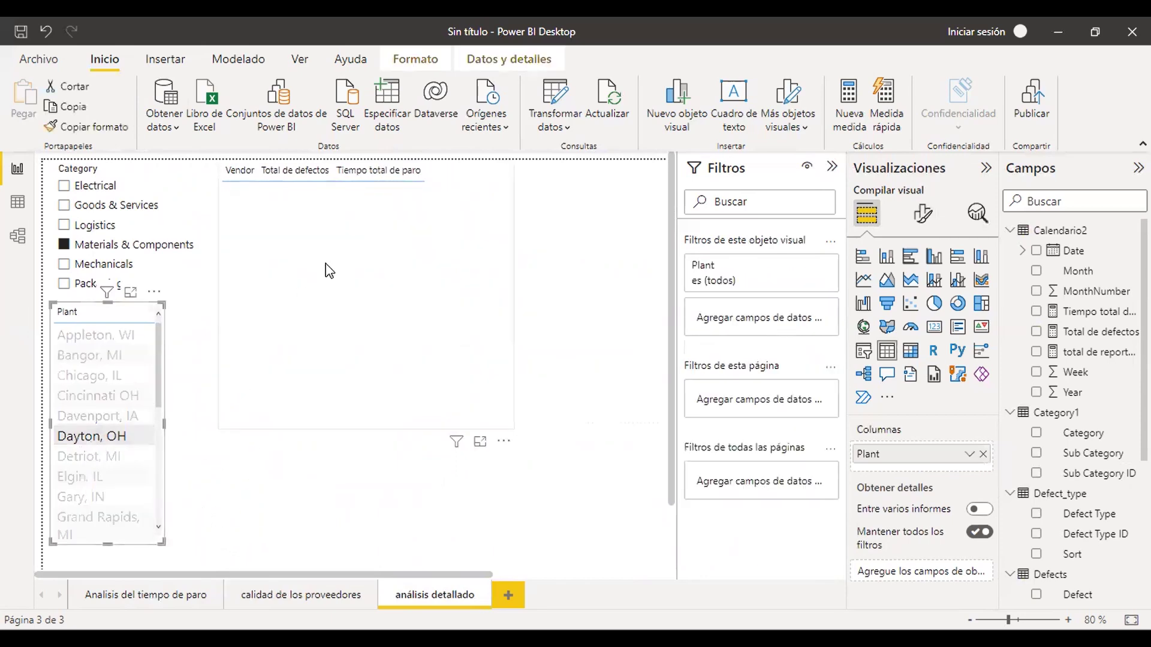
pyautogui.click(65, 227)
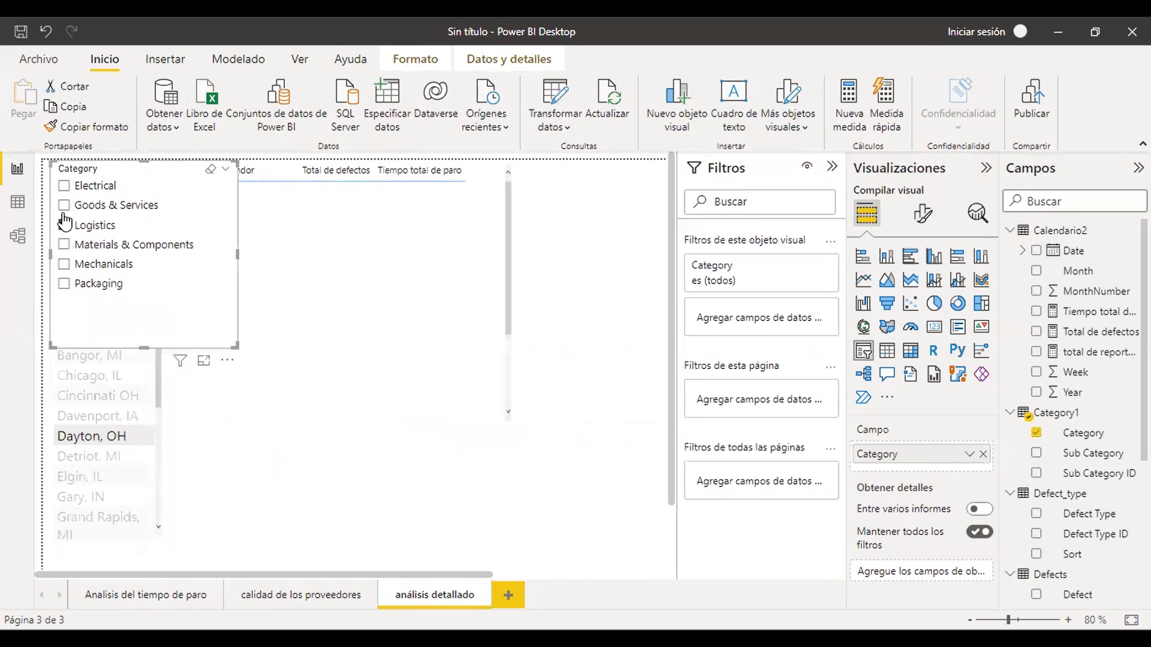
pyautogui.click(569, 269)
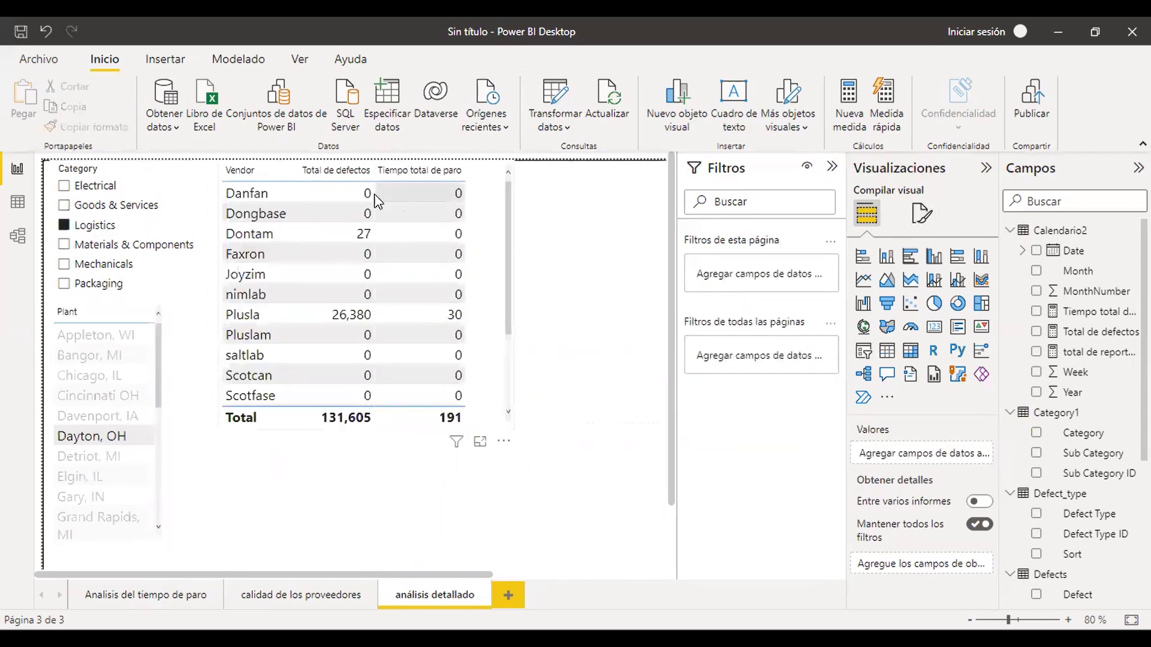